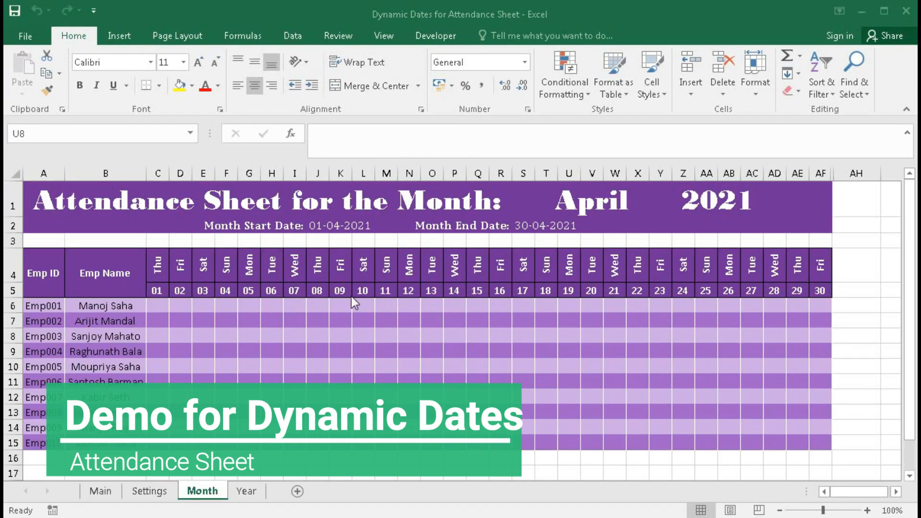
- Look over the yearly attendance layout on the Year sheet and return to the Month sheet
left_click(246, 491)
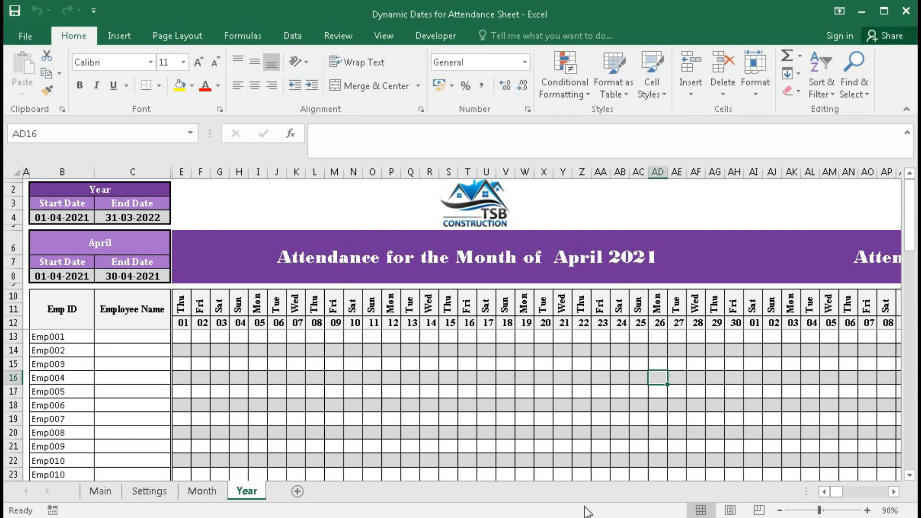
mouse_move(838, 492)
left_mouse_down()
mouse_move(888, 494)
mouse_move(837, 494)
left_mouse_up()
left_click(214, 495)
left_click(297, 335)
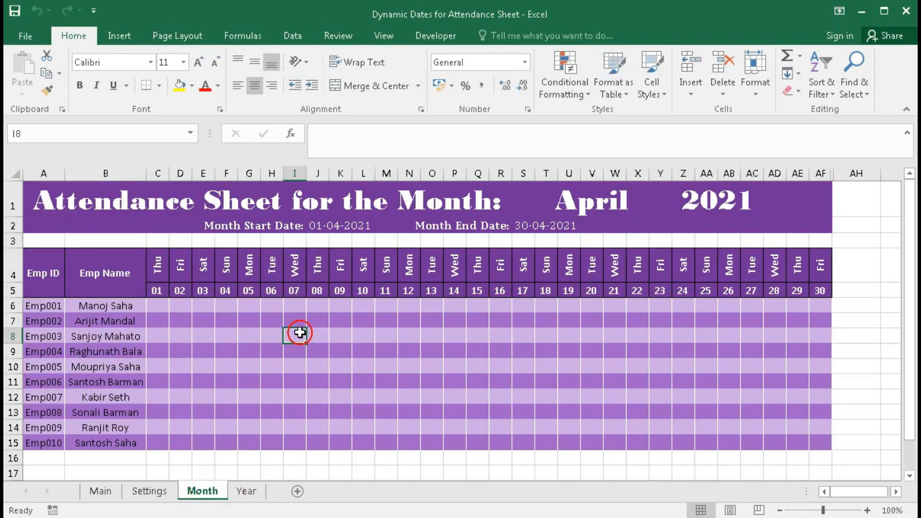
- Browse the list of months available for the attendance title in cell S1
left_click(590, 201)
left_click(678, 209)
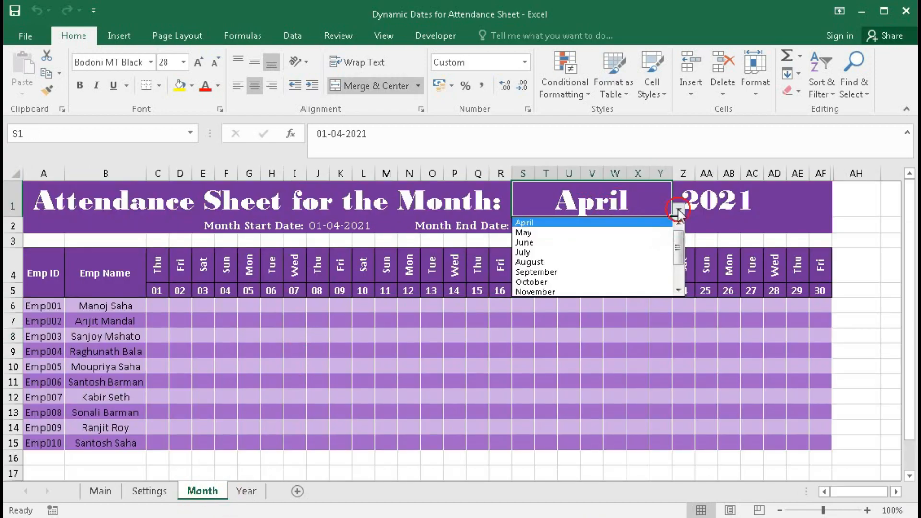
mouse_move(678, 242)
left_mouse_down()
mouse_move(679, 272)
mouse_move(682, 231)
left_mouse_up()
- On the Settings sheet, set the Period Start Date to 01-01-21
left_click(149, 490)
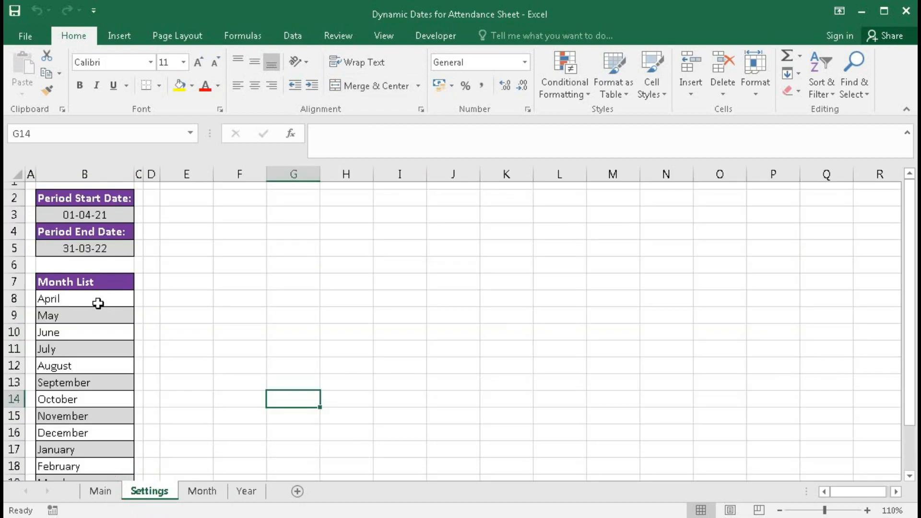
left_click(97, 302)
left_click(95, 214)
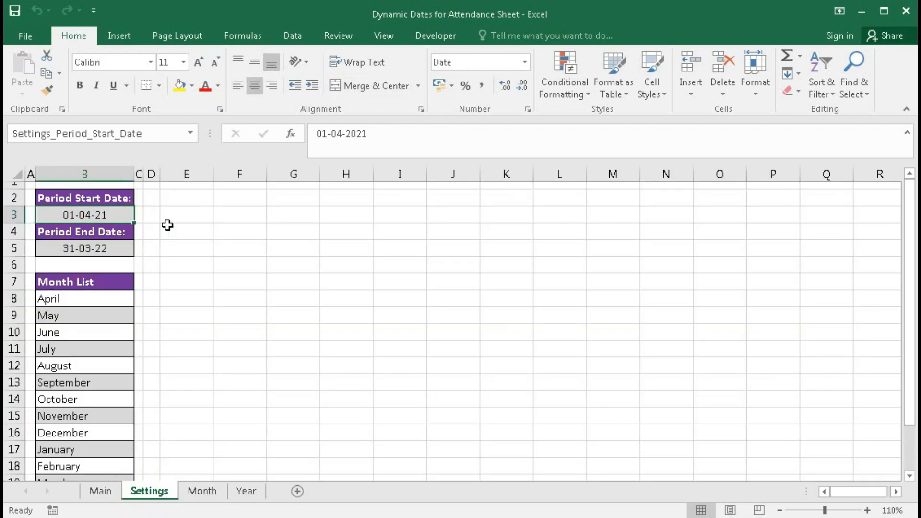
type("1")
type("-01-21")
key("Return")
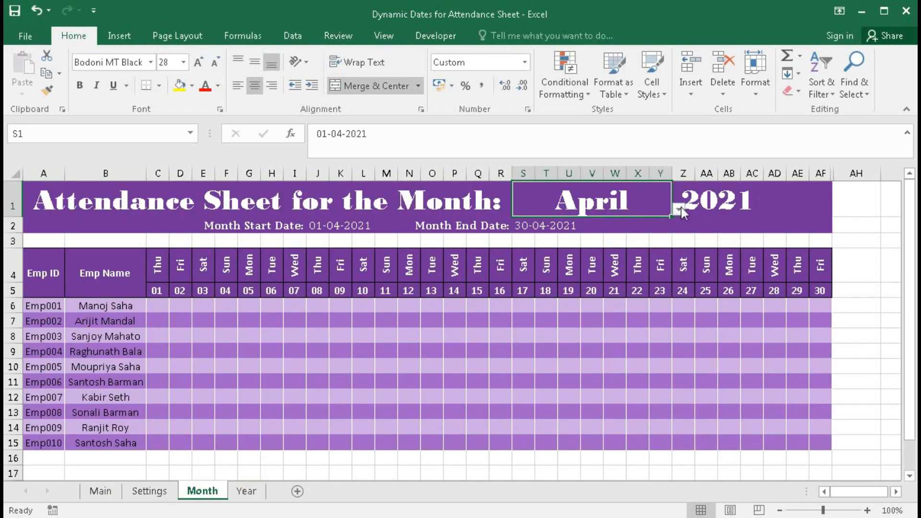
- Choose January as the Month sheet's attendance month and inspect its first and last date cells
left_click(679, 210)
scroll(675, 240, "up", 2)
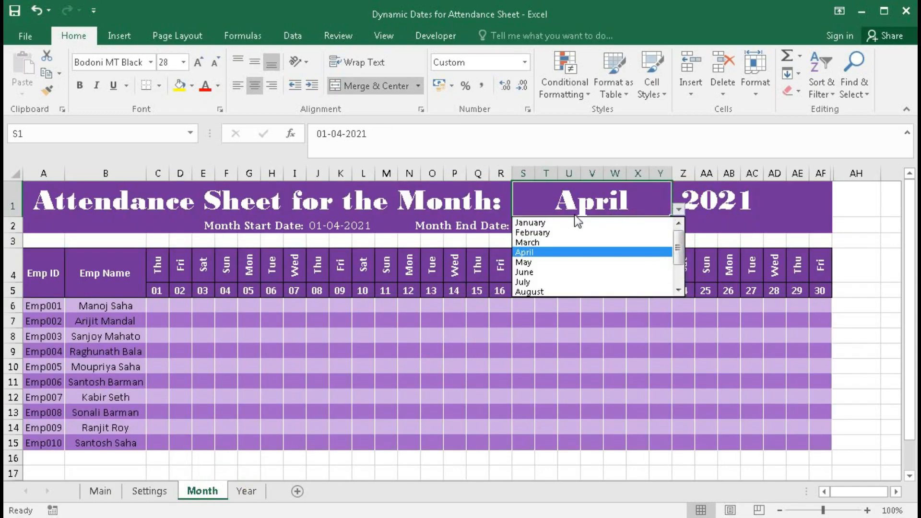
left_click(574, 221)
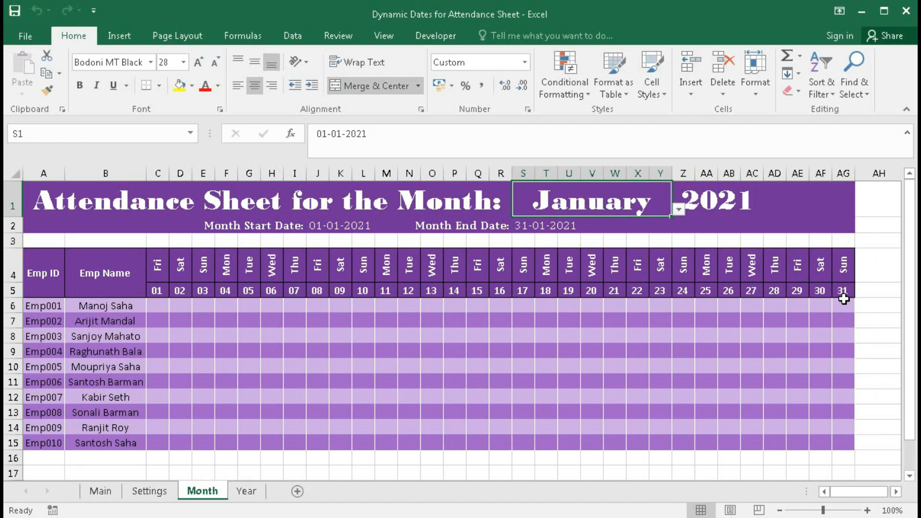
left_click(155, 291)
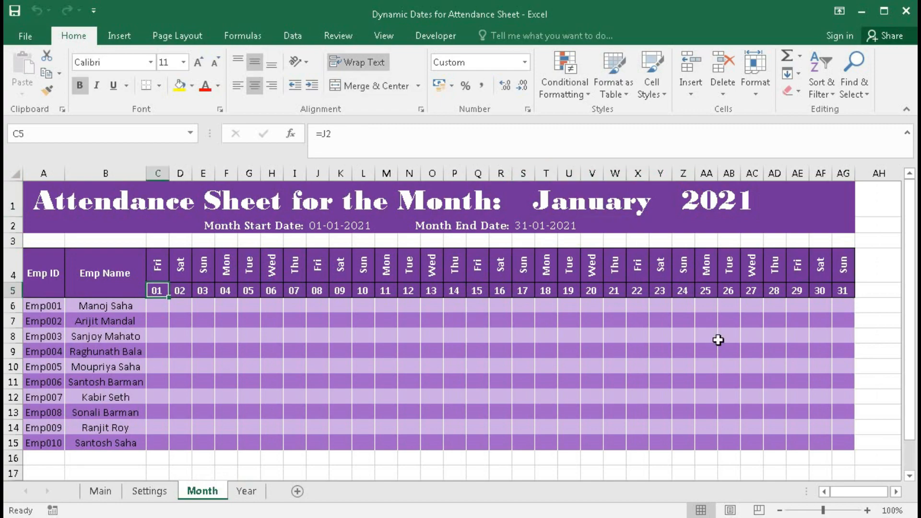
left_click(843, 290)
- Switch the attendance month to February and inspect its last date cell and the weekday header row
left_click(649, 206)
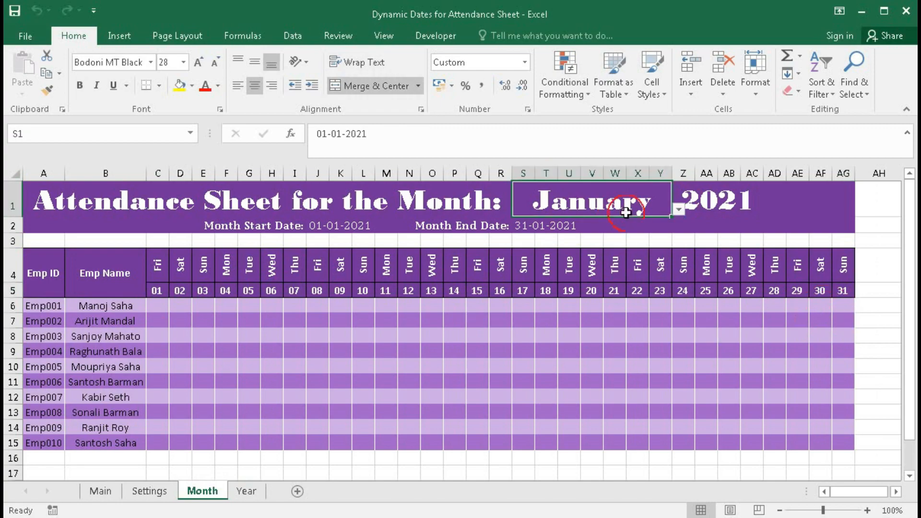
left_click(679, 211)
left_click(649, 231)
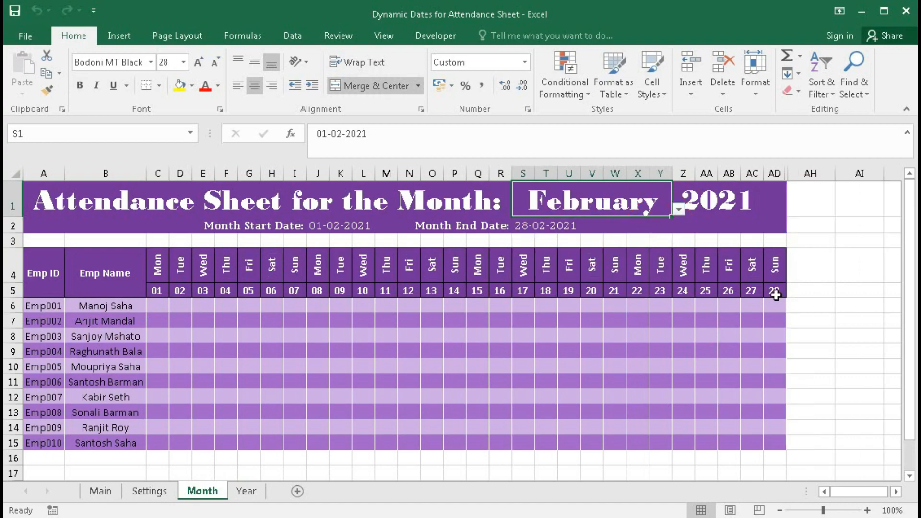
left_click(776, 294)
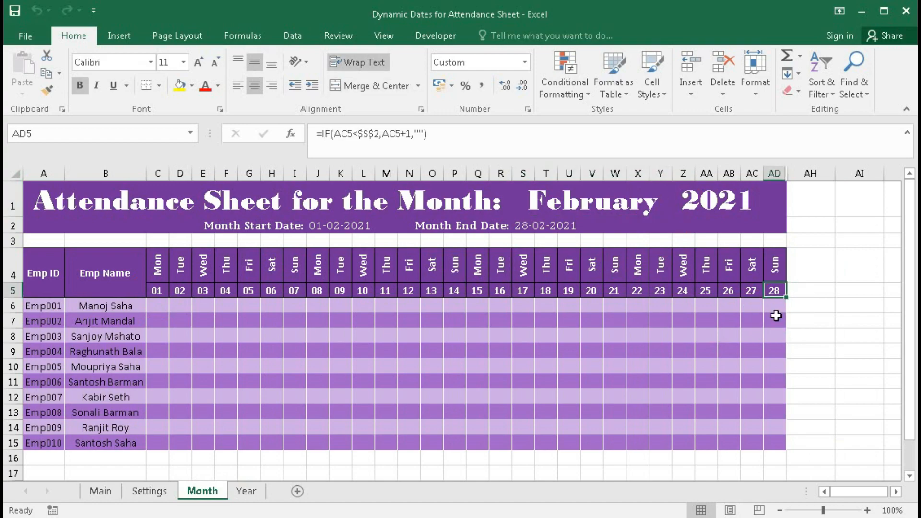
left_click_drag(156, 271, 774, 263)
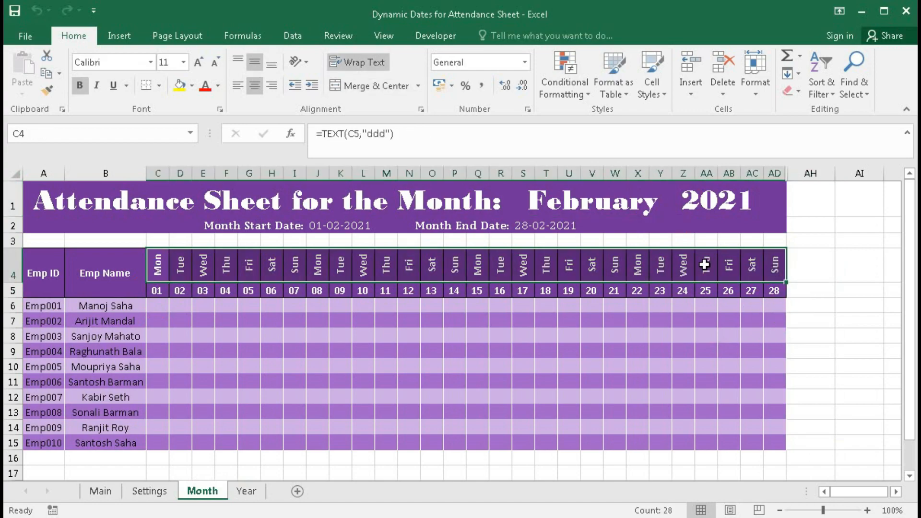
left_click(156, 269)
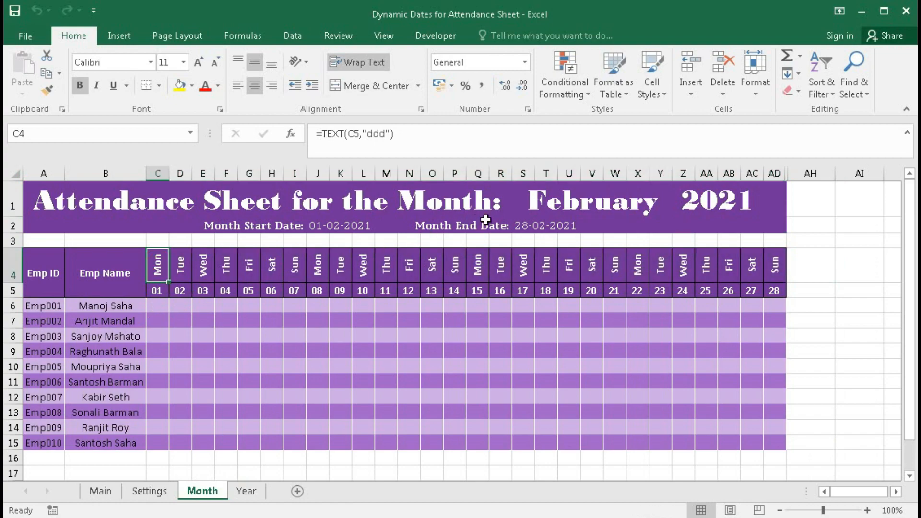
- Switch the attendance month in the sheet title back to January
left_click(587, 206)
left_click(680, 210)
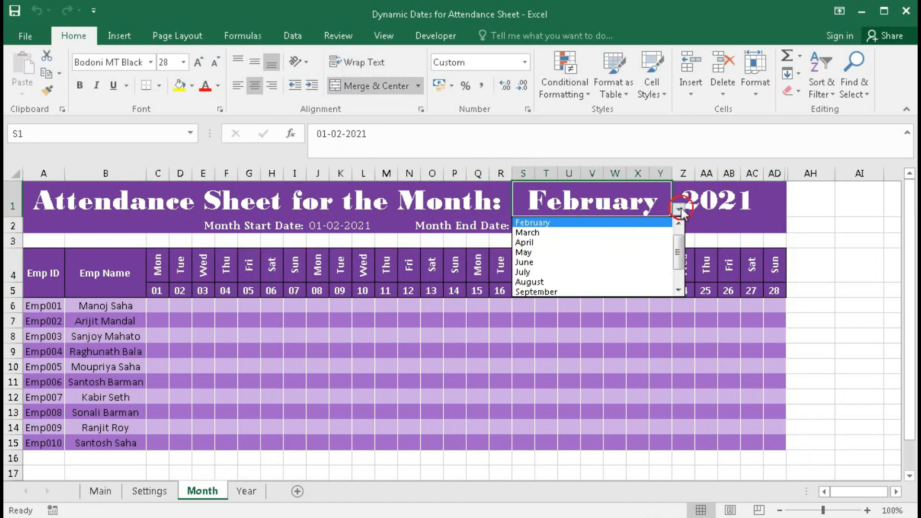
scroll(680, 243, "up", 1)
left_click(610, 222)
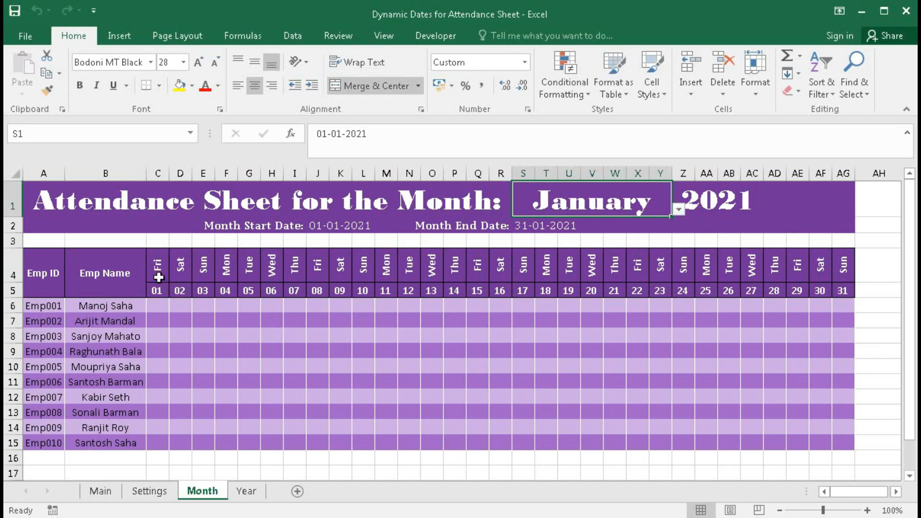
- Compare the year cell in the Month sheet's title with the period dates on the Settings sheet
left_click(732, 207)
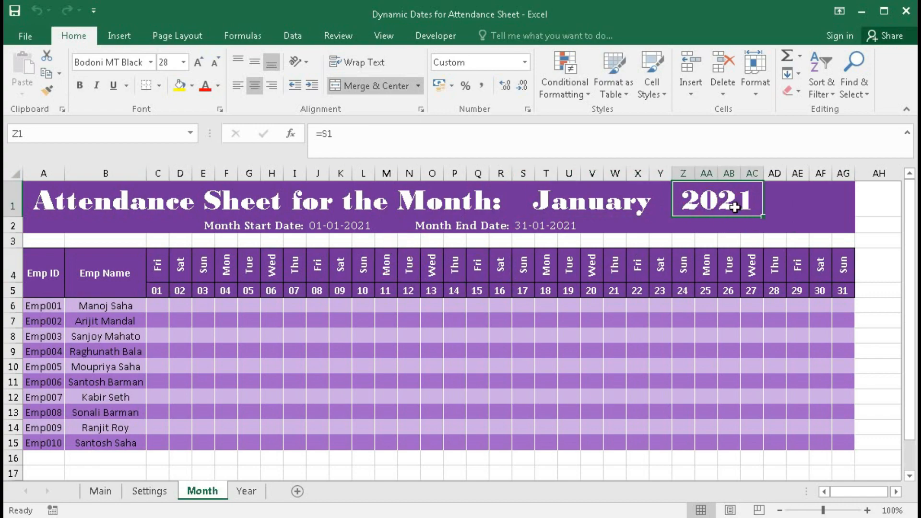
left_click(149, 491)
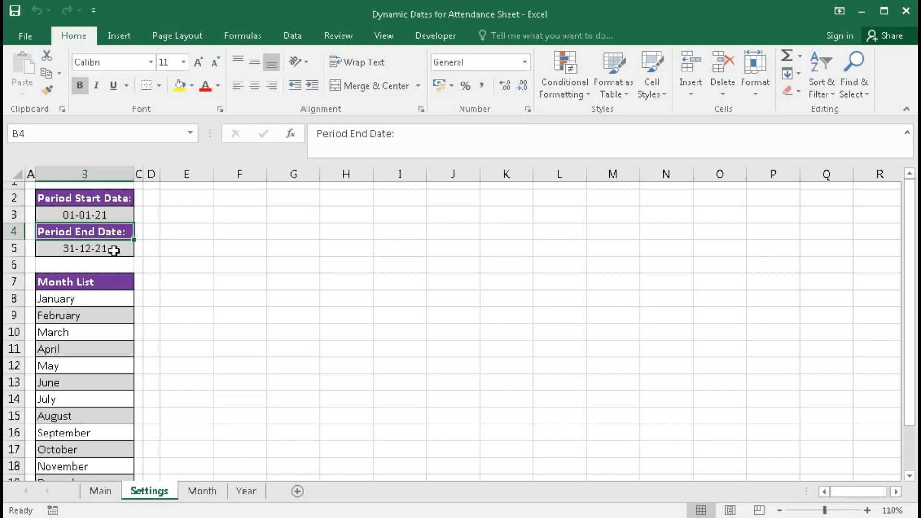
left_click(204, 491)
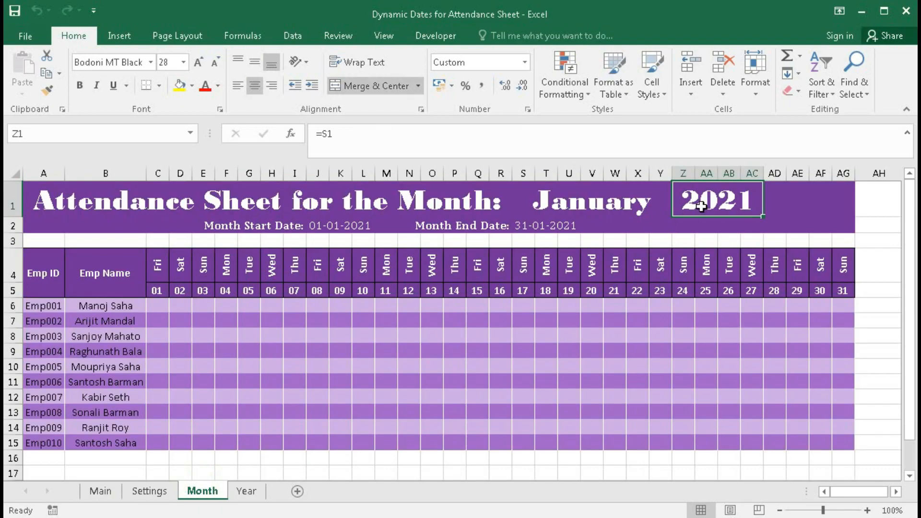
- Set the Period Start Date on the Settings sheet to 01-04-21
left_click(149, 491)
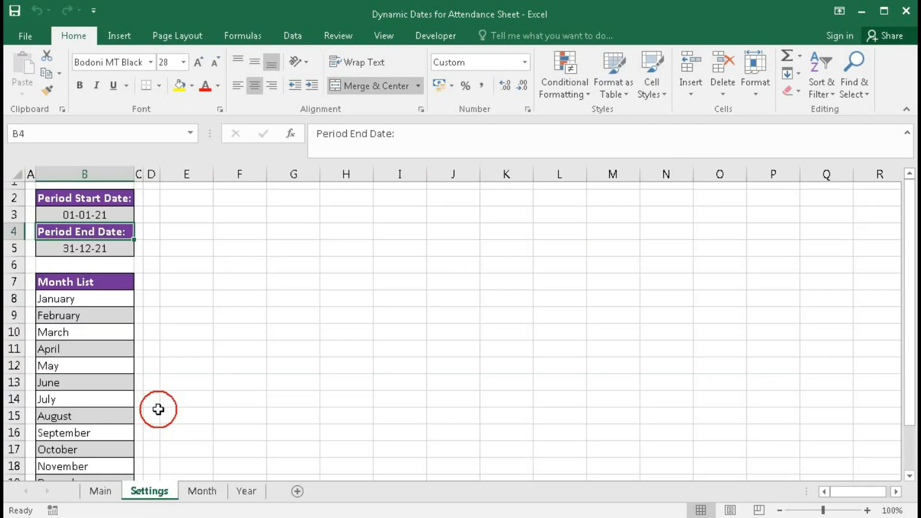
left_click(80, 213)
type("1-4")
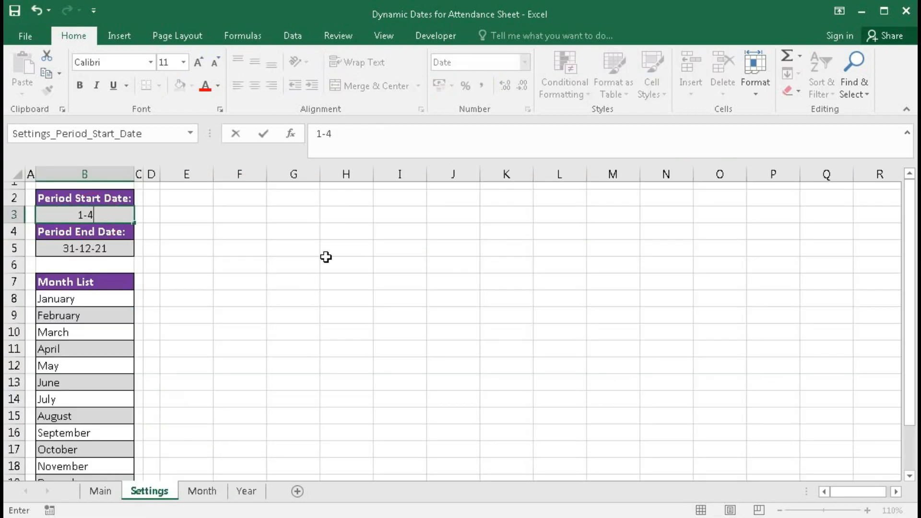
type("-04-21")
key("Return")
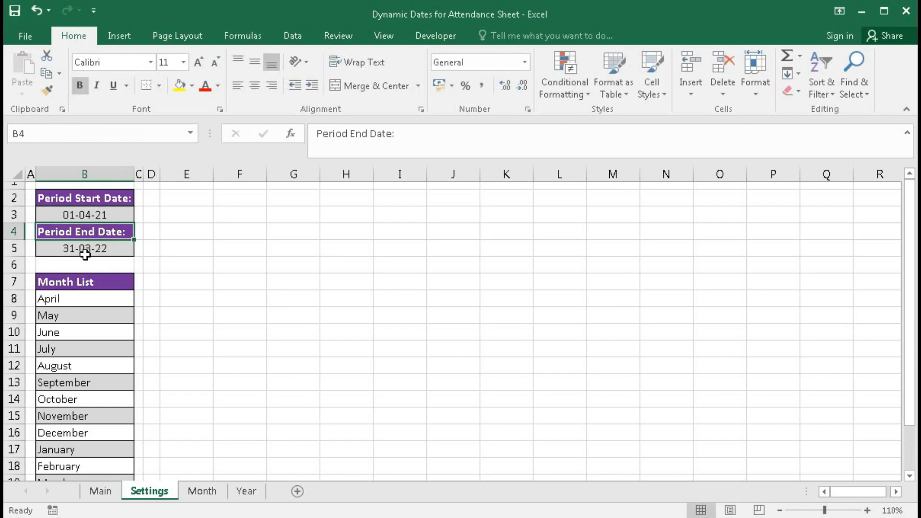
- Choose March as the attendance month in the Month sheet's title
left_click(202, 492)
left_click(637, 205)
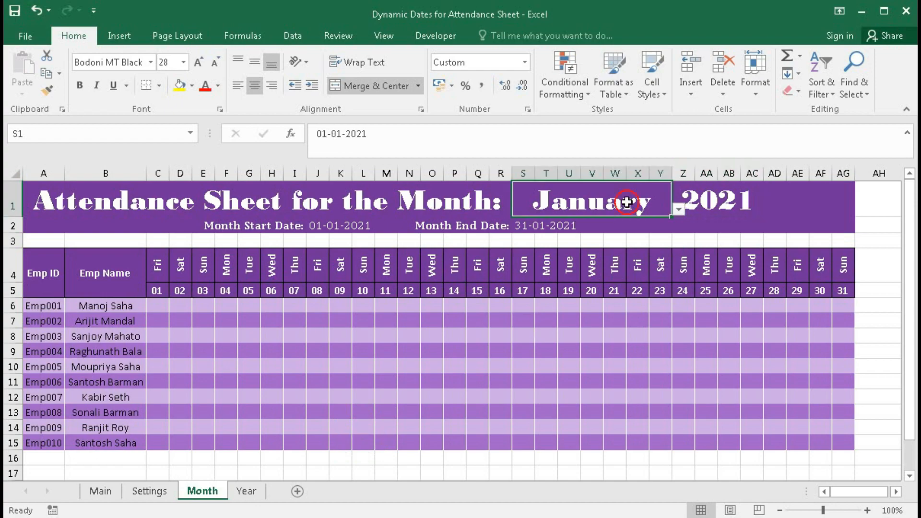
left_click(678, 209)
left_click(586, 292)
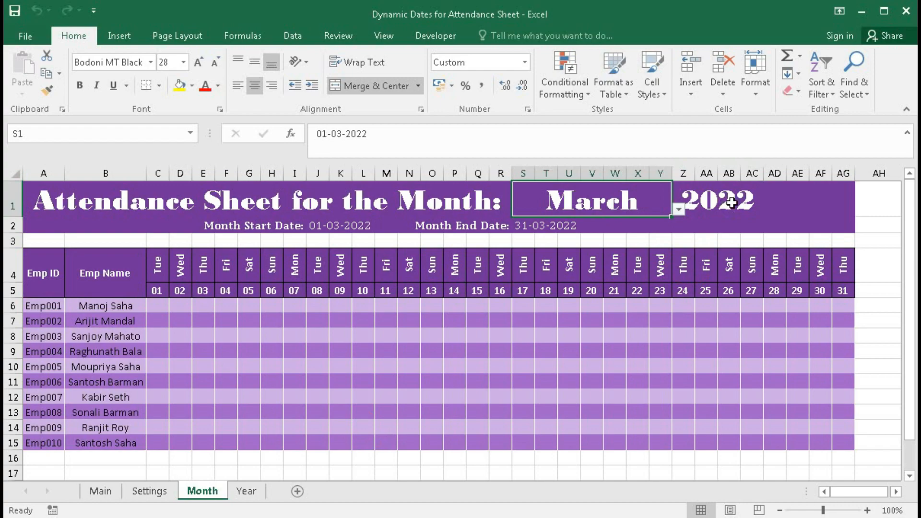
- Inspect the title's year and month cells and the formulas behind the Month Start Date and Month End Date
left_click(727, 206)
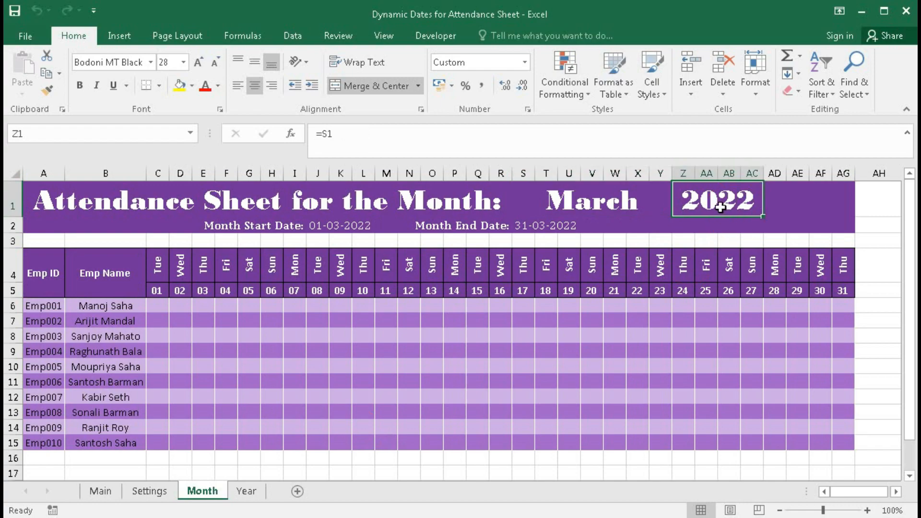
left_click(604, 201)
left_click(704, 201)
left_click(332, 228)
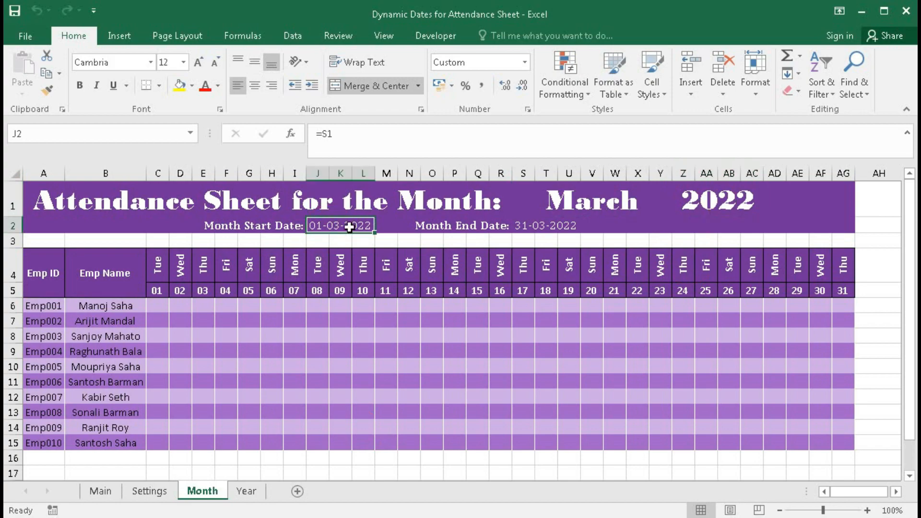
left_click(532, 227)
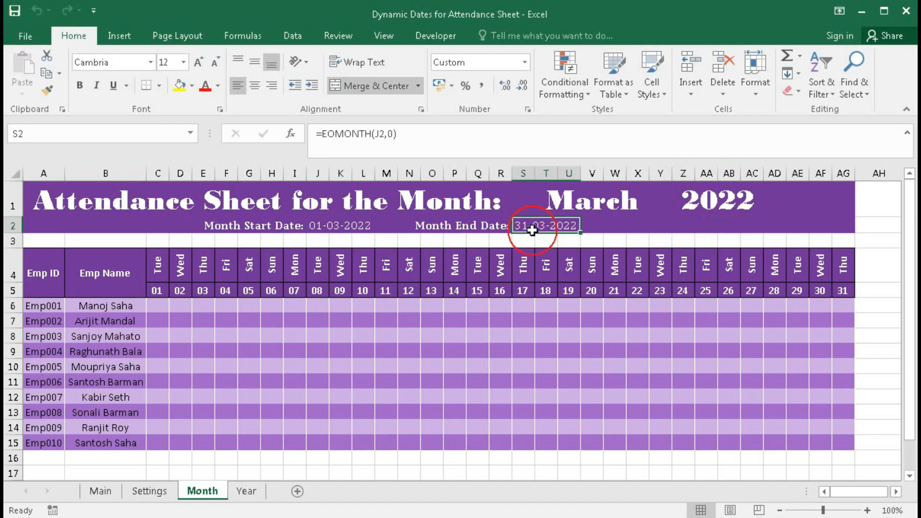
- Change the attendance month in cell S1 to April
left_click(607, 203)
left_click(679, 209)
left_click(681, 226)
left_click(612, 217)
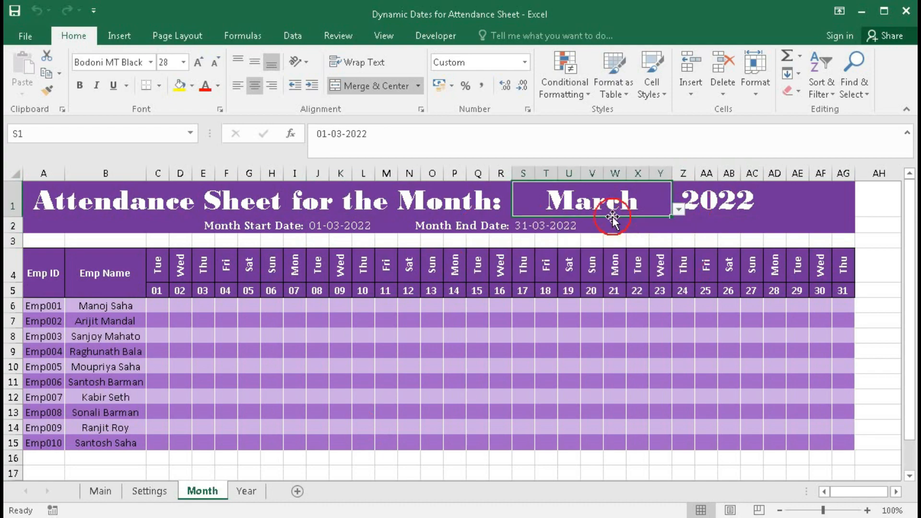
left_click(678, 211)
left_click_drag(681, 258, 686, 220)
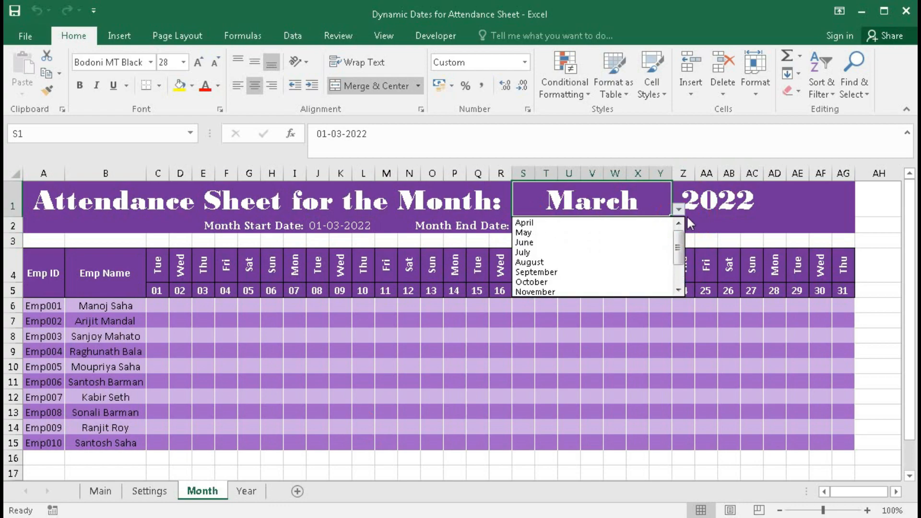
left_click(590, 224)
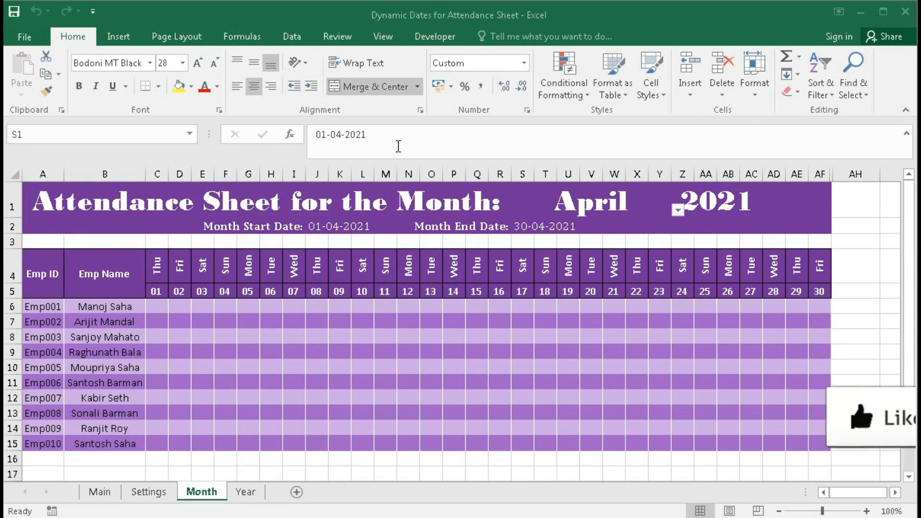
- On the Year sheet, inspect the formulas for the year's start date, end date and first day, and the date columns through the final month
left_click(247, 493)
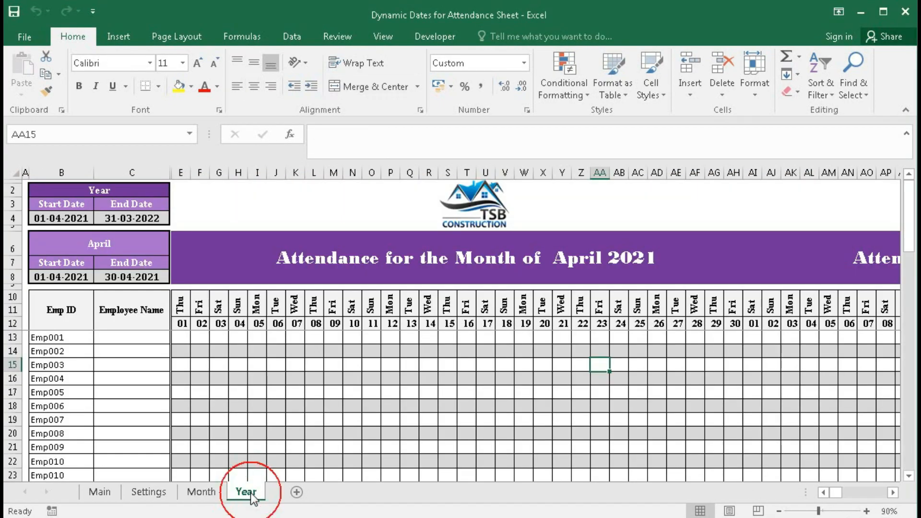
left_click(49, 218)
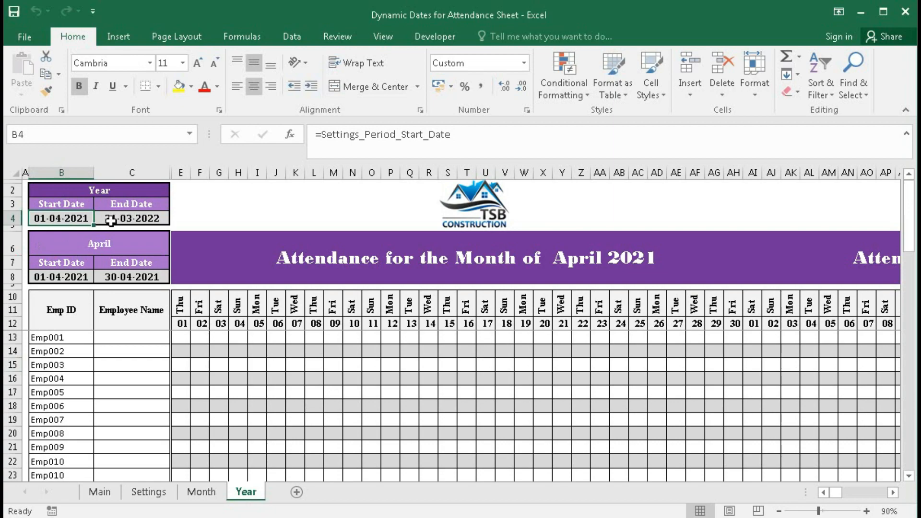
left_click(152, 221)
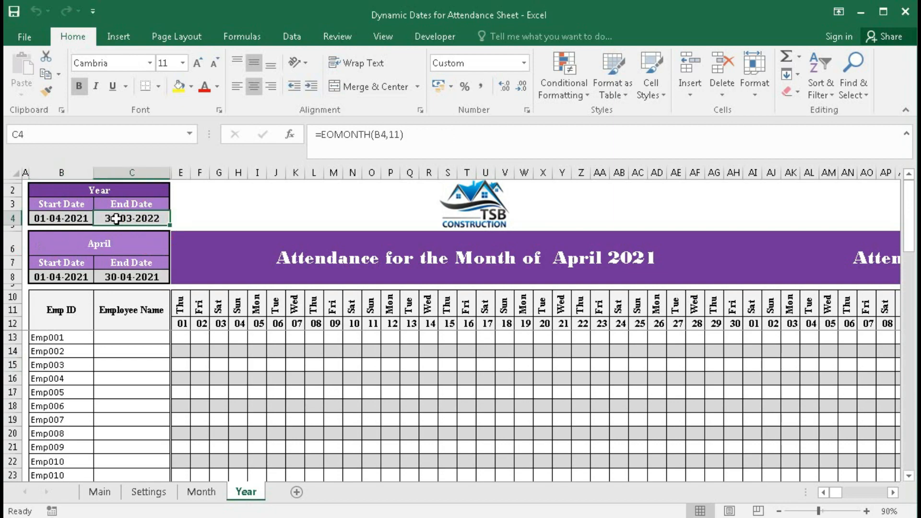
left_click(185, 322)
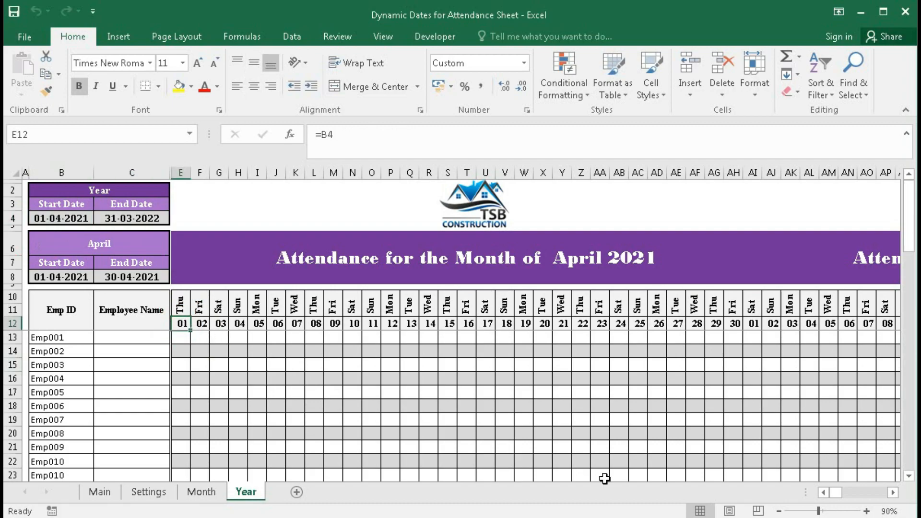
left_click_drag(834, 493, 882, 496)
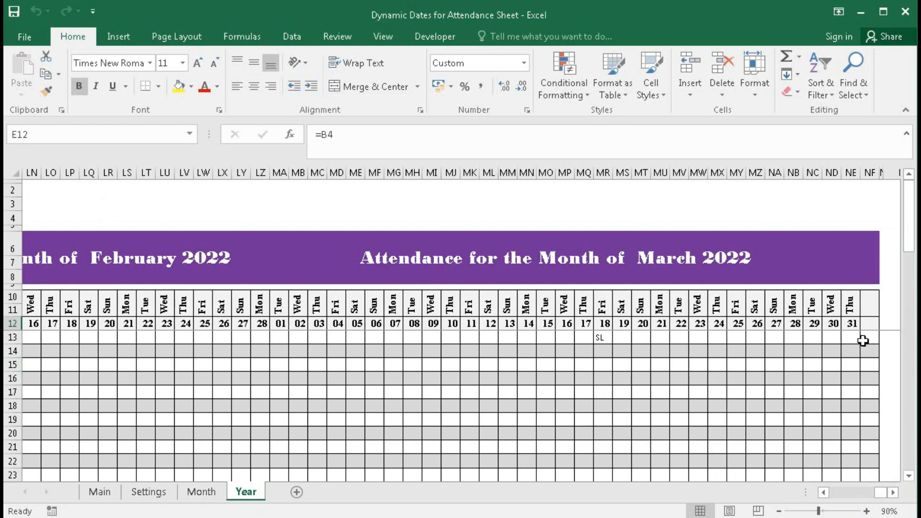
- Check the full dates behind the last March column, NE12, and the first April column, E12, by previewing the number formats
left_click(852, 324)
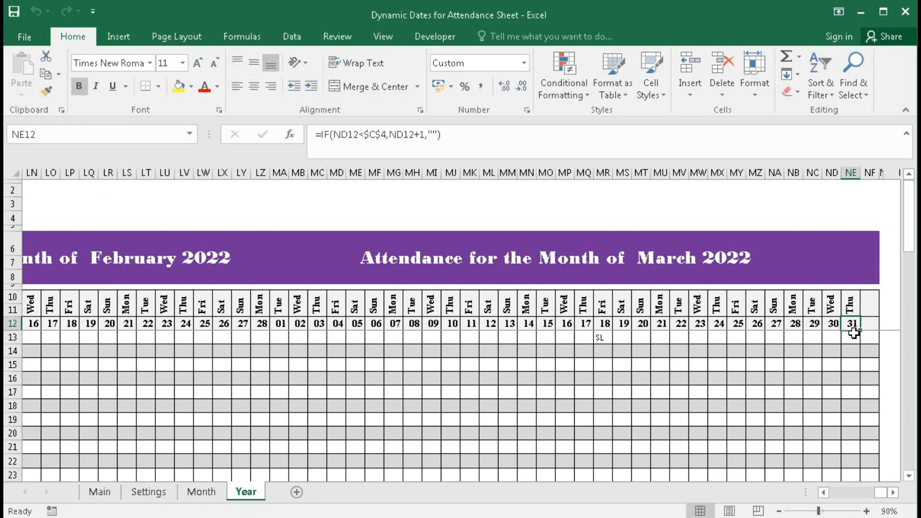
left_click(524, 63)
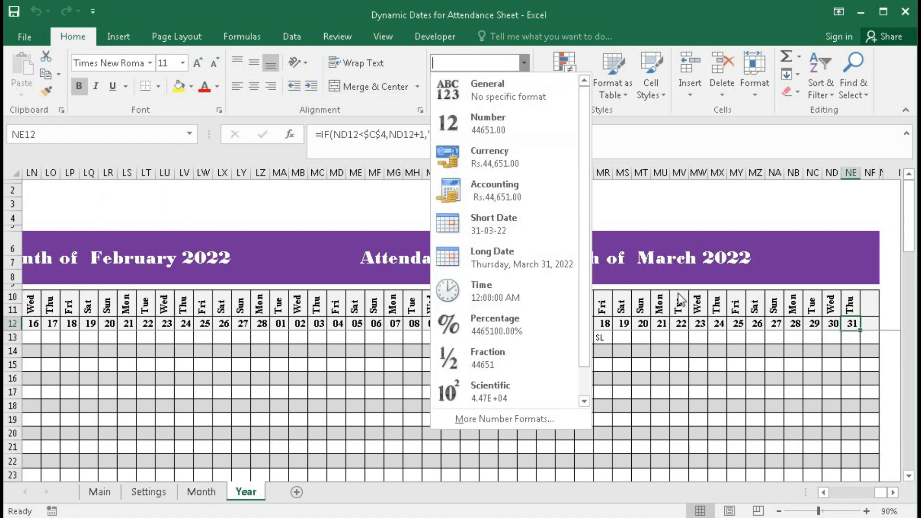
left_click(768, 336)
left_click_drag(861, 492, 833, 490)
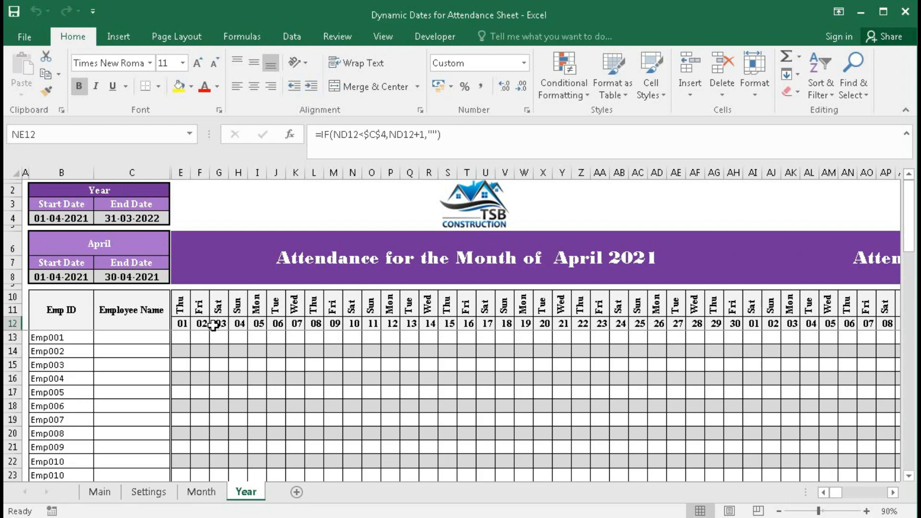
left_click(184, 326)
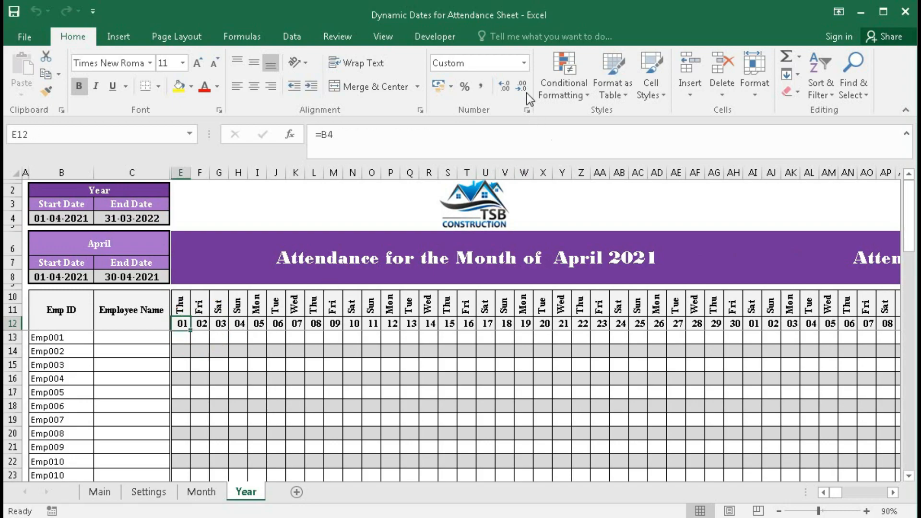
left_click(522, 63)
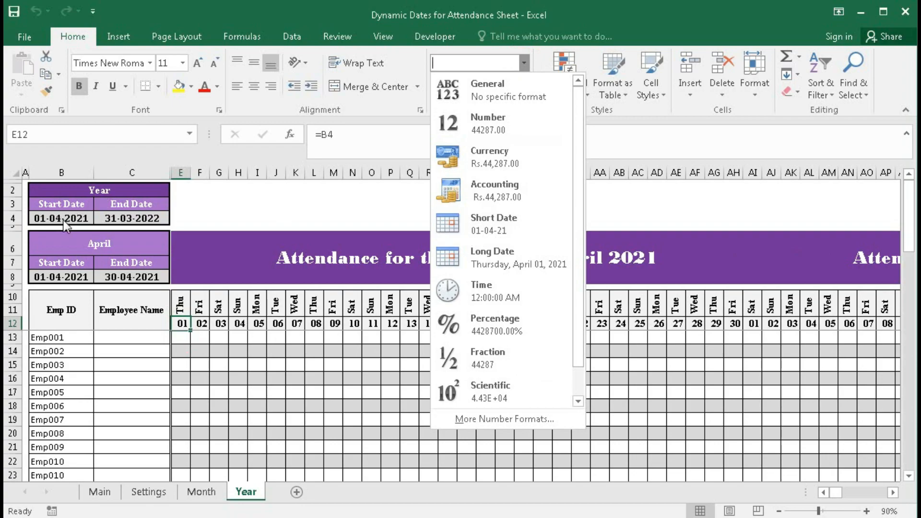
left_click(255, 371)
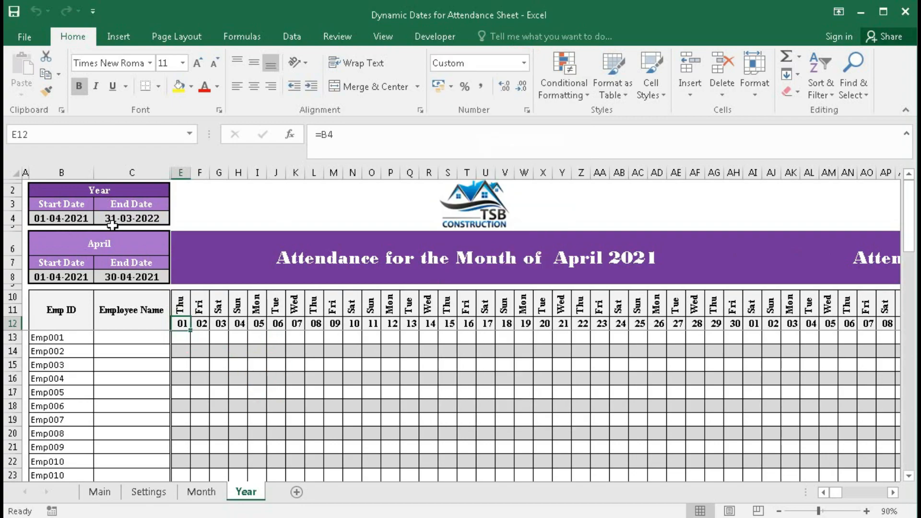
- On the Settings sheet, set the Period Start Date to 1-1-21 and select the Period End Date value
left_click(156, 492)
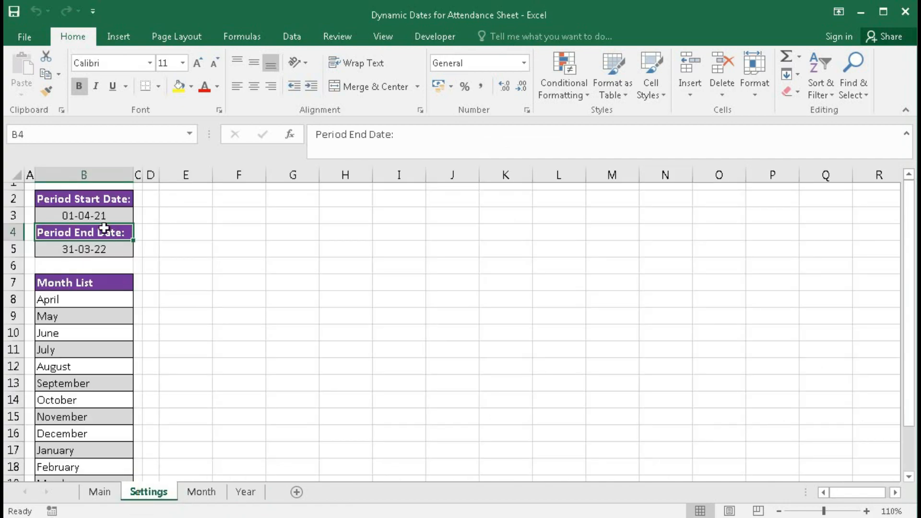
left_click(89, 214)
type("1-")
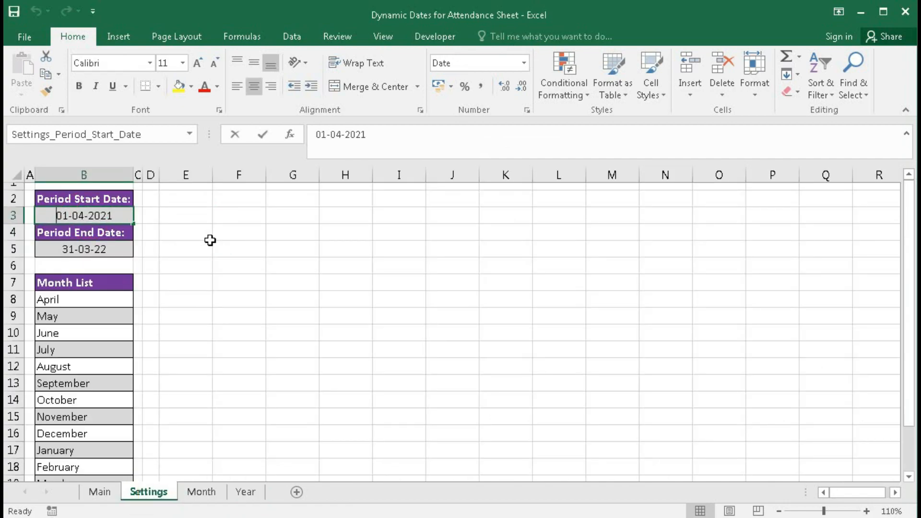
type("1-21")
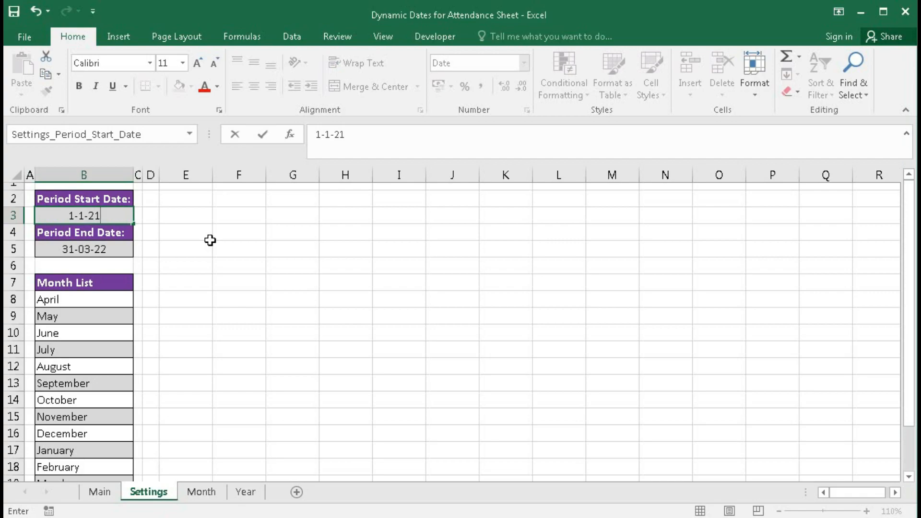
key("Return")
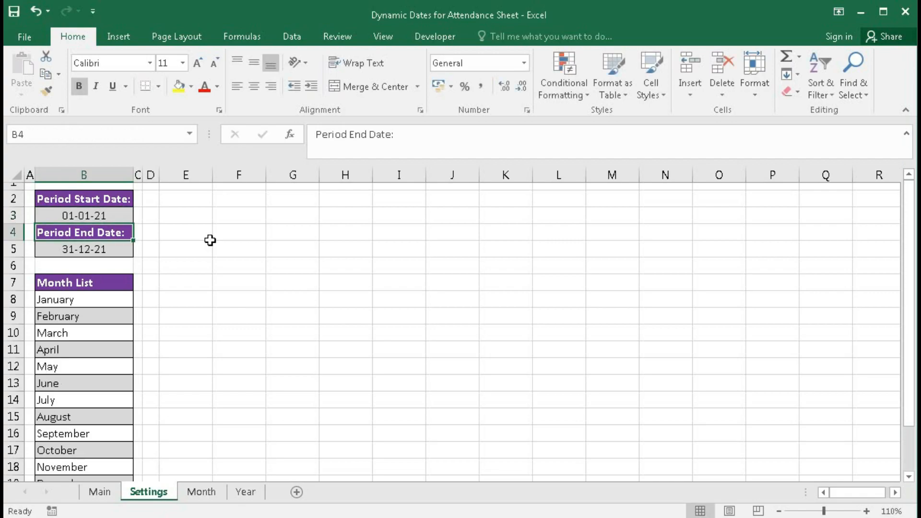
left_click(71, 249)
- On the Year sheet, preview the full dates behind the first January date and the last December date, NE12
left_click(246, 493)
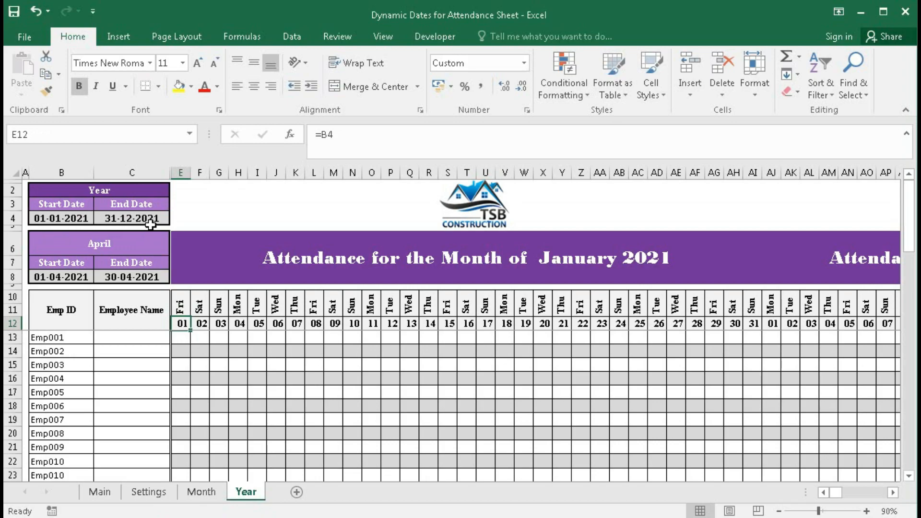
left_click(524, 63)
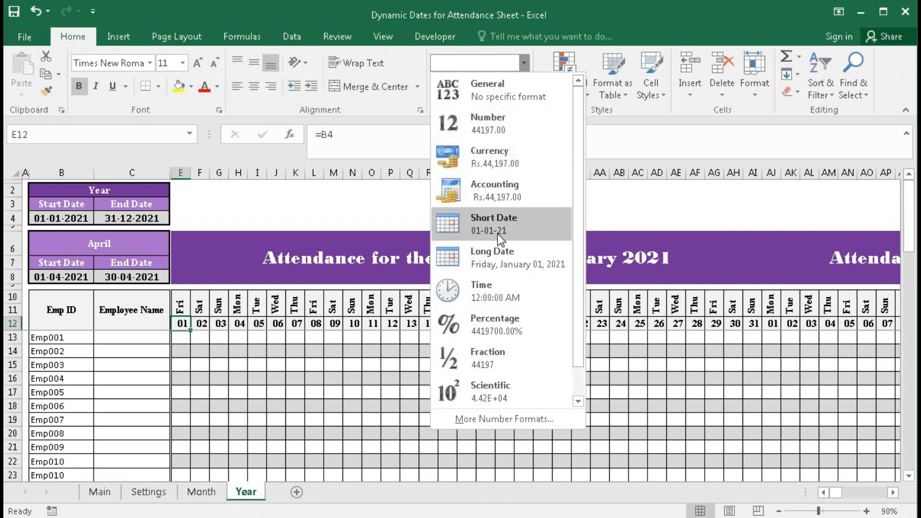
left_click_drag(832, 493, 887, 497)
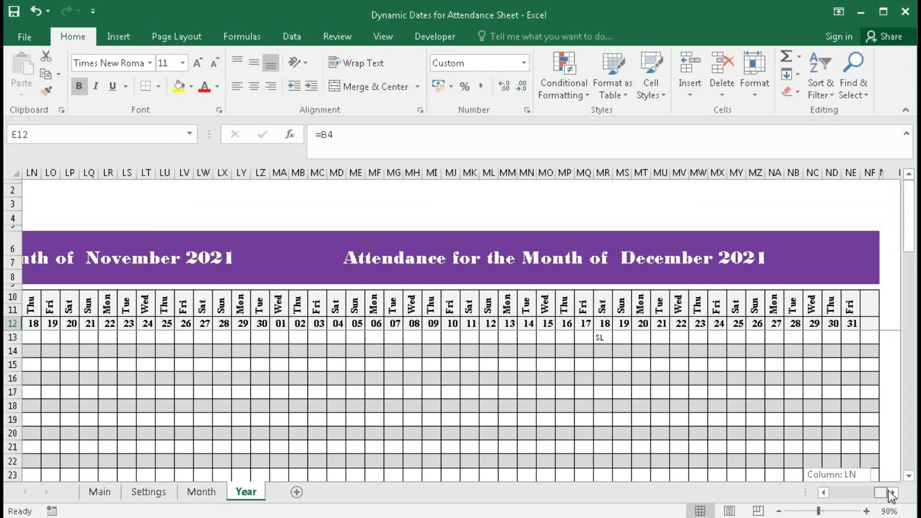
left_click(850, 323)
left_click(525, 62)
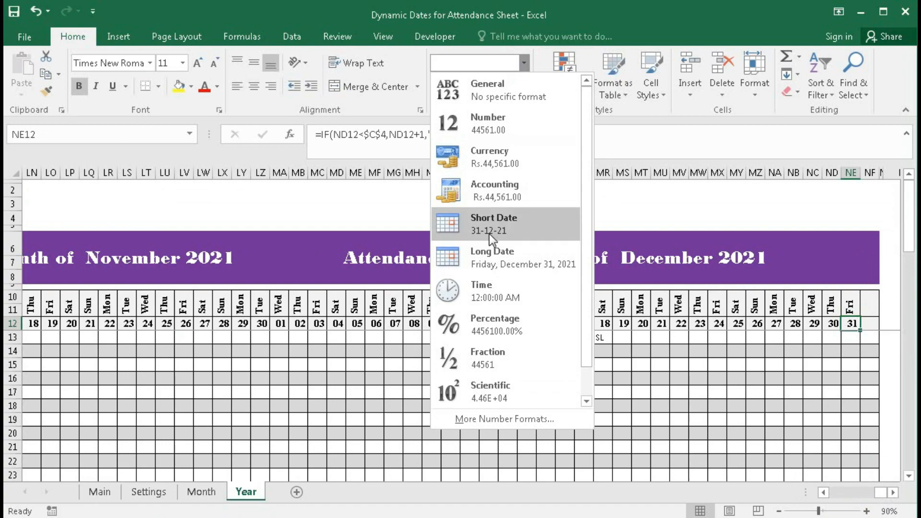
left_click(746, 379)
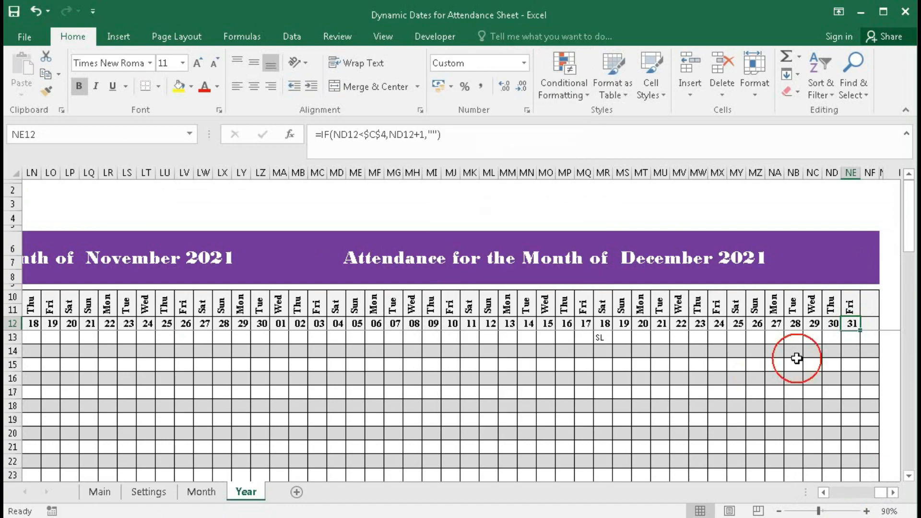
- Inspect the day and date formulas in the spare column NF and compare them with the last date in NE12
left_click_drag(866, 305, 869, 319)
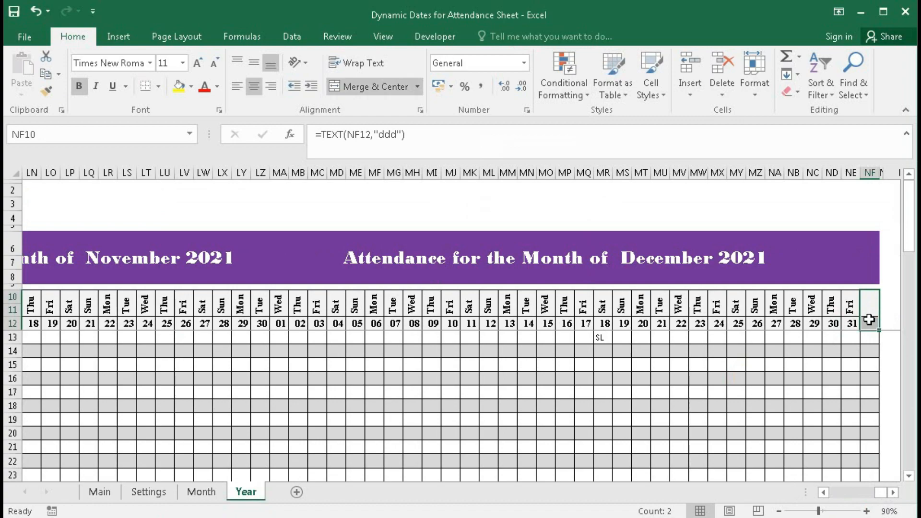
left_click(853, 323)
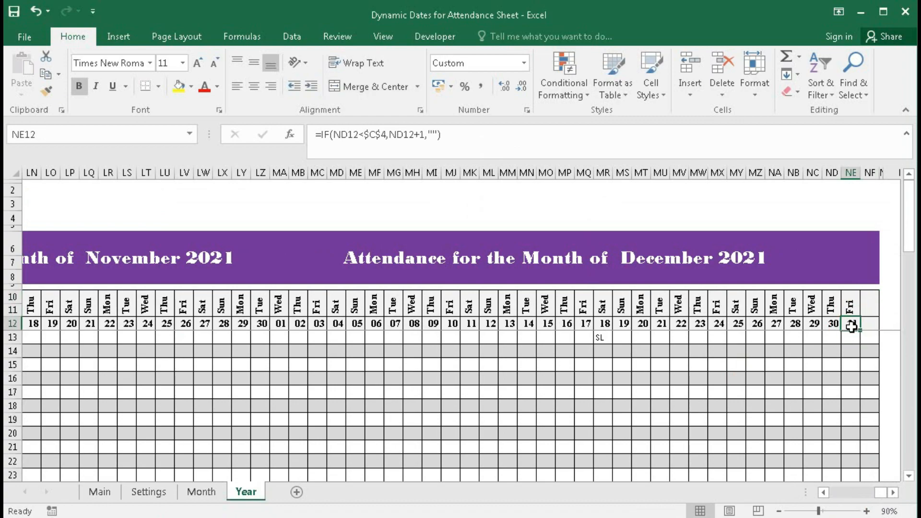
left_click(869, 323)
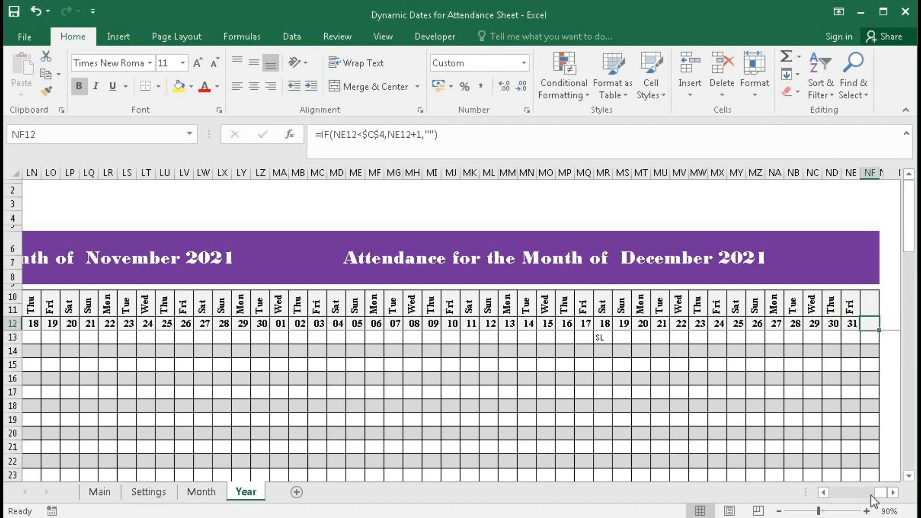
left_click_drag(874, 492, 831, 495)
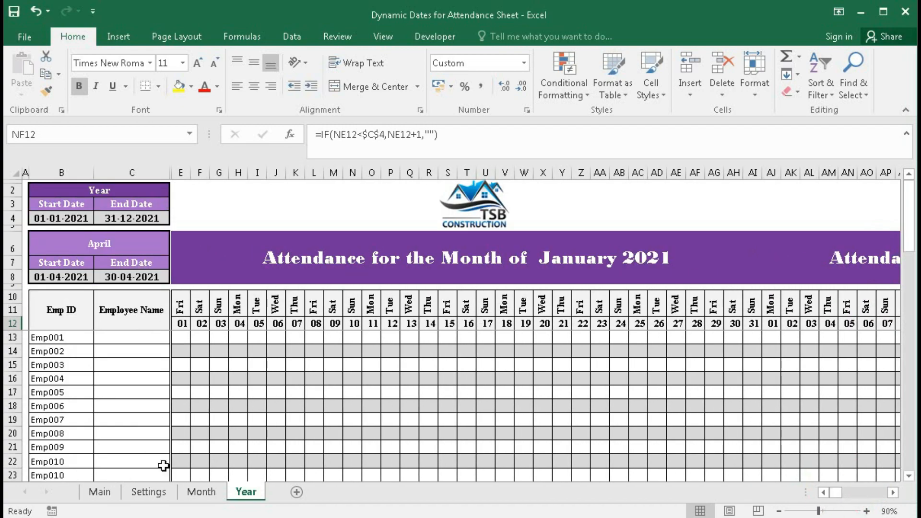
- Change the Period Start Date on the Settings sheet to 01-01-2024
left_click(149, 491)
double_click(122, 218)
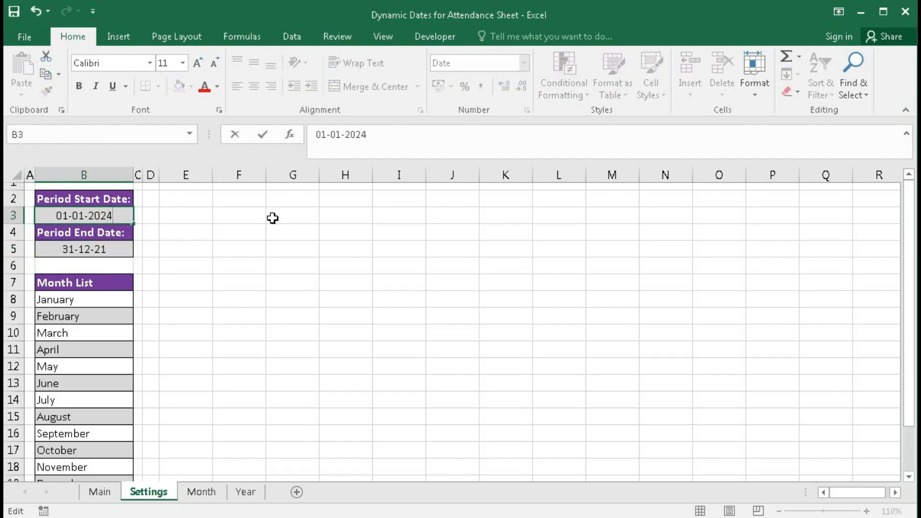
type("4")
key("Return")
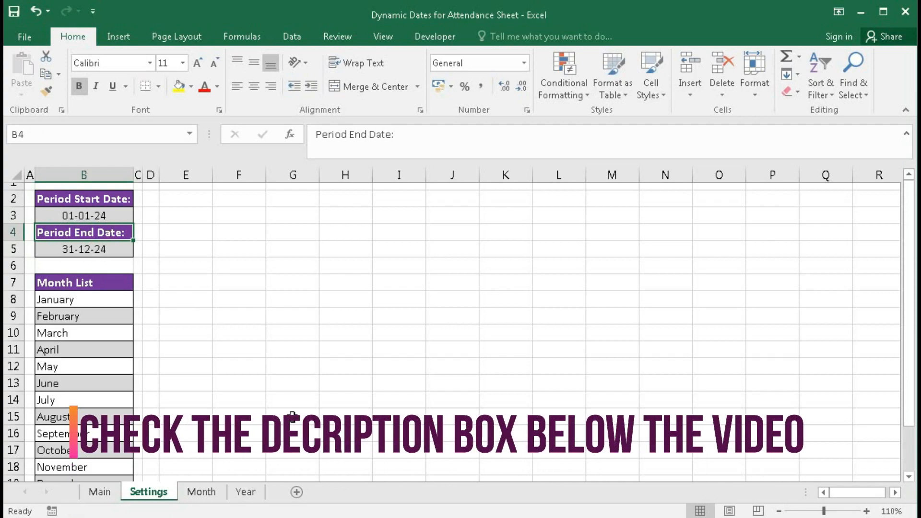
- On the Year sheet, preview the full date formats of the first date, E12, and the last date, NF12
left_click(245, 491)
left_click(183, 323)
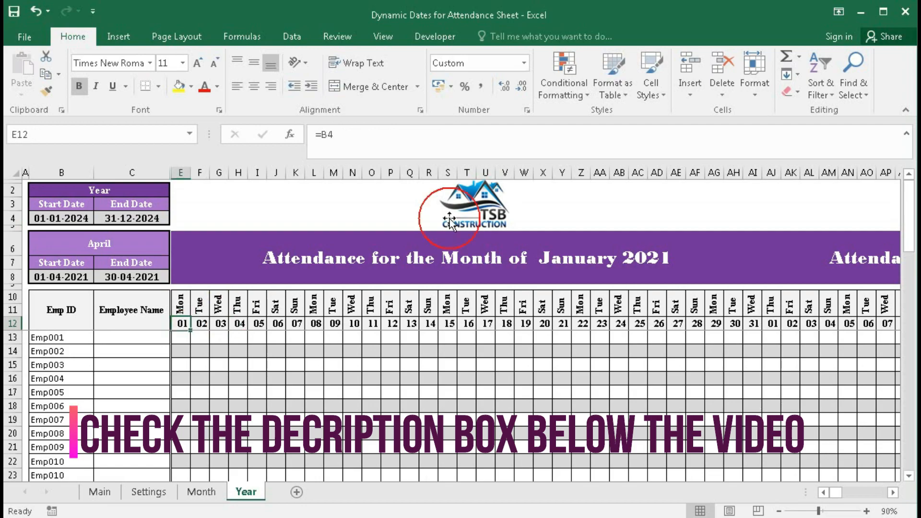
left_click(525, 62)
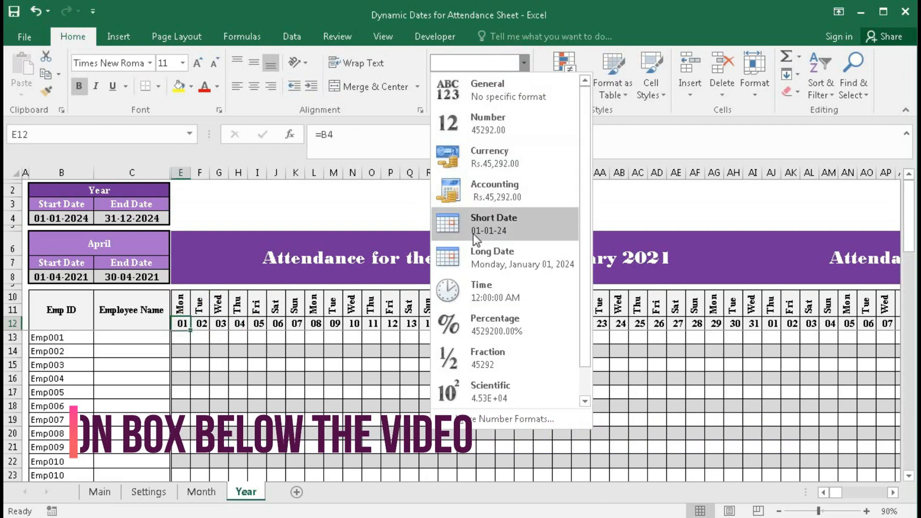
left_click(665, 420)
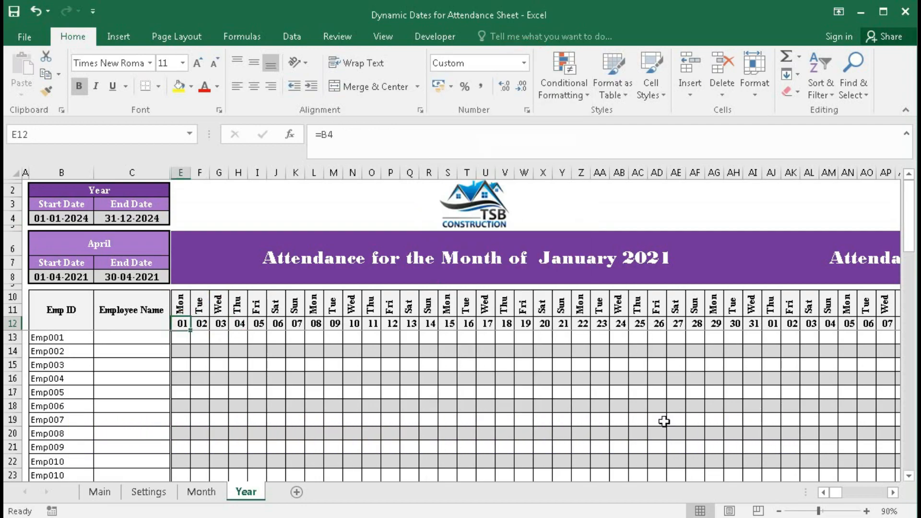
left_click_drag(836, 493, 882, 493)
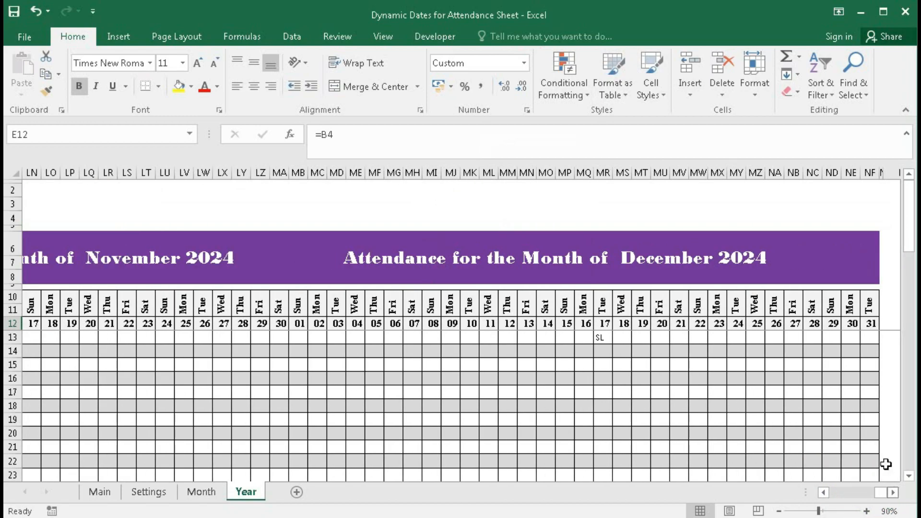
left_click(871, 327)
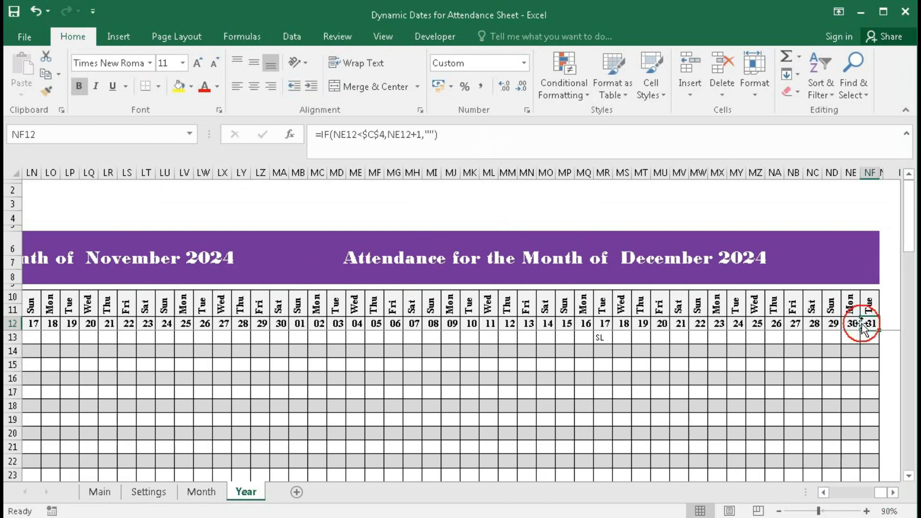
left_click(524, 62)
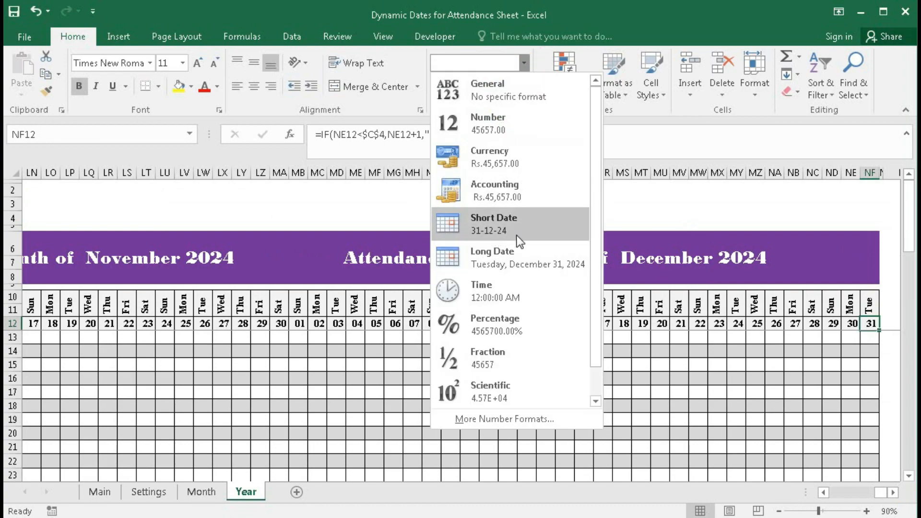
left_click(754, 384)
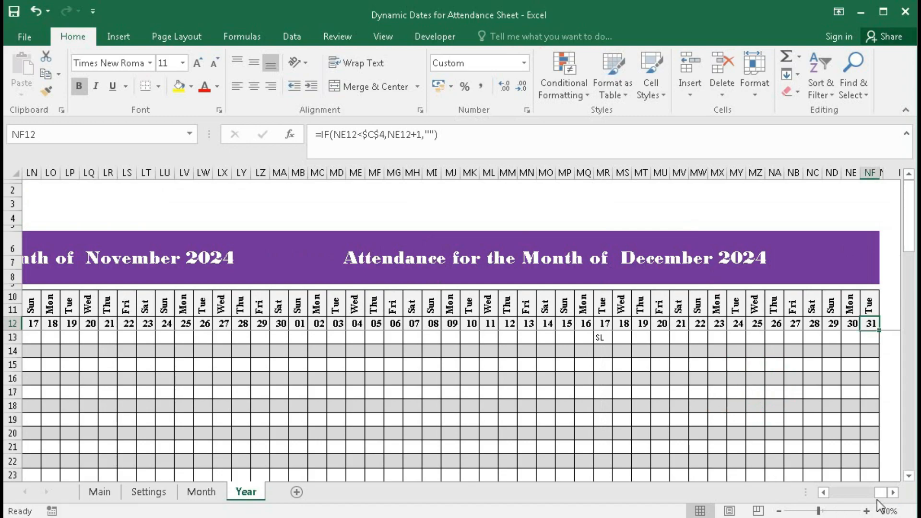
left_click(890, 493)
- Inspect the weekday names over the first January dates and the formulas in rows 10 and 12
left_click_drag(882, 494, 833, 493)
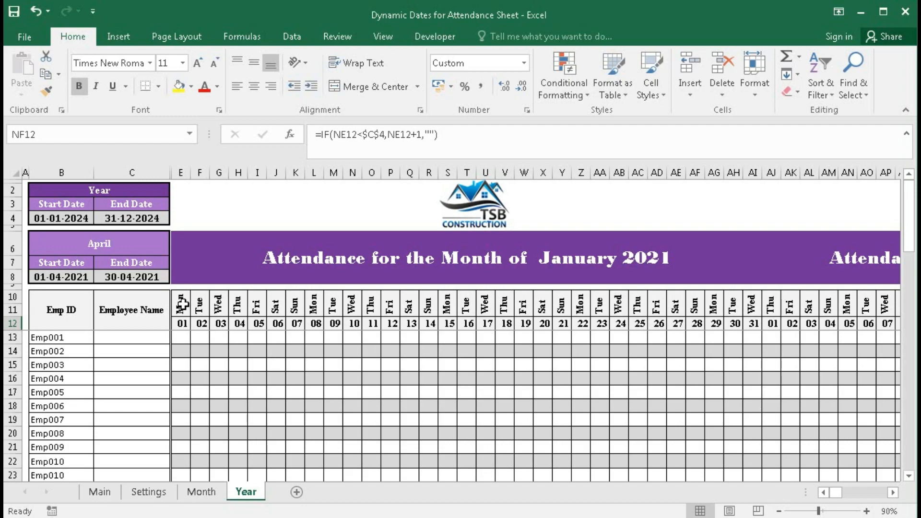
left_click_drag(181, 303, 295, 303)
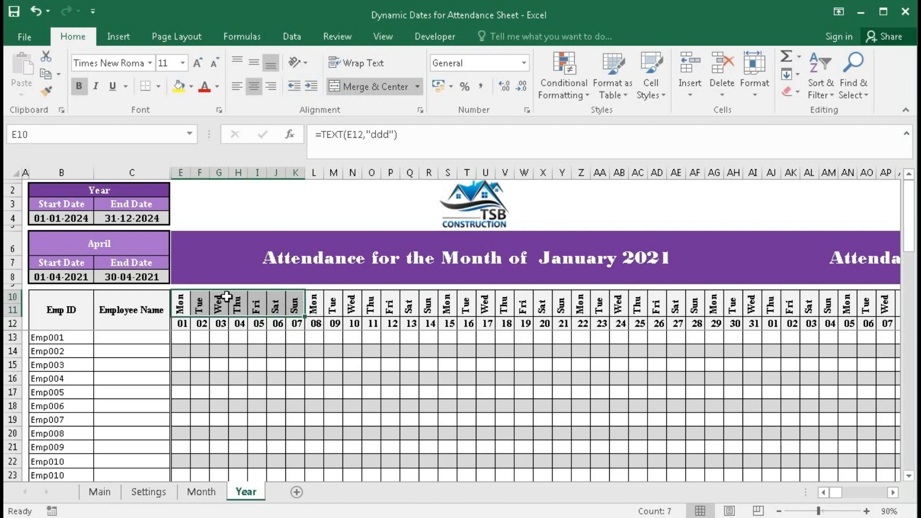
left_click_drag(183, 324, 257, 321)
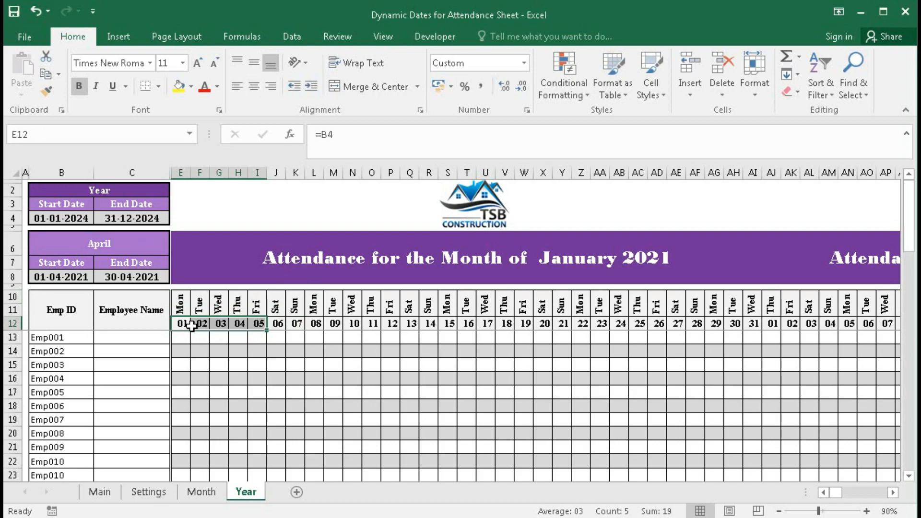
left_click_drag(185, 300, 261, 308)
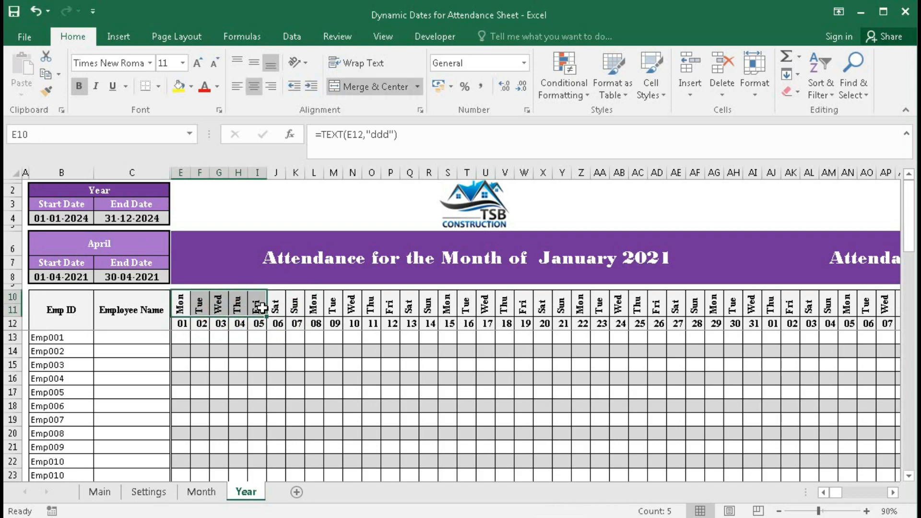
left_click(234, 335)
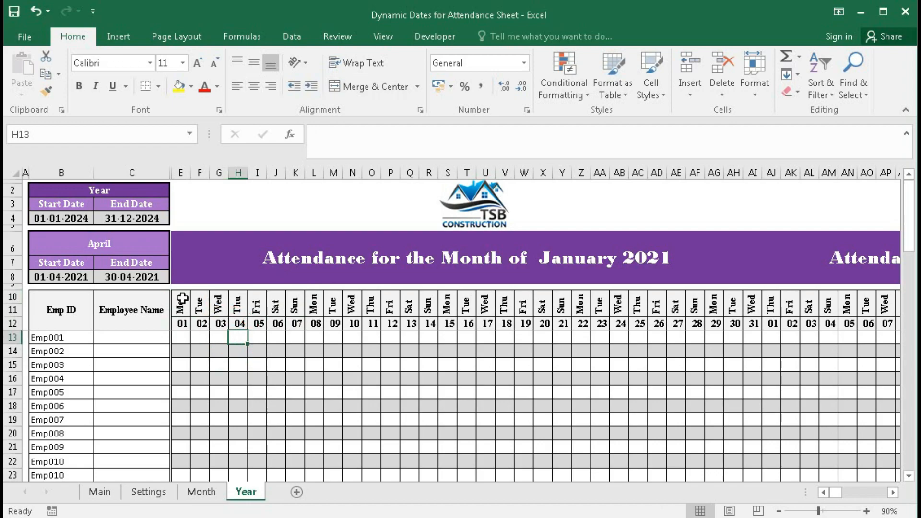
- Show the months available in the Year sheet's month selection cell B6
left_click(94, 246)
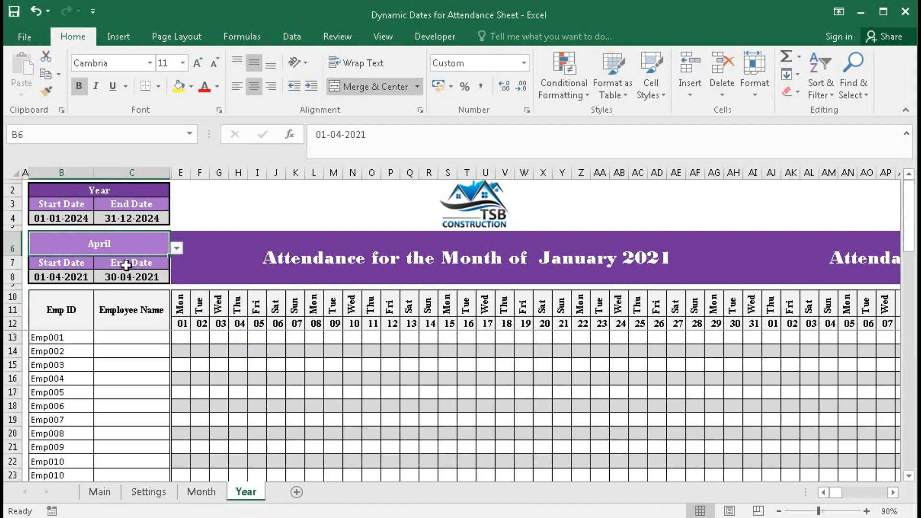
left_click(176, 248)
left_click_drag(179, 297, 176, 253)
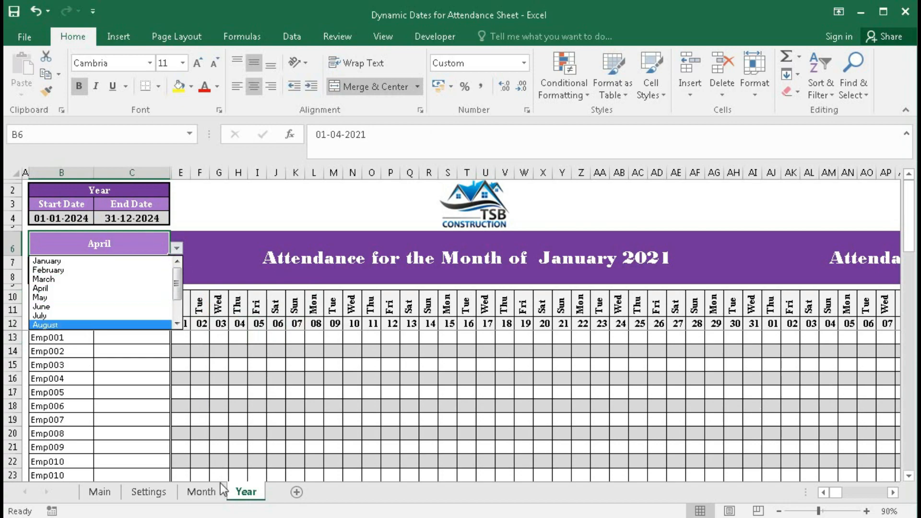
- On the Settings sheet, change the Period Start Date in B3 to 01-04-2024
left_click(201, 491)
left_click(144, 492)
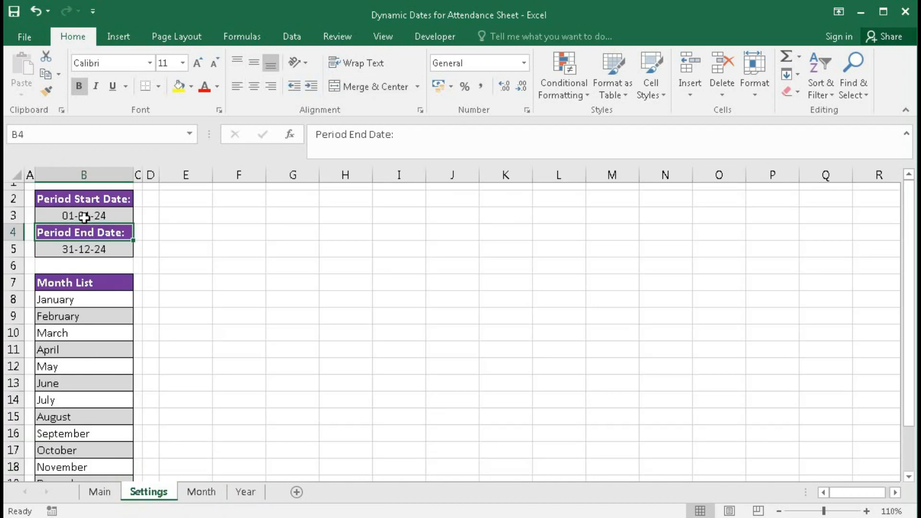
left_click(76, 299)
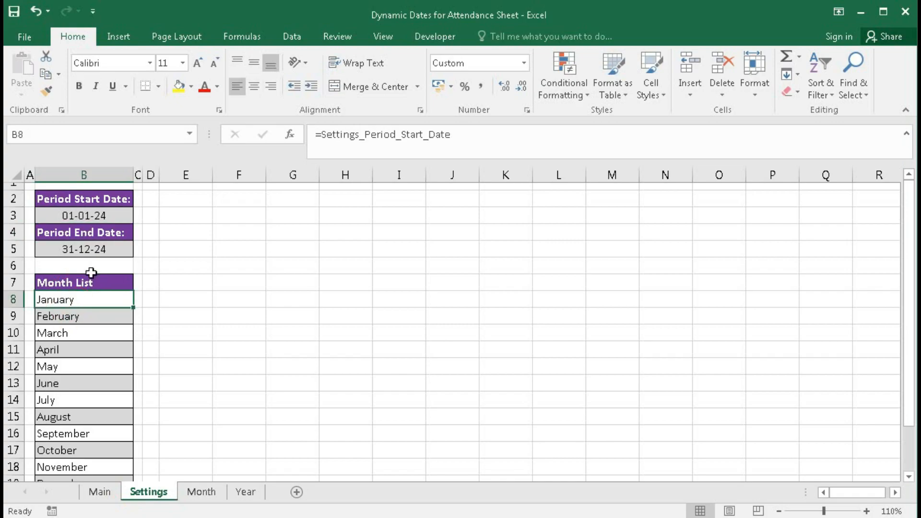
double_click(90, 217)
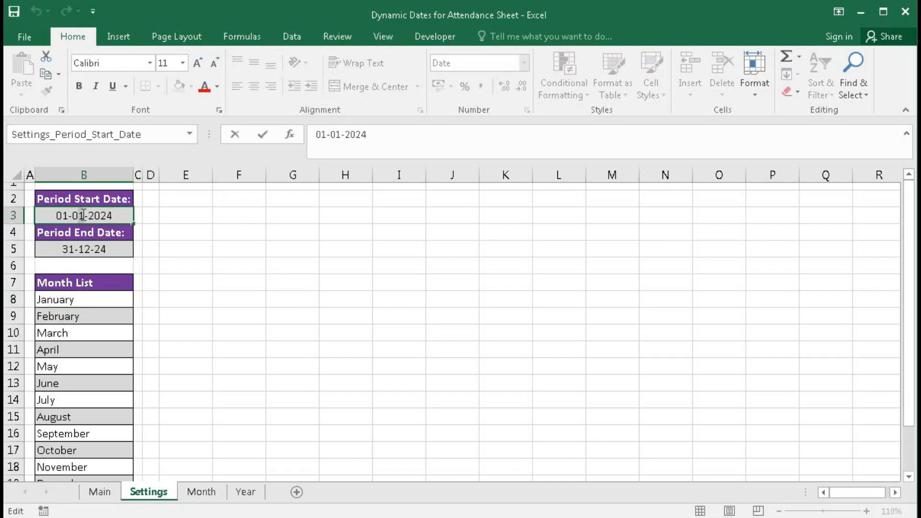
key("BackSpace")
type("4")
key("Return")
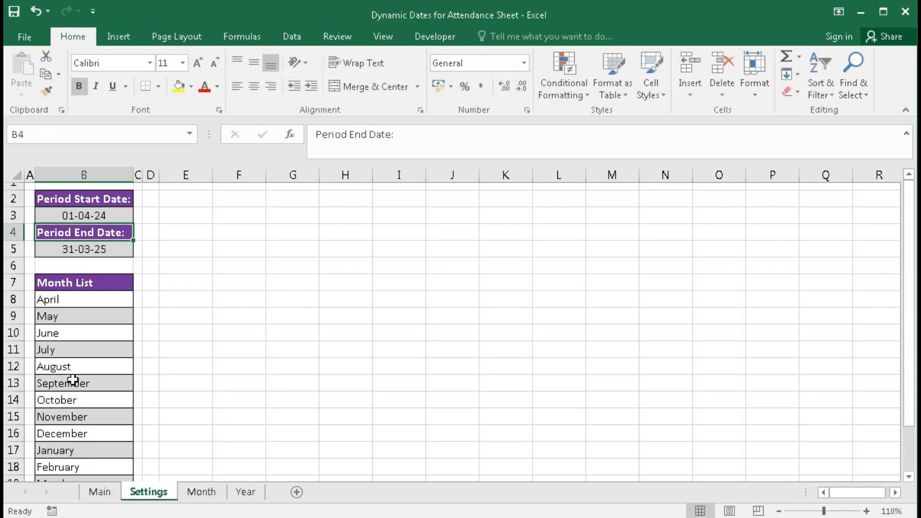
- Compare the months offered in the Year sheet's month selection cell B6 with the Month List on the Settings sheet
left_click(244, 492)
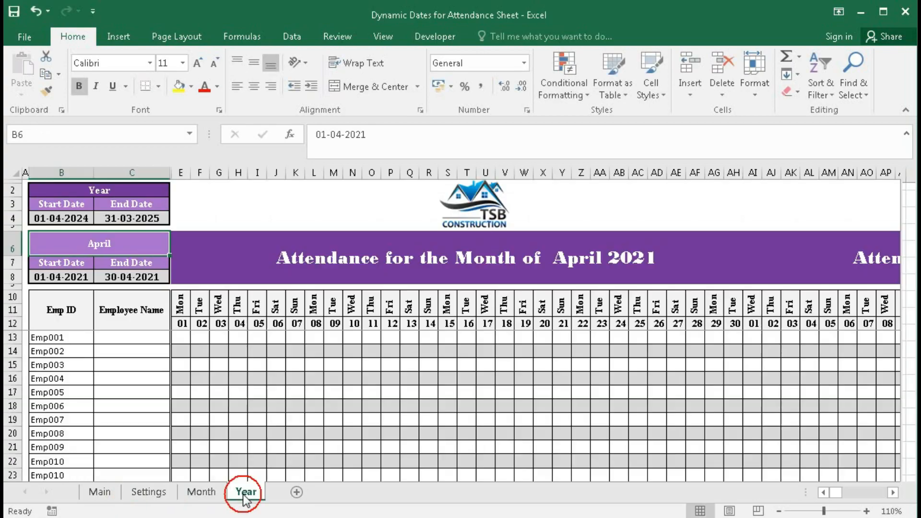
left_click(177, 248)
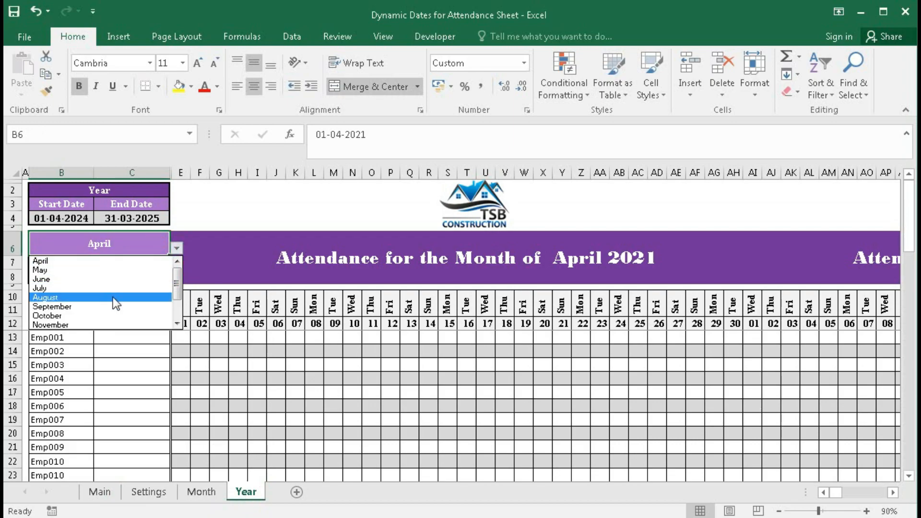
left_click(263, 356)
left_click(149, 492)
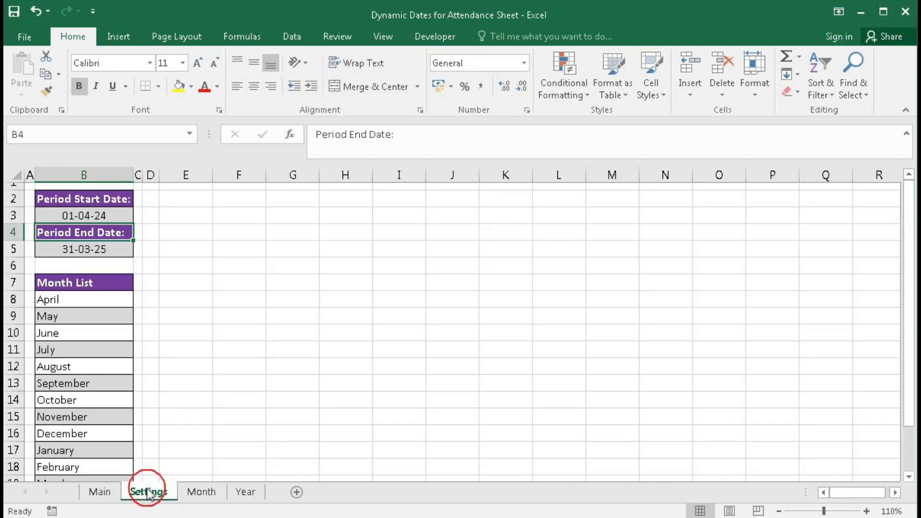
left_click(248, 493)
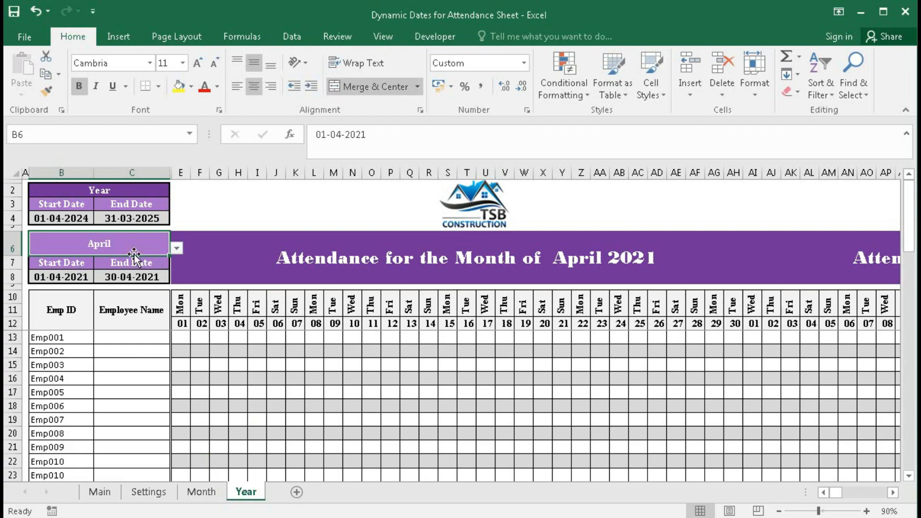
left_click(177, 250)
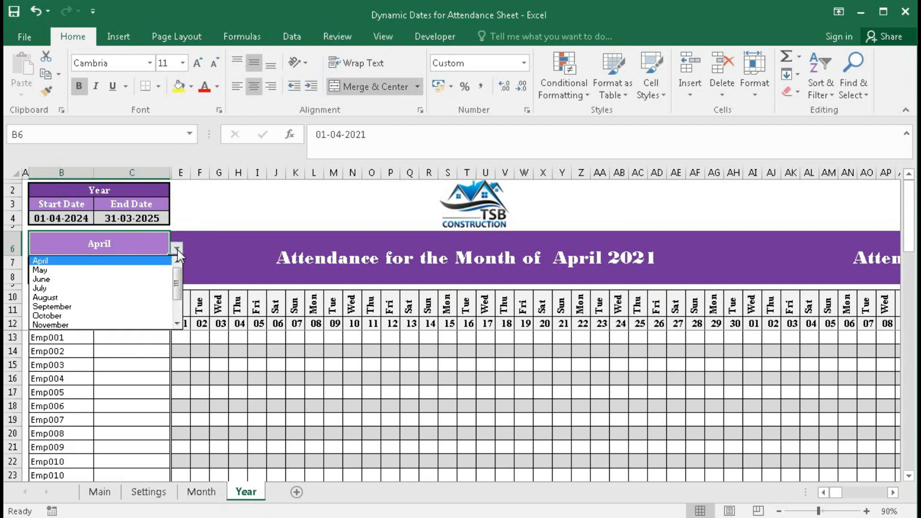
left_click(177, 249)
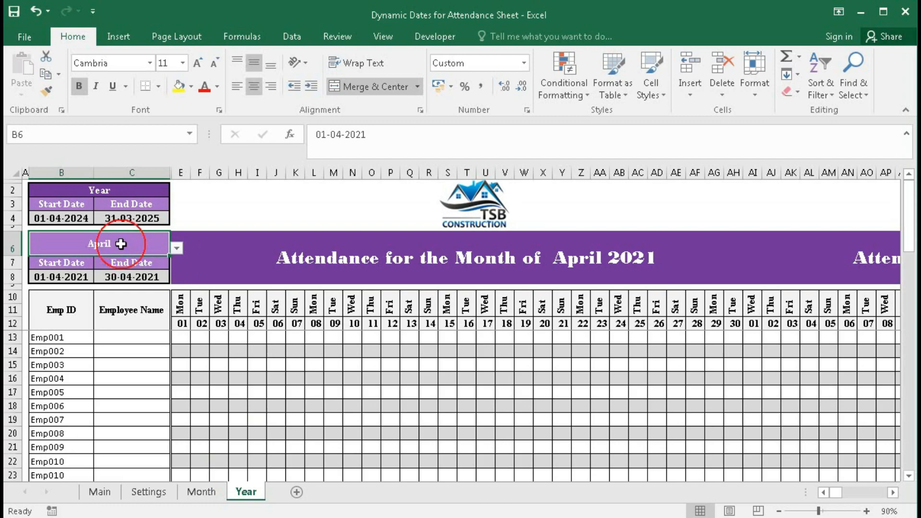
- Inspect the Year sheet's month start and end date formulas in B8 and C8, the G6 heading formula, and the following months' headings
left_click(57, 277)
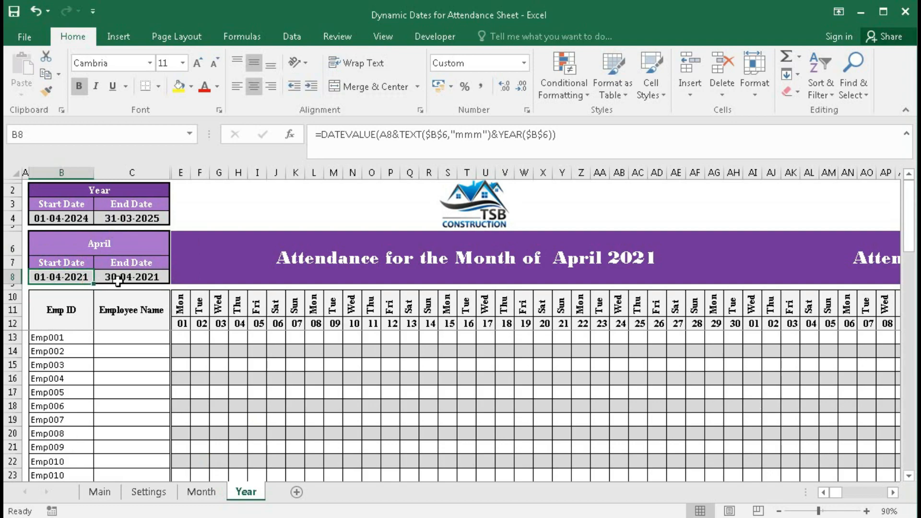
left_click(113, 278)
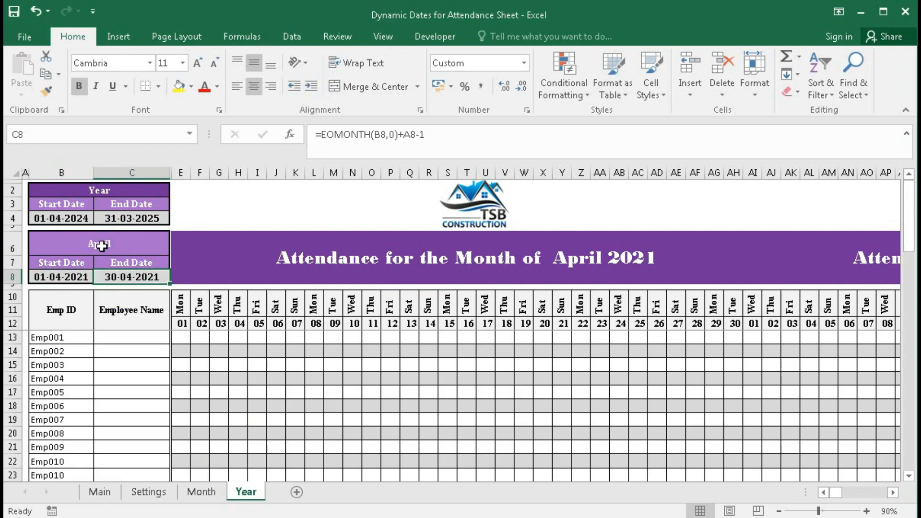
left_click(389, 269)
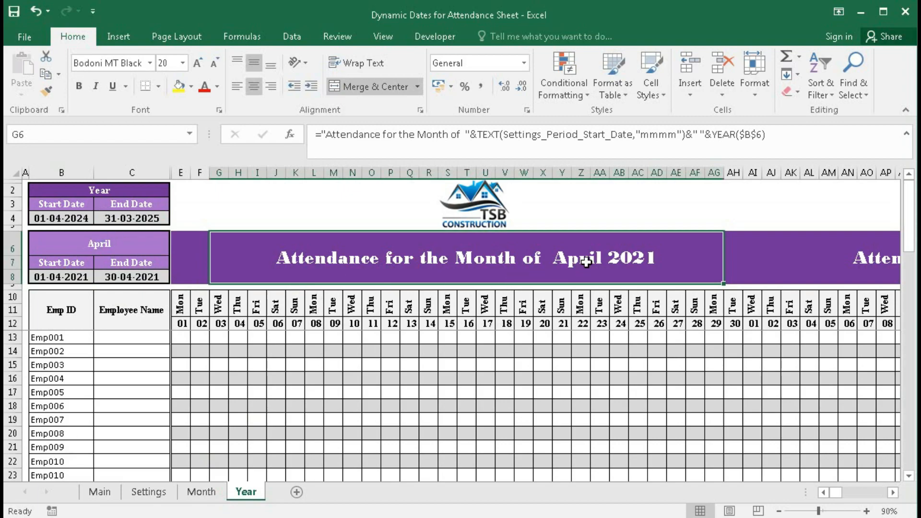
left_click(893, 495)
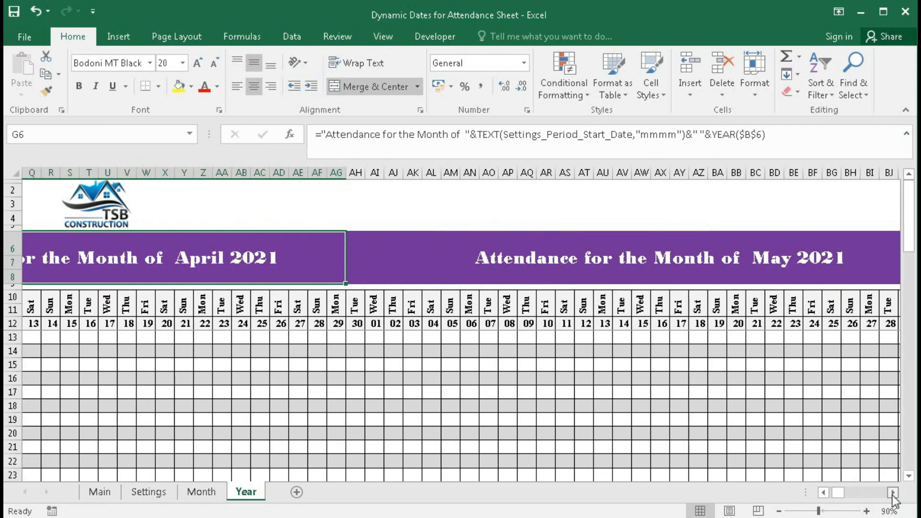
left_click(893, 494)
mouse_move(843, 495)
left_mouse_down()
mouse_move(854, 495)
mouse_move(829, 501)
left_mouse_up()
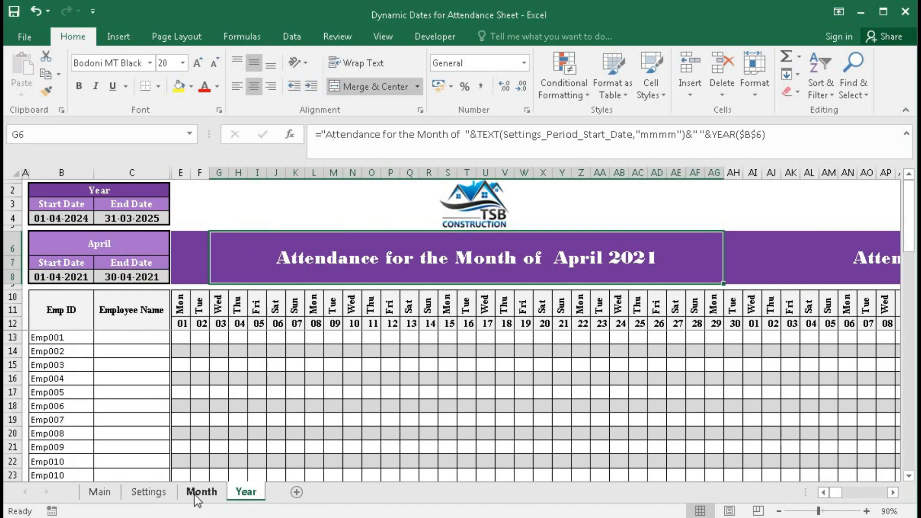
- Set the Settings sheet's Period Start Date back to 01-01-2024
left_click(148, 492)
left_click(82, 218)
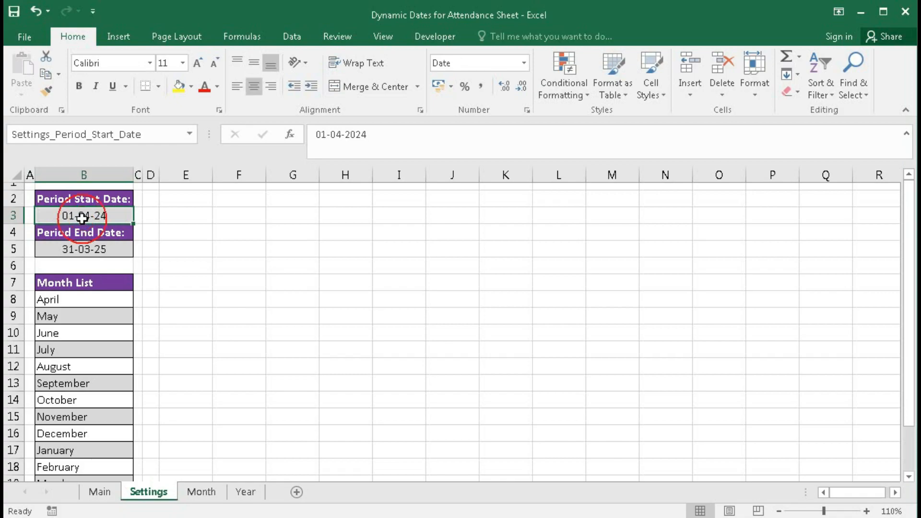
double_click(83, 218)
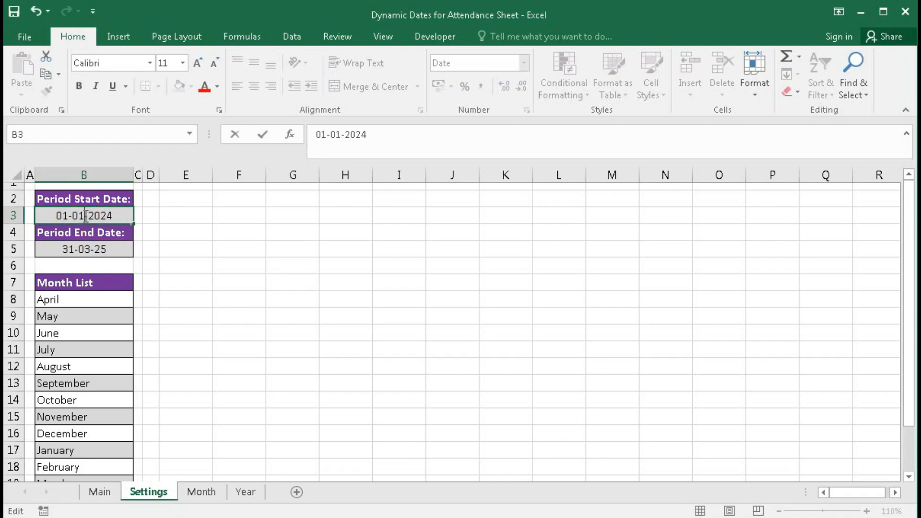
key("Return")
- On the Year sheet, choose January in the month selection cell B6
left_click(247, 492)
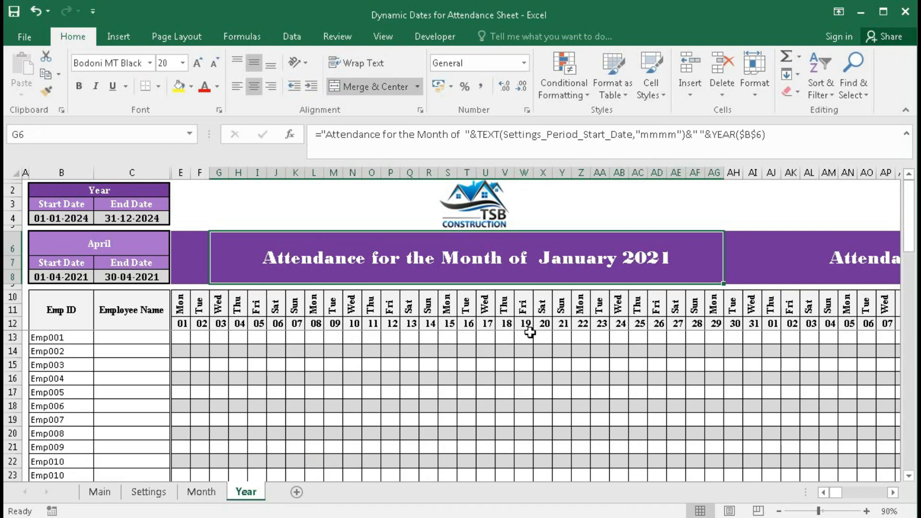
left_click(93, 243)
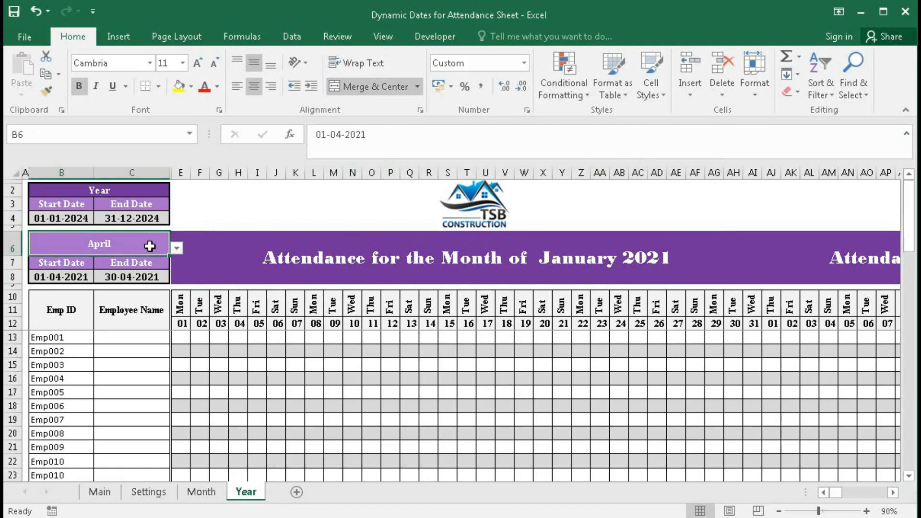
left_click(177, 248)
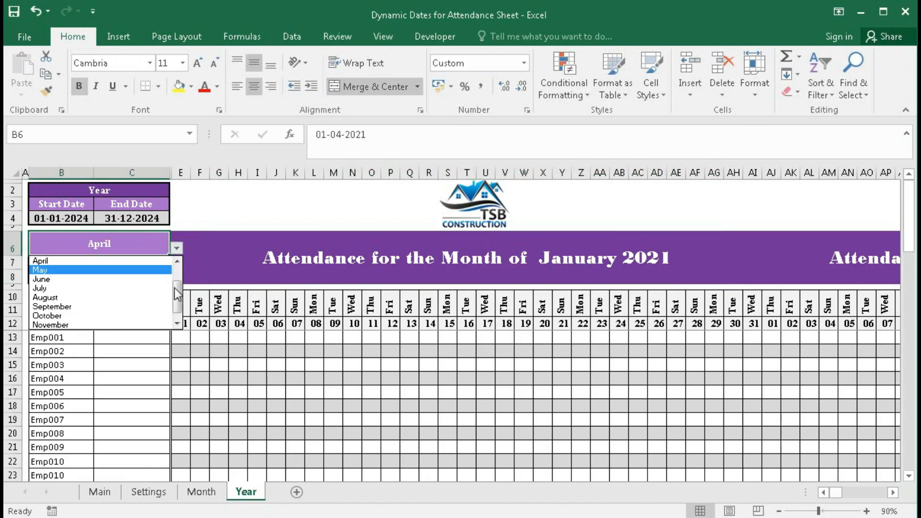
left_click_drag(177, 291, 177, 260)
left_click(86, 261)
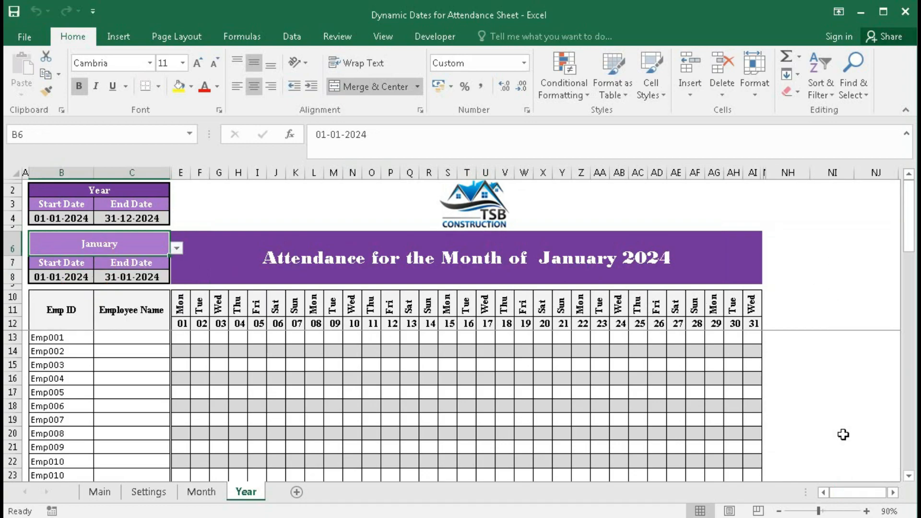
- Switch the Year sheet's month selection to February and inspect the formula in the attendance heading AK6
left_click(177, 249)
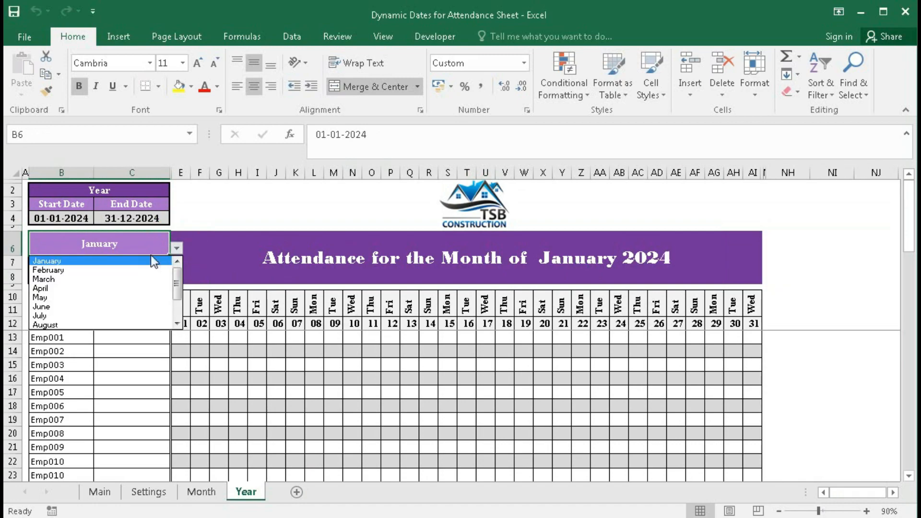
left_click(128, 269)
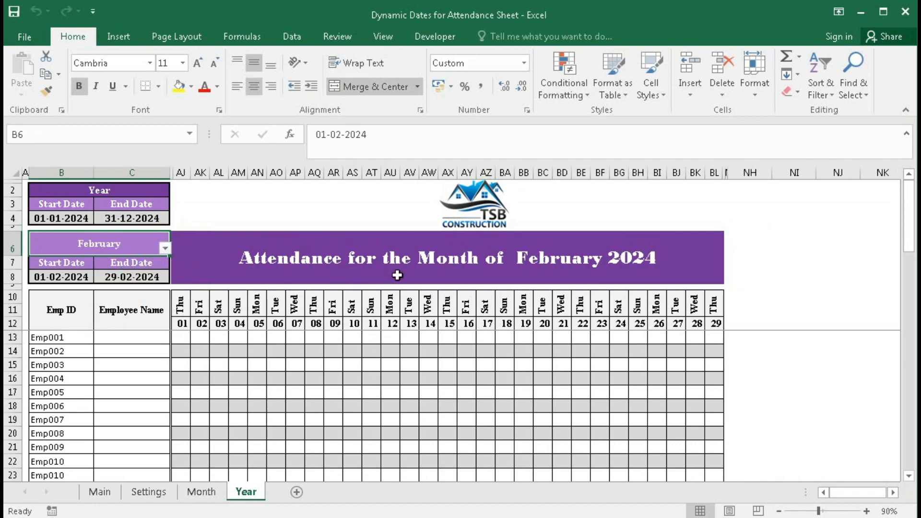
left_click(537, 260)
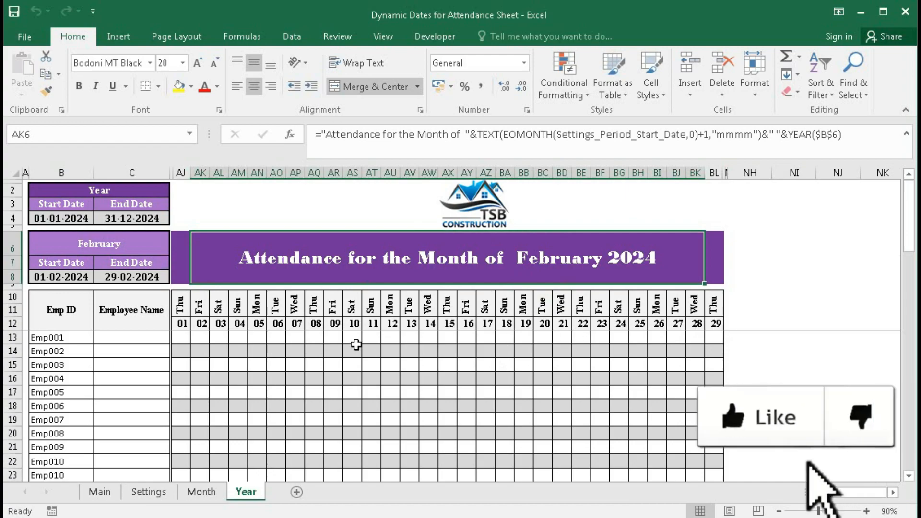
- On the Month sheet, examine the heading in A1 and the cells reserved for the month in S1 and the year in Z1
left_click(216, 492)
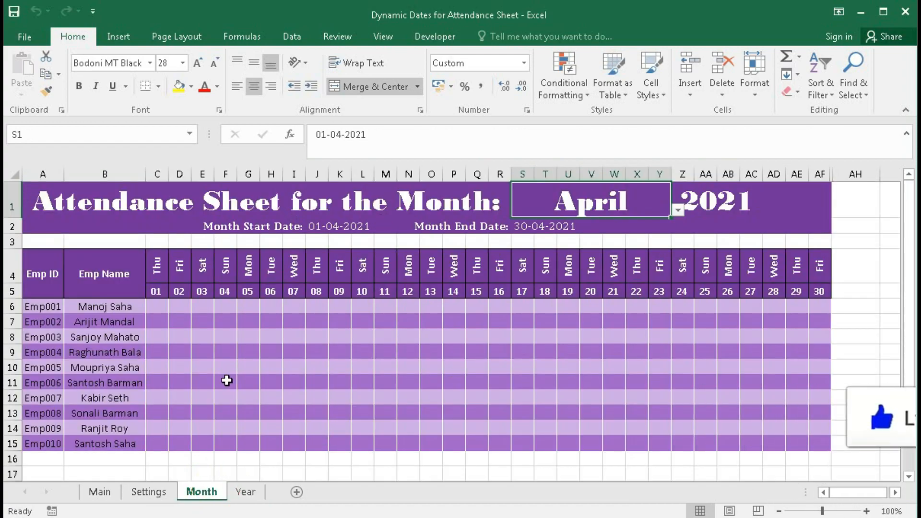
left_click(245, 492)
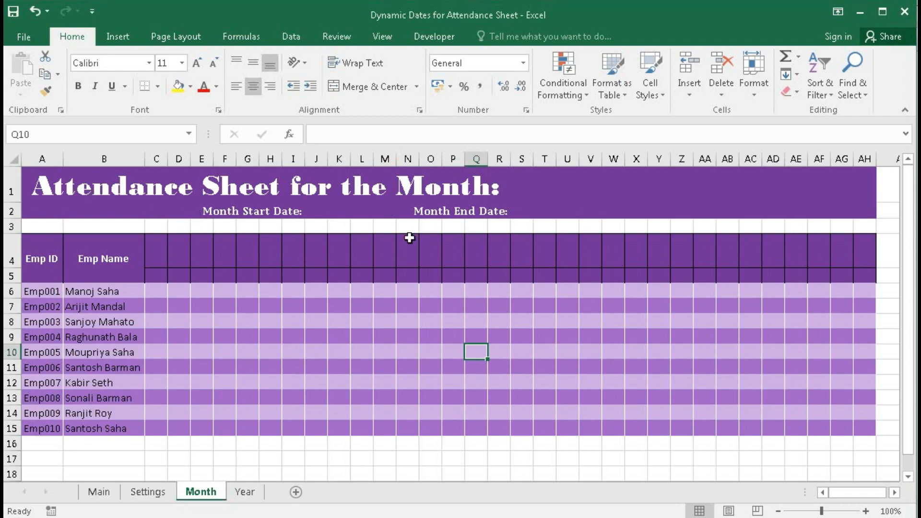
left_click(385, 337)
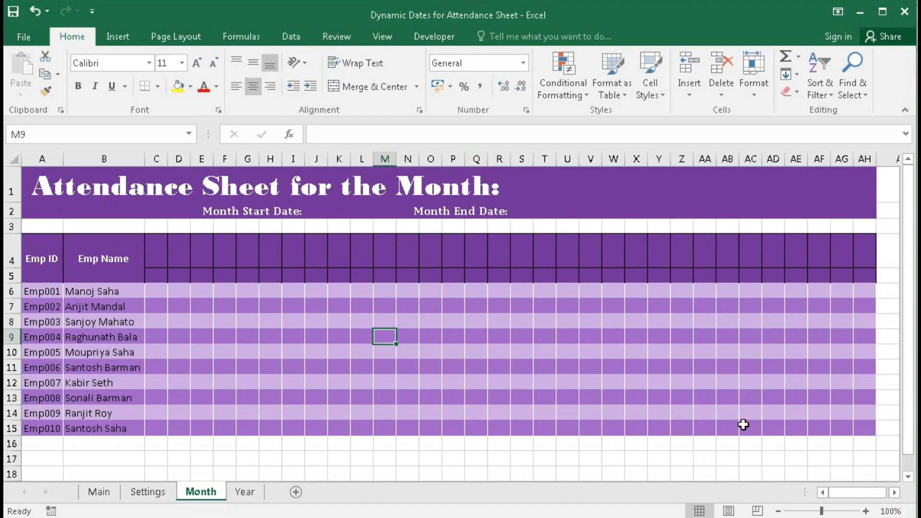
left_click(51, 188)
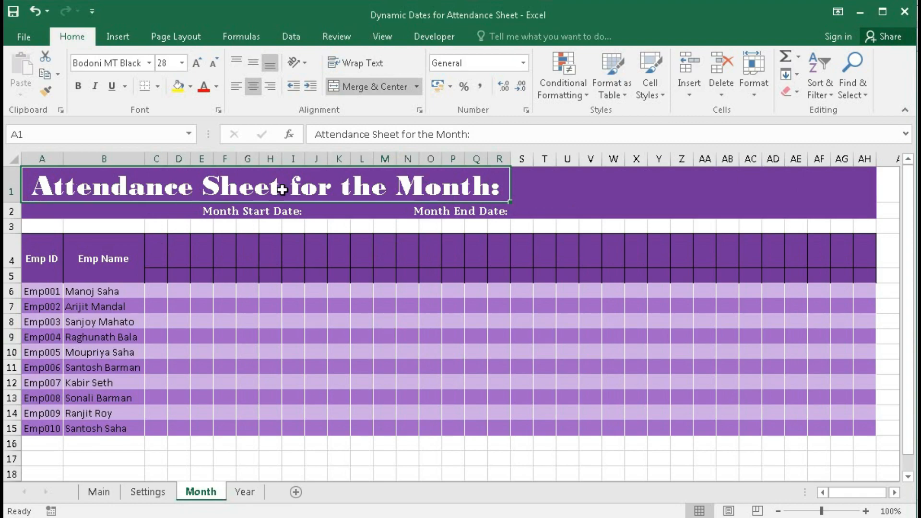
left_click(547, 191)
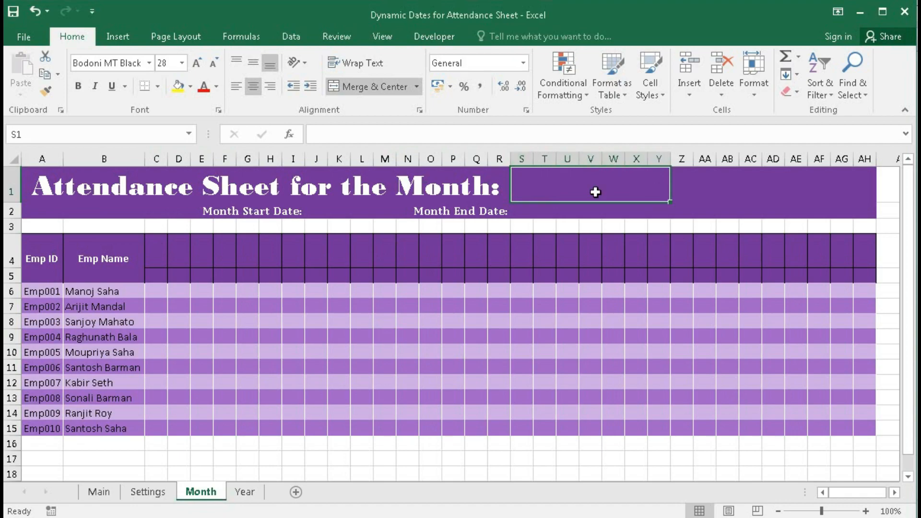
left_click(693, 186)
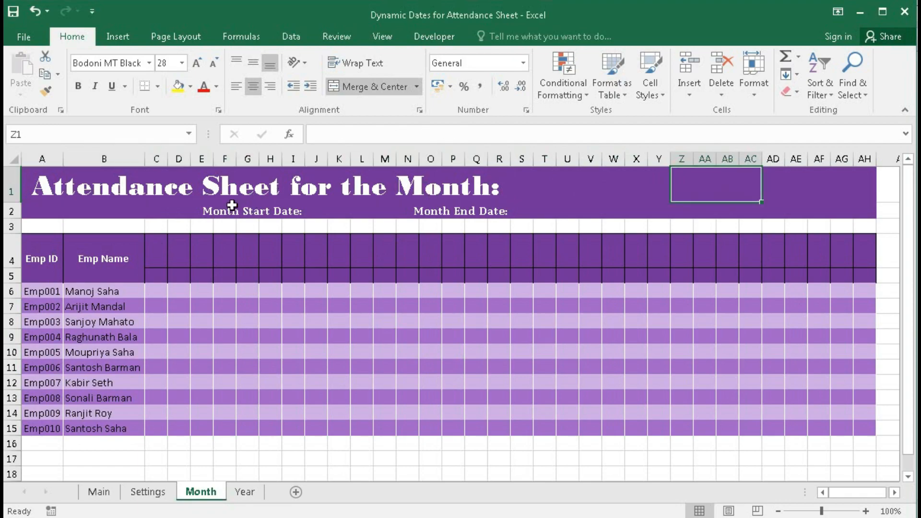
- Examine the Month Start Date and Month End Date labels, their value cells J2 and S2, and the first header cell C4
left_click(216, 206)
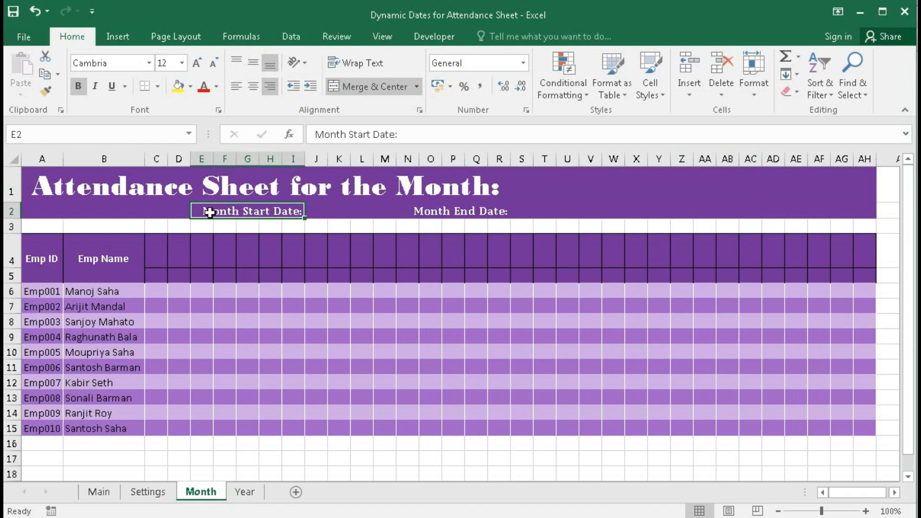
left_click(314, 210)
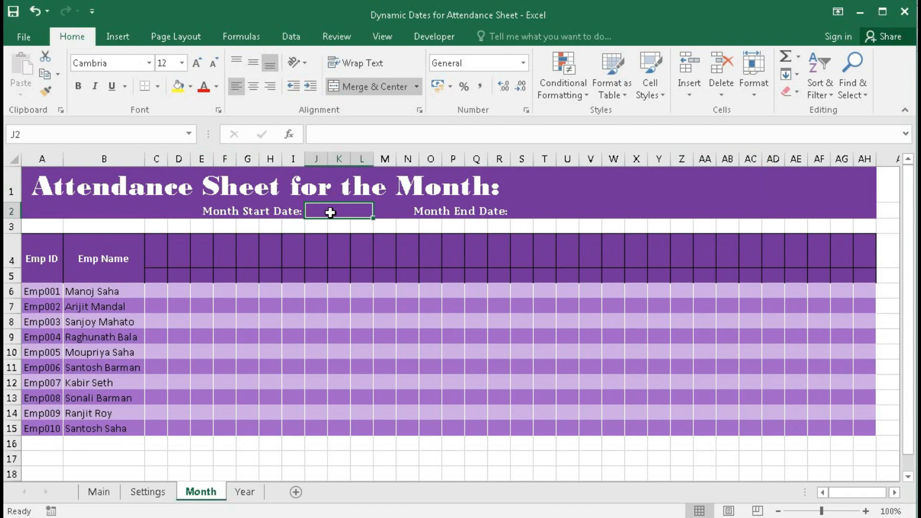
left_click(456, 214)
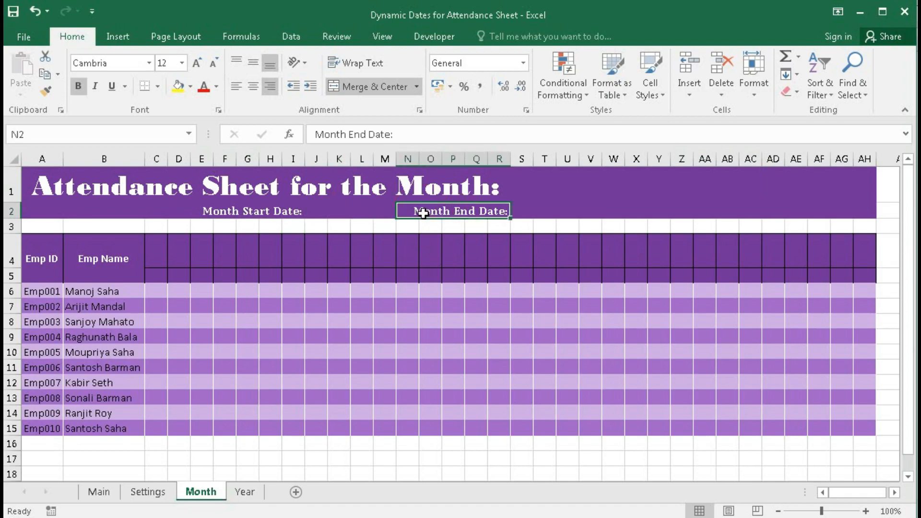
left_click(530, 212)
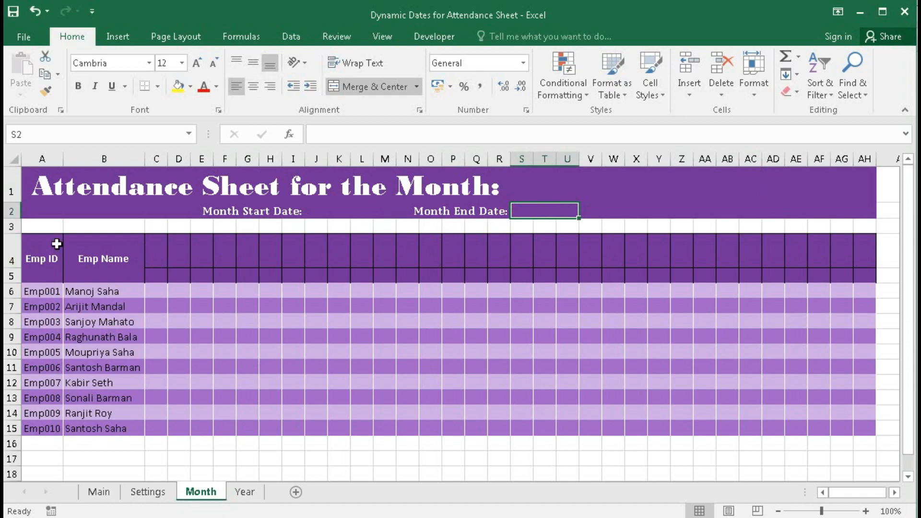
left_click(159, 249)
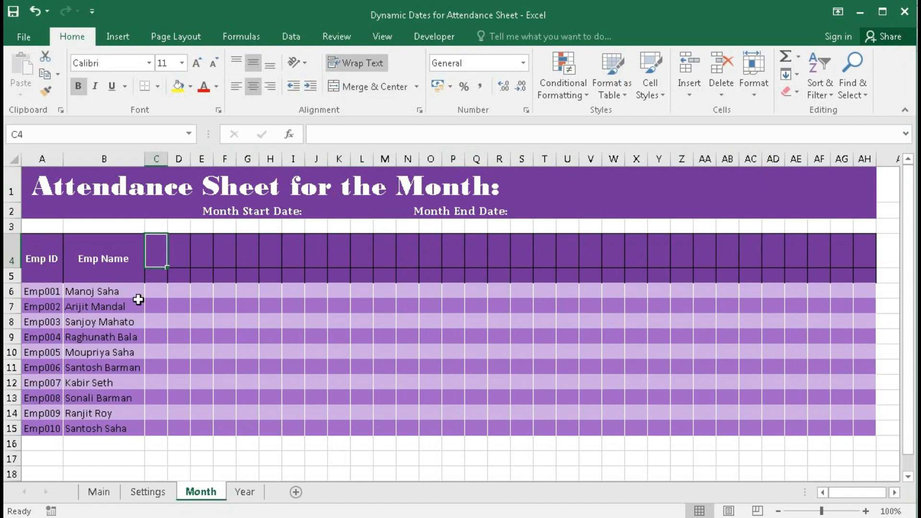
- On the Month sheet, examine the first employee name in B6 and the reserved month and year cells S1 and Z1
left_click(99, 292)
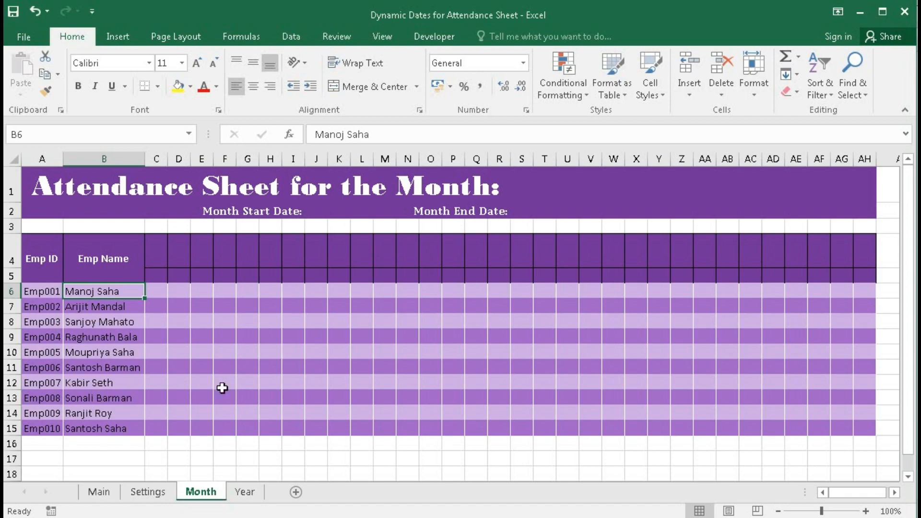
left_click(556, 191)
left_click(705, 183)
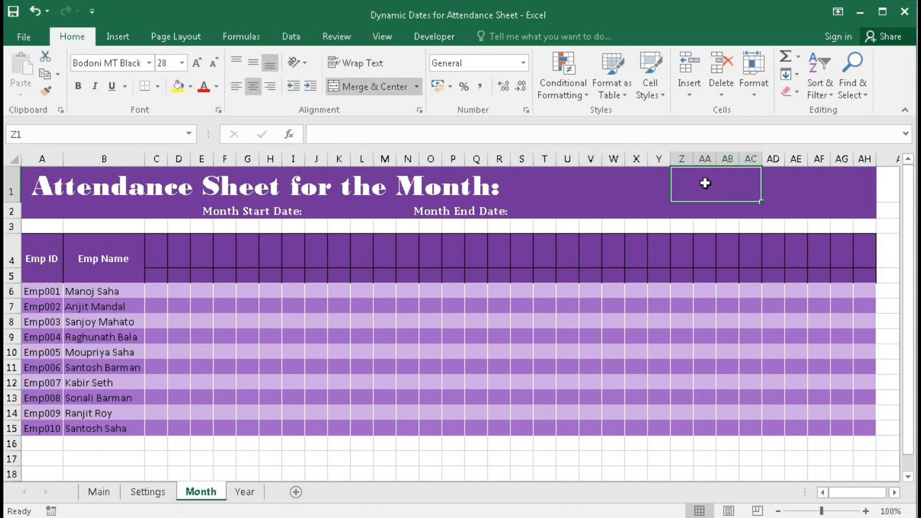
- On the Settings sheet, enter the heading Month List in D7 and fill D8:D19 with January through December
left_click(148, 491)
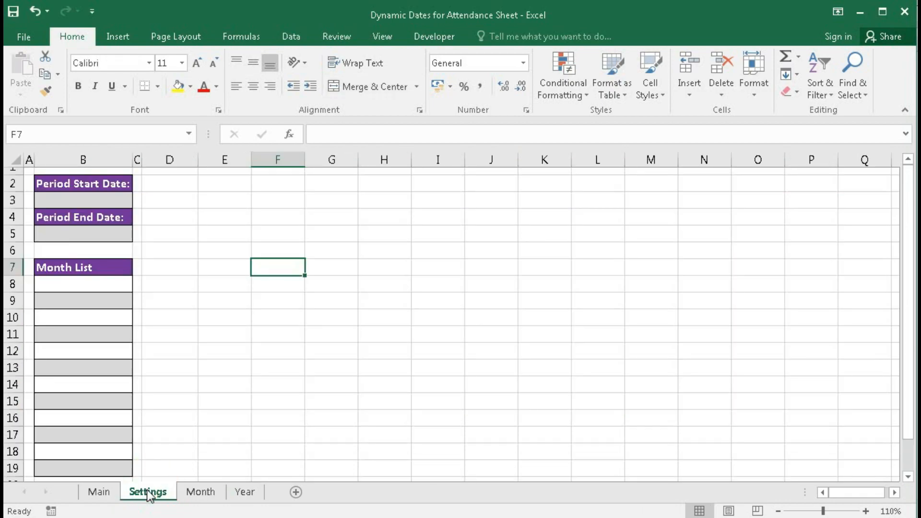
left_click(172, 271)
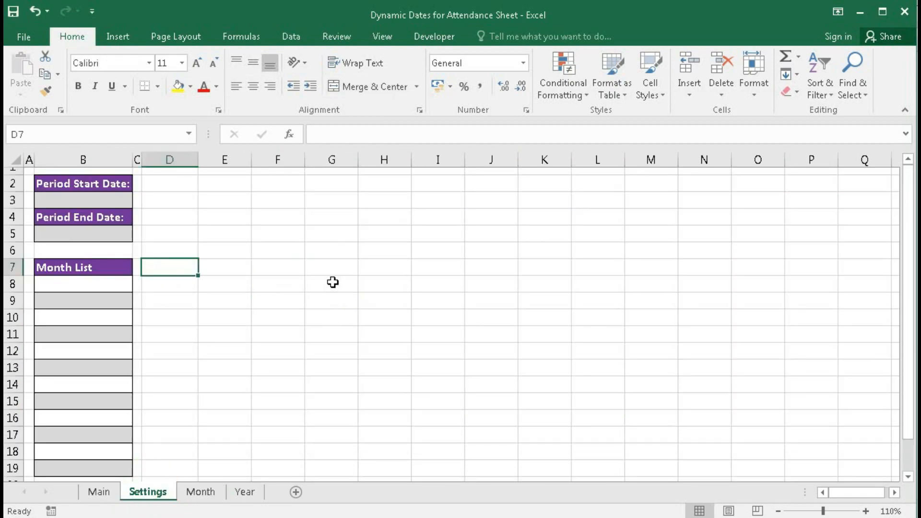
type("Month L")
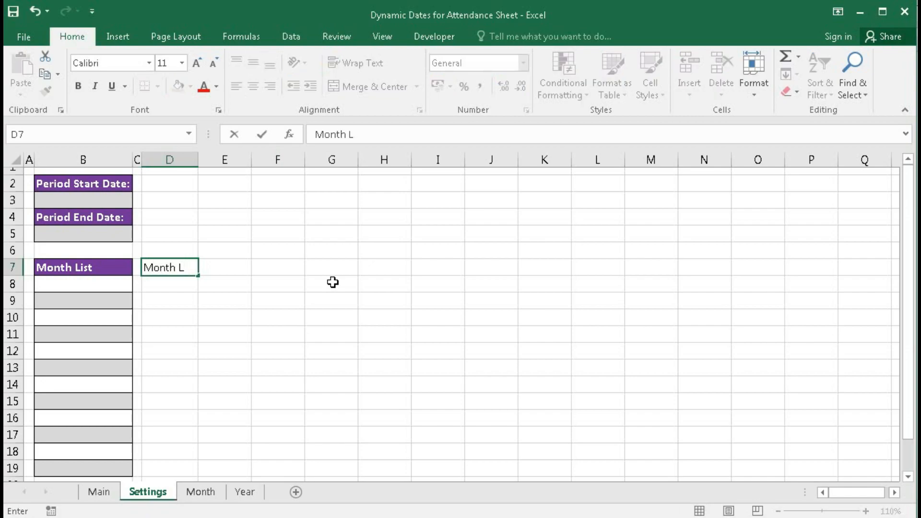
type("ist")
key("Return")
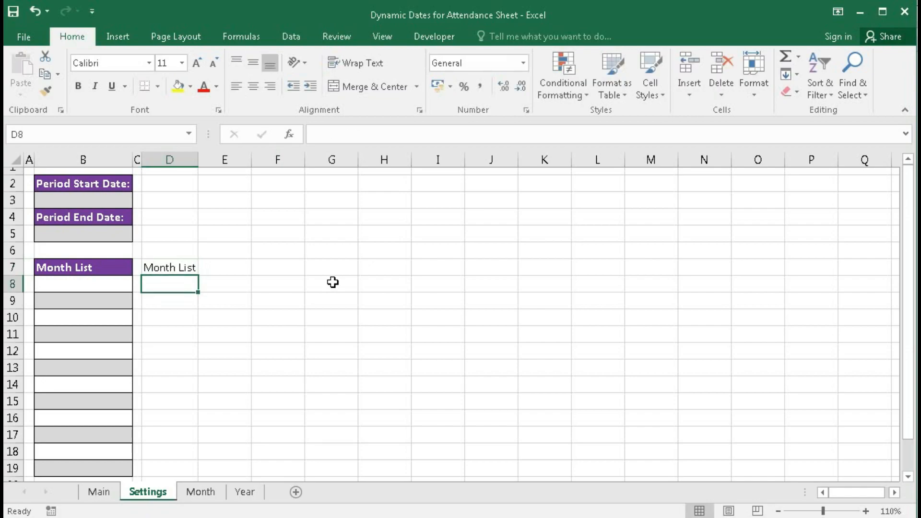
type("January")
key("Return")
left_click(171, 284)
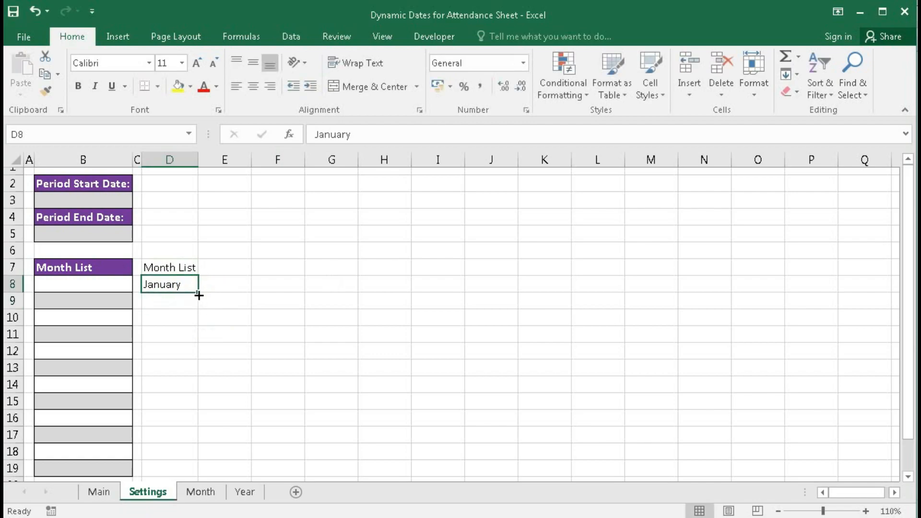
left_click_drag(198, 294, 182, 469)
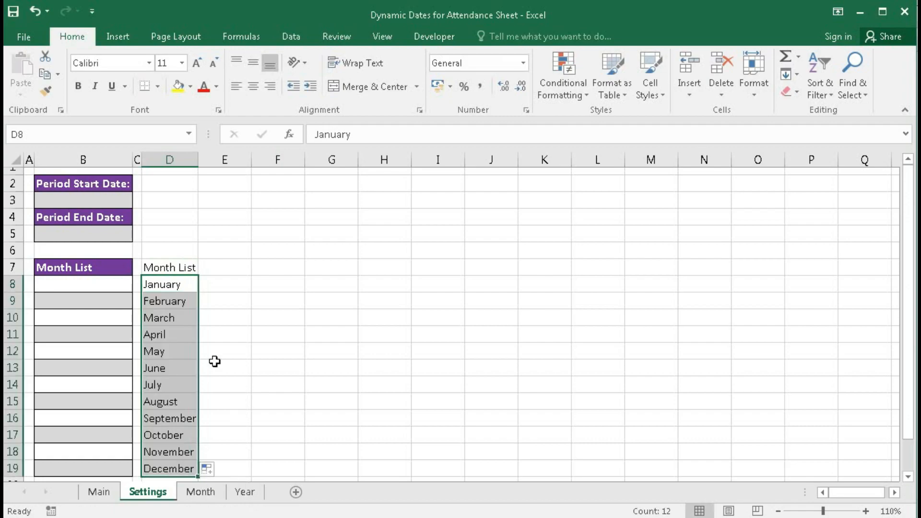
- Narrow column E to a thin spacer, then enter the heading Year in F7 and fill F8:F18 with 2020 through 2030
left_click_drag(252, 159, 211, 204)
left_click(223, 262)
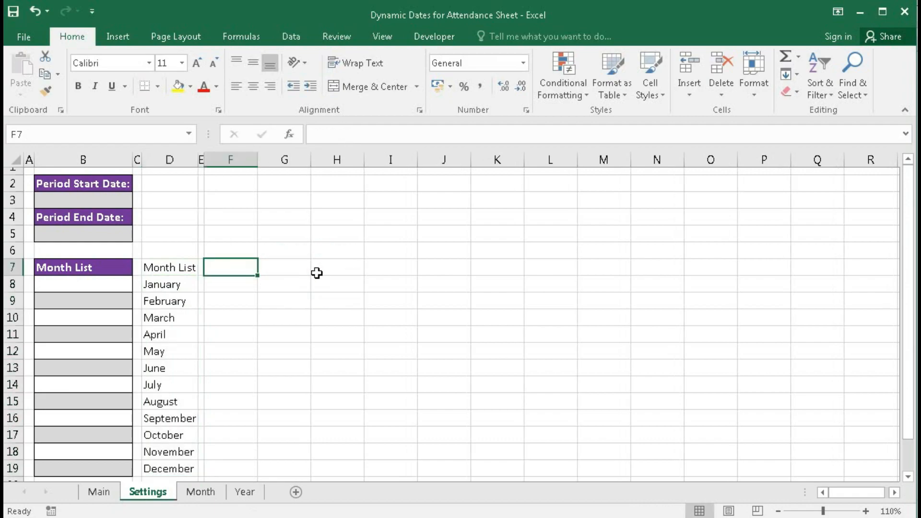
type("Year")
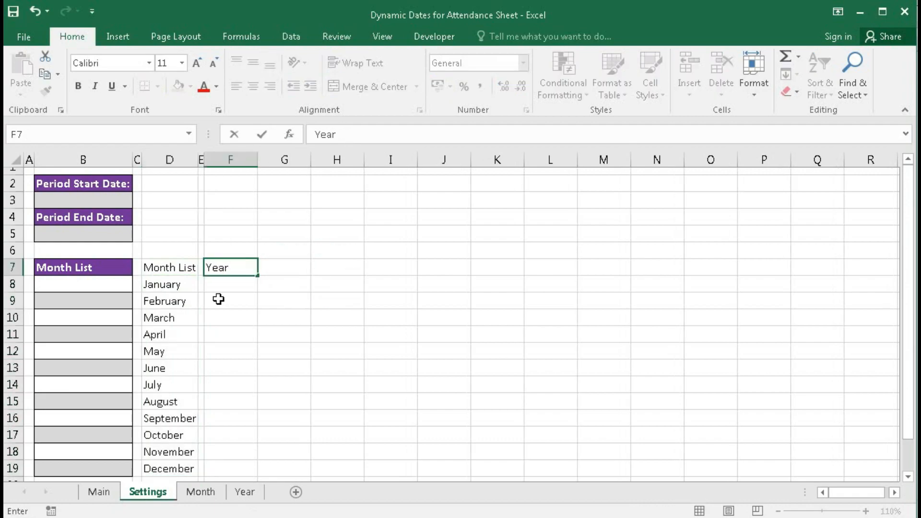
key("Return")
type("2020")
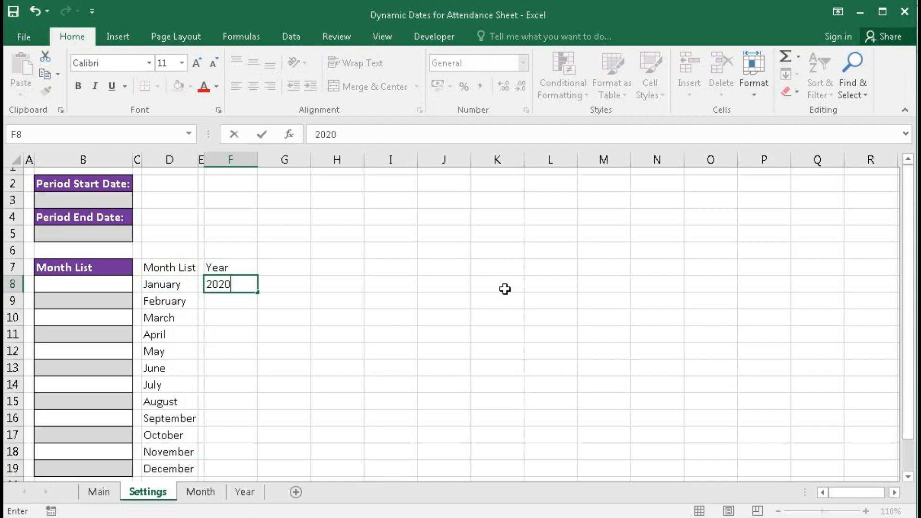
key("Return")
left_click(236, 287)
left_click_drag(257, 293, 255, 455)
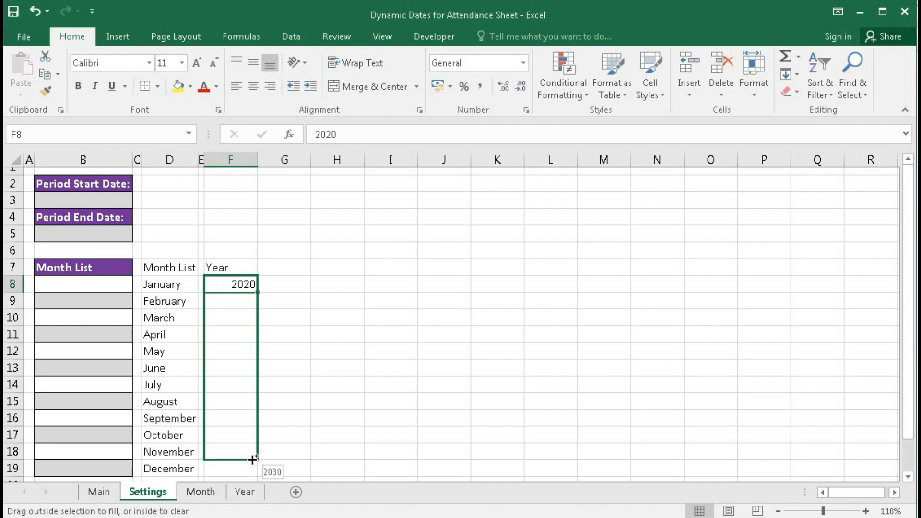
left_click_drag(253, 460, 256, 464)
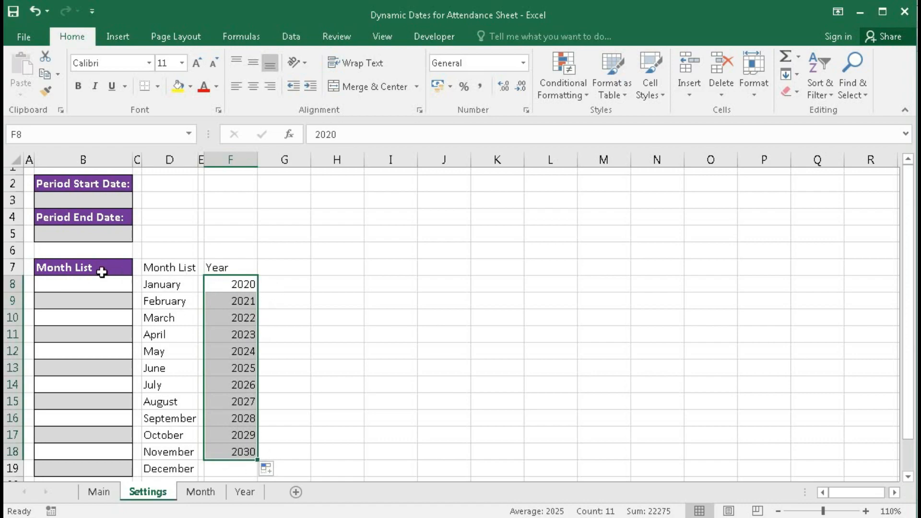
- Copy the purple header formatting of B7 onto the Month List heading in D7 and the Year heading in F7
left_click(84, 268)
left_click(45, 90)
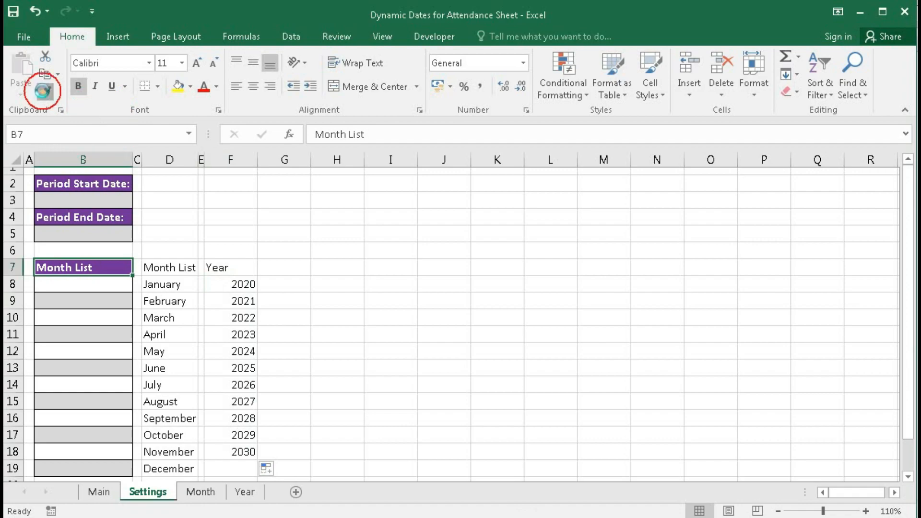
left_click(178, 267)
left_click(46, 90)
left_click(228, 267)
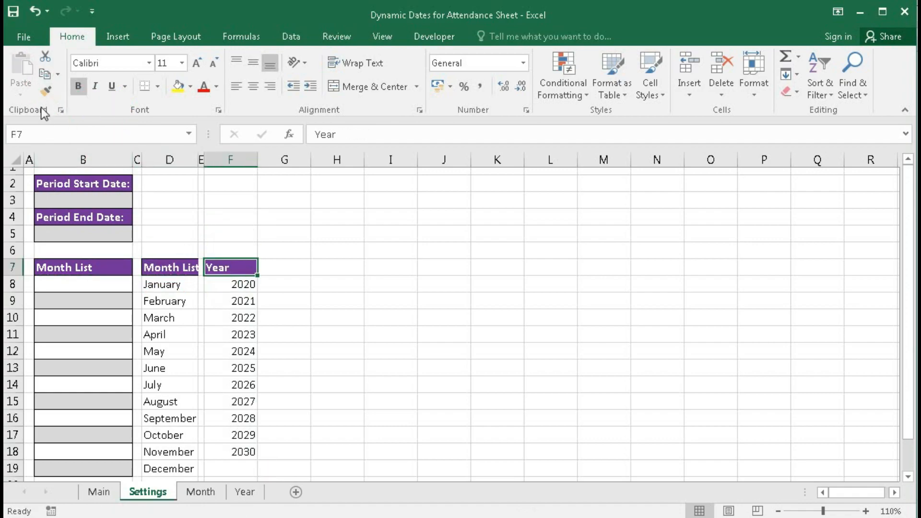
- Copy the banded row formatting of B8:B9 onto the months in D8:D19 and the years in F8:F18
left_click_drag(67, 289, 62, 305)
left_click(45, 90)
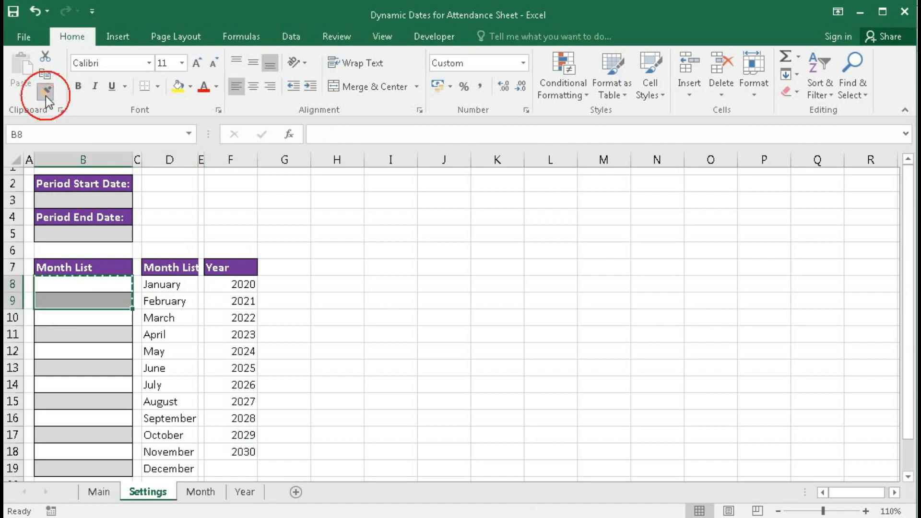
left_click_drag(167, 288, 164, 468)
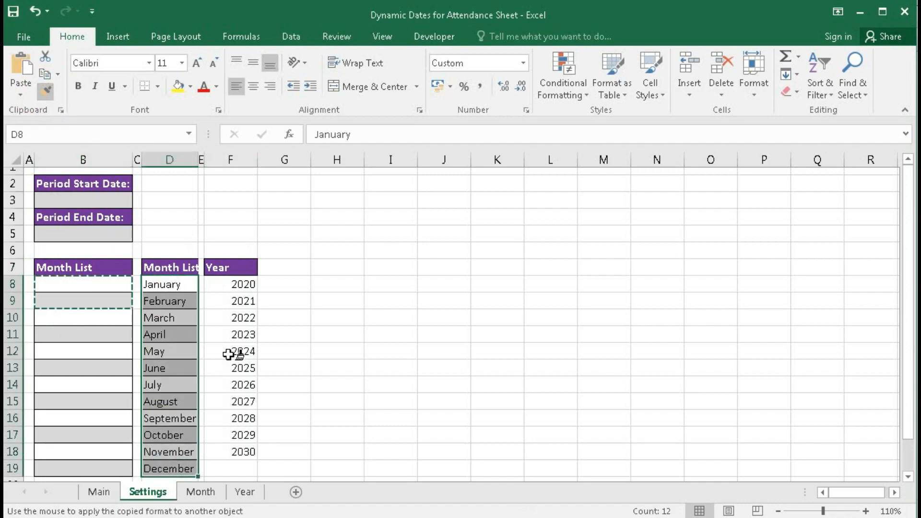
left_click_drag(238, 288, 224, 450)
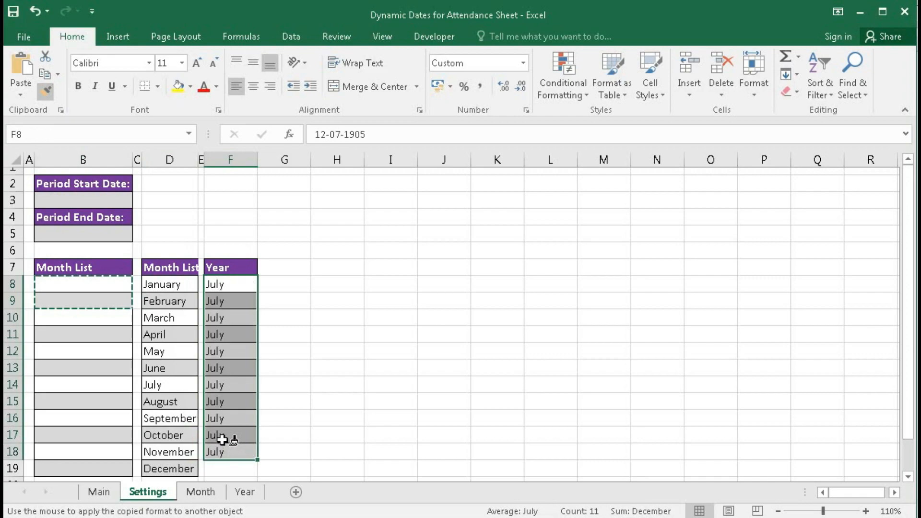
key("Escape")
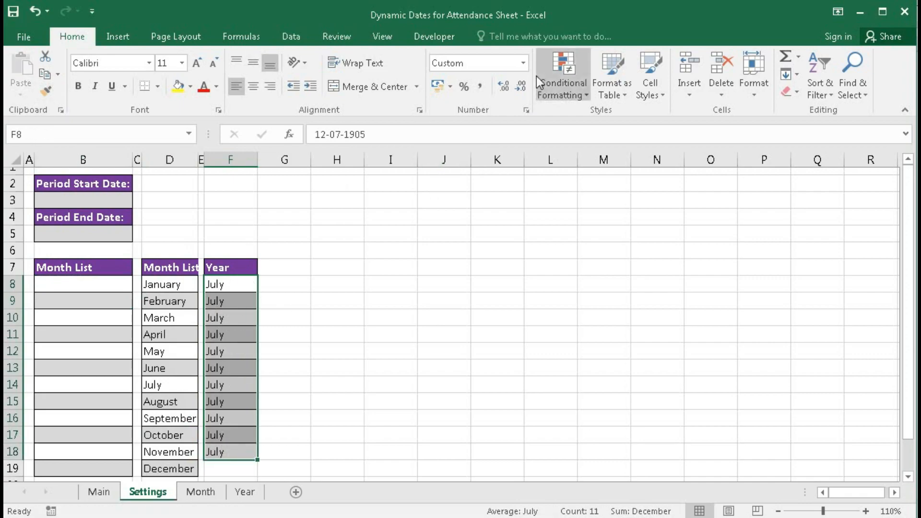
- Set the years in F8:F18 to the General number format and autofit the width of column D
left_click(523, 63)
left_click(507, 94)
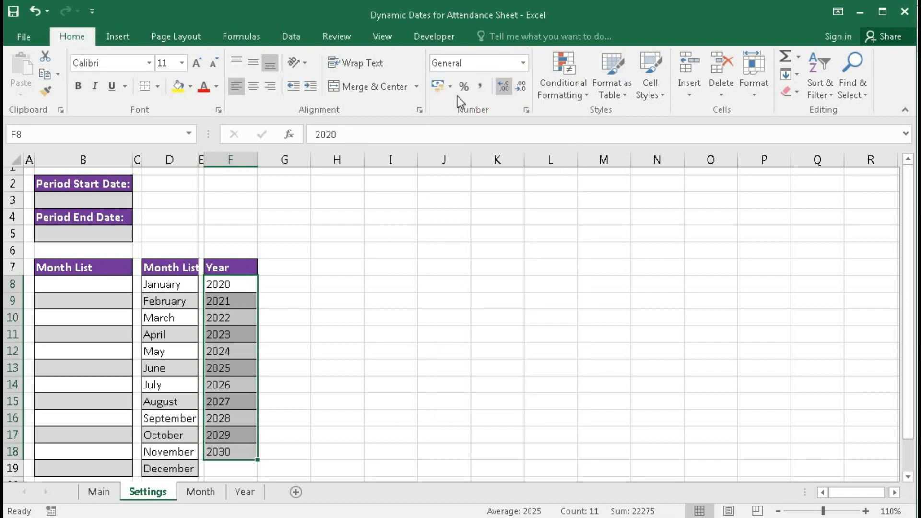
left_click(285, 334)
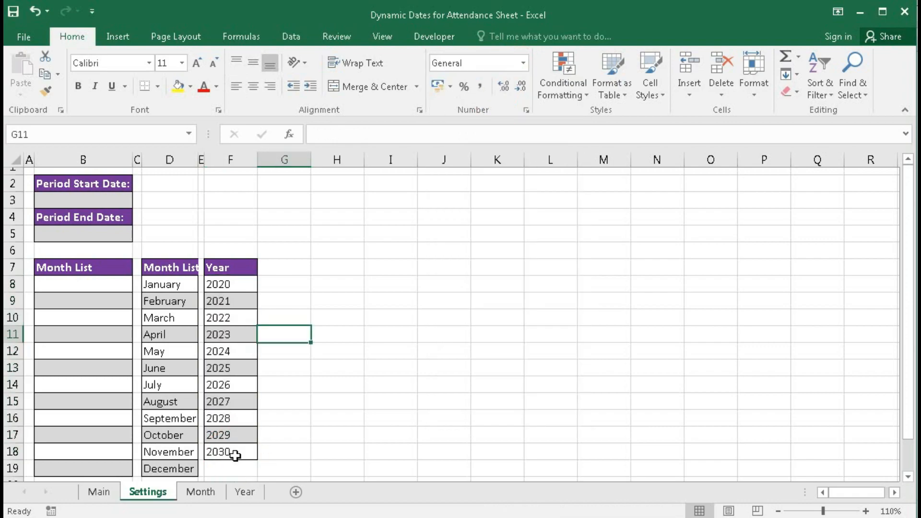
double_click(198, 160)
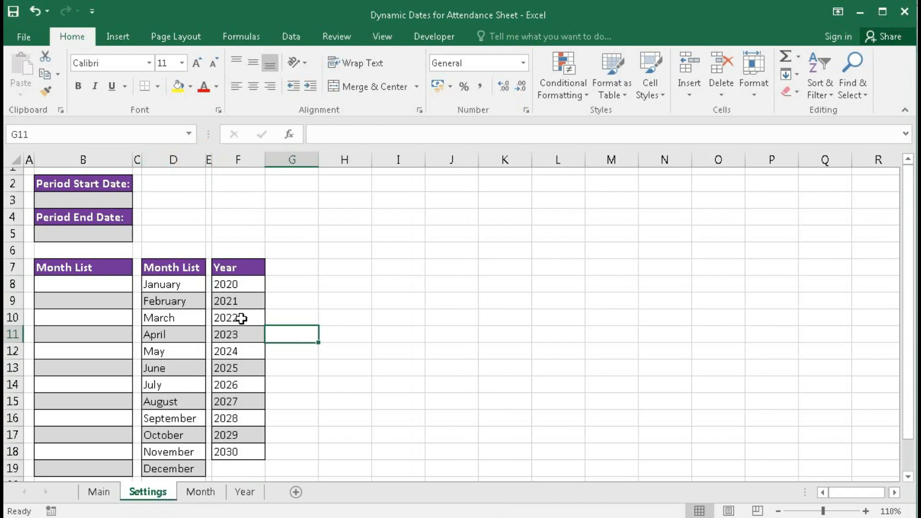
- Create a named range from the selection D7:D19, taking the name Month List from the top row
left_click_drag(168, 267, 178, 464)
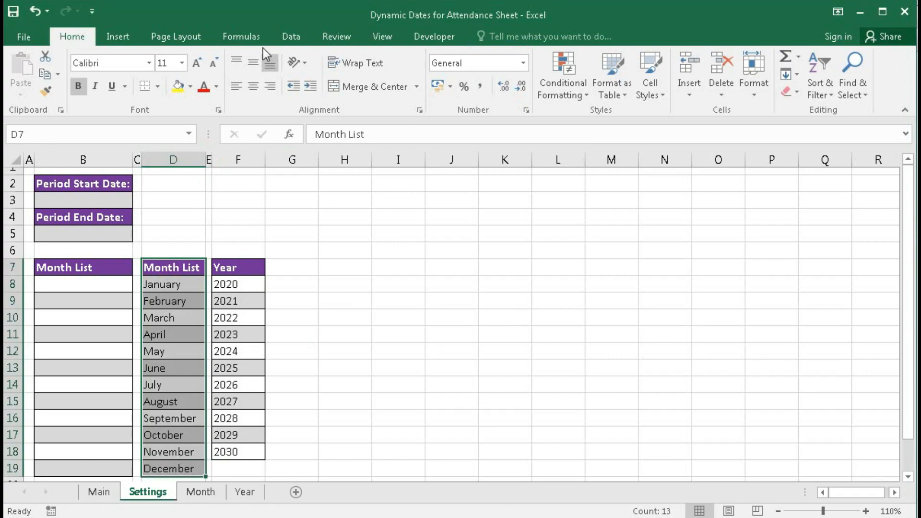
left_click(243, 38)
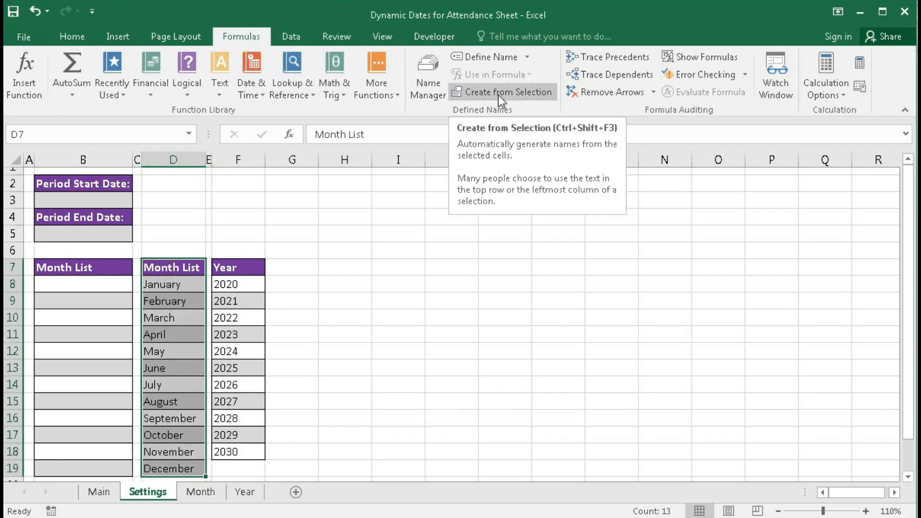
left_click(527, 90)
left_click_drag(388, 231, 450, 212)
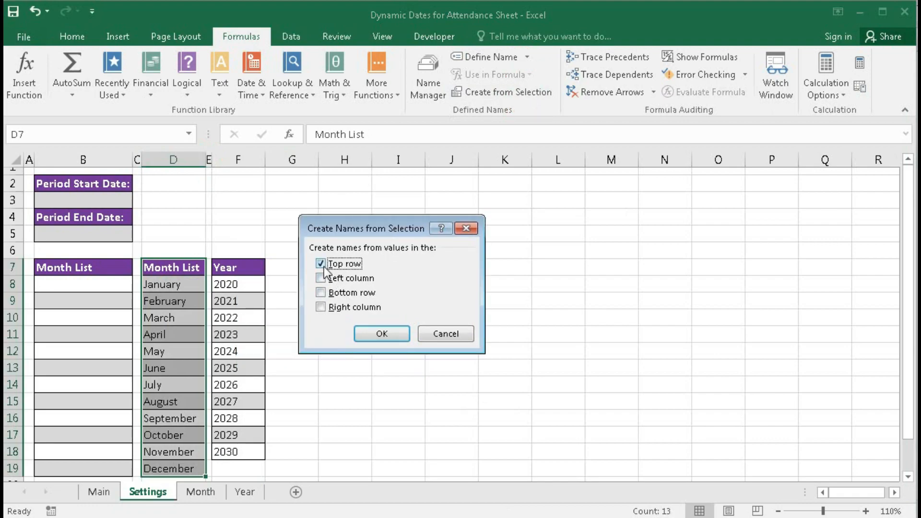
left_click(383, 334)
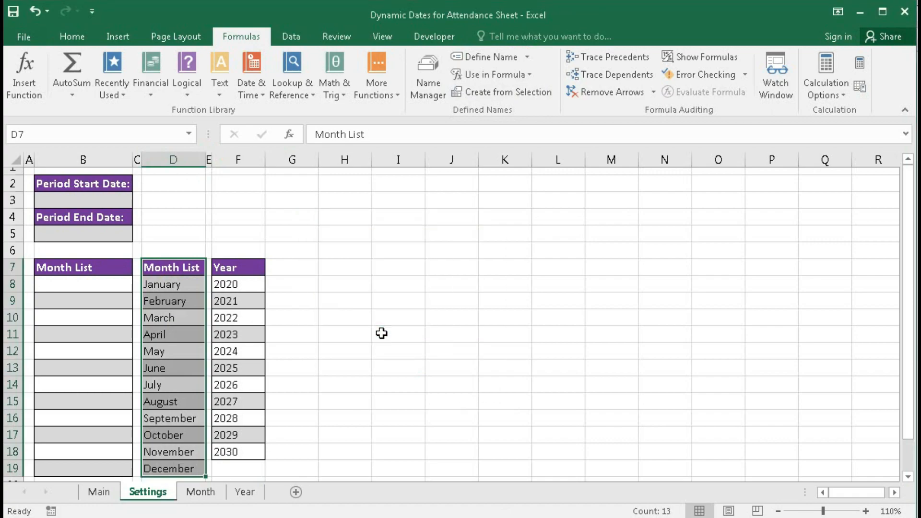
- Create a named range from F7:F18 with the top row Year as its name, and review both names in Name Manager
left_click_drag(244, 277, 226, 449)
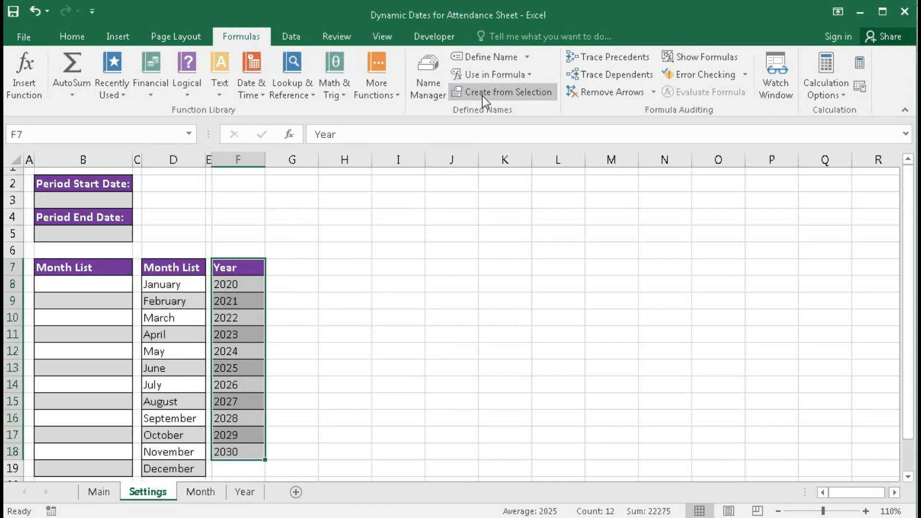
left_click(497, 93)
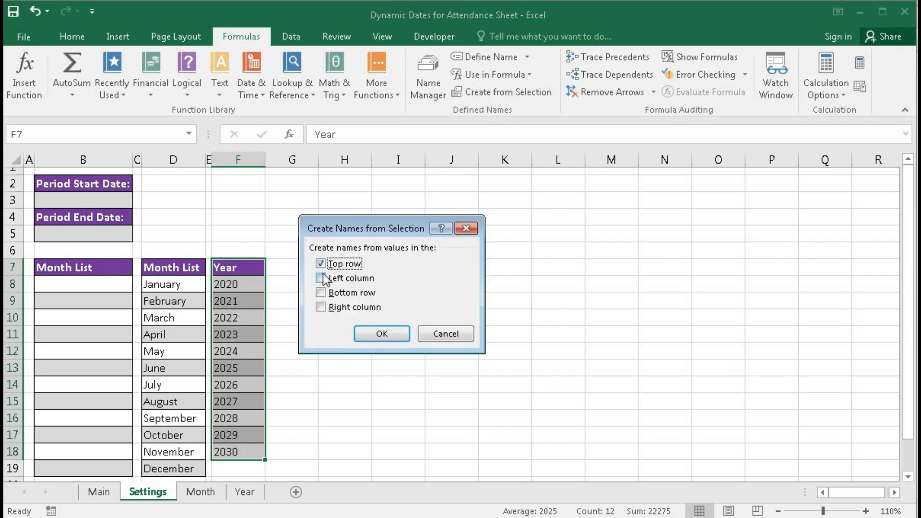
left_click(370, 332)
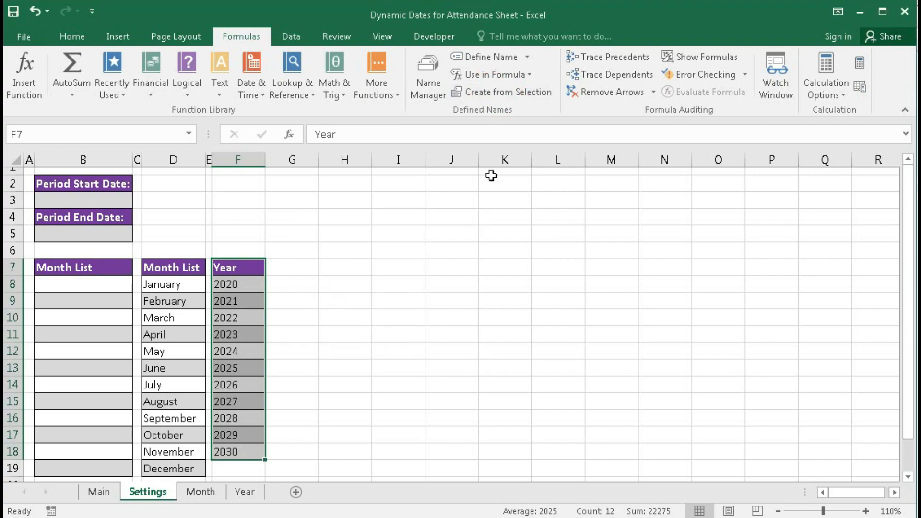
left_click(433, 72)
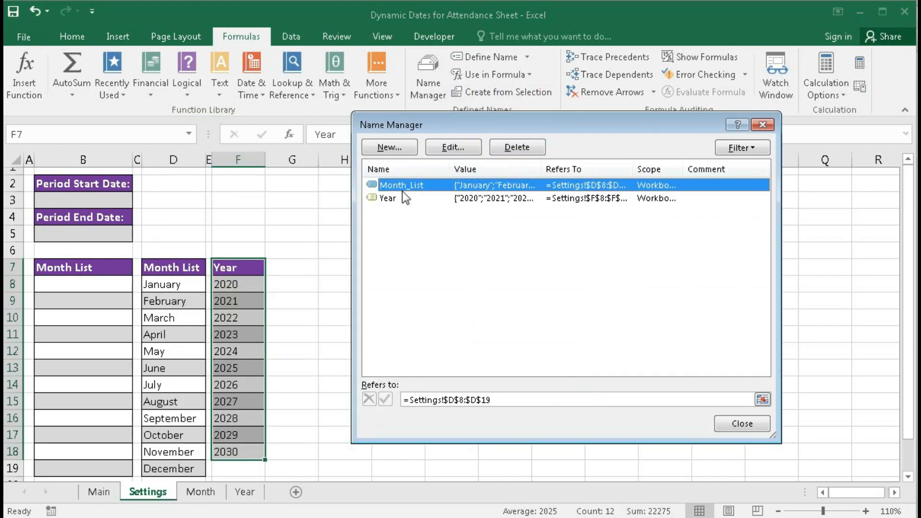
left_click(743, 424)
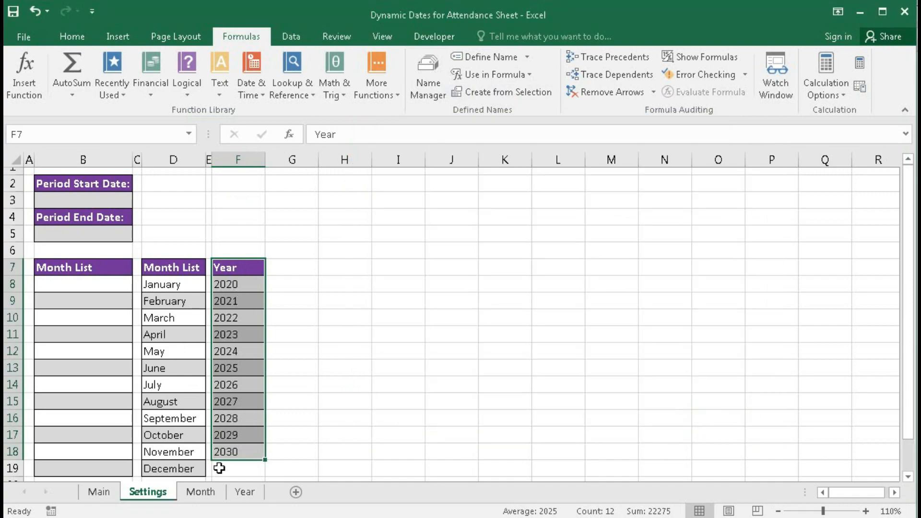
- Add a list data validation to the merged cell S1 on the Month sheet, with the named range Month_List as source
left_click(204, 492)
left_click(563, 196)
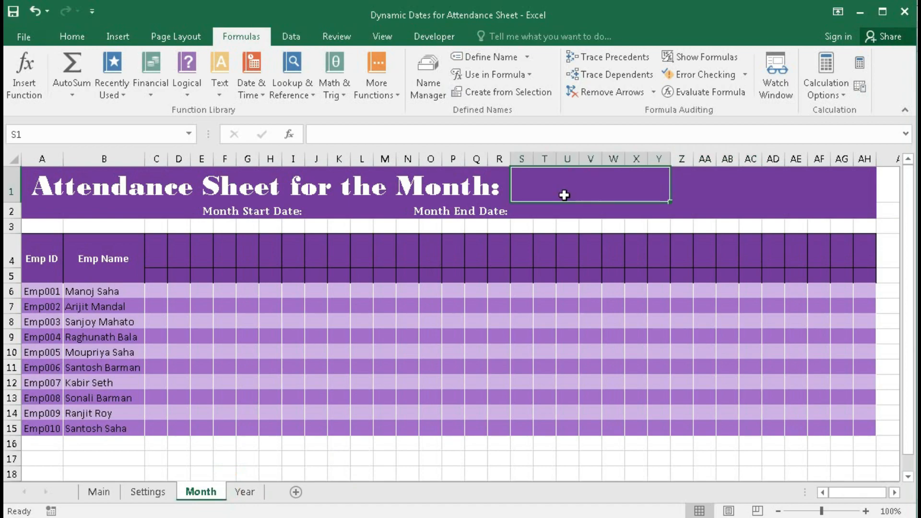
left_click(291, 37)
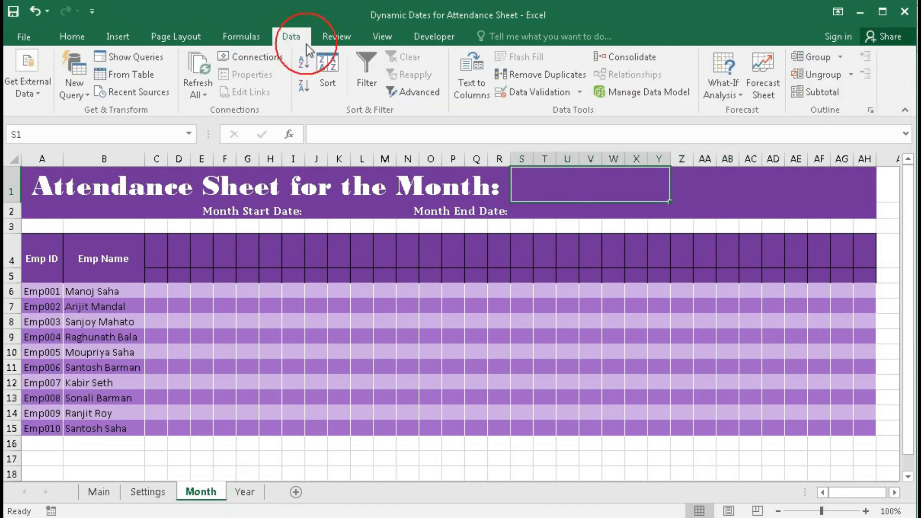
left_click(532, 92)
left_click_drag(552, 169, 299, 185)
left_click(283, 258)
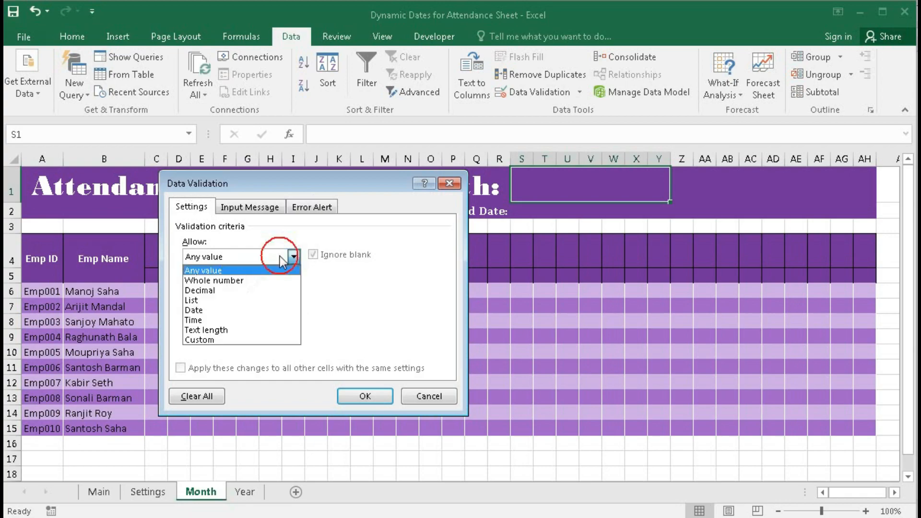
left_click(222, 301)
left_click(237, 318)
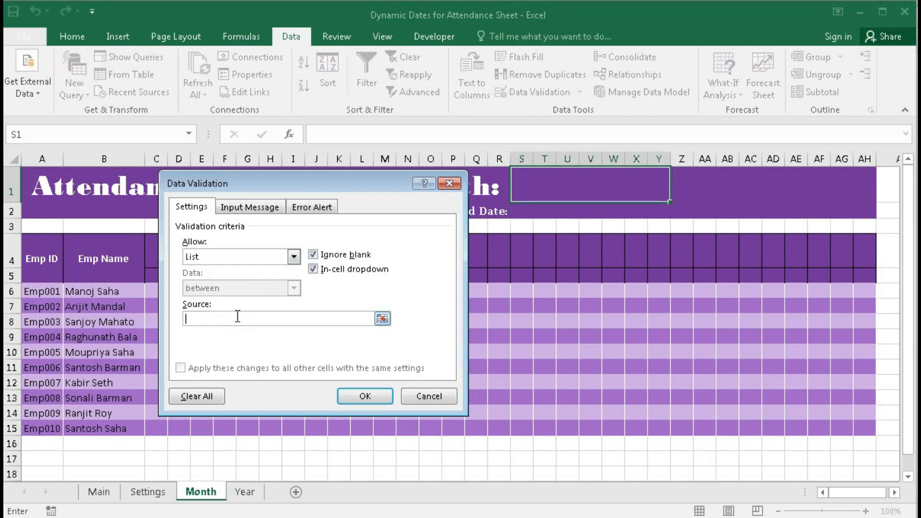
key("F3")
left_click(501, 244)
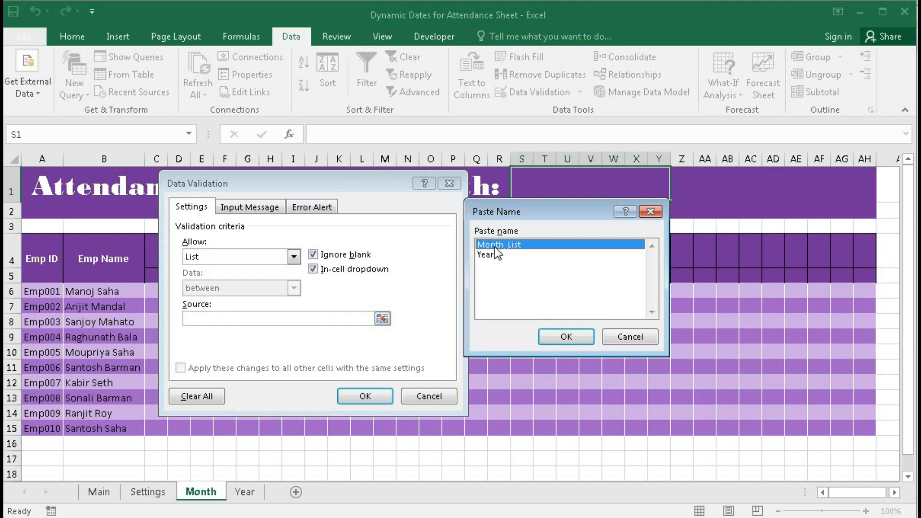
left_click(567, 336)
left_click(366, 396)
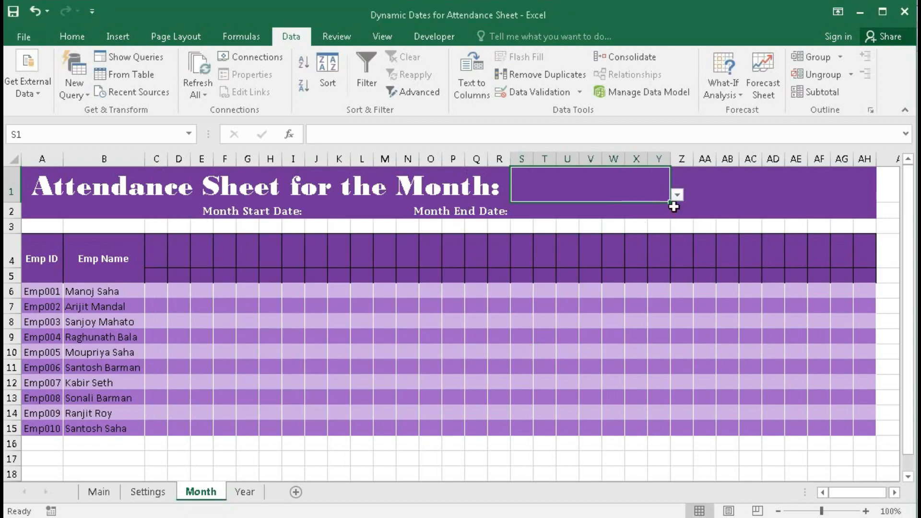
- Browse the month dropdown in S1 and choose January
left_click(676, 195)
left_click_drag(676, 245, 677, 207)
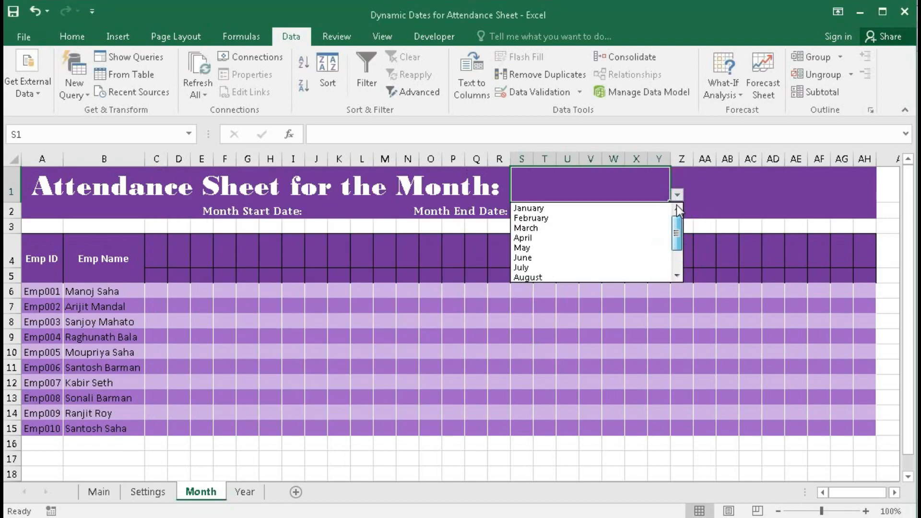
left_click(530, 208)
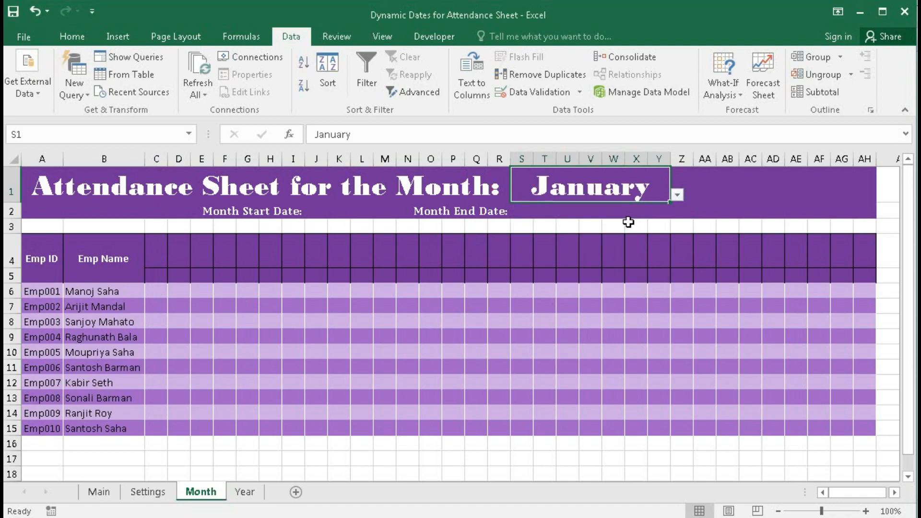
- Add a list data validation to the merged cell Z1, using the named range Year as its source
left_click(704, 185)
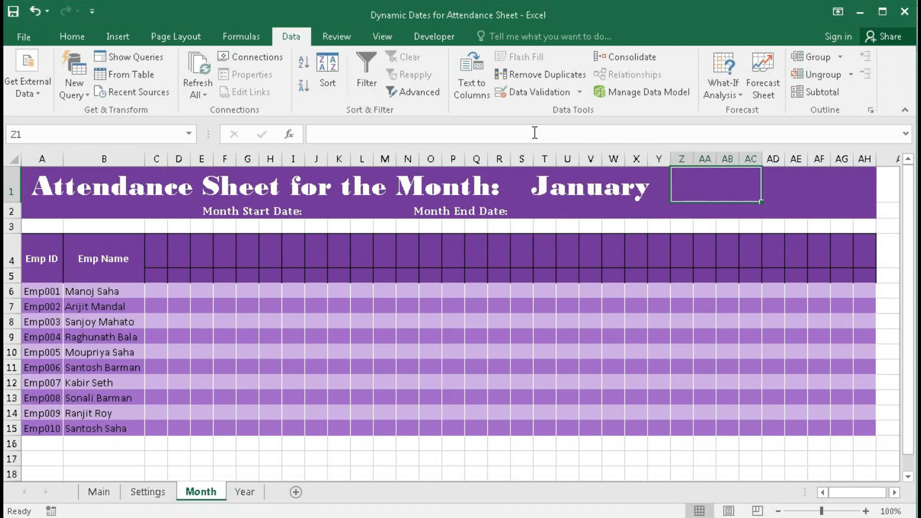
left_click(523, 94)
left_click(294, 257)
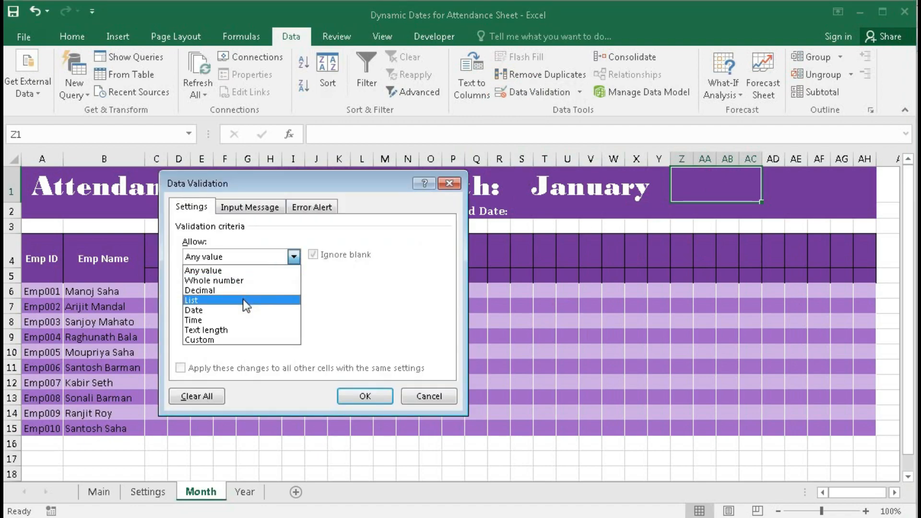
left_click(243, 298)
left_click(237, 317)
key("F3")
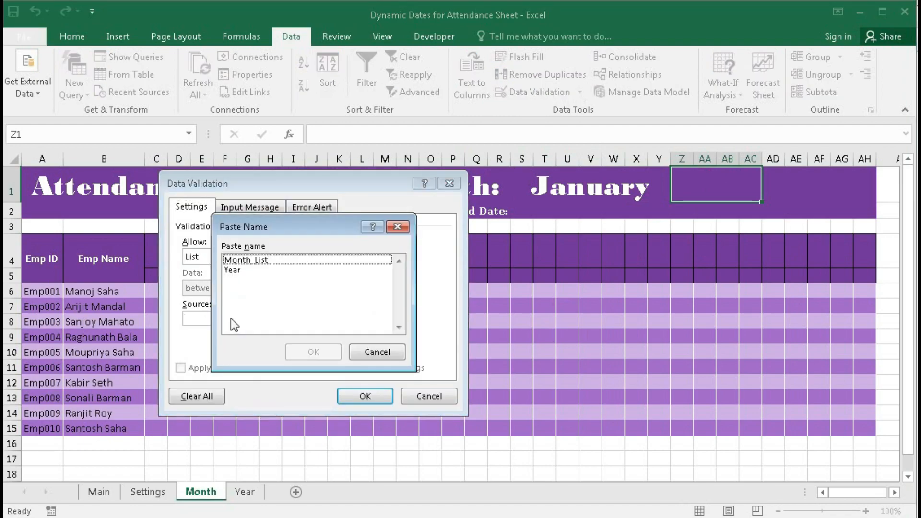
left_click(234, 271)
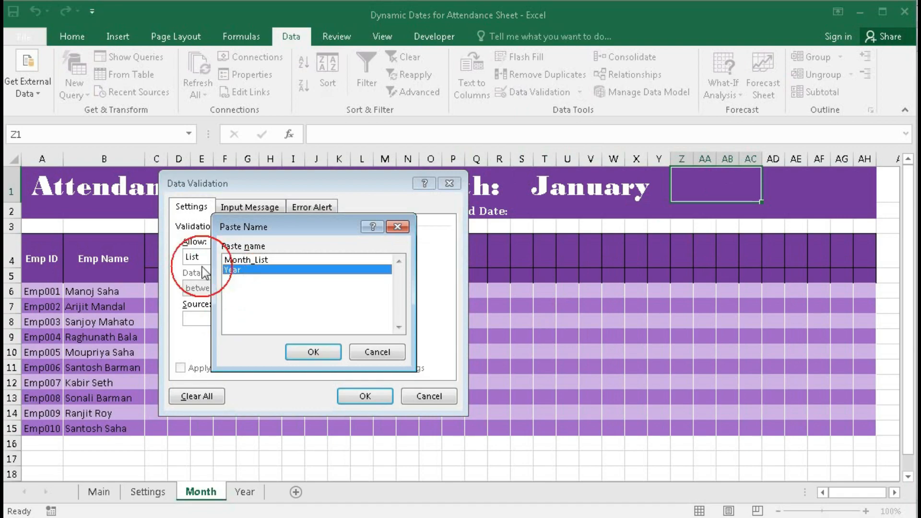
left_click(316, 354)
left_click(364, 396)
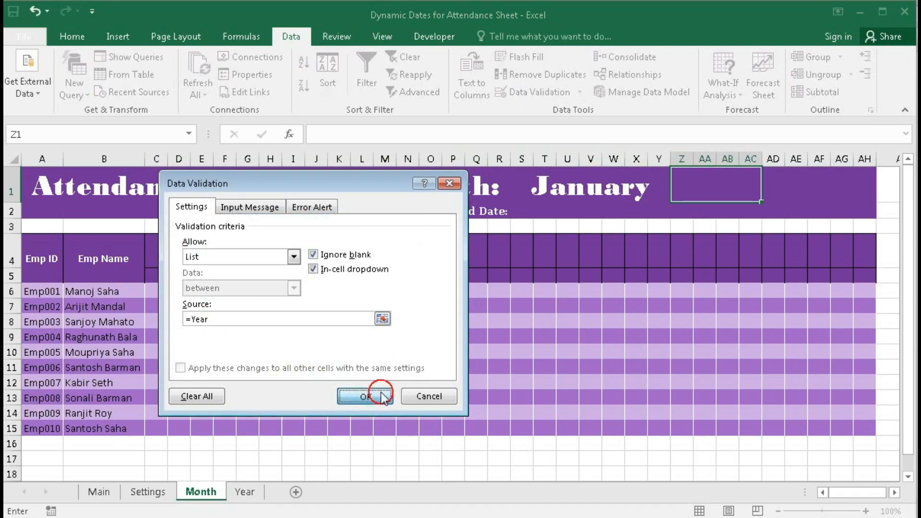
- Choose 2021 from the year dropdown in Z1 and check the month and year dropdown cells
left_click(768, 196)
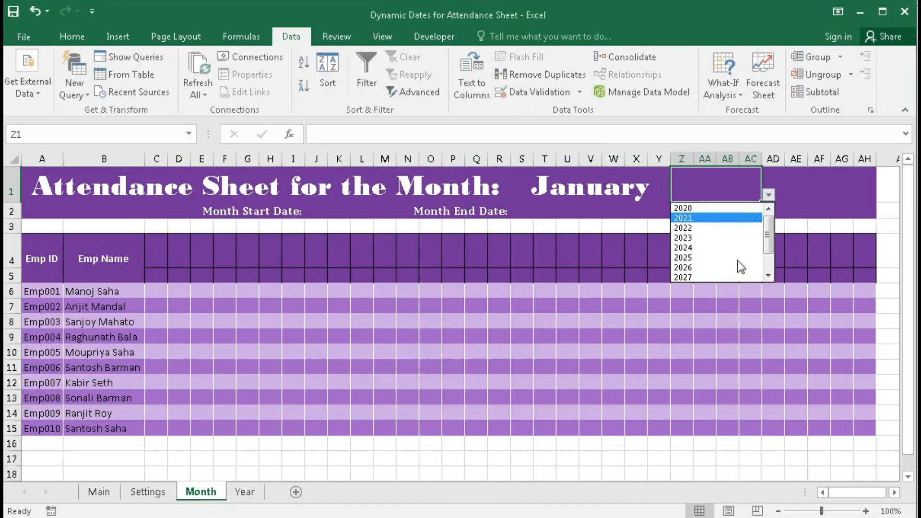
left_click(706, 218)
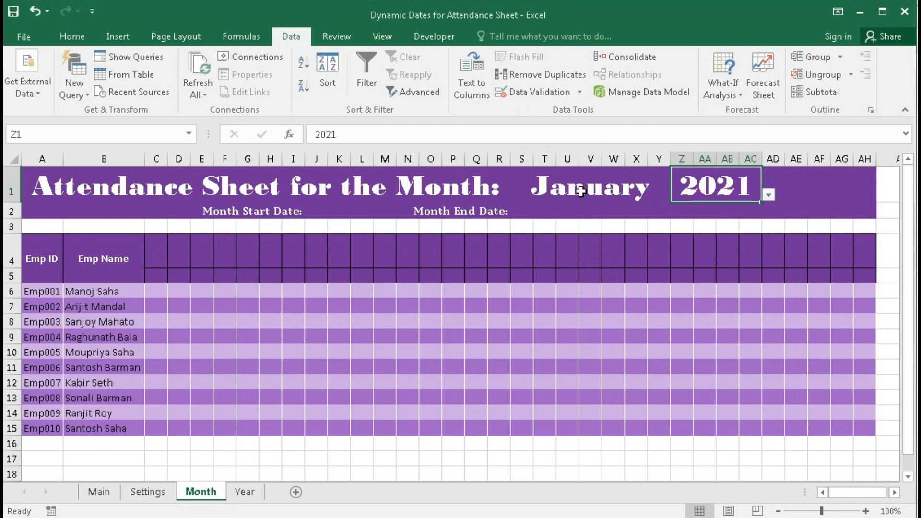
left_click(578, 191)
left_click(677, 195)
left_click(677, 195)
left_click(712, 187)
left_click(771, 192)
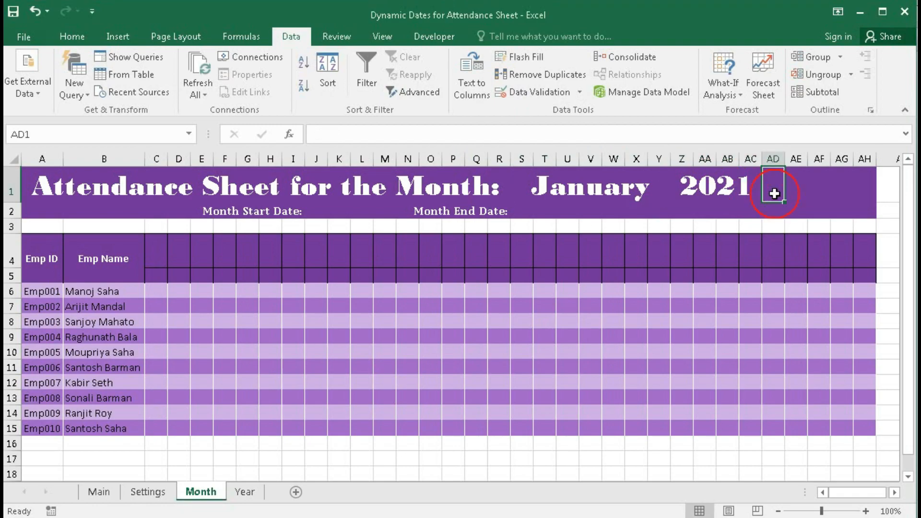
left_click(729, 187)
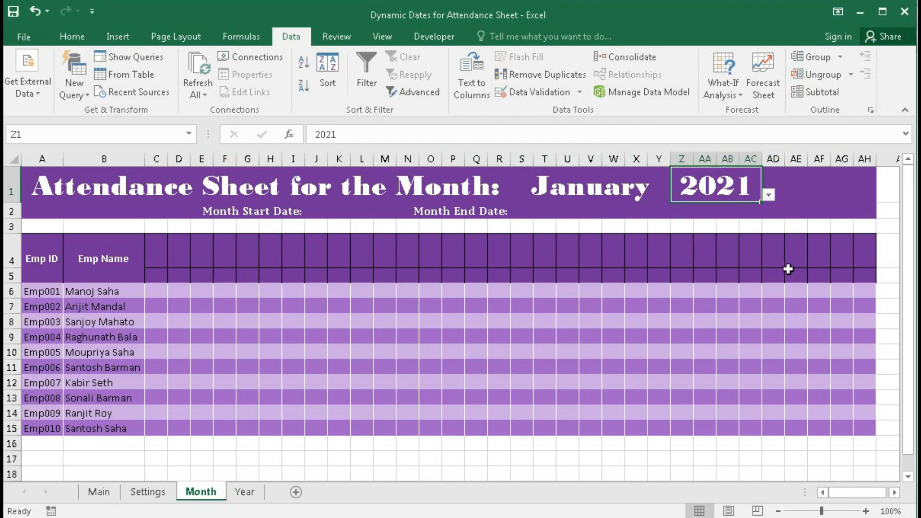
- Enter the formula =DATEVALUE(1&S1&Z1) in J2 as the month start date
left_click(316, 209)
left_click(533, 211)
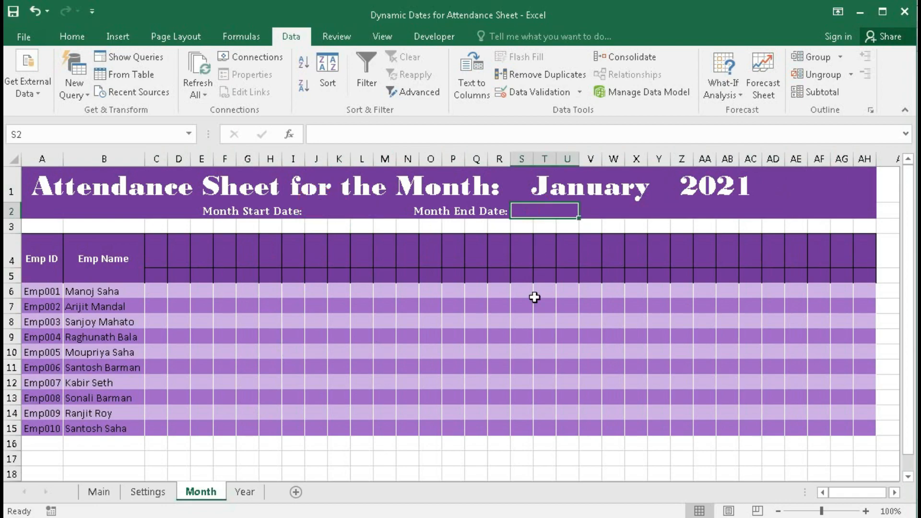
left_click(326, 210)
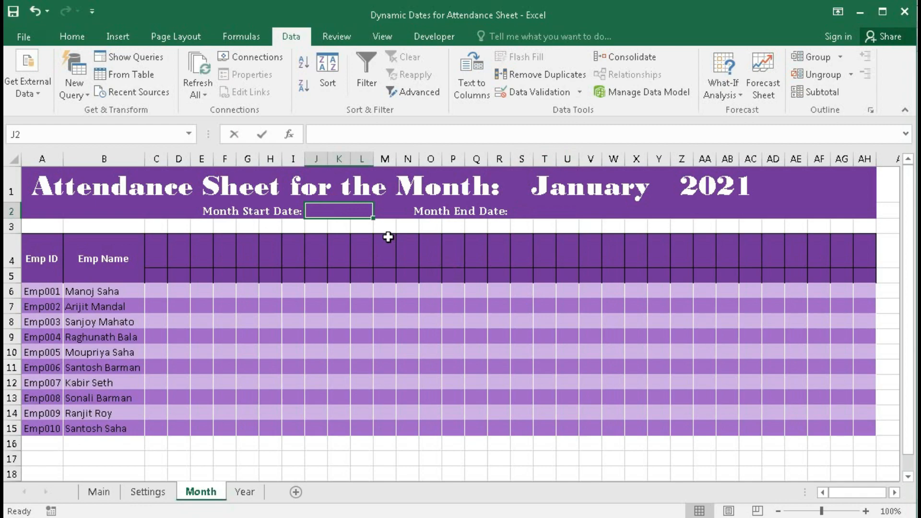
type("=date")
type("value")
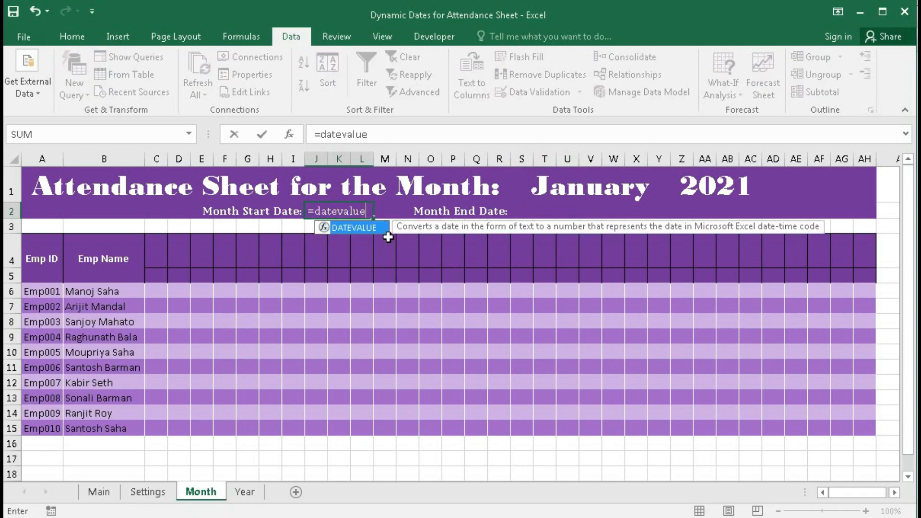
key("Tab")
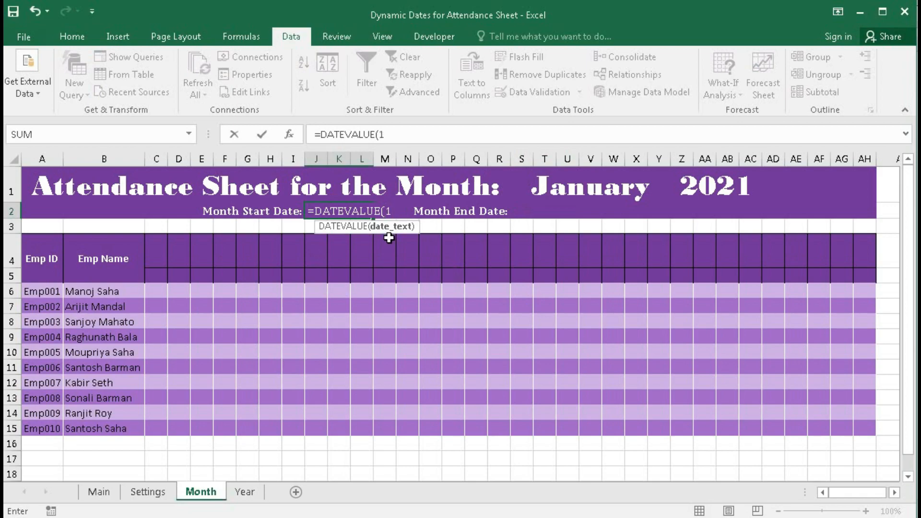
type("1&")
left_click(572, 189)
type("&")
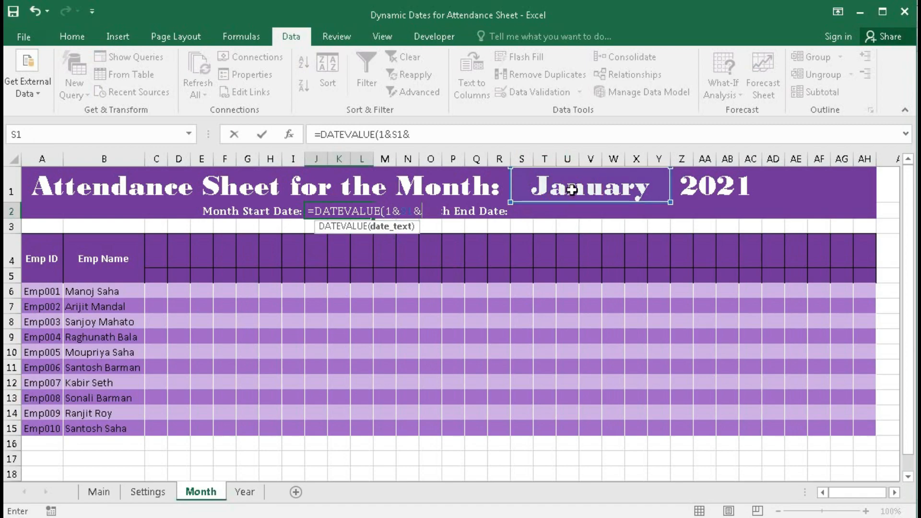
left_click(704, 184)
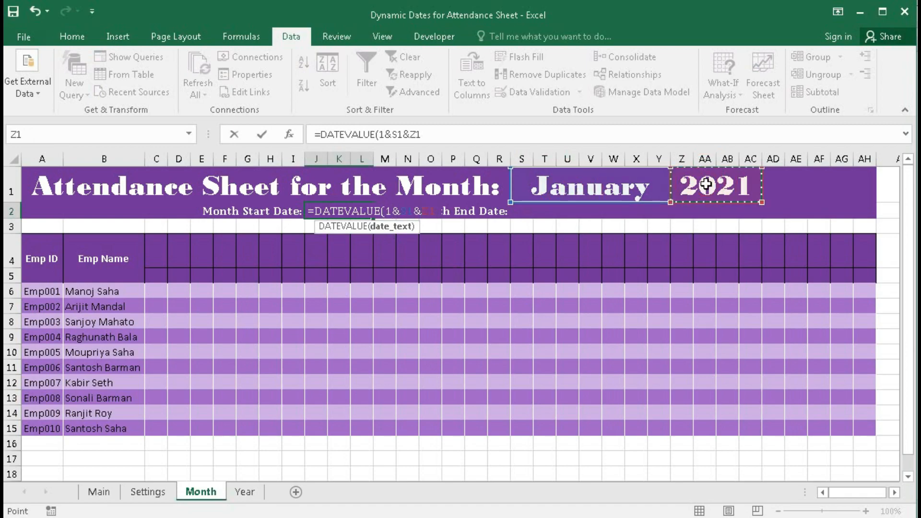
key("Return")
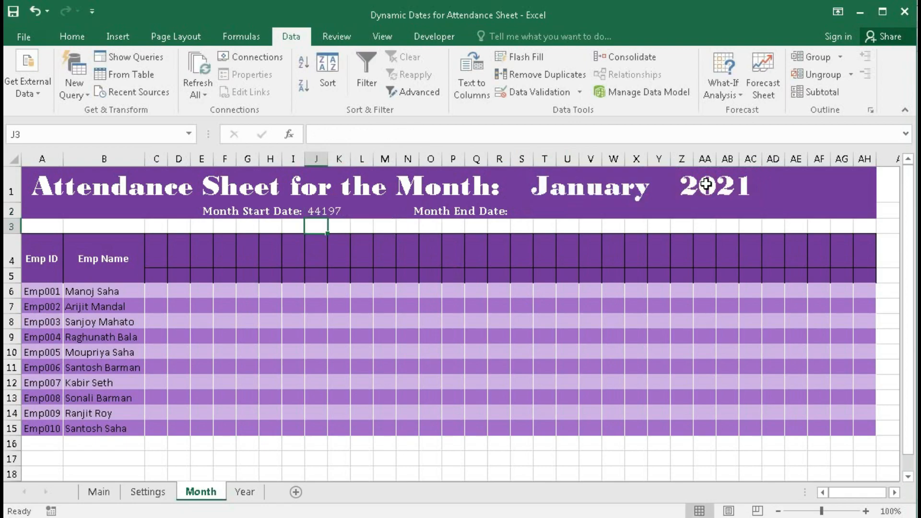
- Format the month start date in J2 as Short Date
left_click(313, 208)
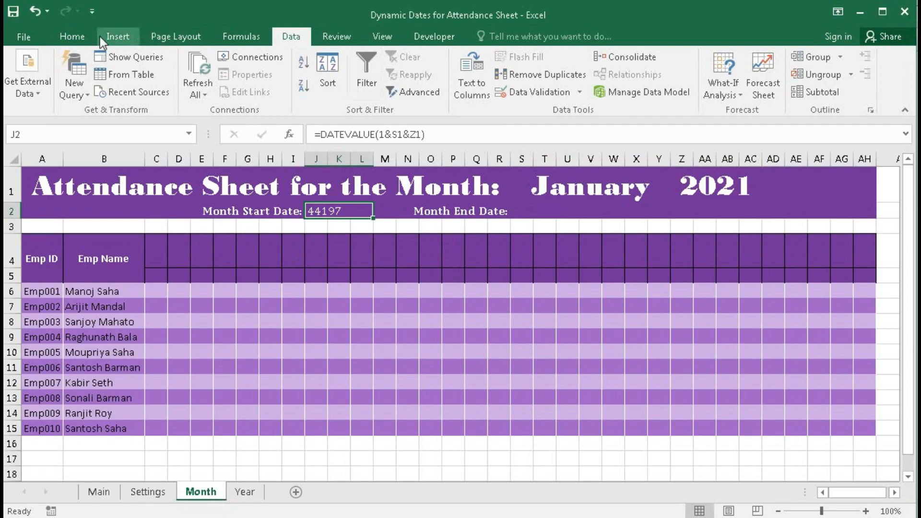
left_click(75, 36)
left_click(524, 63)
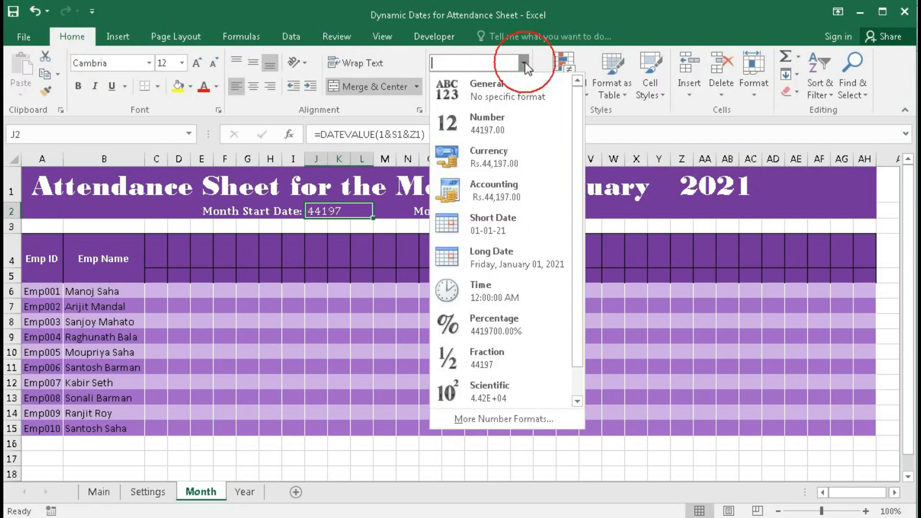
left_click(481, 231)
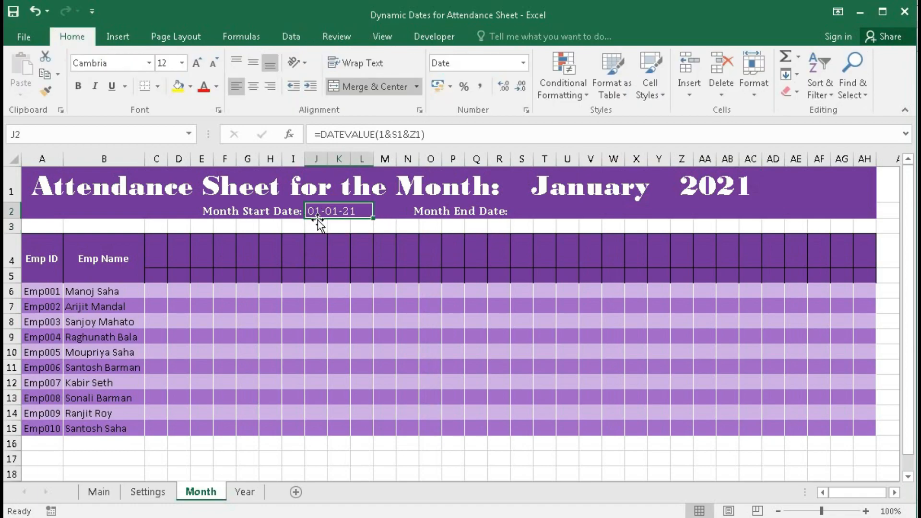
- Apply the custom number format dd-mm-yyyy to the month start date in J2
right_click(351, 212)
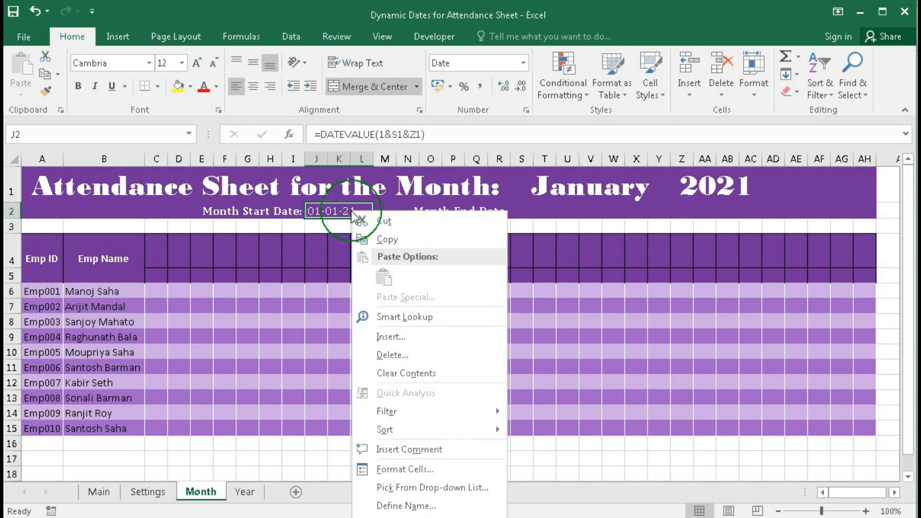
left_click(389, 468)
left_click_drag(384, 197, 398, 112)
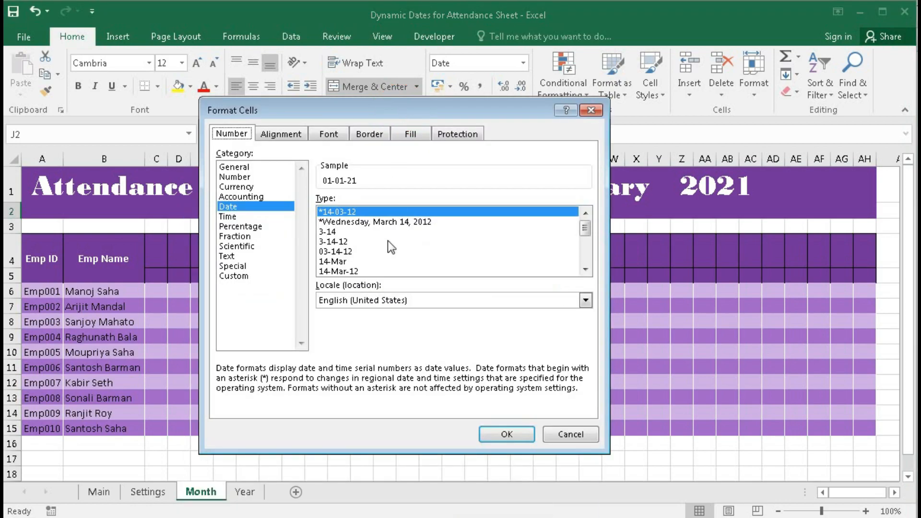
left_click(234, 276)
left_click(362, 213)
type("yyyy")
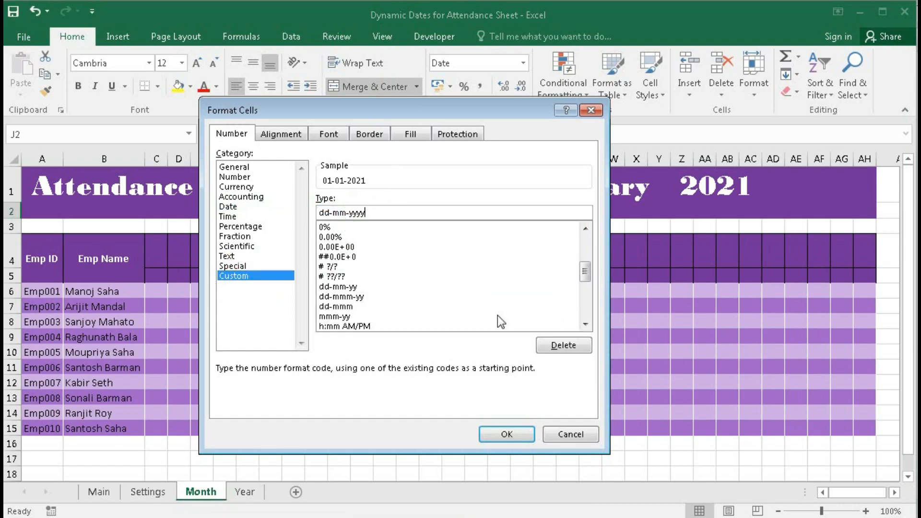
left_click(505, 434)
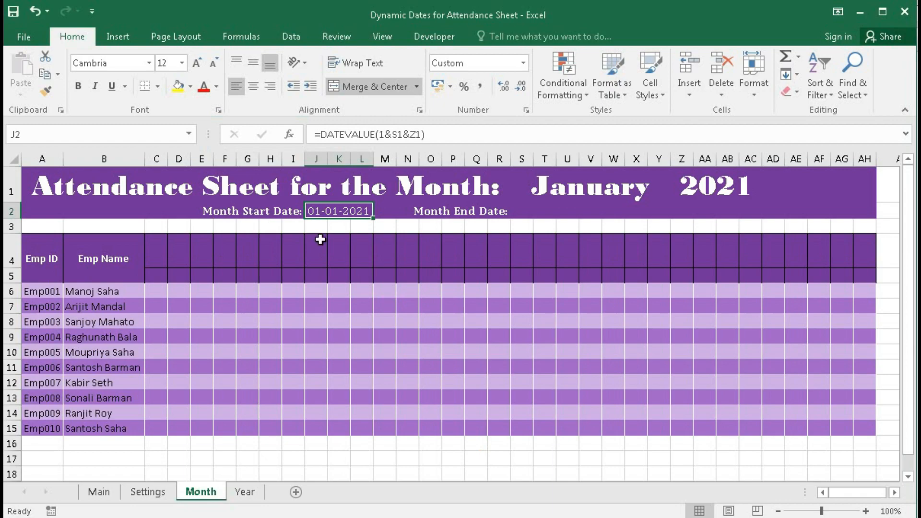
- Enter the formula =EOMONTH(J2,0) in S2 as the month end date
left_click(529, 216)
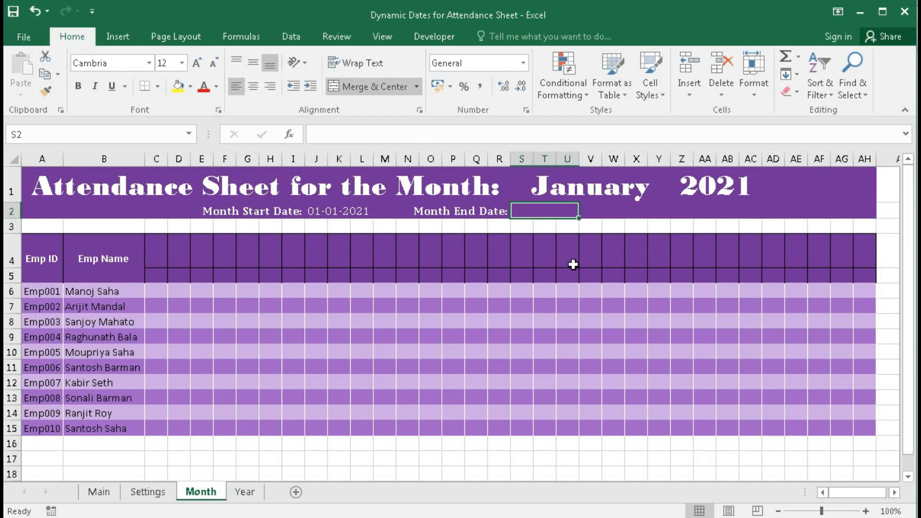
type("=")
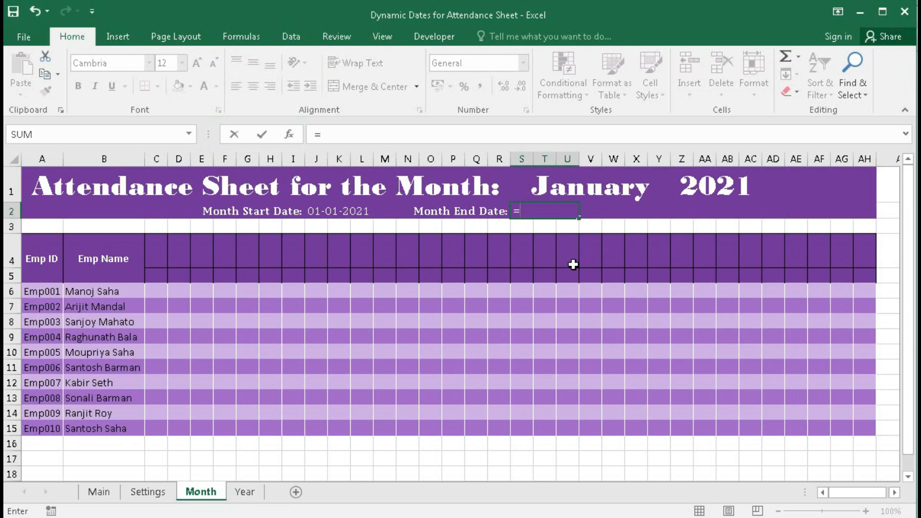
type("eo")
key("Tab")
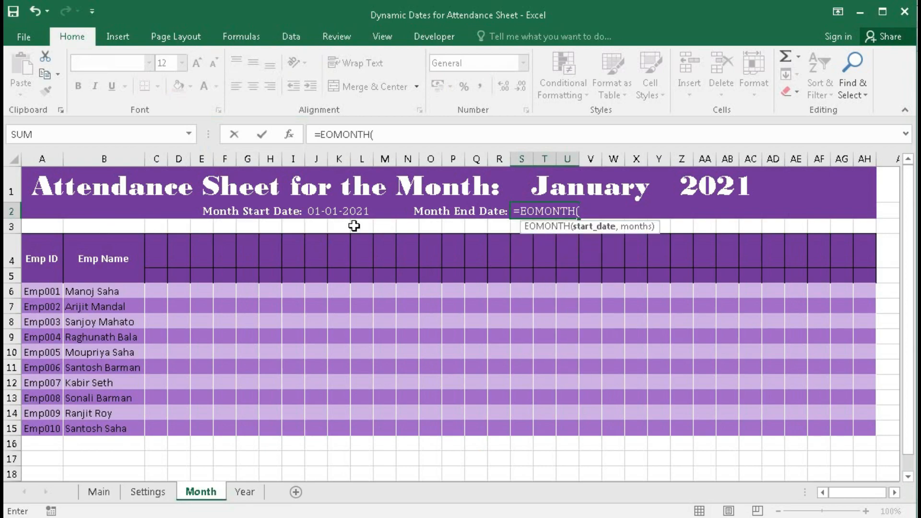
left_click(339, 212)
type(",0")
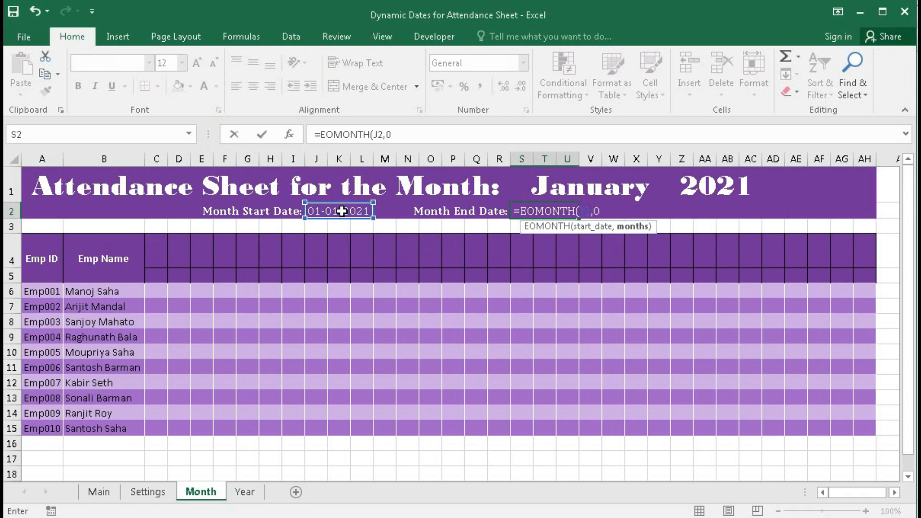
type(")")
key("Return")
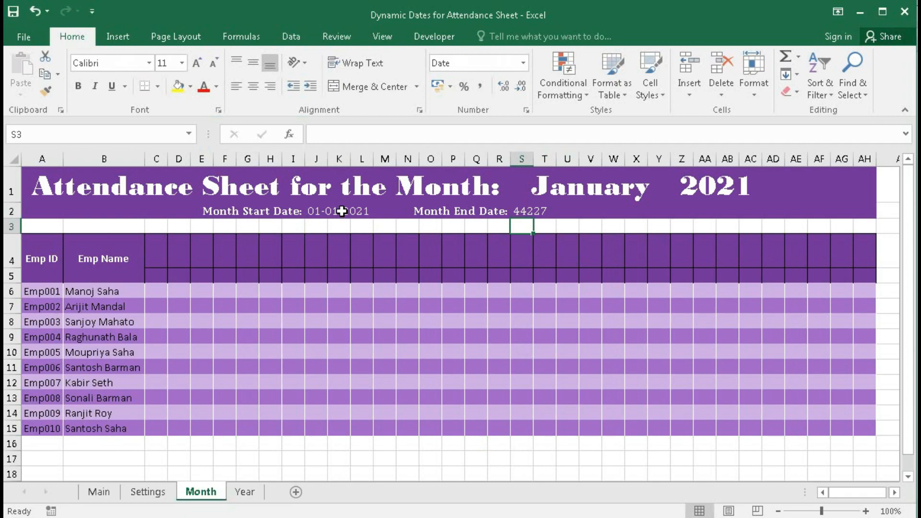
- Format the month end date in S2 as Short Date and give it the custom number format dd-mm-yyyy
left_click(534, 212)
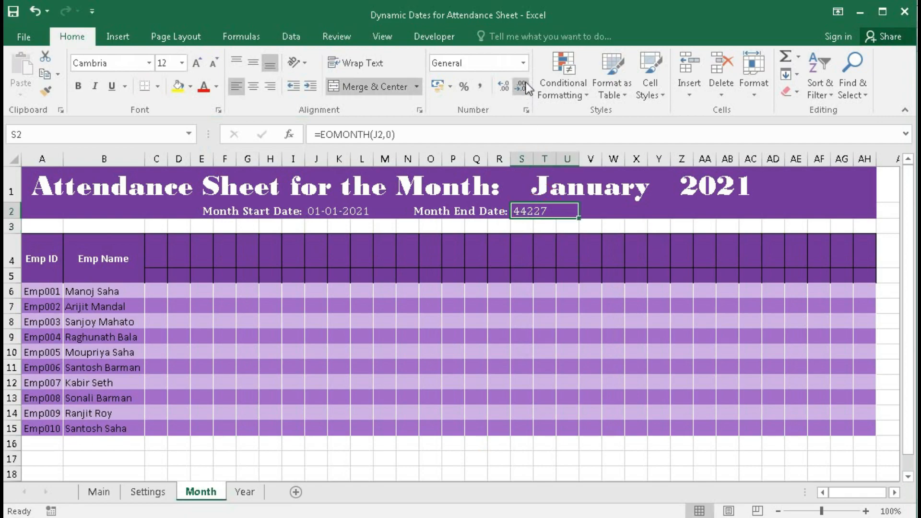
left_click(523, 63)
left_click(488, 232)
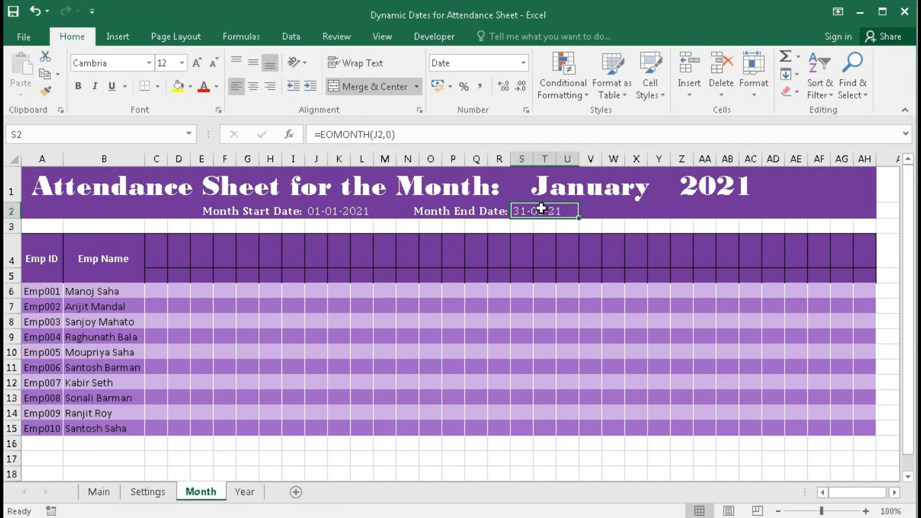
left_click(526, 111)
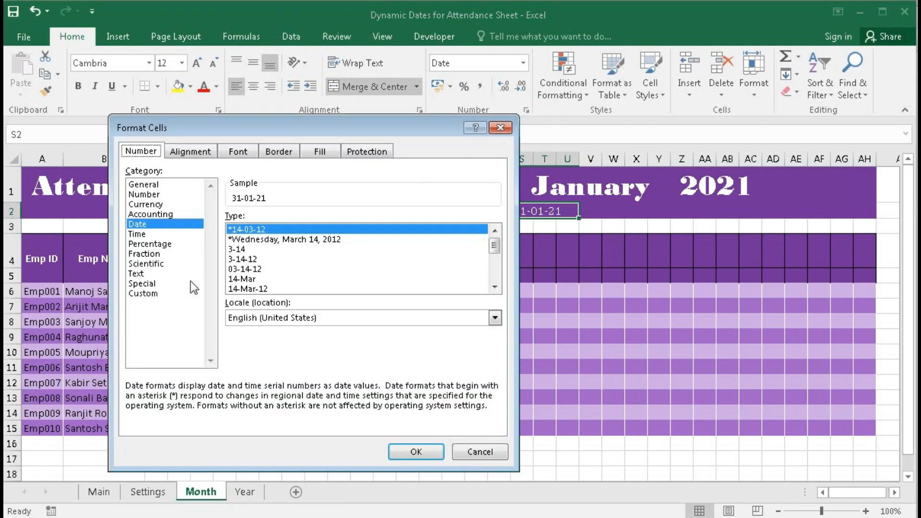
left_click(143, 293)
left_click(296, 232)
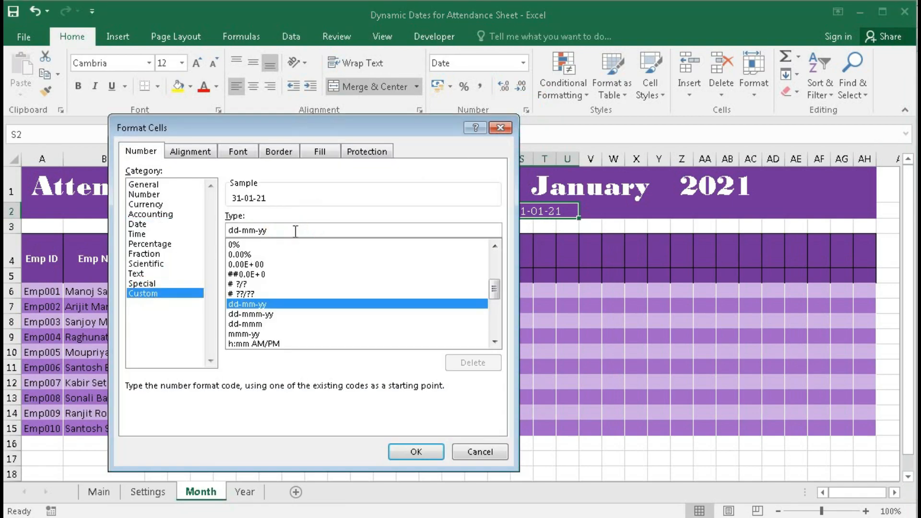
type("yy")
left_click(417, 451)
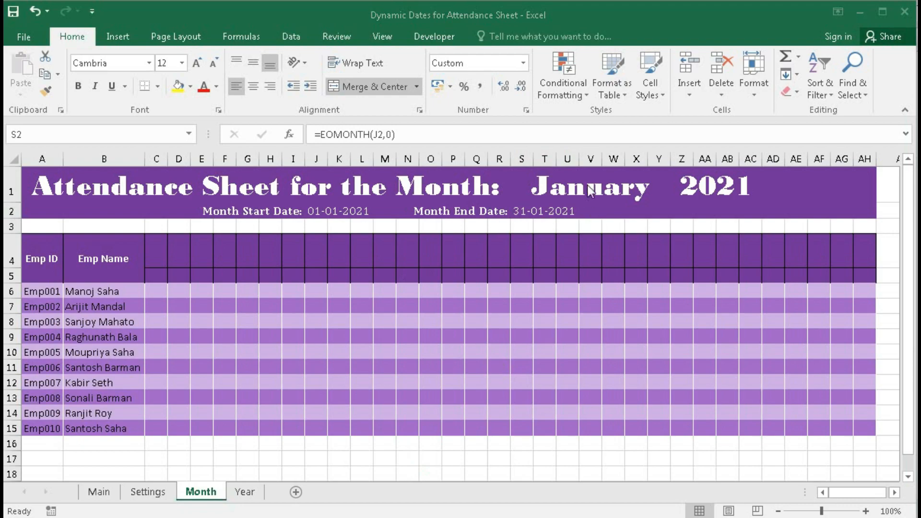
- Test the start and end date formulas by choosing February in S1 and 2024 in Z1
left_click(662, 192)
left_click(675, 195)
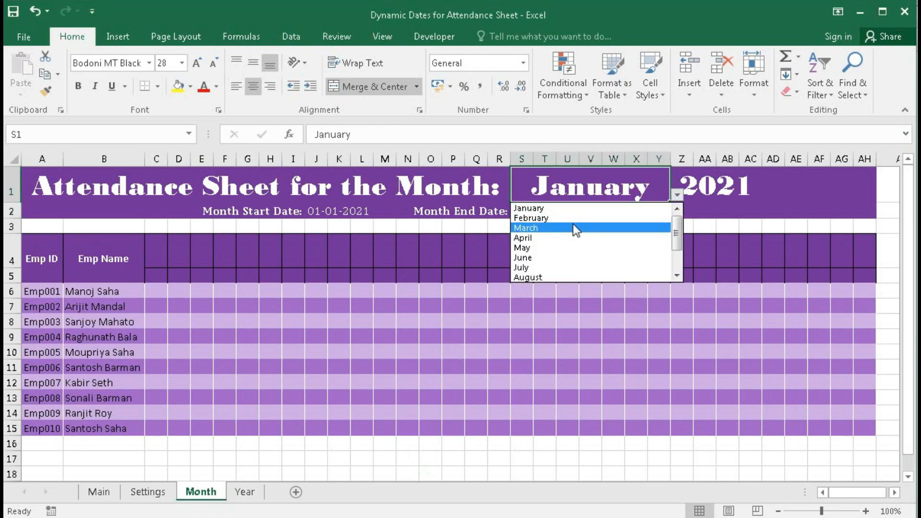
left_click(581, 219)
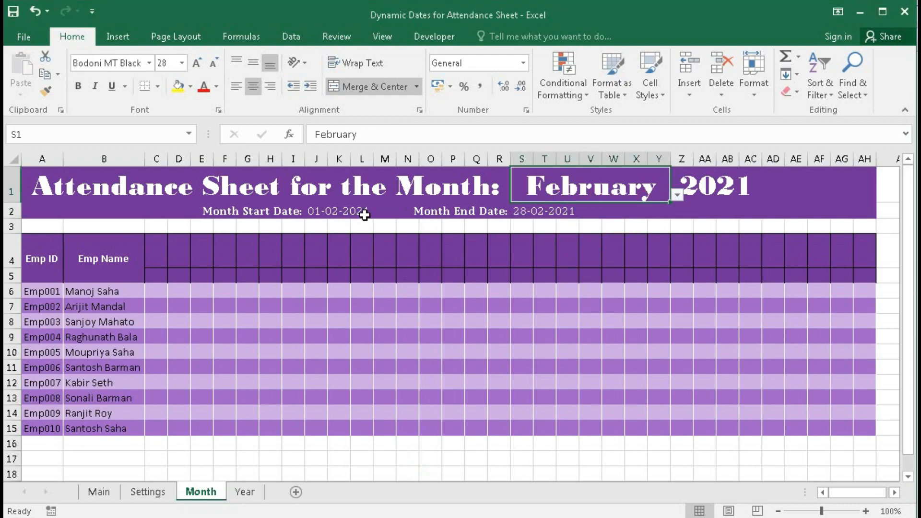
left_click(722, 178)
left_click(769, 195)
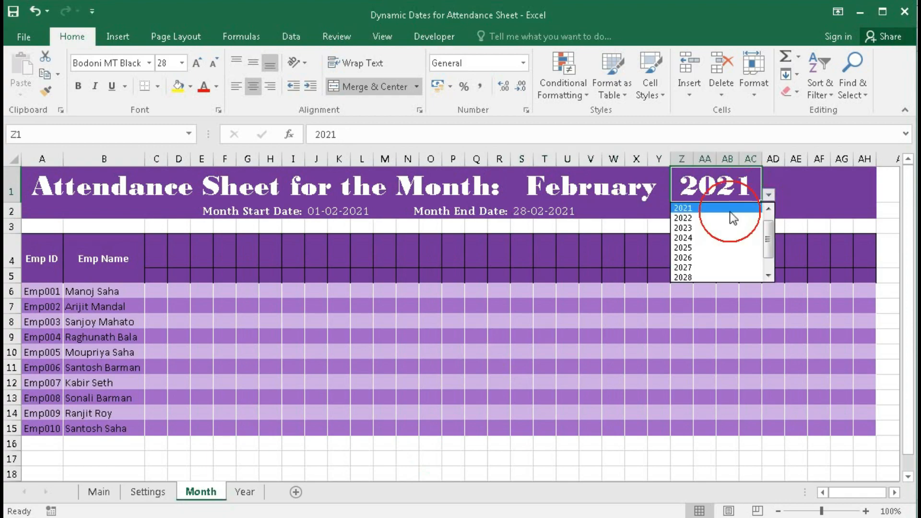
left_click(701, 239)
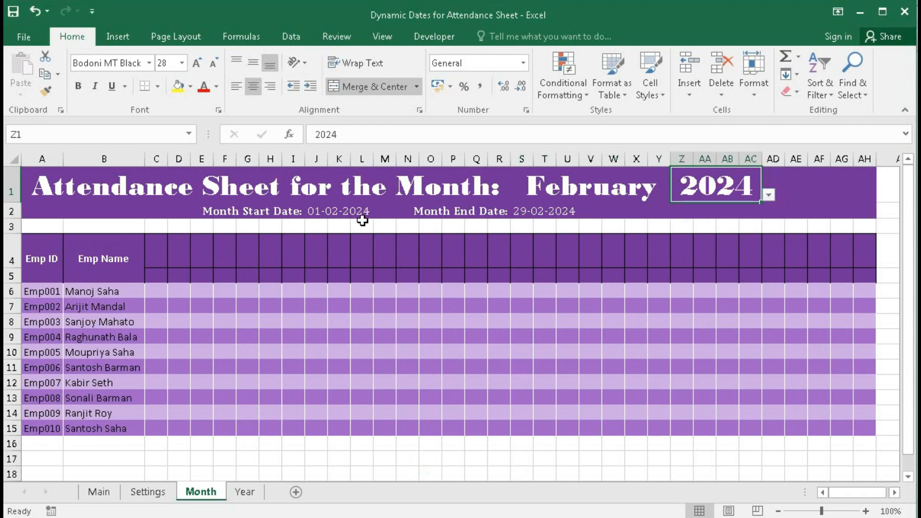
- Set the month dropdown in S1 back to January and the year dropdown in Z1 back to 2021
left_click(623, 190)
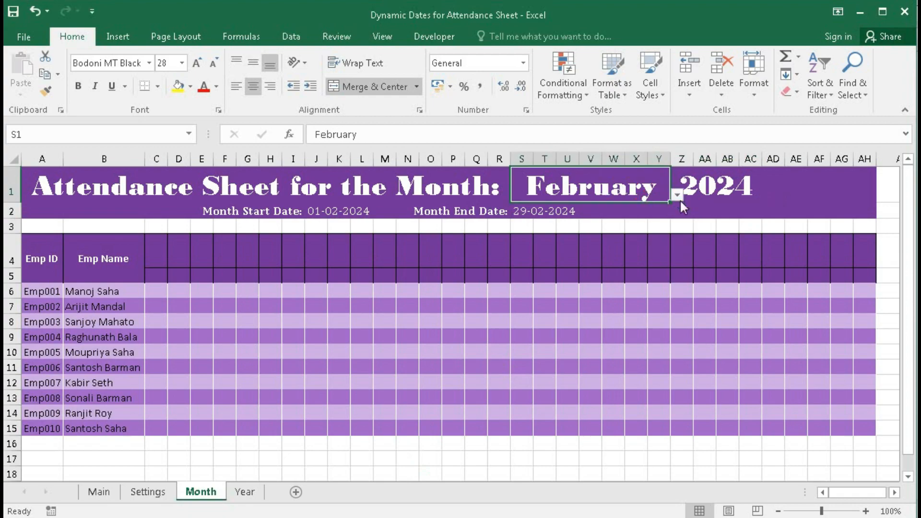
left_click(677, 195)
left_click(679, 210)
left_click(678, 209)
left_click(551, 208)
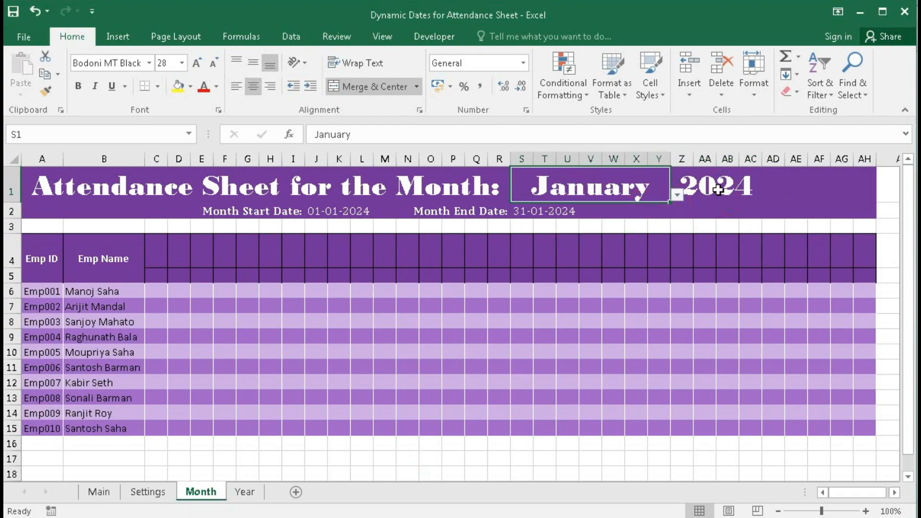
left_click(718, 190)
left_click(768, 195)
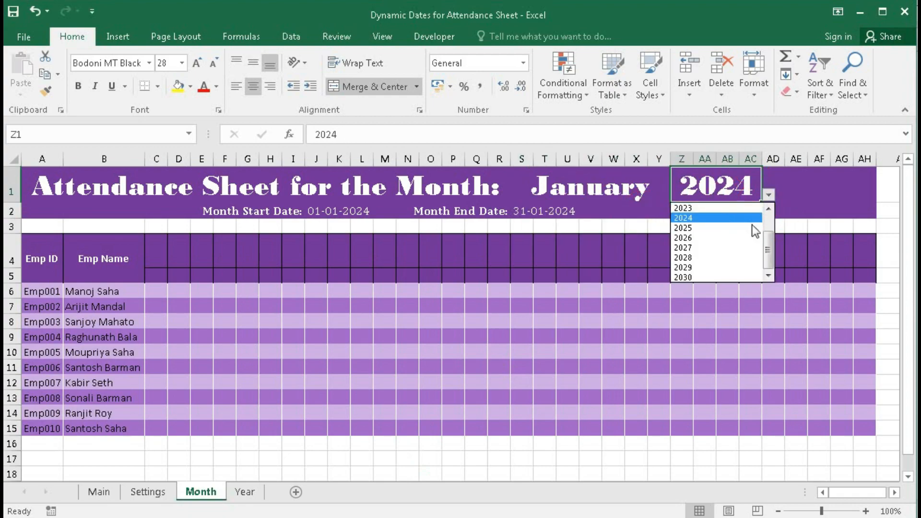
scroll(763, 235, "up", 2)
left_click(700, 217)
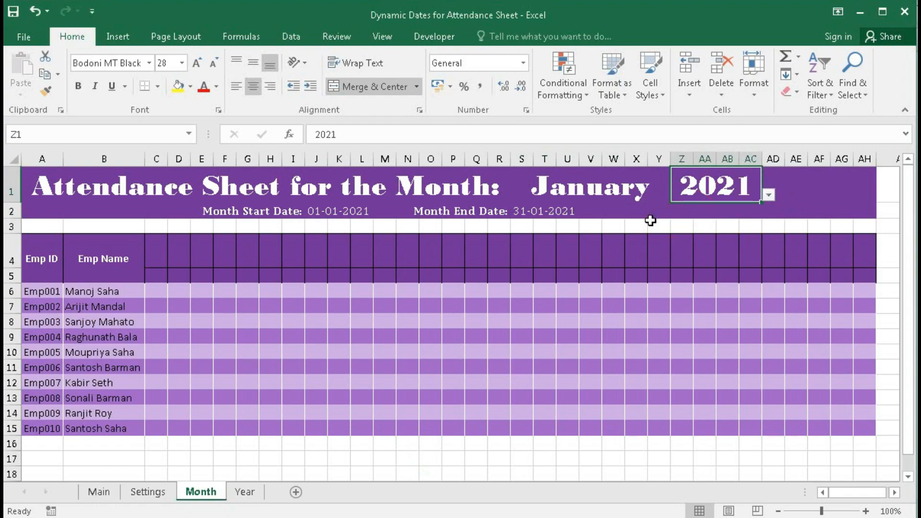
- Enter the formula =J2 in C5 so the first date header takes the month start date
left_click(163, 276)
left_click_drag(163, 276, 857, 273)
left_click(154, 274)
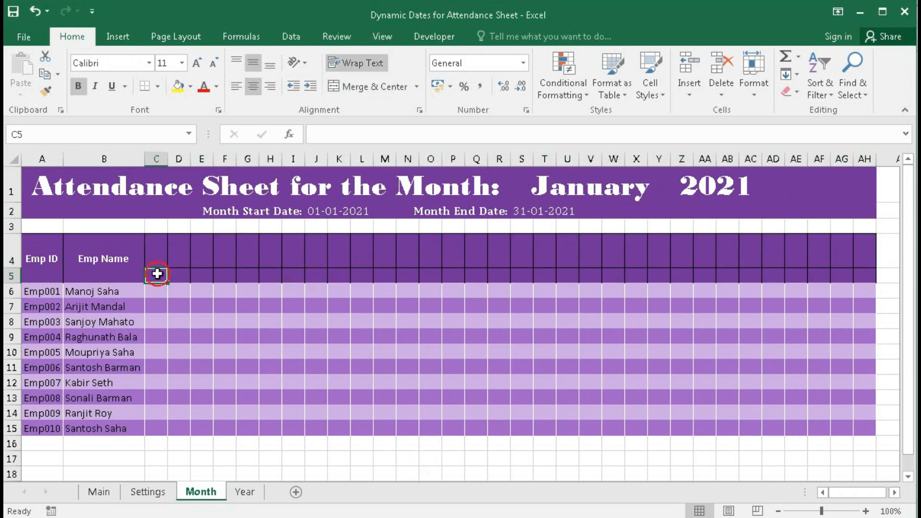
type("=")
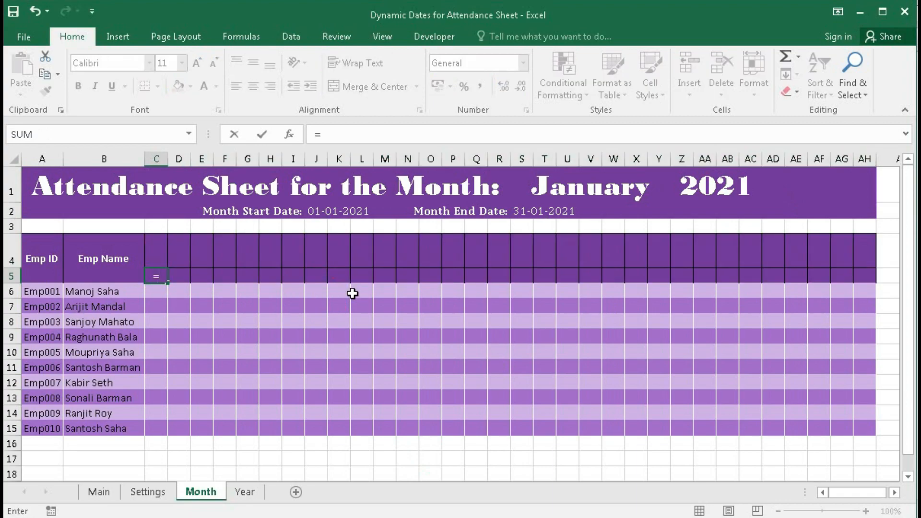
left_click(350, 211)
key("Return")
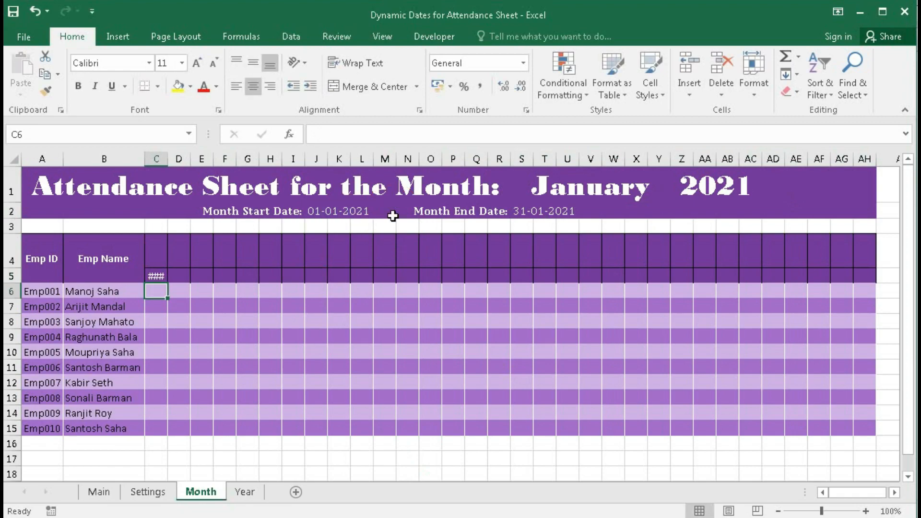
- Apply the custom number format dd to the first date header in C5
left_click(154, 278)
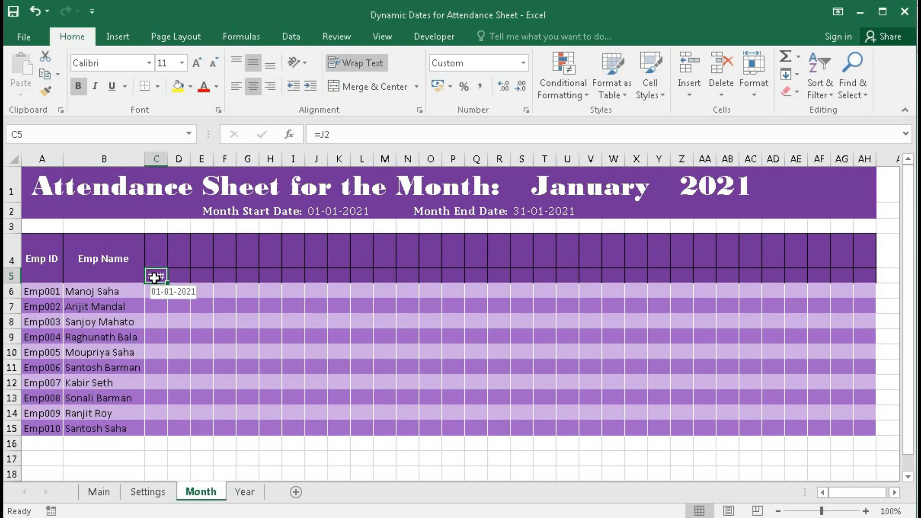
right_click(154, 277)
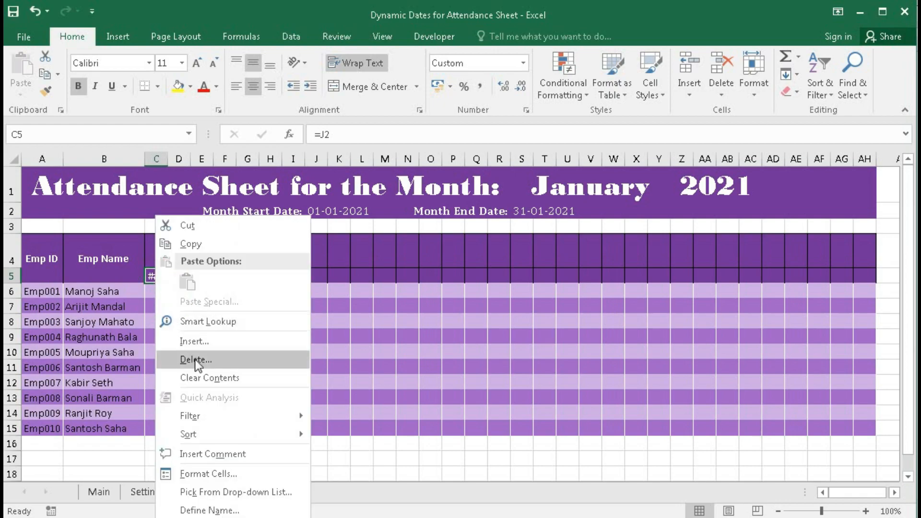
left_click(354, 352)
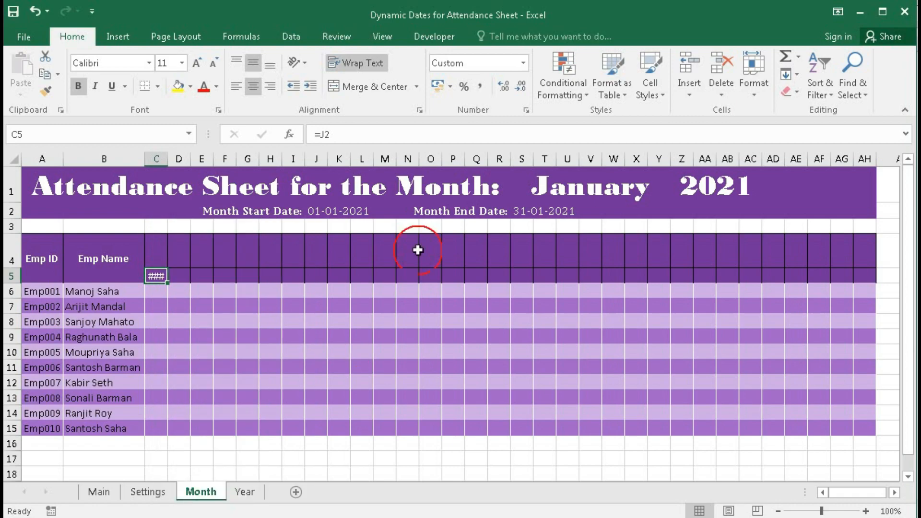
left_click(530, 110)
left_click_drag(390, 124, 463, 106)
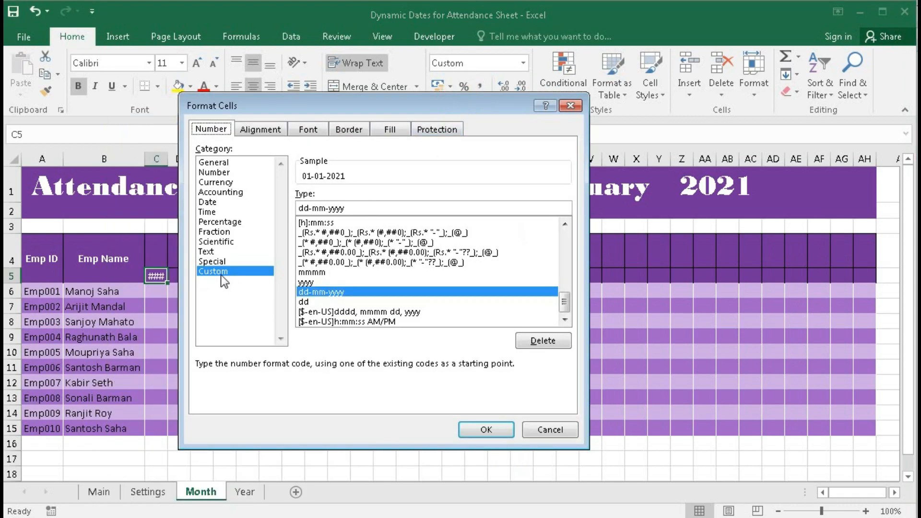
left_click_drag(345, 208, 311, 208)
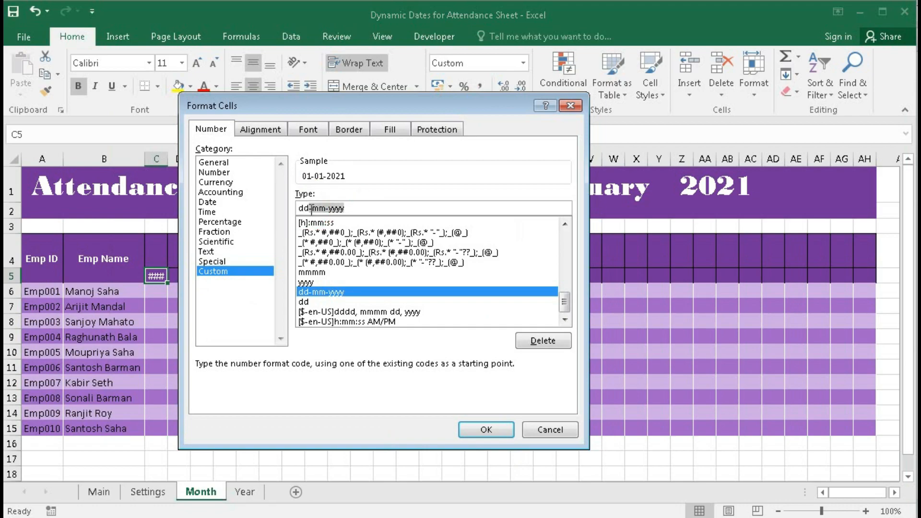
key("BackSpace")
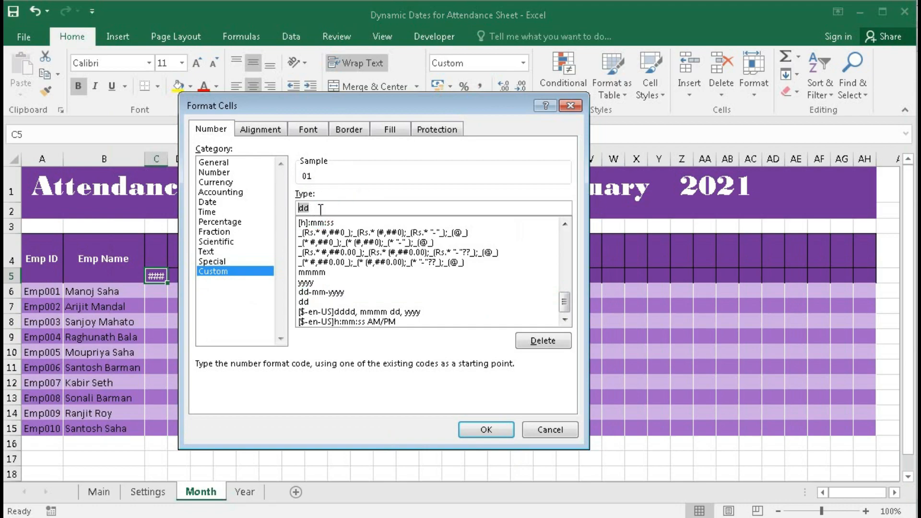
left_click(487, 431)
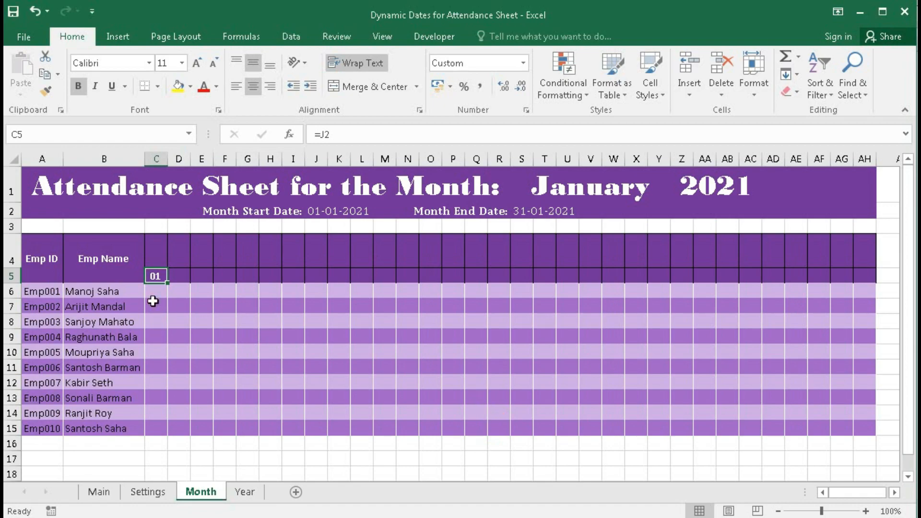
- Enter the formula =IF(C5<$S$2,C5+1,"") in D5 so the second date header follows the first until the month end date
left_click(177, 278)
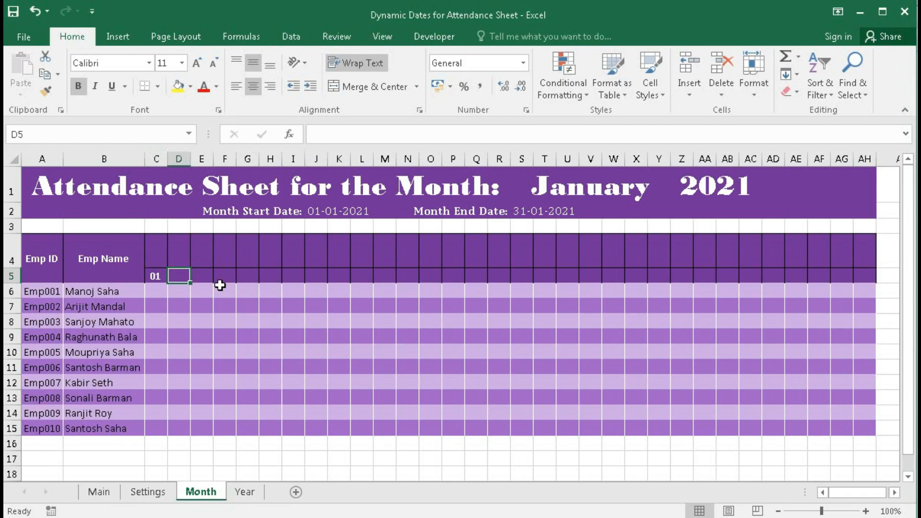
type("=")
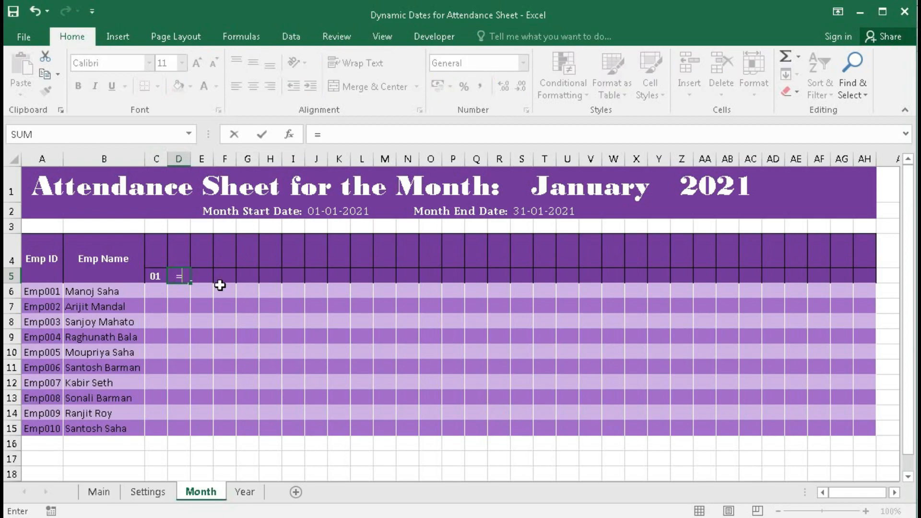
type("if")
key("Tab")
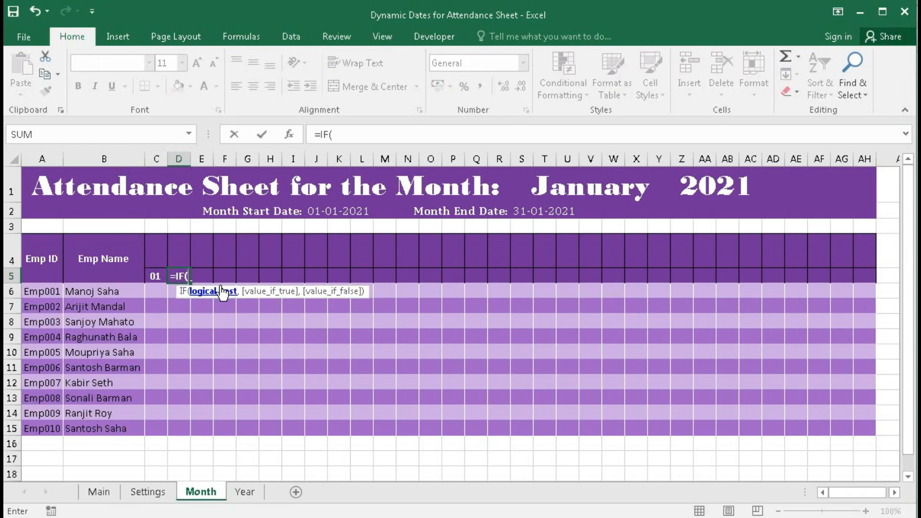
left_click(156, 277)
type("<")
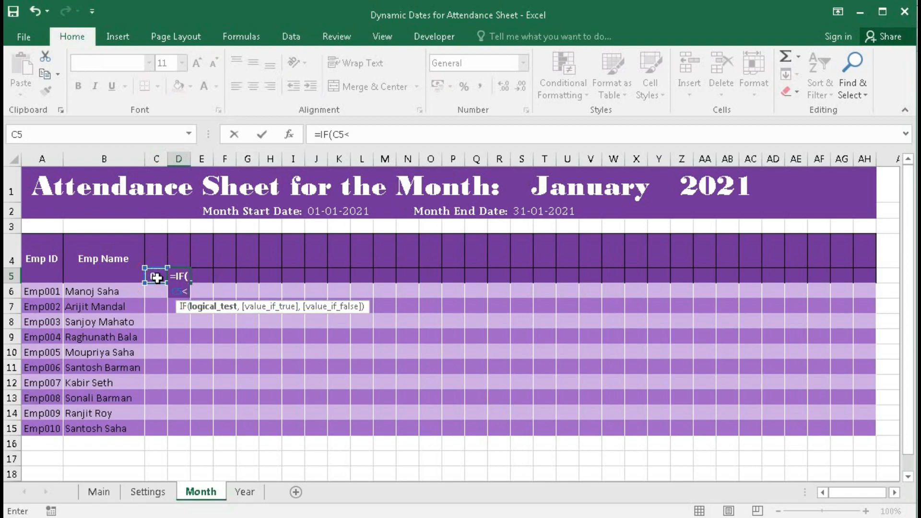
left_click(536, 211)
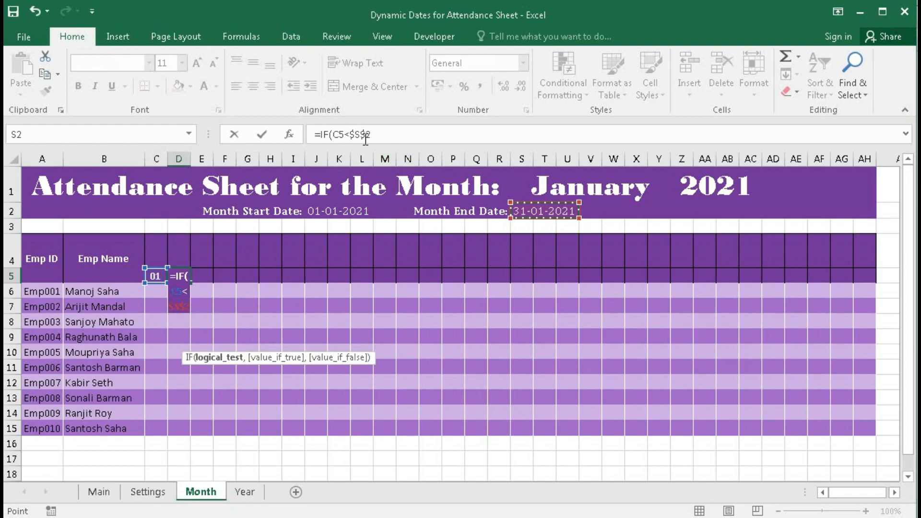
type(",")
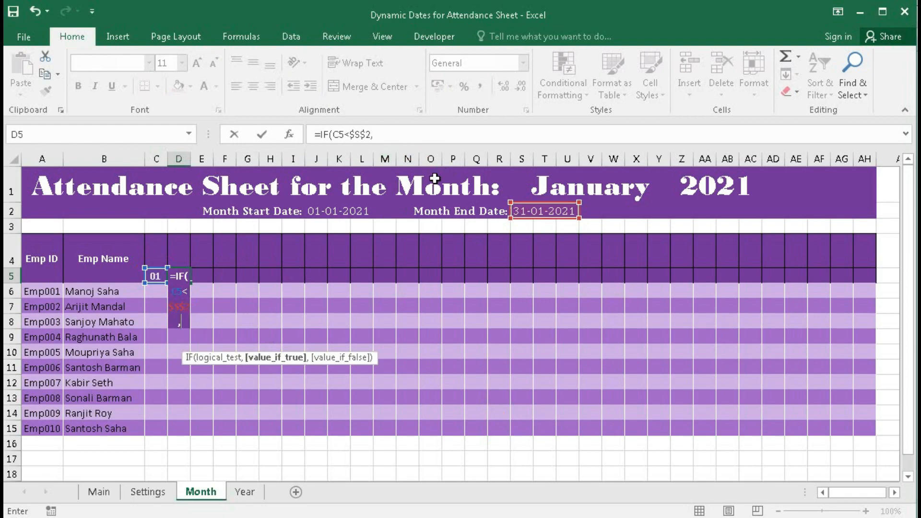
left_click(154, 275)
type("+1")
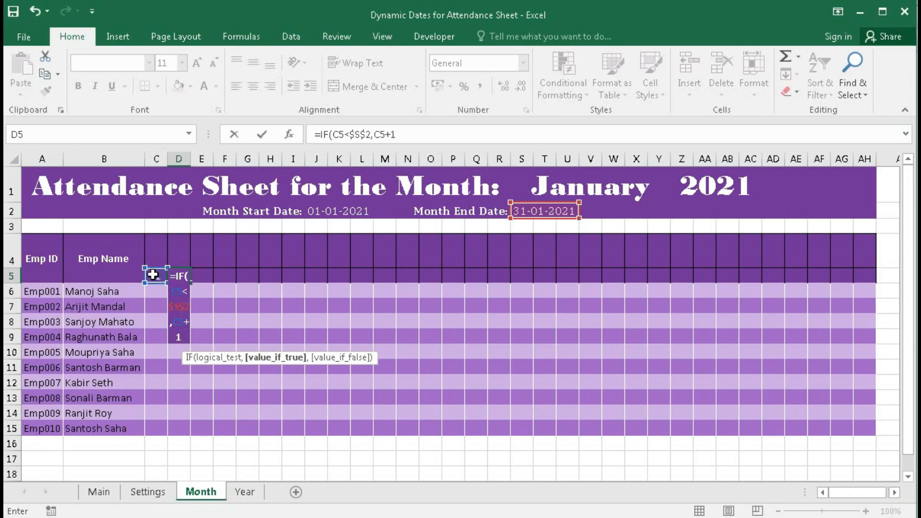
type(",\"\"")
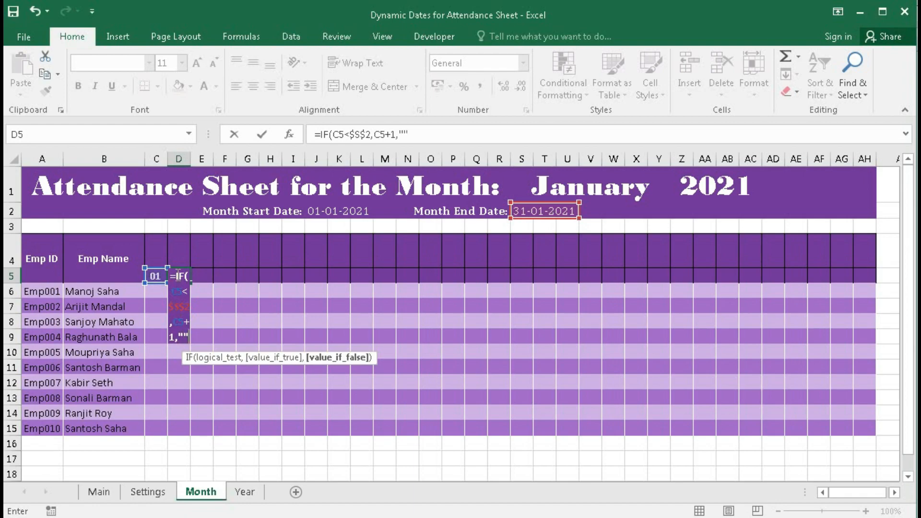
type(")")
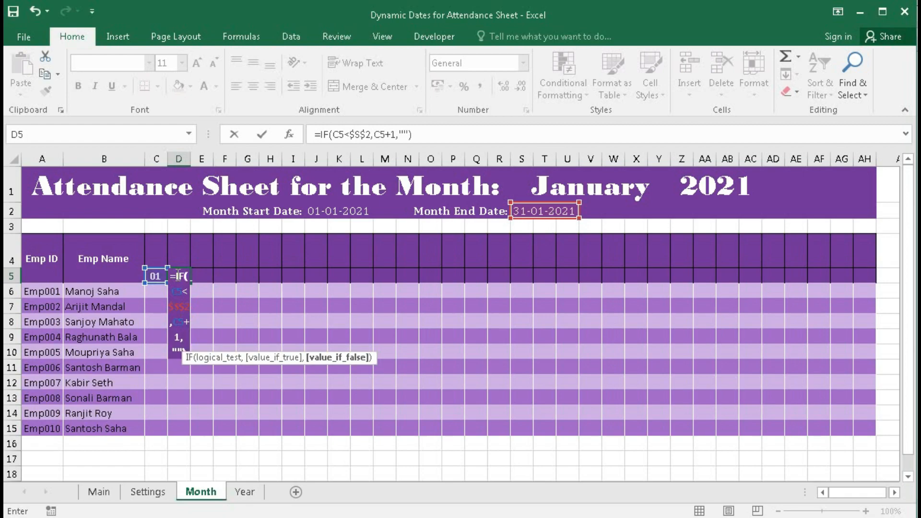
key("Return")
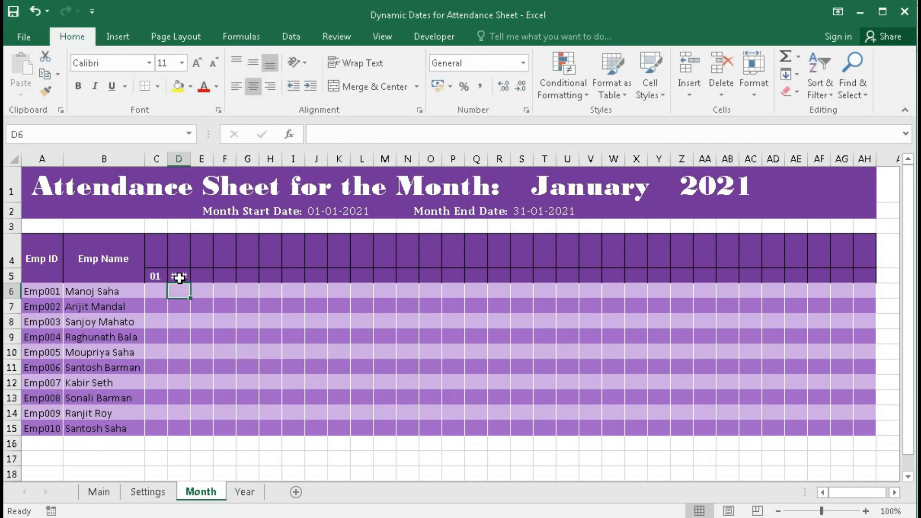
- Review the C5 reference and the C5+1 argument in the IF formula in D5
double_click(179, 276)
left_click(344, 134)
double_click(338, 135)
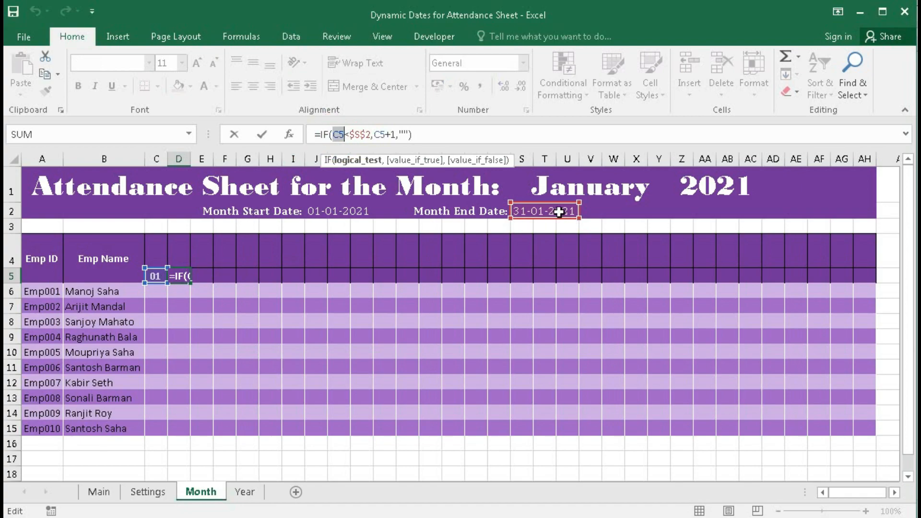
left_click(409, 161)
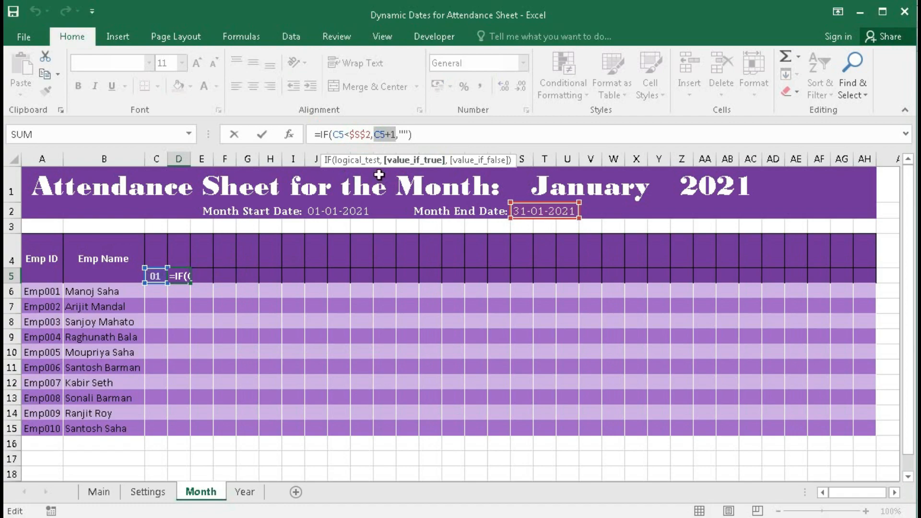
key("Tab")
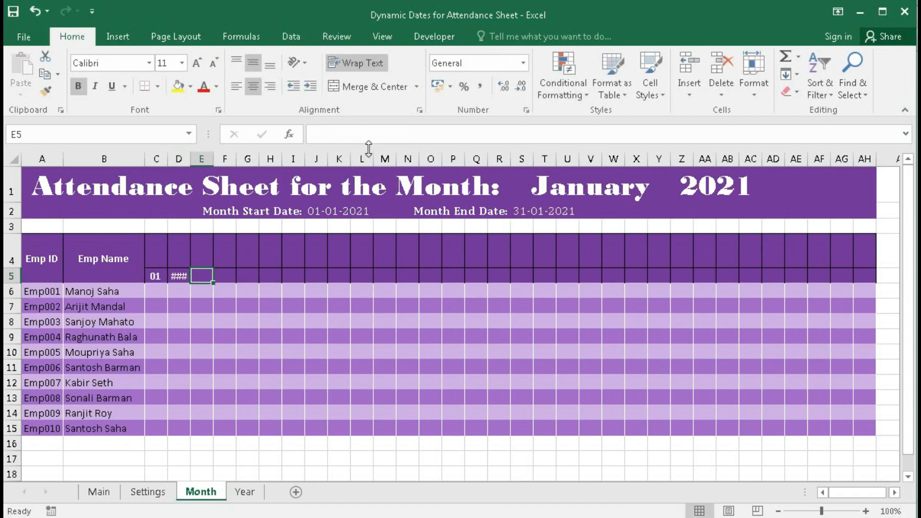
- Copy the date header formatting from C5 to D5 with Format Painter
left_click(181, 277)
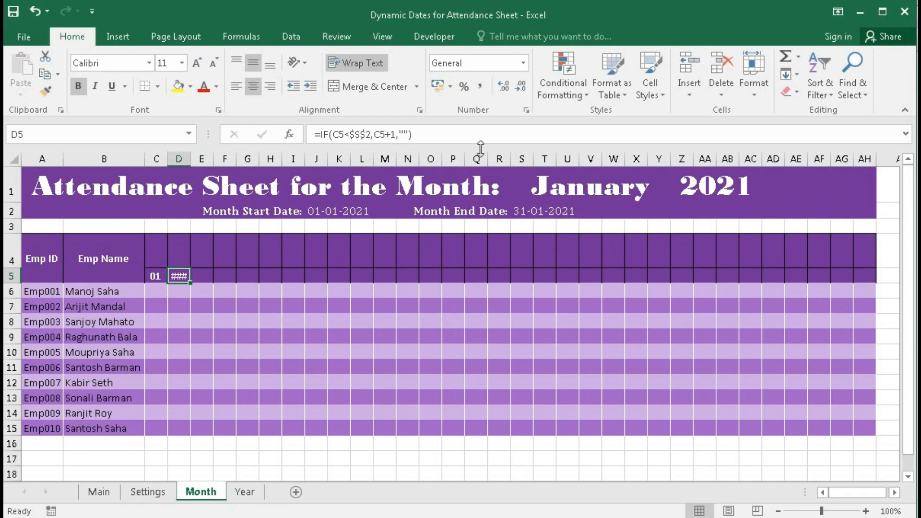
left_click(154, 274)
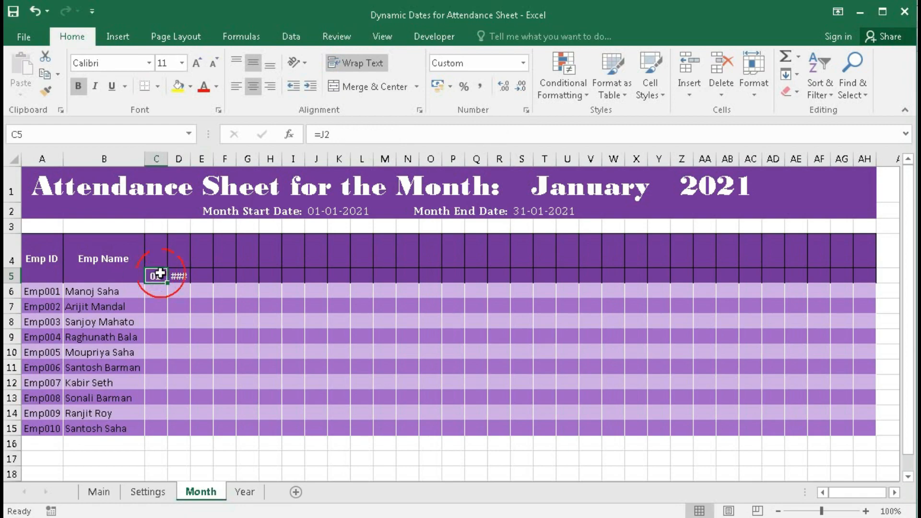
left_click(44, 91)
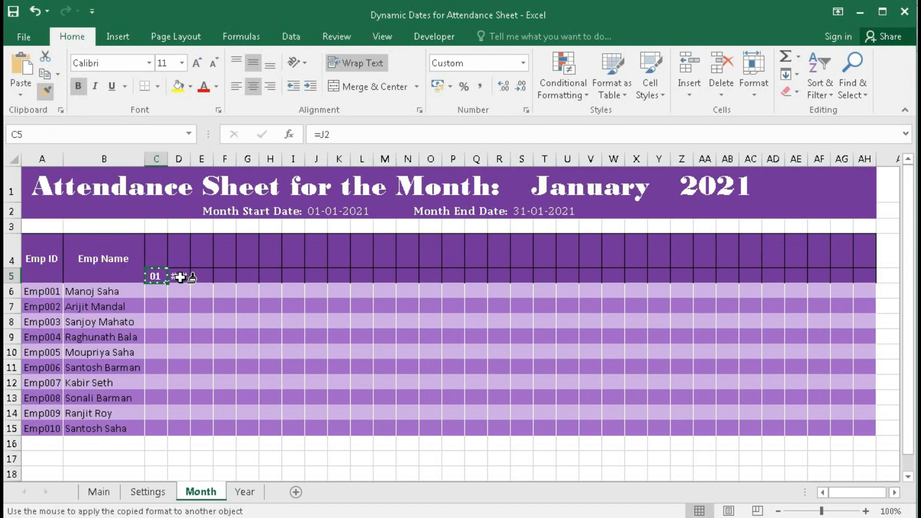
left_click(181, 279)
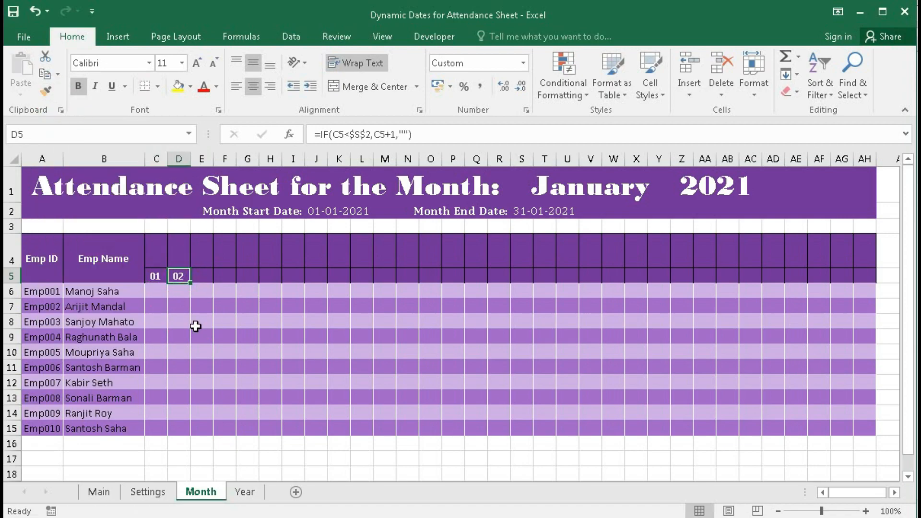
- Fill the D5 date formula across row 5 through AH5 and check the formulas in the filled headers
left_click_drag(190, 283, 868, 276)
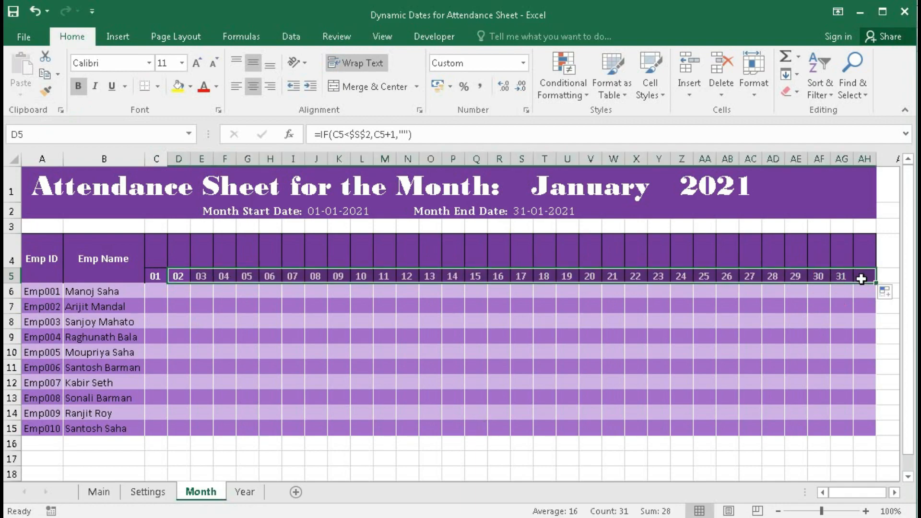
left_click(861, 279)
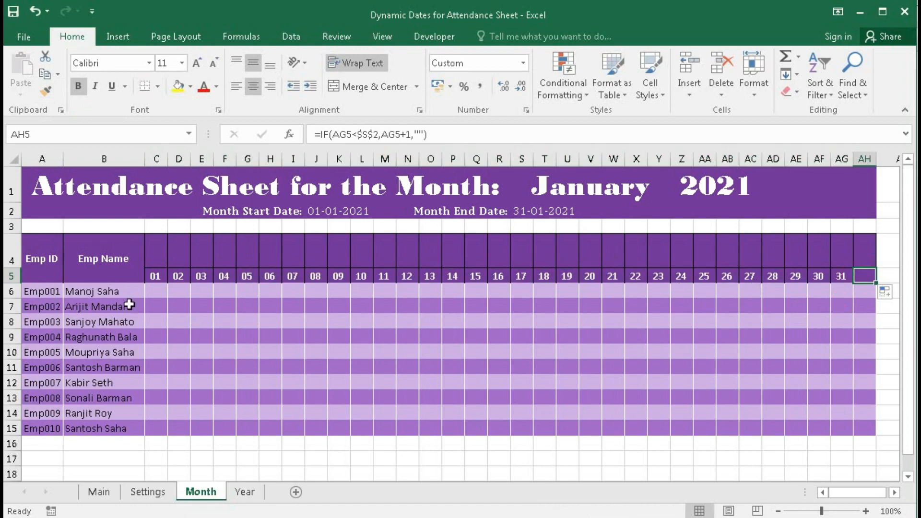
left_click(155, 277)
left_click(174, 281)
left_click(201, 279)
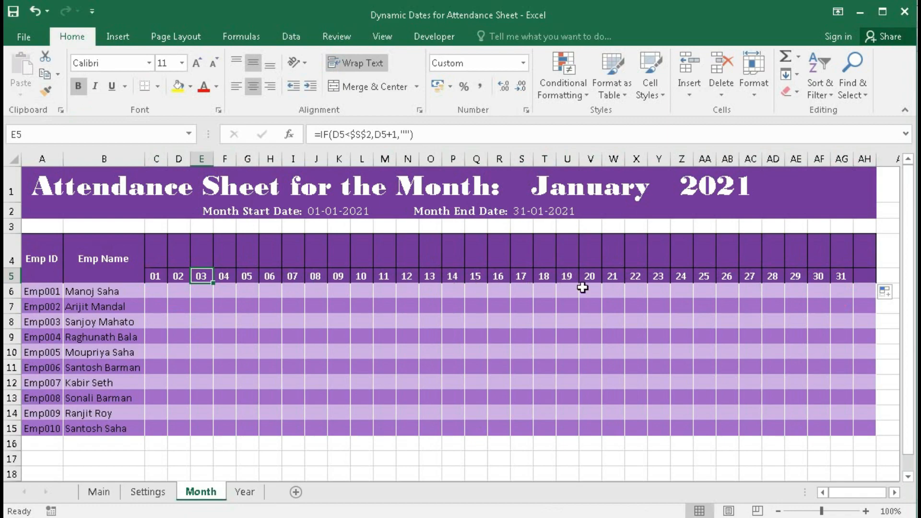
key("ctrl+z")
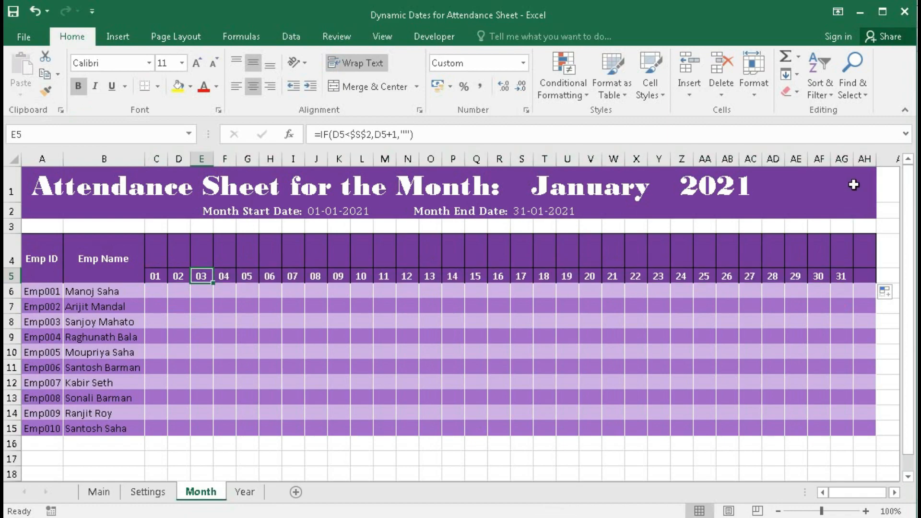
- Delete the surplus column AH after the last date header
left_click(866, 158)
right_click(866, 158)
left_click(896, 281)
left_click(727, 322)
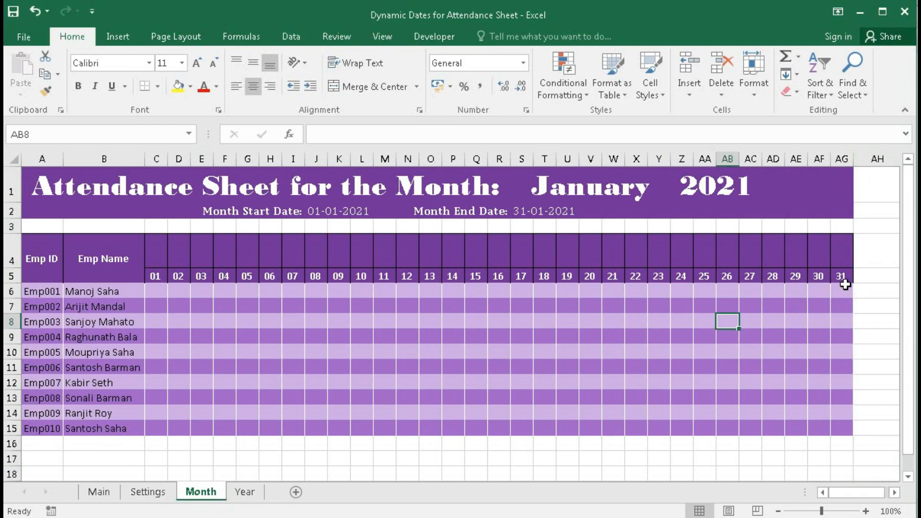
- Test the dynamic date headers by choosing February in S1 and 2024 in Z1
left_click(598, 185)
left_click(677, 195)
left_click(628, 218)
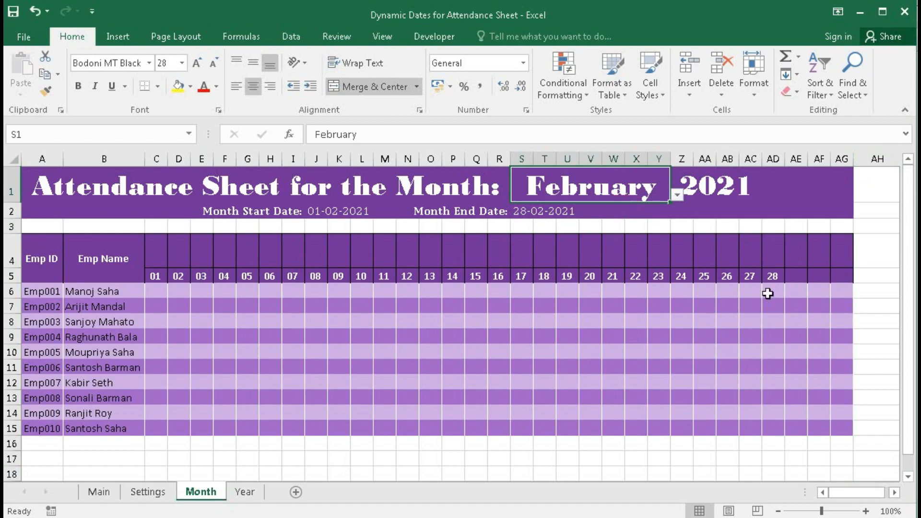
left_click(739, 195)
left_click(768, 195)
left_click(718, 237)
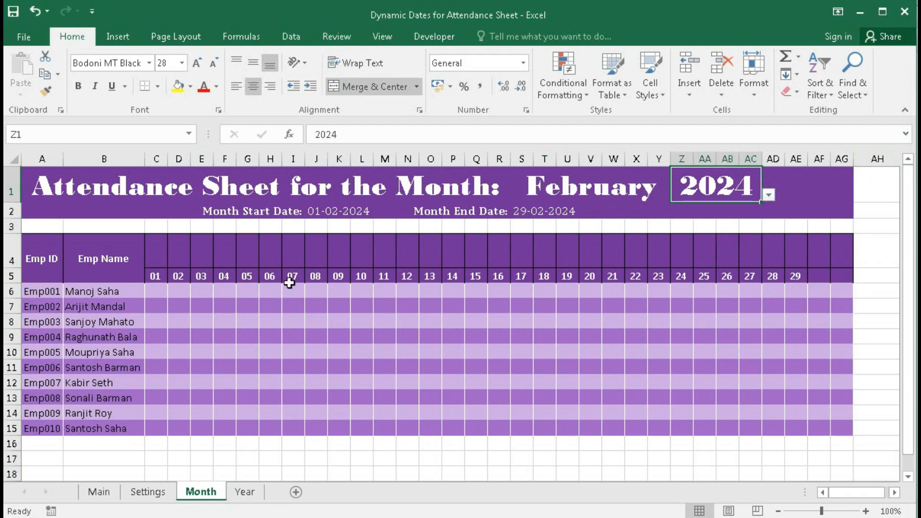
- Enter the weekday formula =TEXT(C5,"ddd") in C4 and fill it across row 4 through AG4
left_click(156, 254)
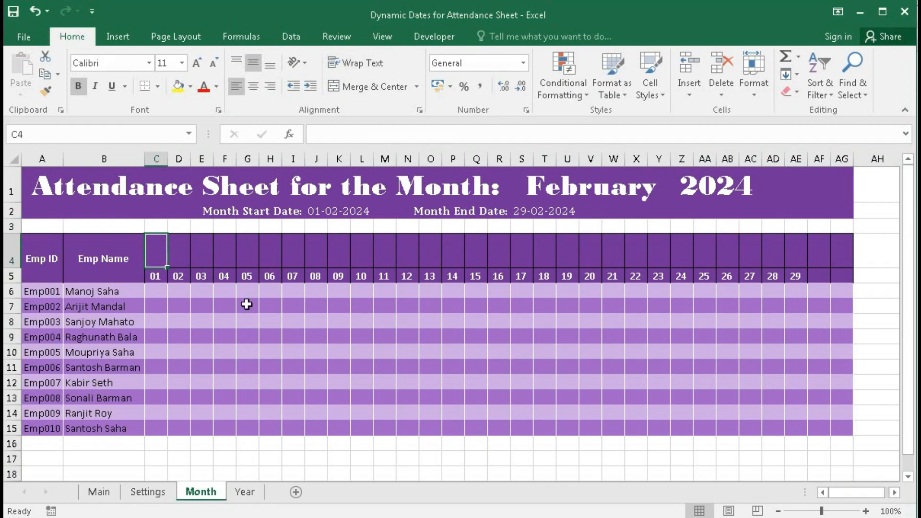
type("=text(")
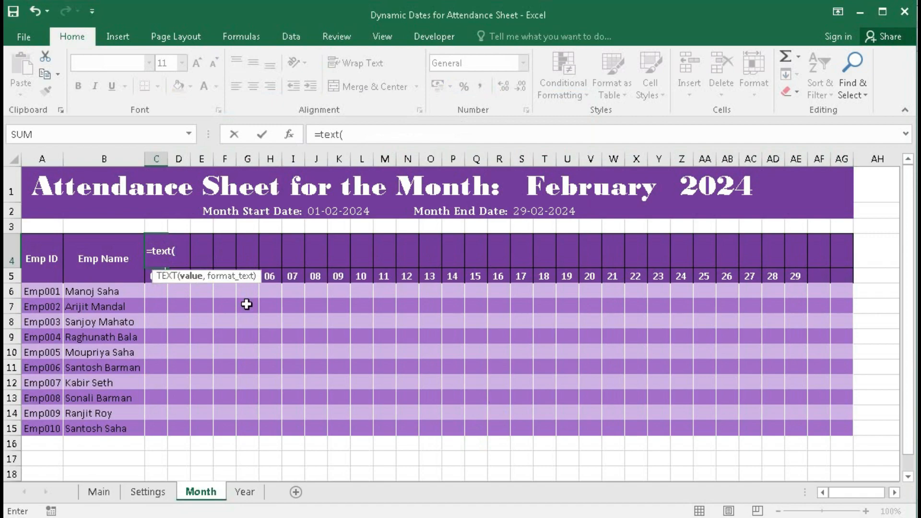
left_click_drag(175, 281, 235, 281)
left_click(156, 278)
type(",\"ddd")
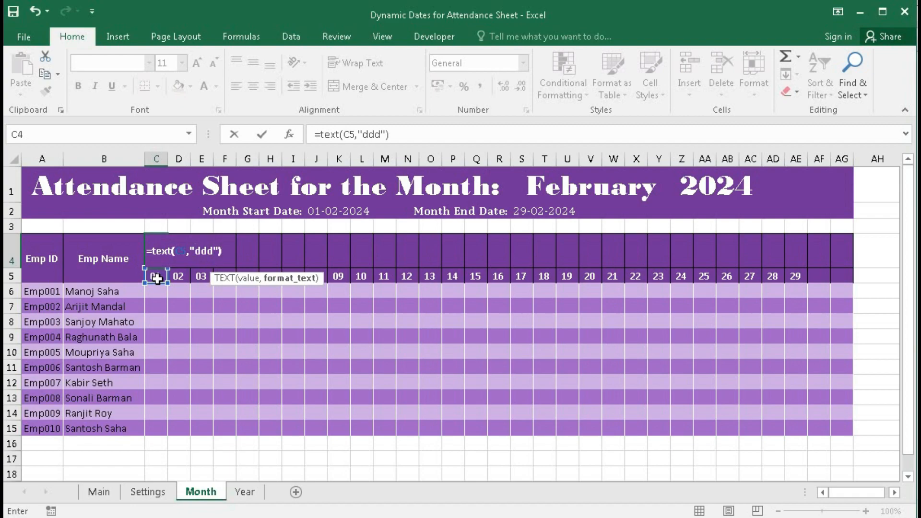
key("Return")
left_click(153, 259)
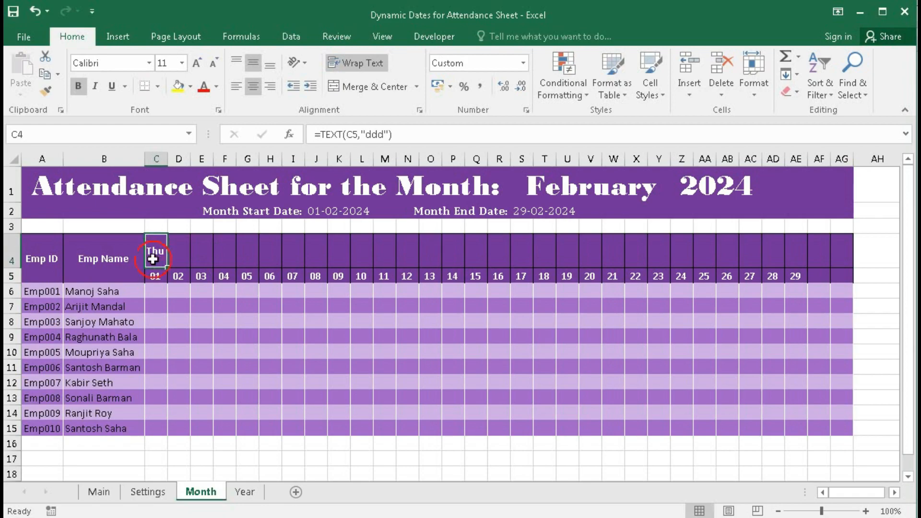
left_click_drag(167, 269, 846, 243)
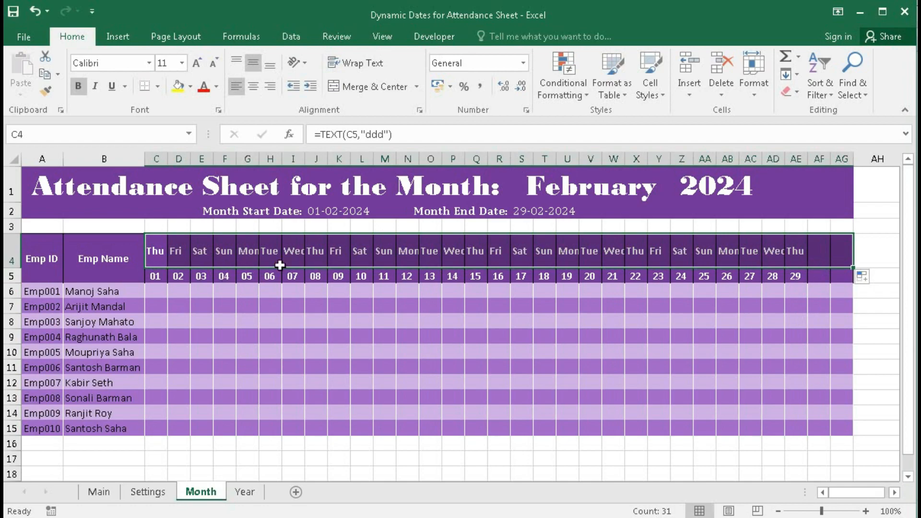
- Set the month dropdown in S1 to January to test the weekday headers
left_click(601, 197)
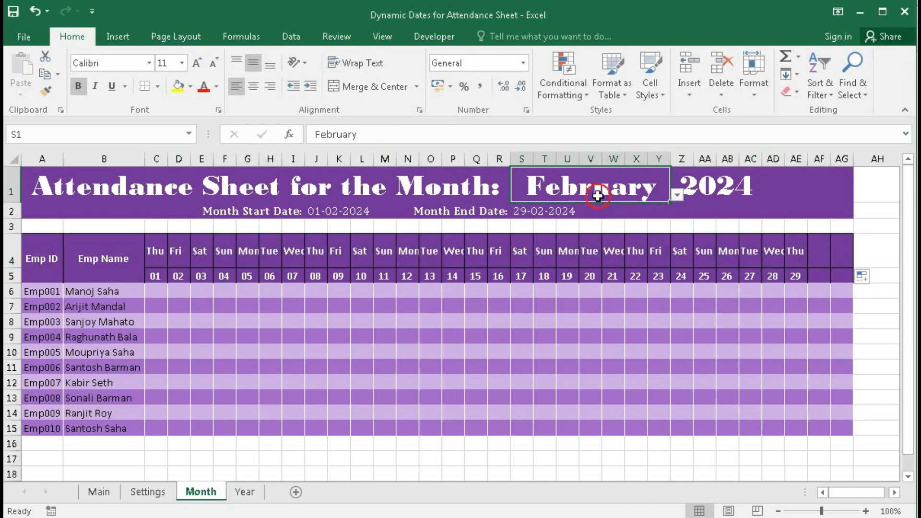
left_click(677, 195)
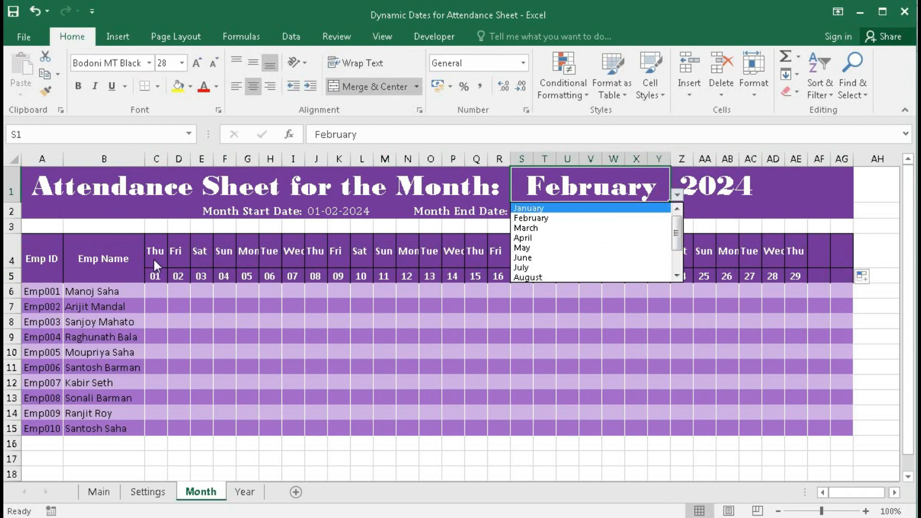
left_click(528, 208)
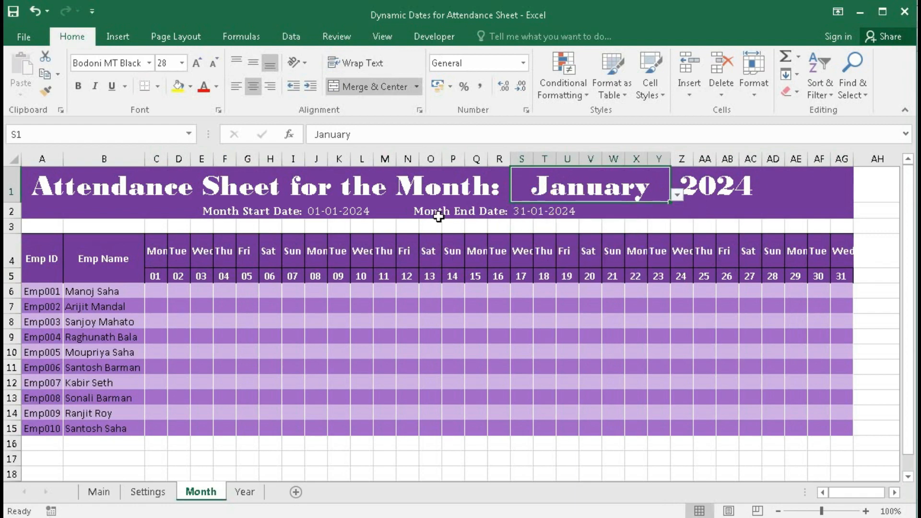
- Rotate the weekday headers in C4:AG4 to a text orientation of 90 degrees
left_click_drag(157, 261, 842, 254)
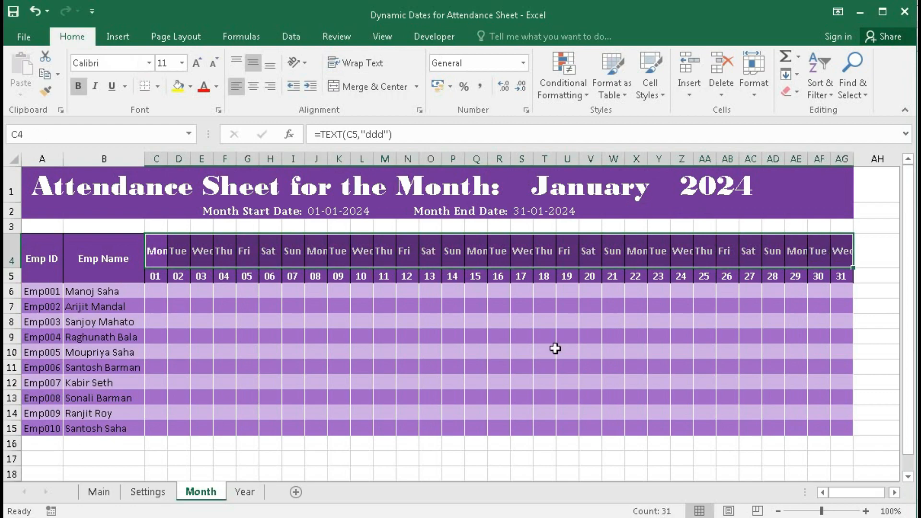
left_click_drag(148, 253, 839, 245)
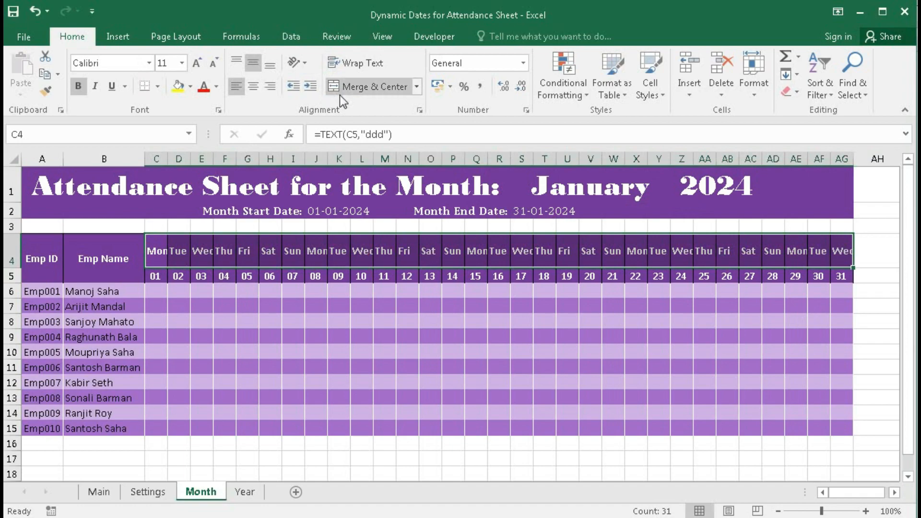
left_click(419, 110)
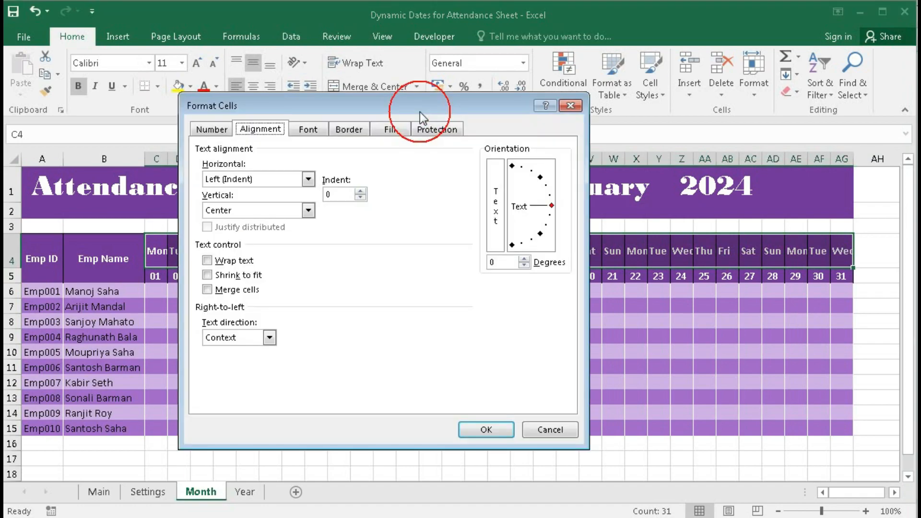
left_click_drag(537, 94, 675, 84)
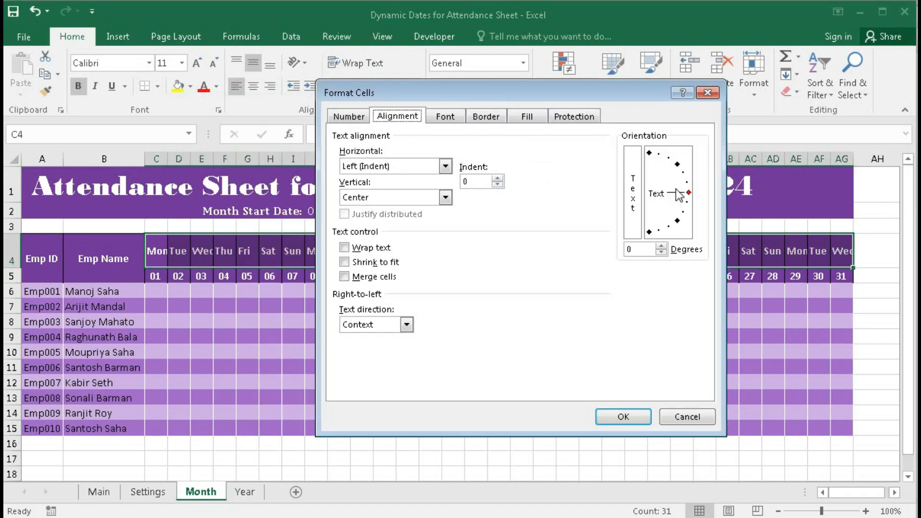
left_click_drag(688, 192, 648, 154)
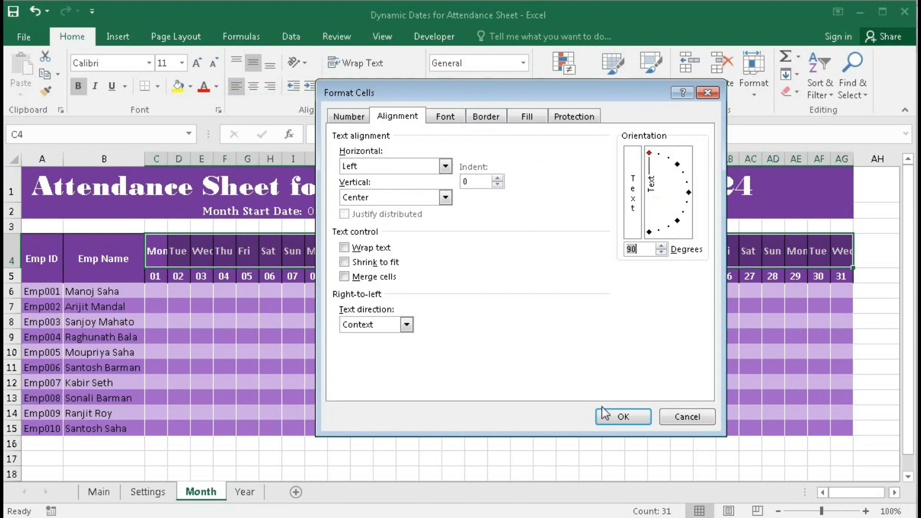
left_click(623, 417)
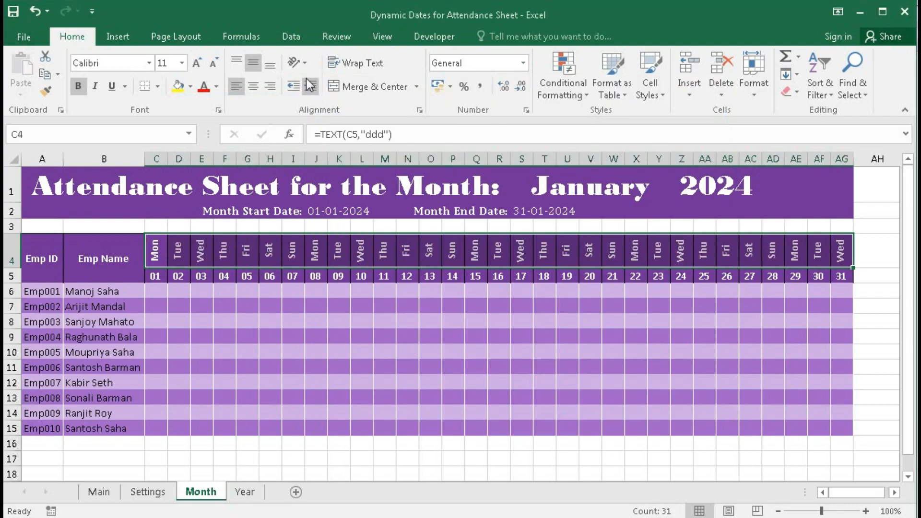
- Switch the Rotate Text Up orientation of the weekday headers C4:AG4 off and back on
left_click(297, 62)
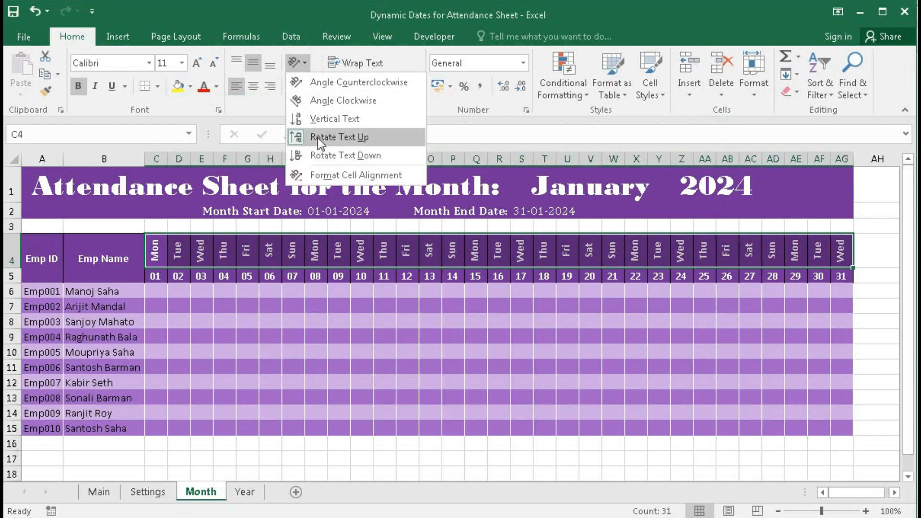
left_click(361, 138)
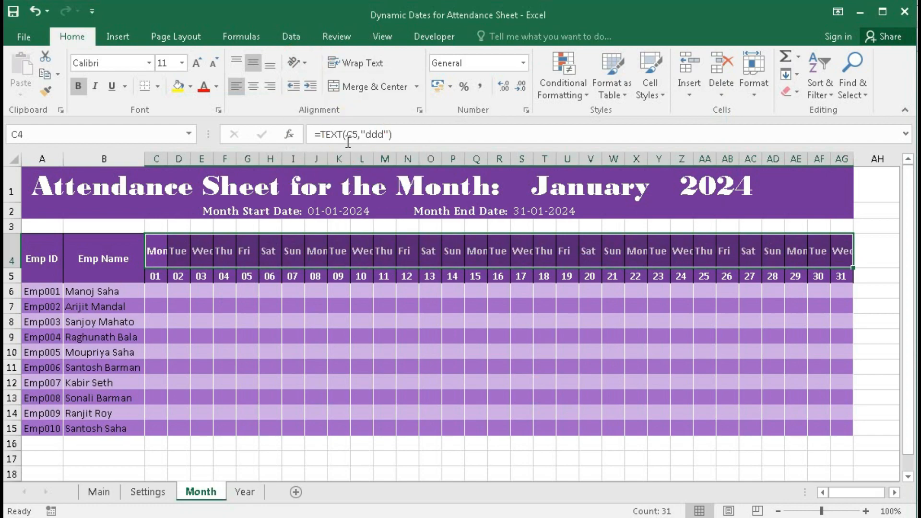
left_click(297, 62)
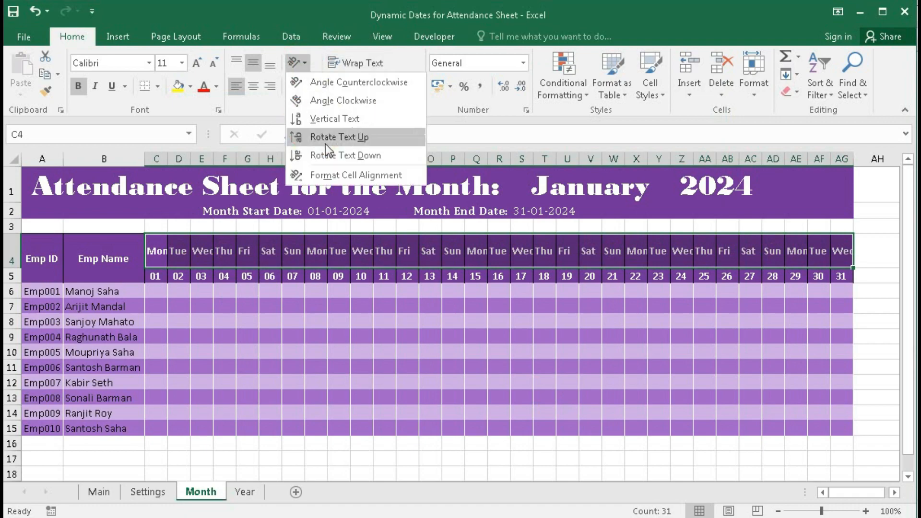
left_click(318, 139)
left_click(271, 322)
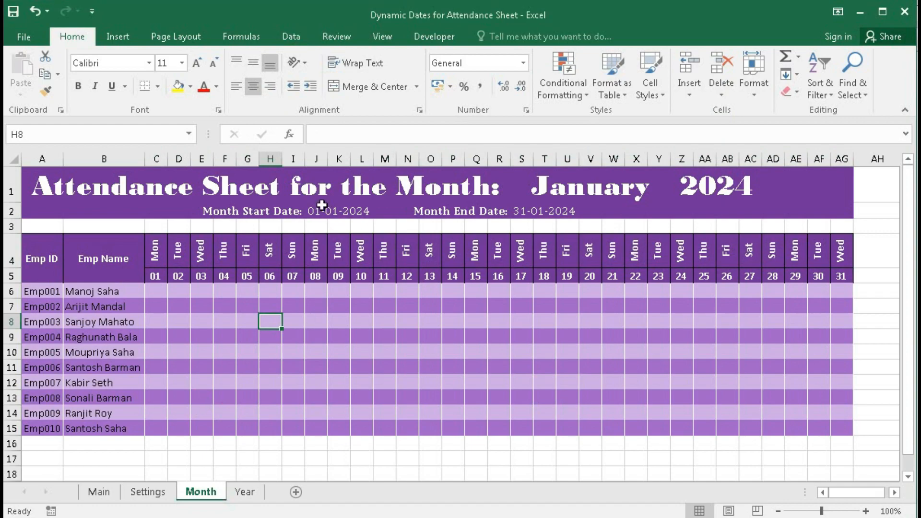
- Replace the fixed day 1 in the start date formula in J2 with a reference to A3, and enter 5 in A3
left_click(321, 208)
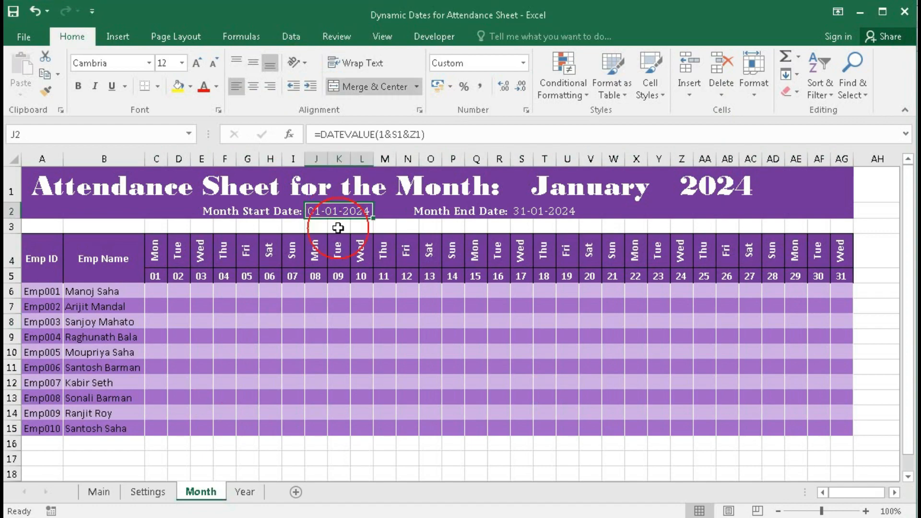
left_click(382, 135)
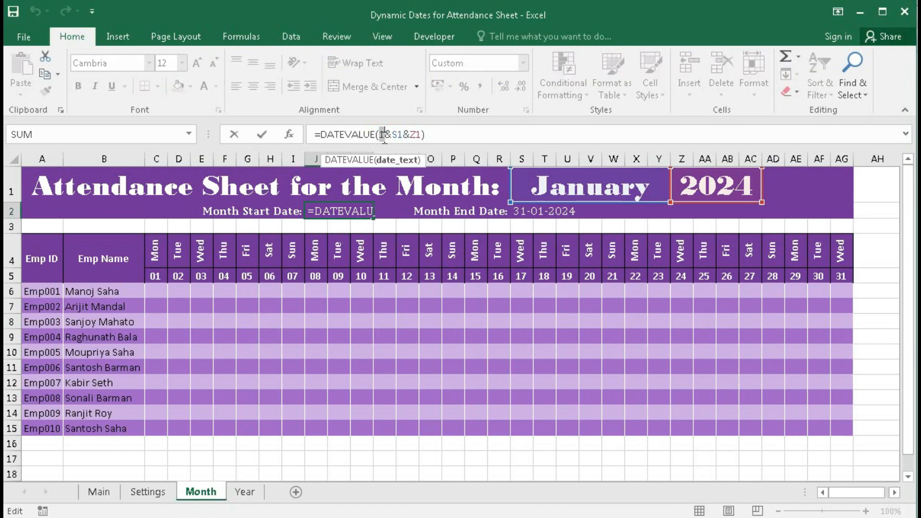
left_click(43, 227)
key("Return")
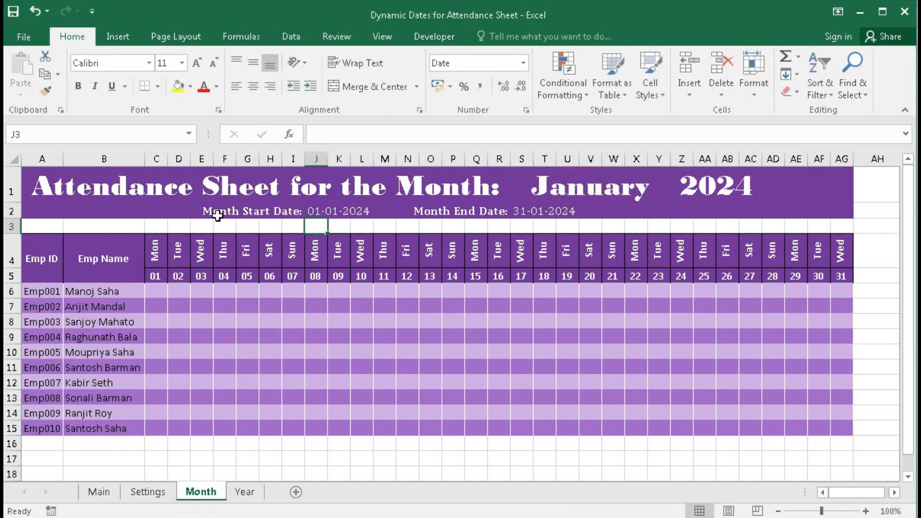
left_click(42, 226)
type("5")
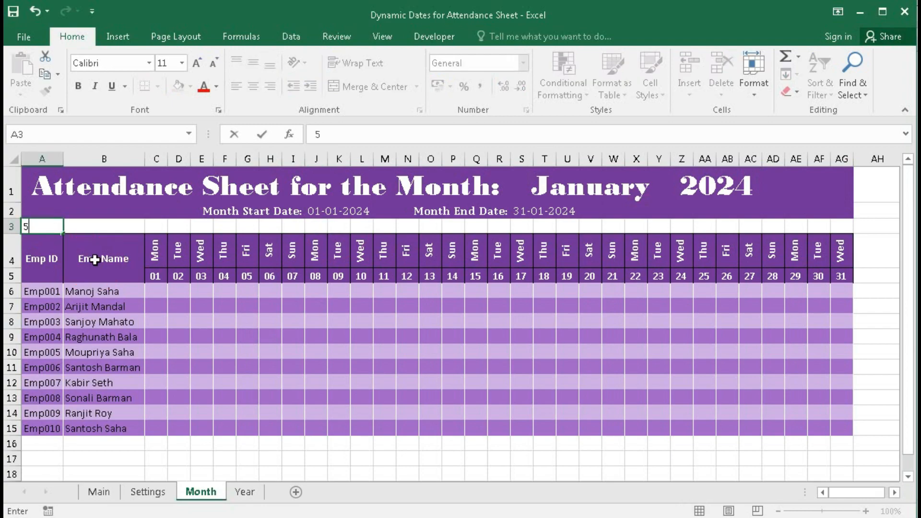
key("Return")
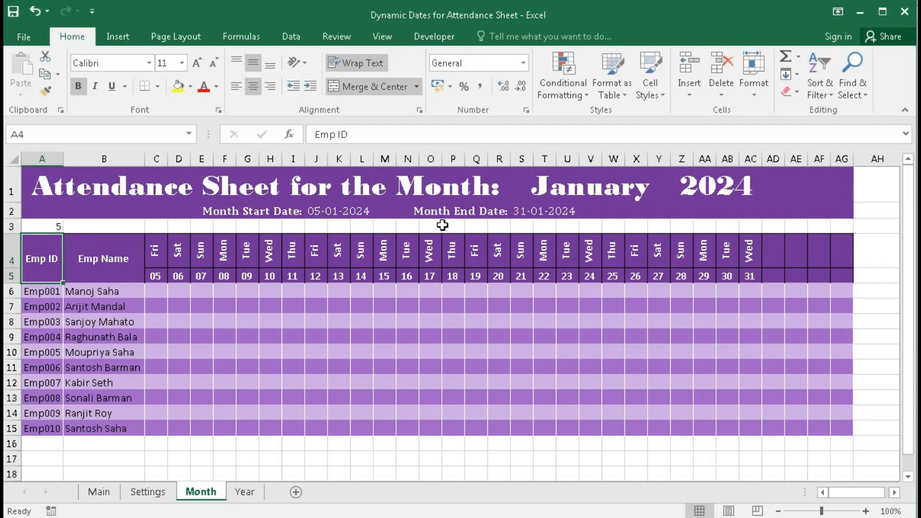
- Change the month end date formula in S2 to =EOMONTH(J2,0)+A3 and set the start day in A3 to 15
left_click(531, 211)
double_click(557, 214)
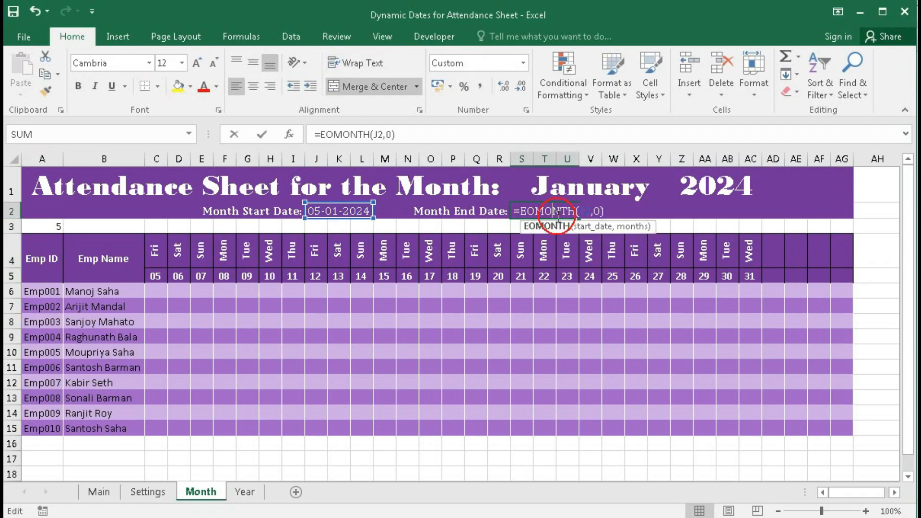
left_click(610, 212)
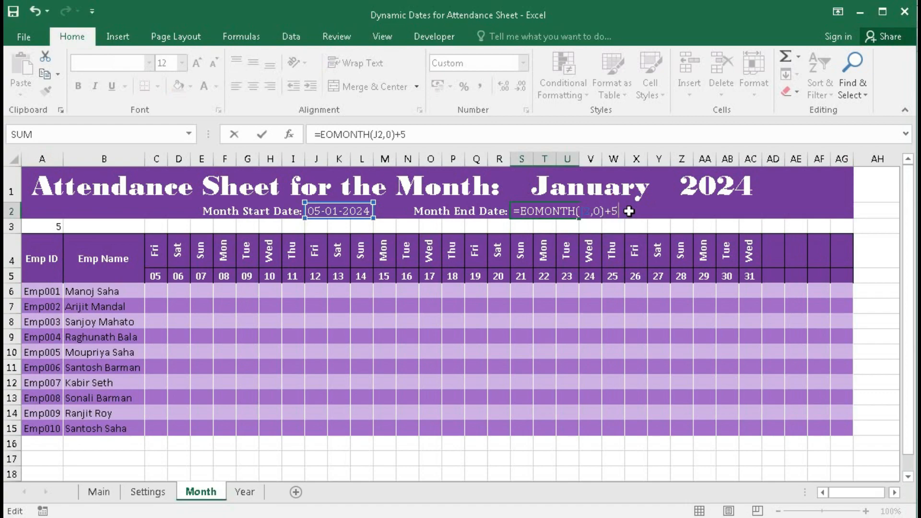
type("+")
left_click(52, 228)
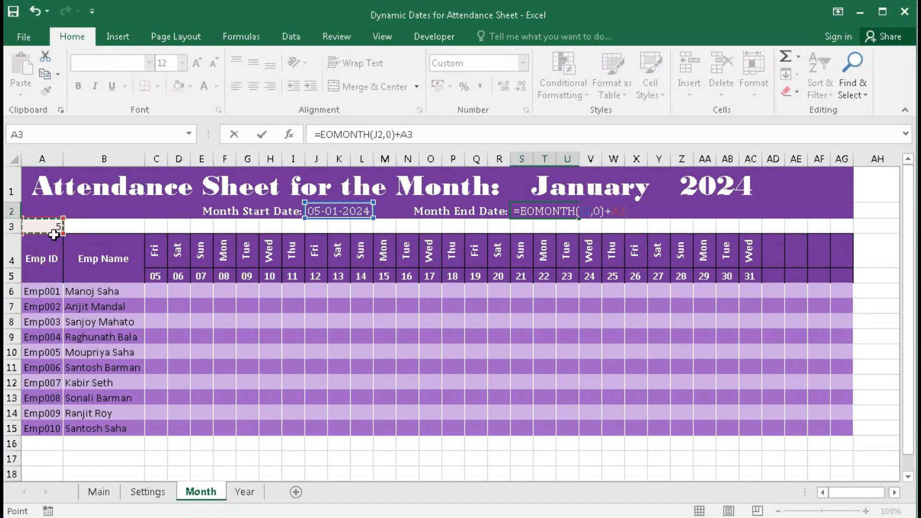
key("Return")
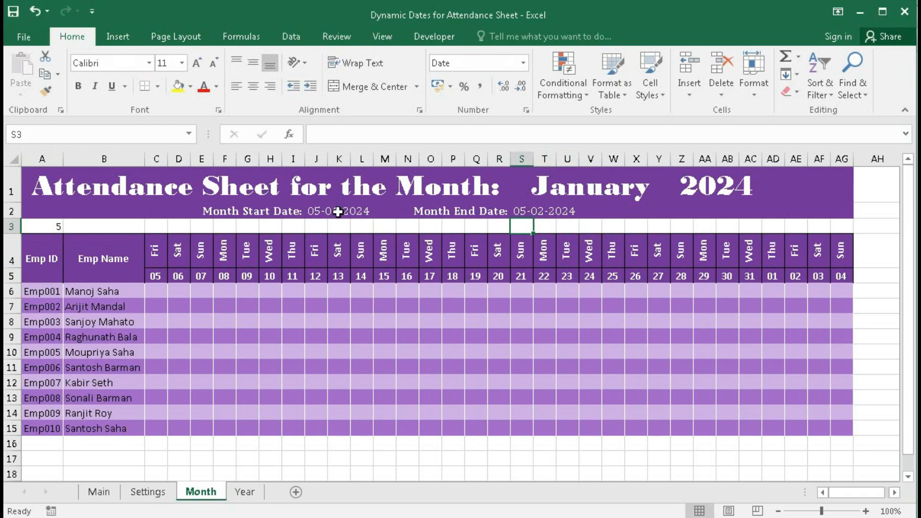
left_click(36, 227)
type("15")
key("Return")
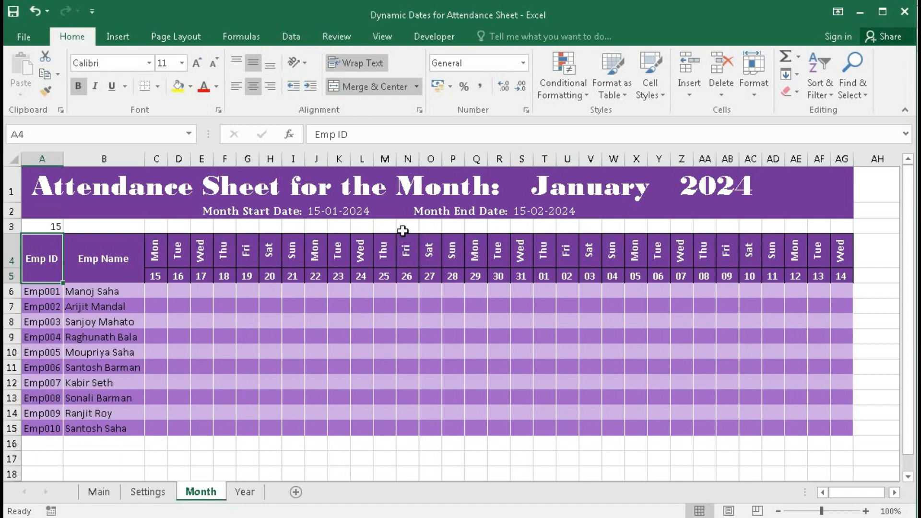
- Extend the month end date formula in S2 to =EOMONTH(J2,0)+A3-1 and test it with start day 10 in A3
left_click(529, 211)
left_click(442, 139)
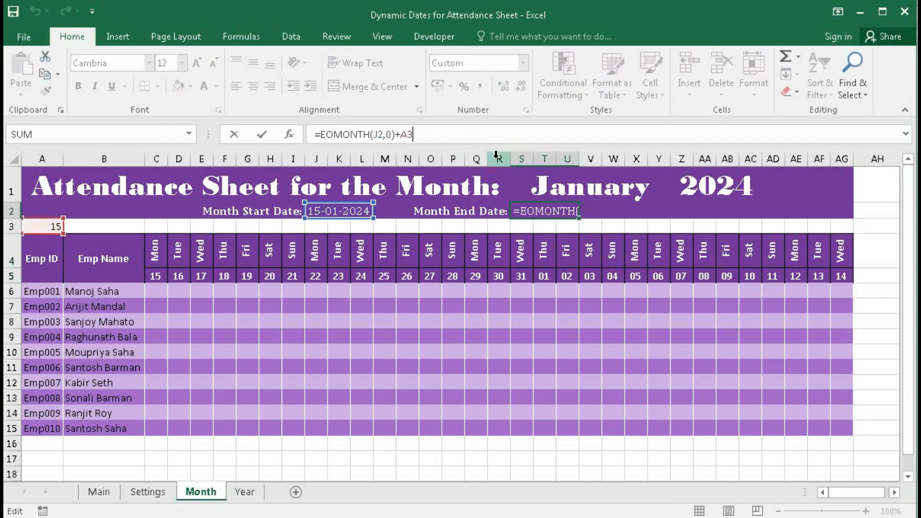
type("-1")
key("Return")
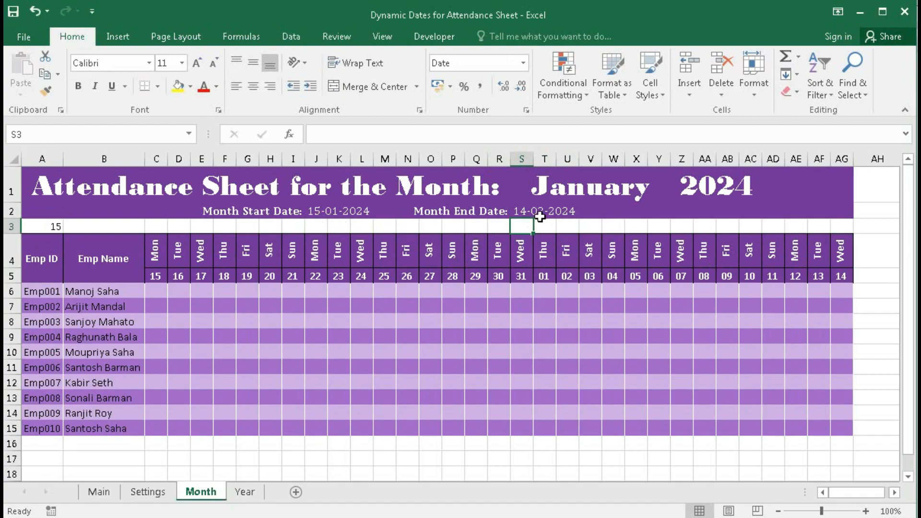
left_click(46, 229)
type("10")
key("Return")
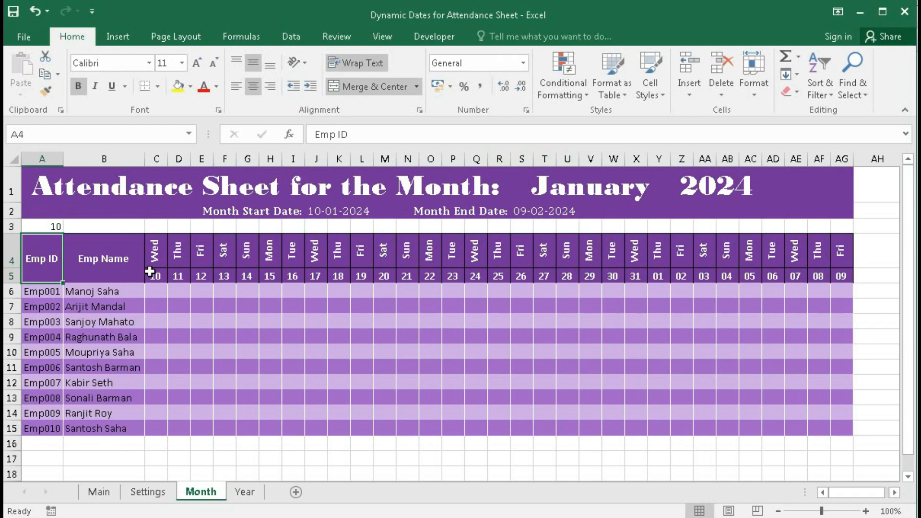
left_click(754, 194)
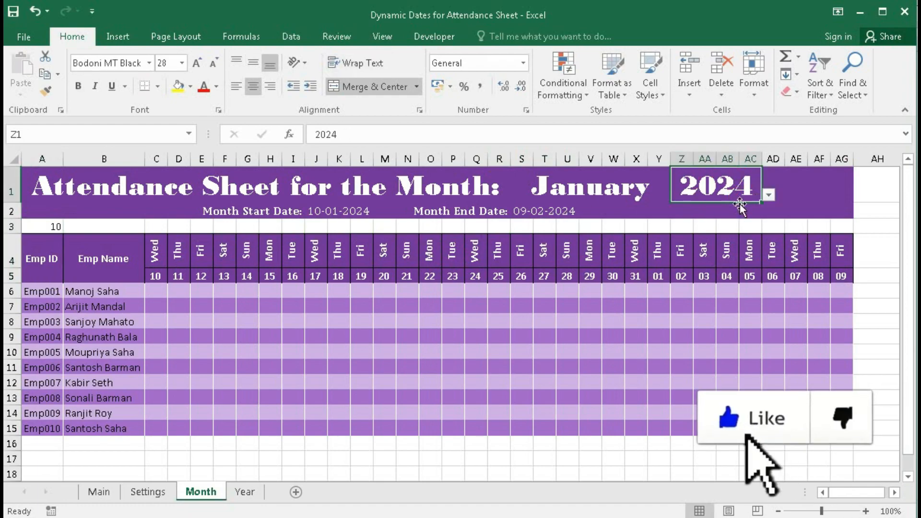
left_click(768, 195)
left_click(769, 194)
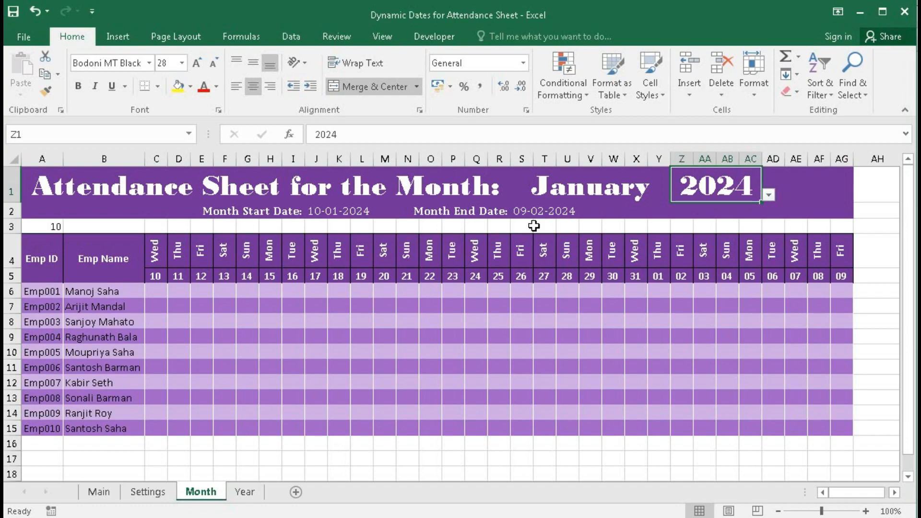
- Remove the data validation from the month and year cells S1 and Z1 and clear their contents
left_click_drag(599, 188, 698, 183)
left_click(291, 37)
left_click(538, 93)
left_click(442, 314)
left_click(586, 369)
key("Delete")
- Clear the start and end dates in J2 and S2, the weekday and date headers in C4:AG5, and the start day in A3
left_click(330, 212)
left_click(533, 212, "ctrl")
key("Delete")
left_click_drag(154, 248, 840, 275)
key("Delete")
left_click(50, 226)
key("Delete")
left_click(336, 316)
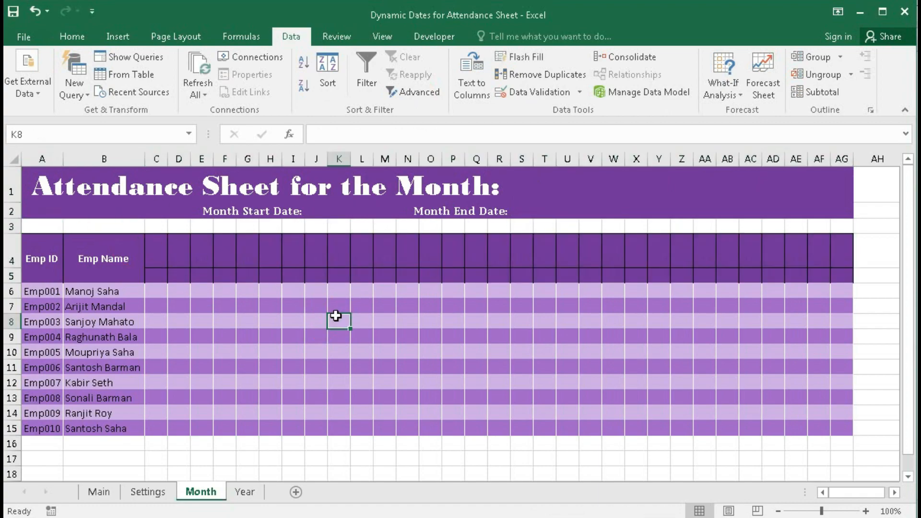
- Enter 1-1-2021 as the Period Start Date in B3 of the Settings sheet
left_click(148, 492)
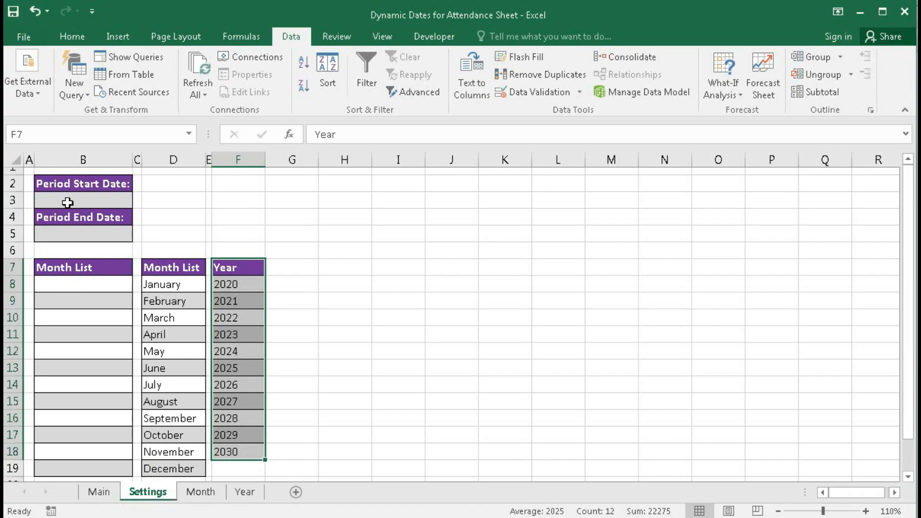
left_click(68, 201)
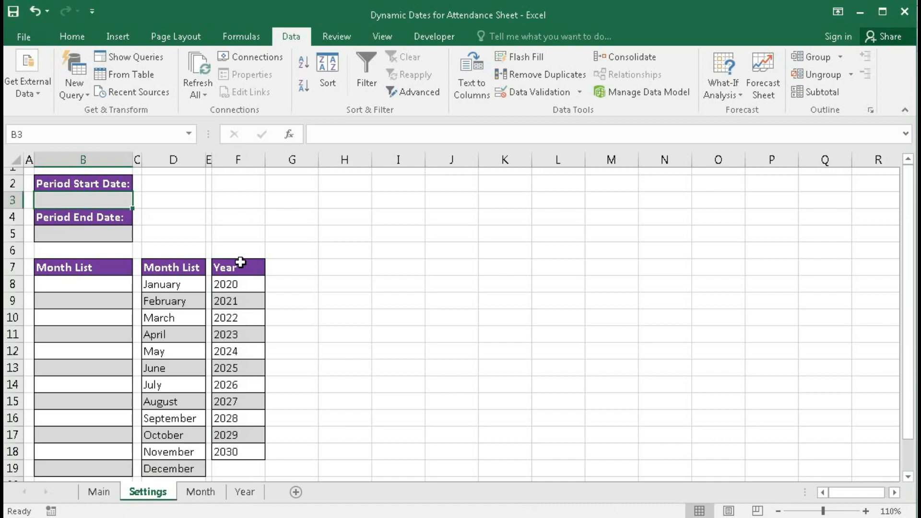
type("1")
type("-1-212")
key("BackSpace")
key("BackSpace")
type("021")
key("Return")
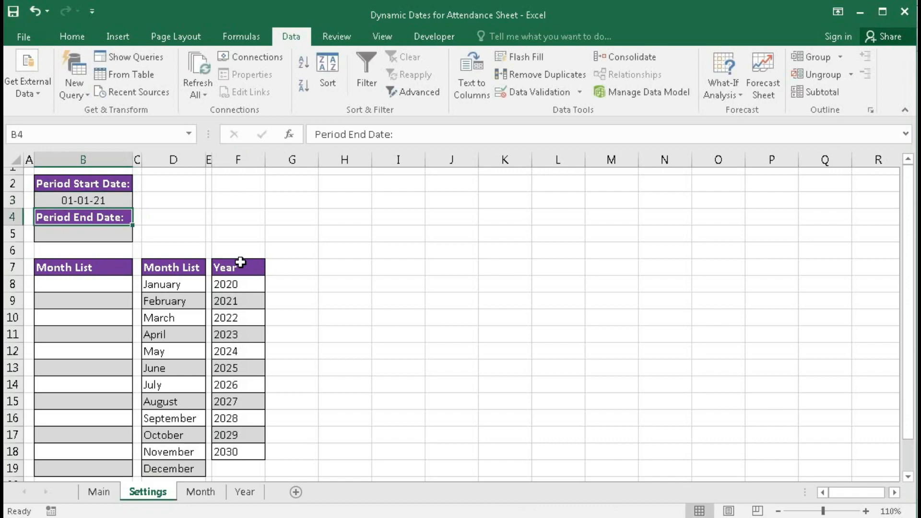
- Enter the Period End Date formula =EOMONTH(B3,11) in B5
left_click(93, 233)
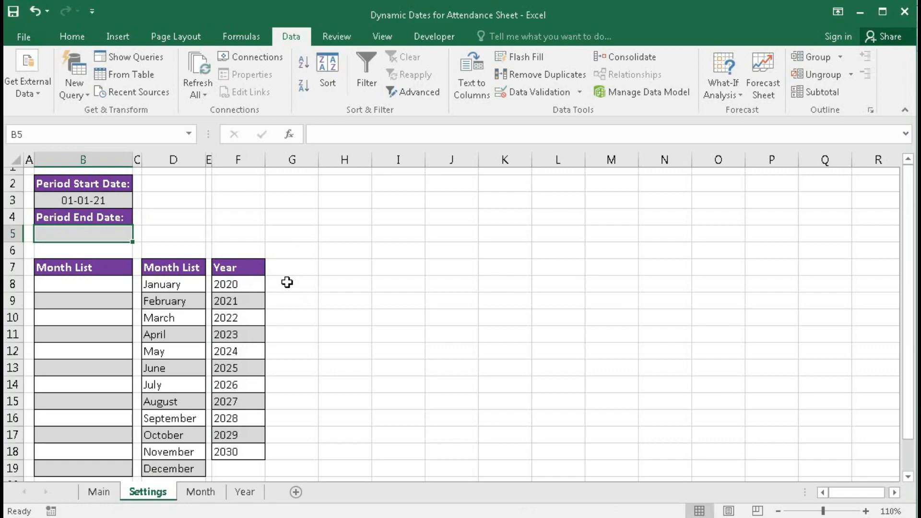
type("=")
type("eomon")
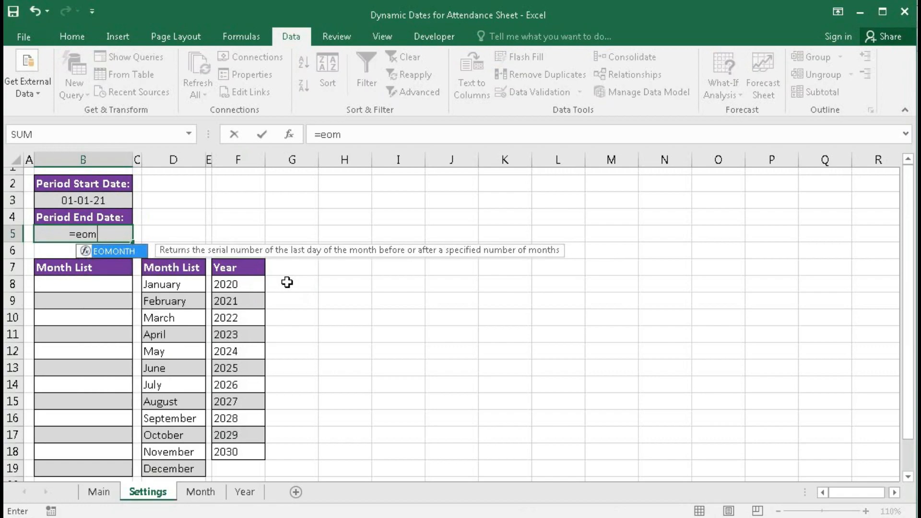
key("Tab")
left_click(101, 197)
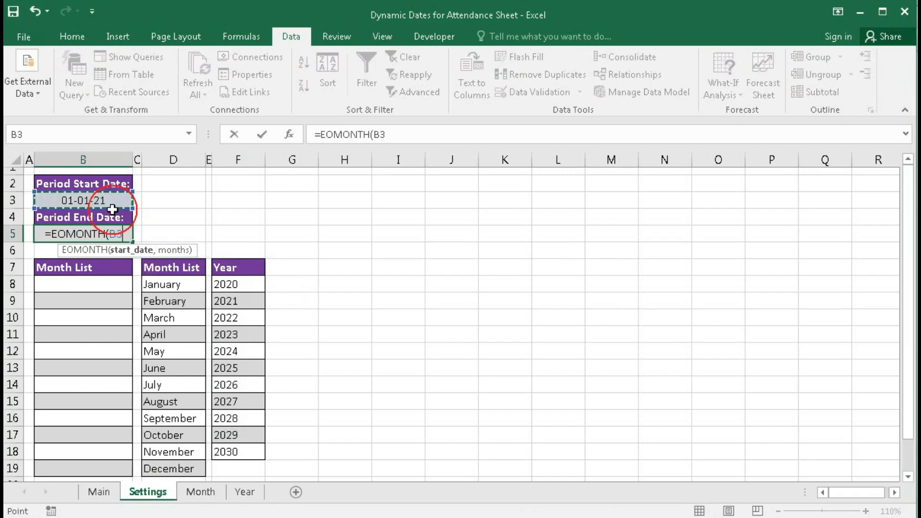
type(",11")
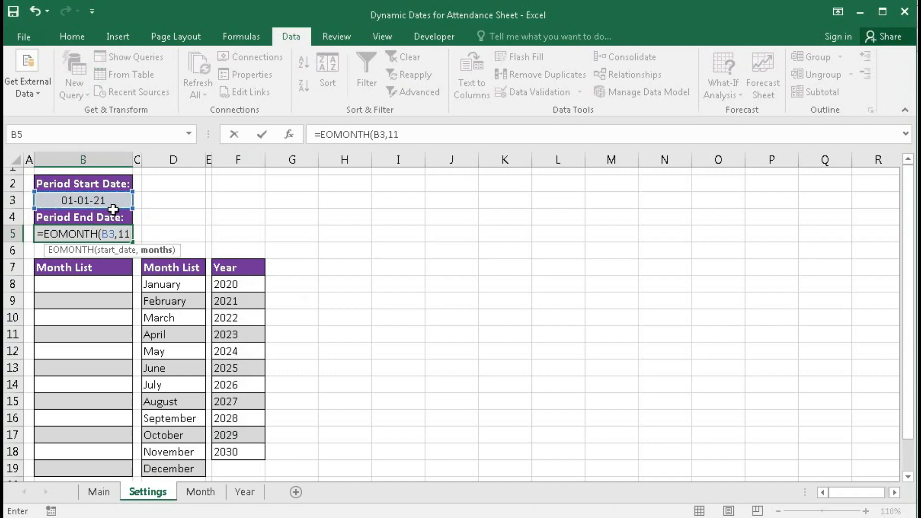
type(")")
key("Return")
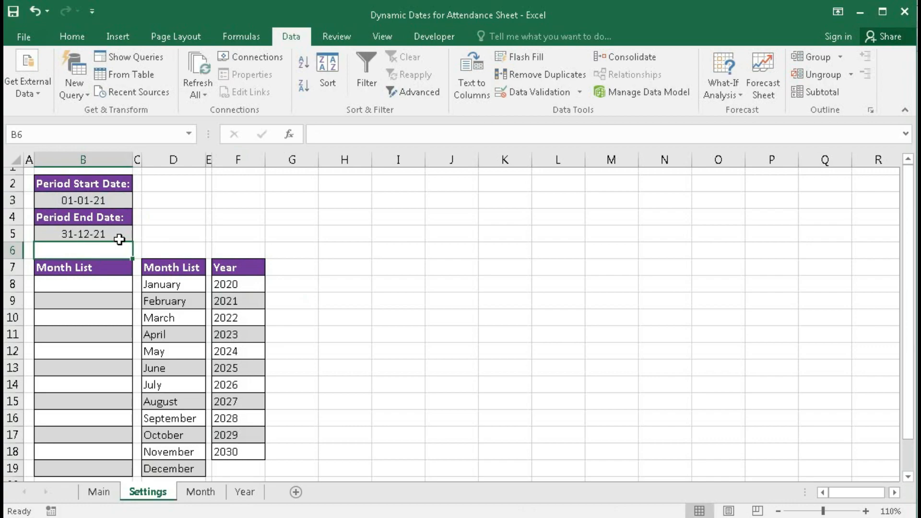
- Set the Period Start Date in B3 to 1-4-22 to test the end date formula
left_click(74, 201)
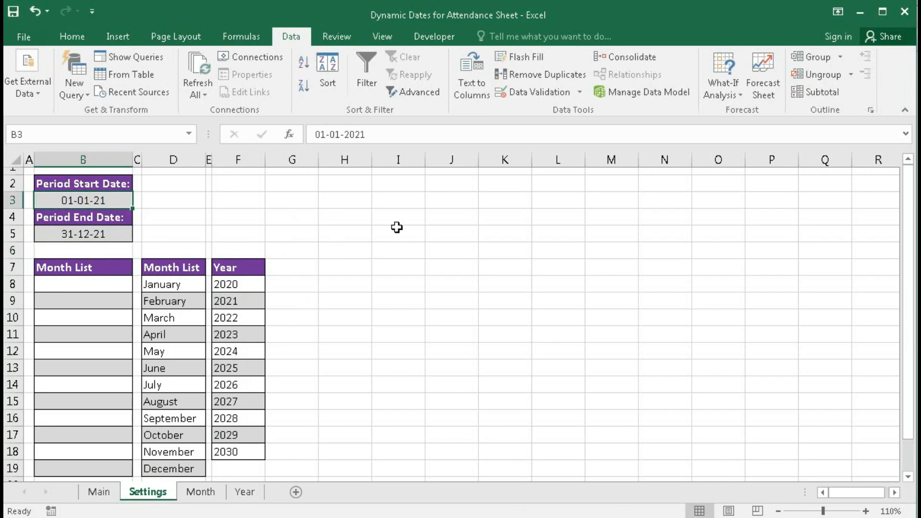
type("1-4-22")
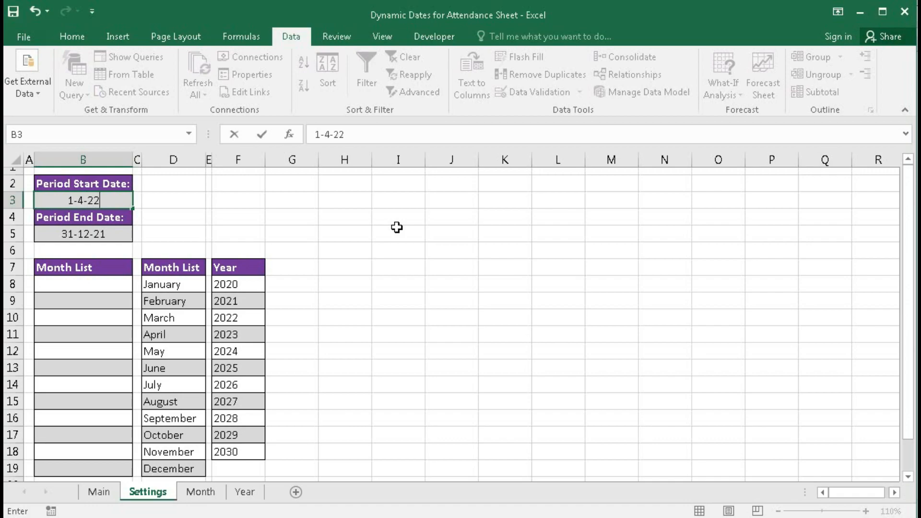
key("Return")
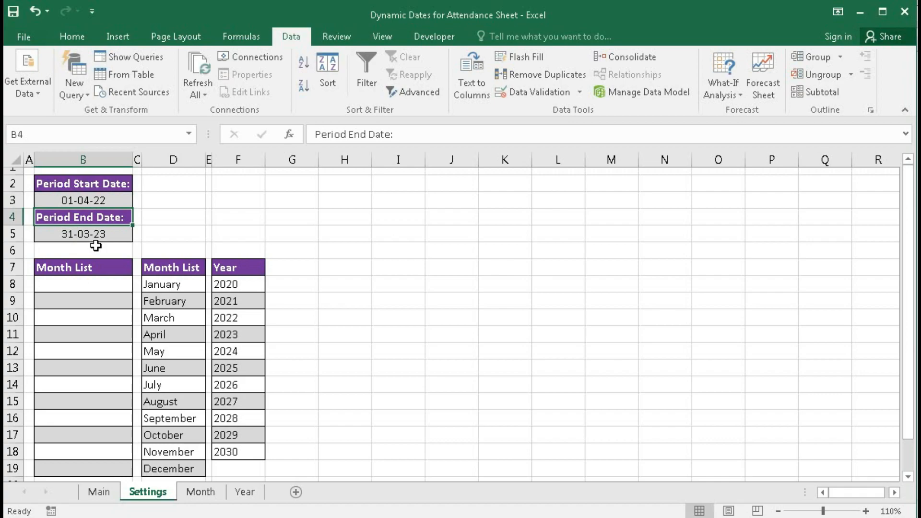
- Set the Period Start Date in B3 on the Settings sheet to 01-01-2022
double_click(84, 200)
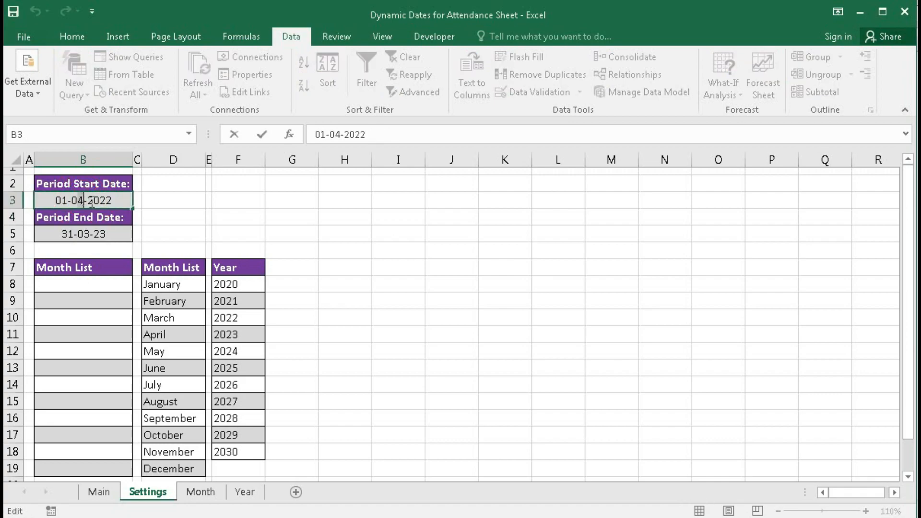
key("BackSpace")
type("1")
key("Return")
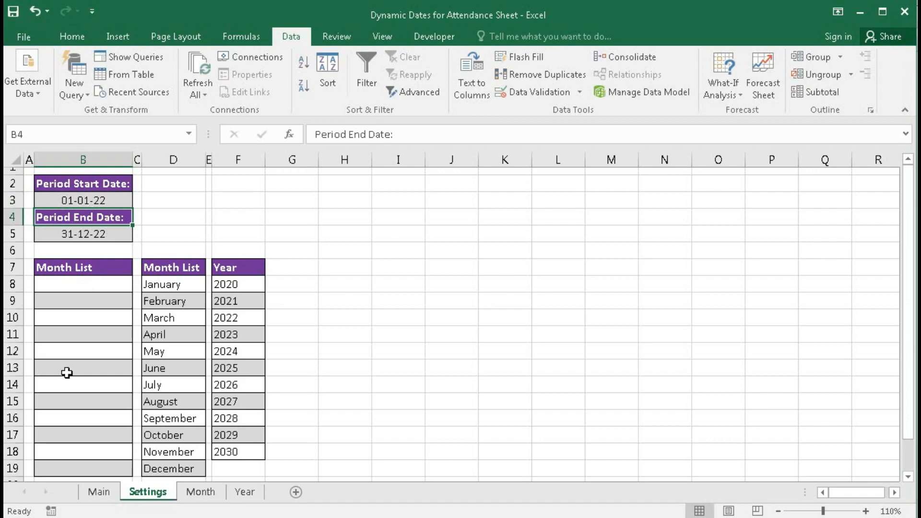
- Name the Period Start Date cell B3 as S_PST
left_click(76, 283)
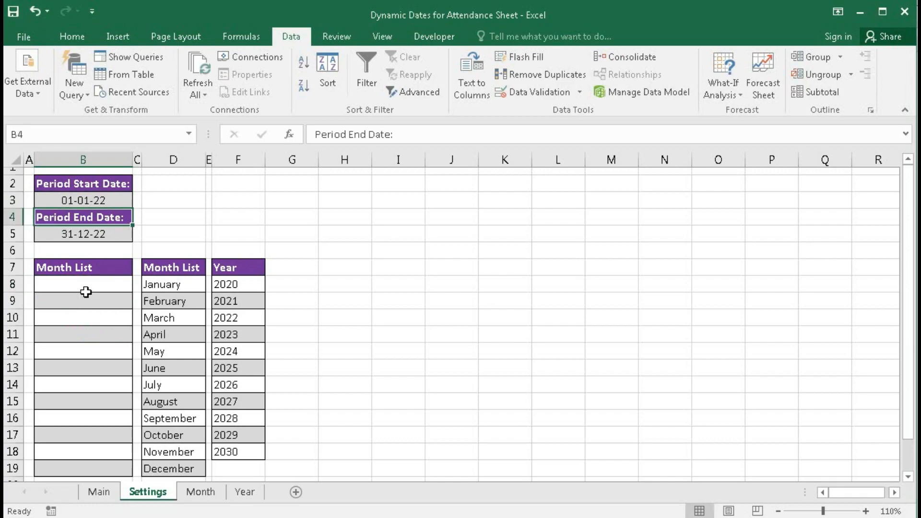
left_click(84, 292)
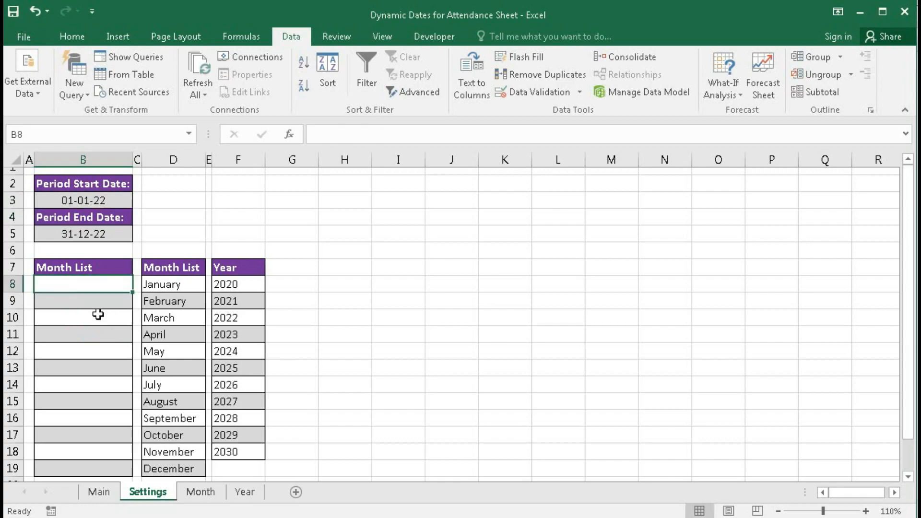
left_click(65, 203)
left_click(68, 233)
left_click(76, 207)
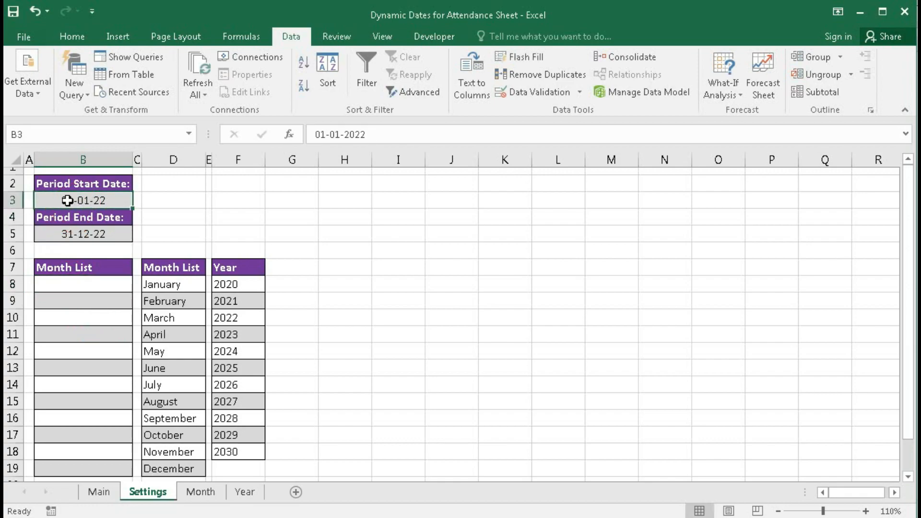
left_click(36, 134)
type("S")
- Name the Period End Date cell B5 as S_PED
left_click(90, 234)
left_click(48, 134)
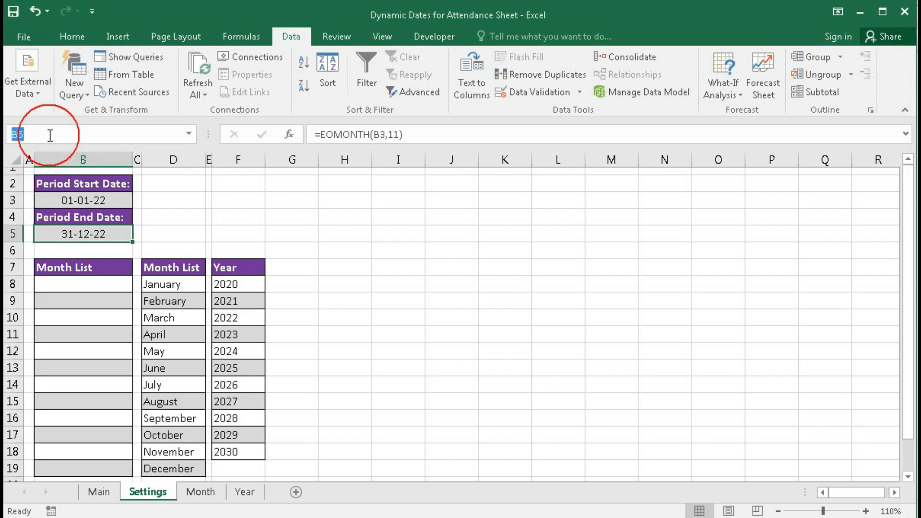
type("S")
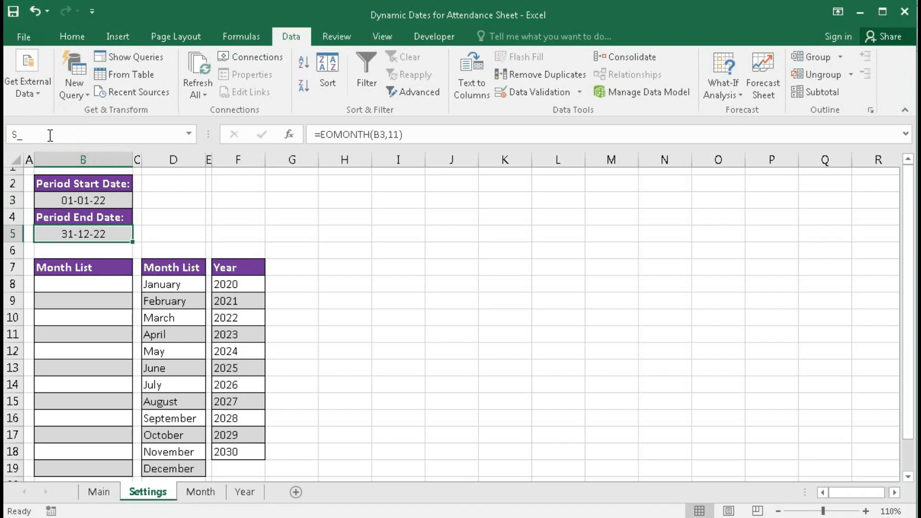
type("_PED")
key("Return")
- Enter the formula =S_PST in B8, the first cell of the Month List
left_click(90, 284)
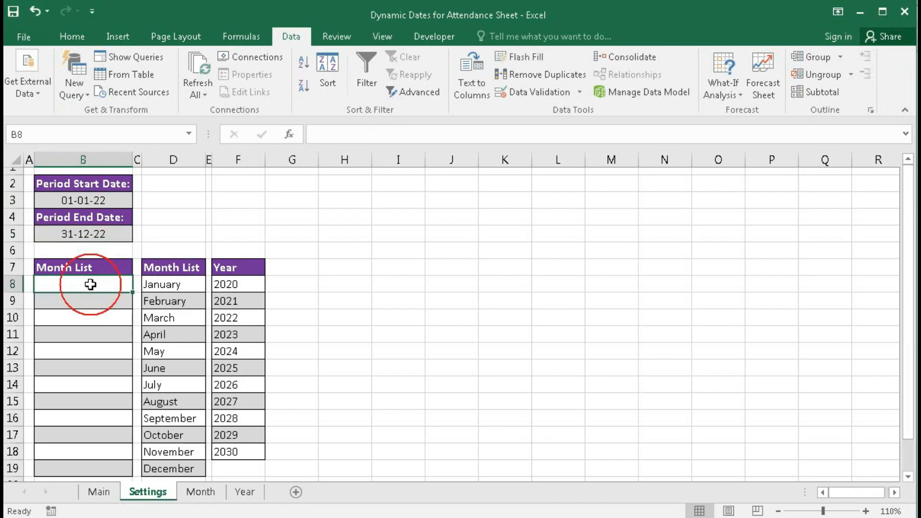
type("=s")
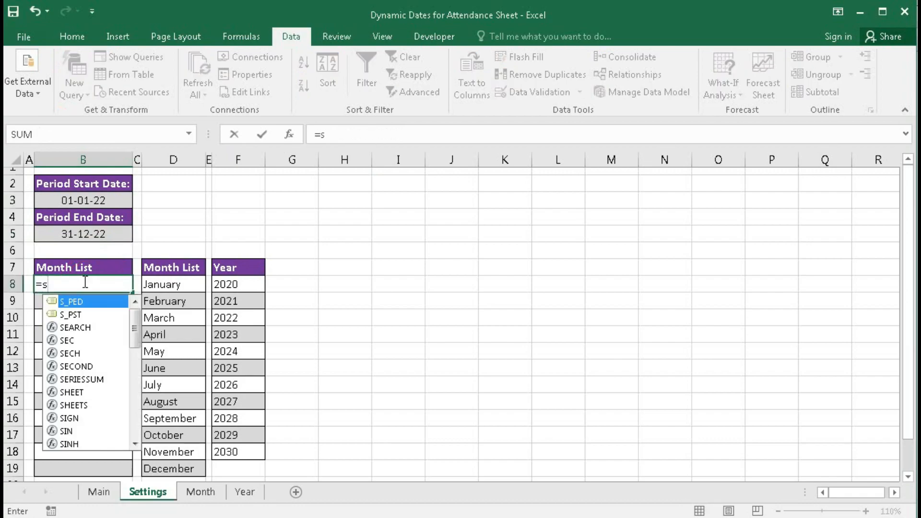
double_click(77, 314)
key("Return")
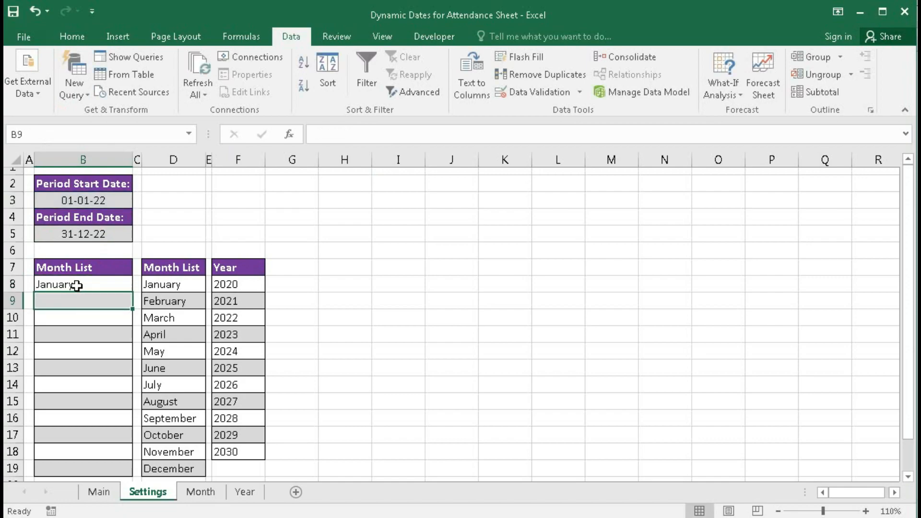
- Reset the number format of the Month List cells B8:B19 to General
left_click_drag(77, 285, 79, 466)
left_click(72, 37)
left_click(523, 63)
left_click(499, 84)
left_click(60, 285)
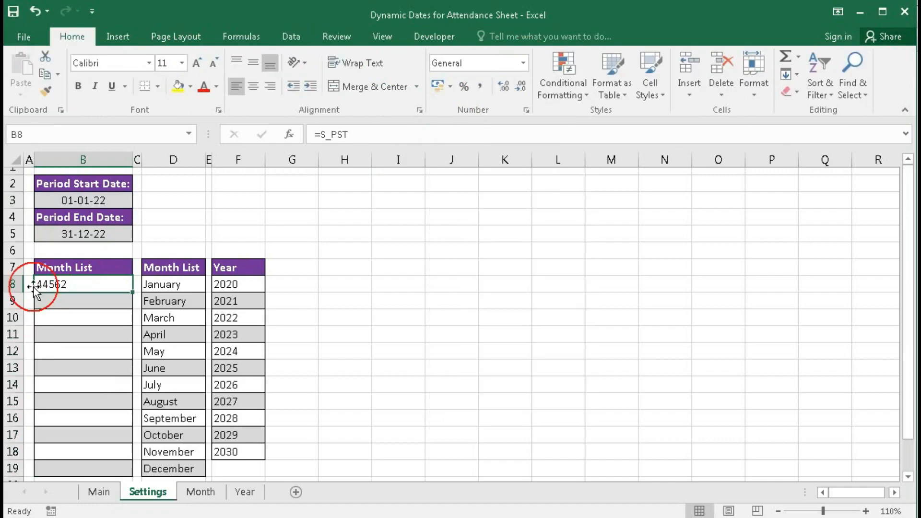
- Apply the custom number format mmmm to cell B8
right_click(77, 285)
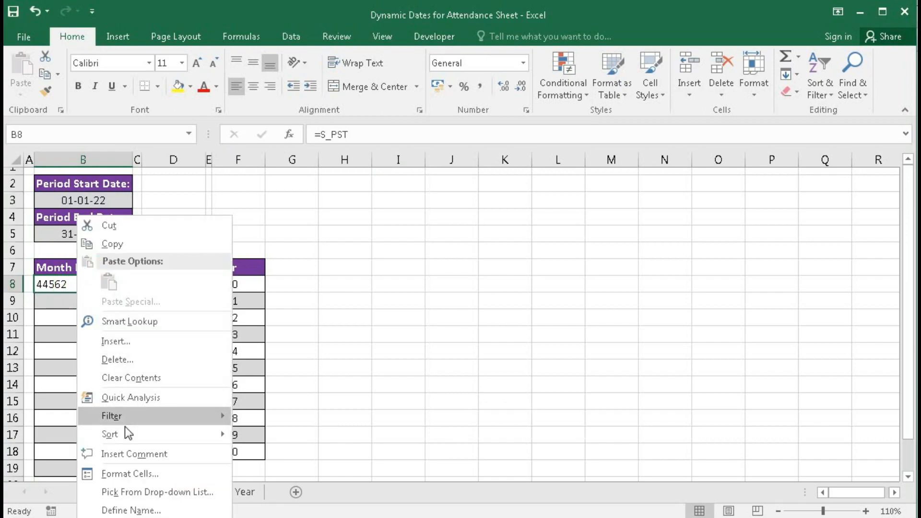
left_click(121, 474)
left_click_drag(160, 187, 385, 131)
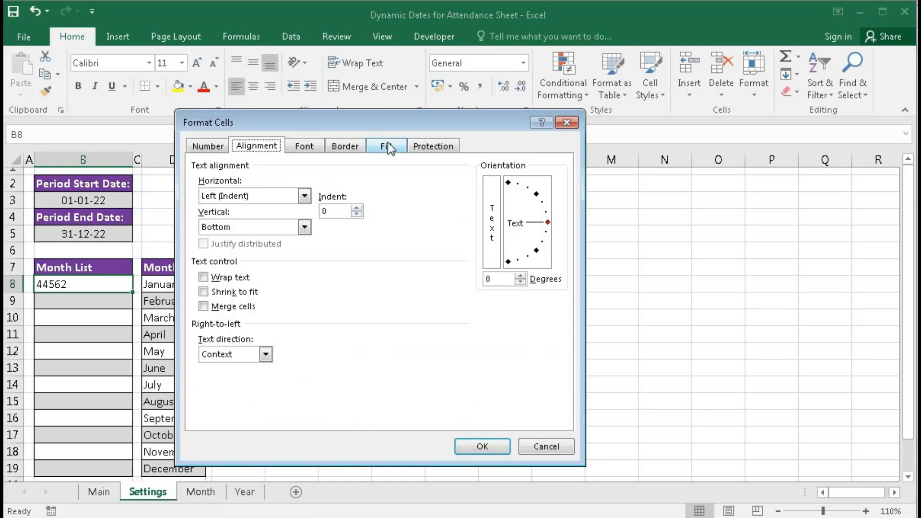
left_click(210, 146)
left_click(206, 288)
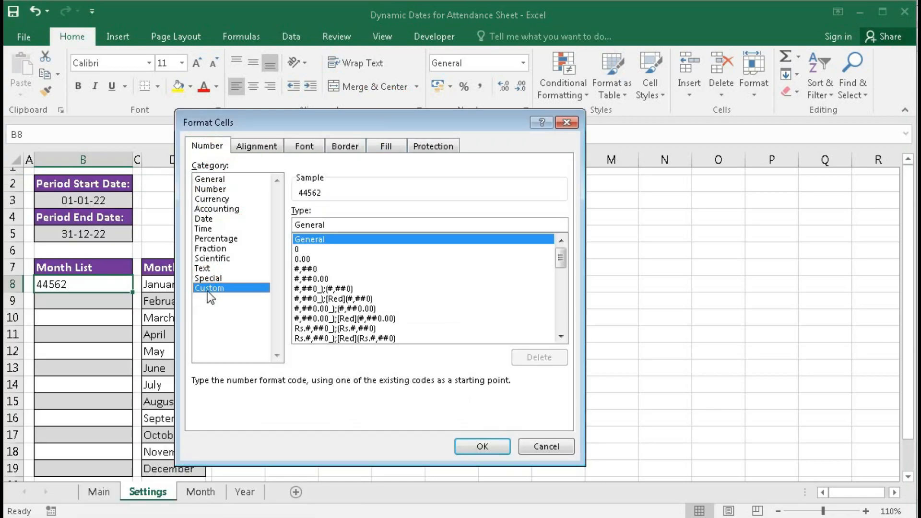
double_click(348, 224)
type("mm")
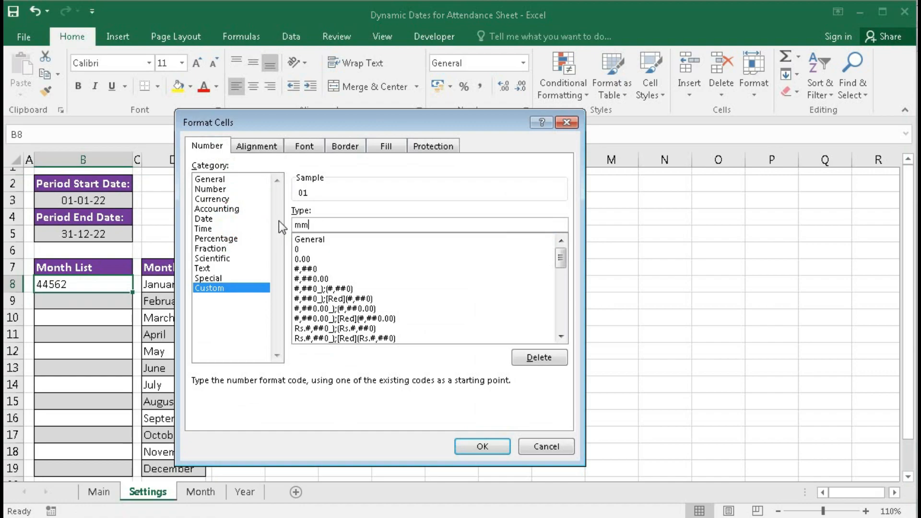
type("mm")
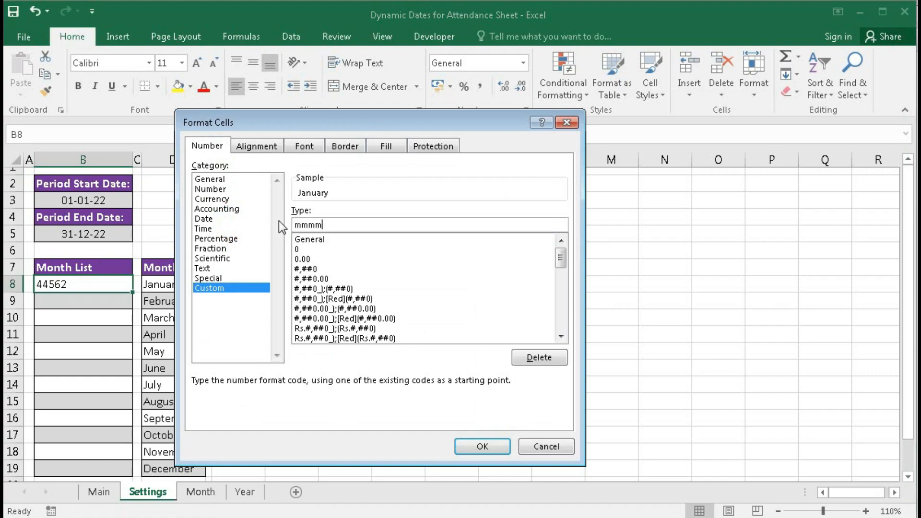
left_click(482, 446)
- Enter the formula =DATE(YEAR(B8),MONTH(B8)+1,DAY(B8)) in B9 and fill it down to B19
left_click(86, 301)
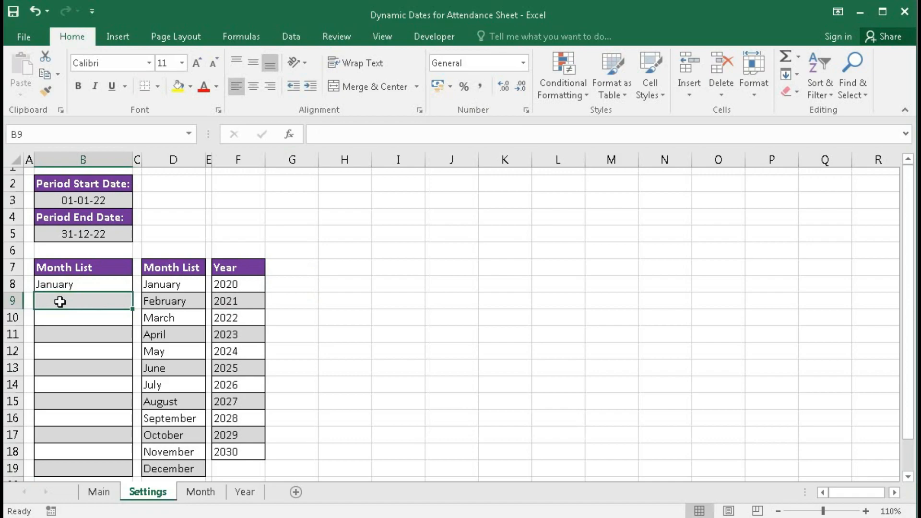
type("=")
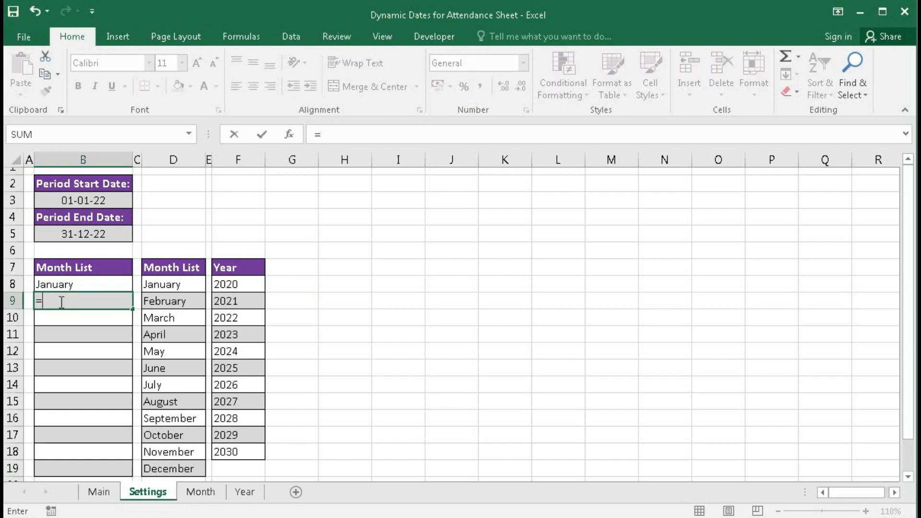
type("dat")
key("BackSpace")
type("te")
key("Tab")
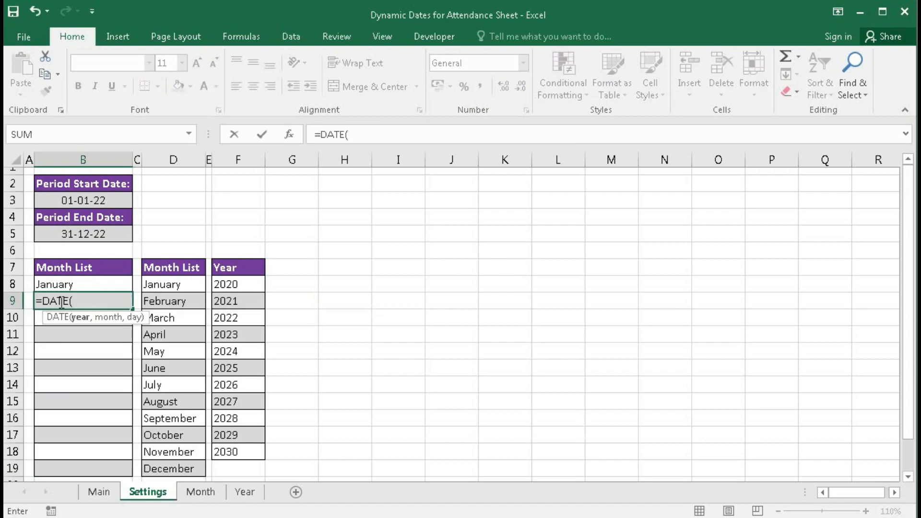
type("ye")
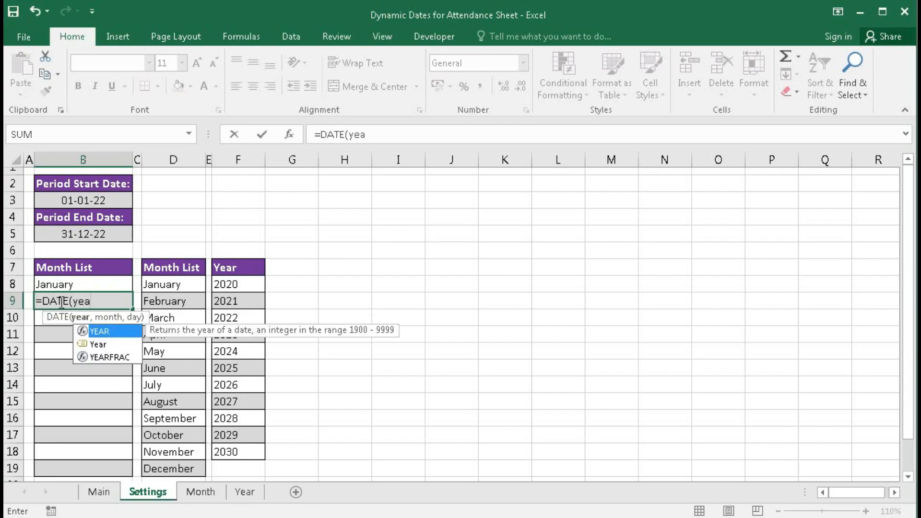
type("a")
key("Tab")
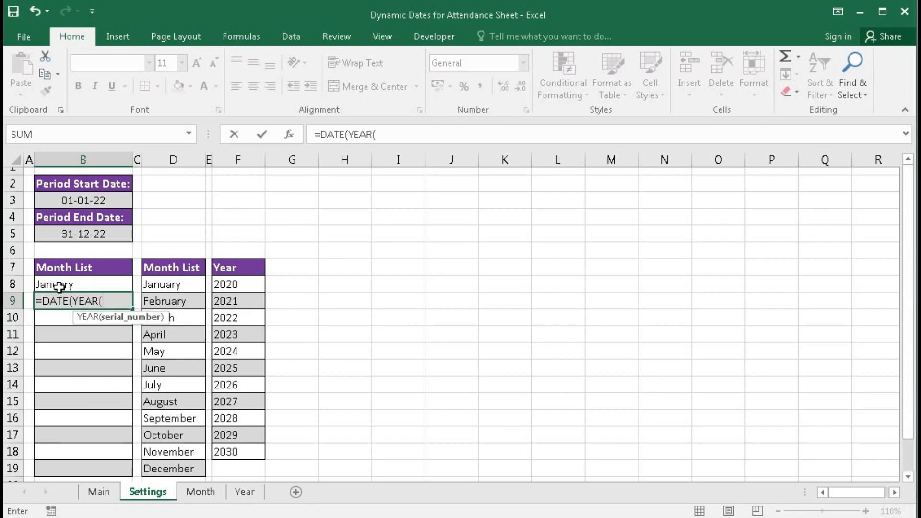
left_click(59, 285)
type(")")
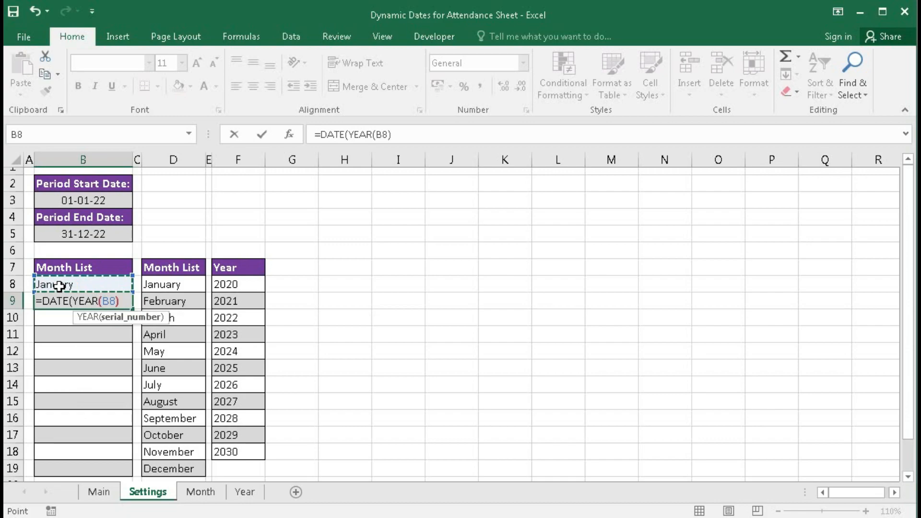
type(",mont")
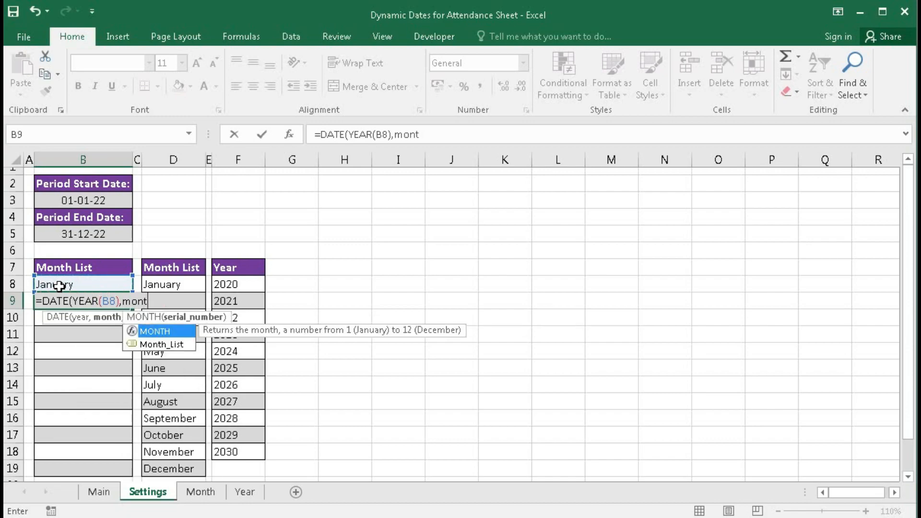
key("Tab")
left_click(59, 286)
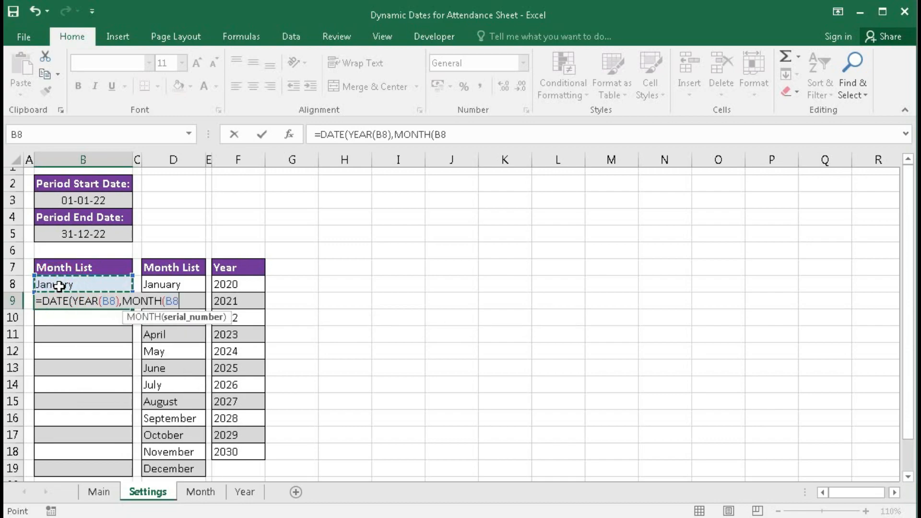
type(")+1,DAY(")
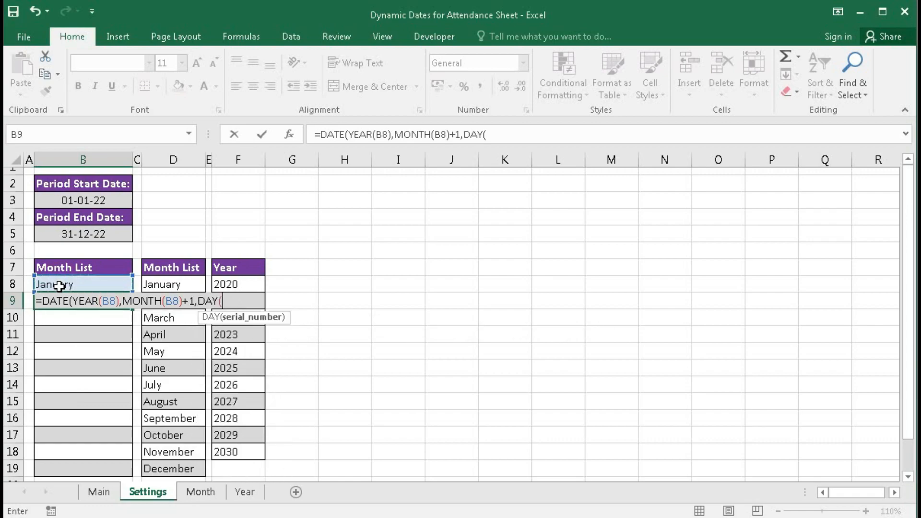
left_click(59, 286)
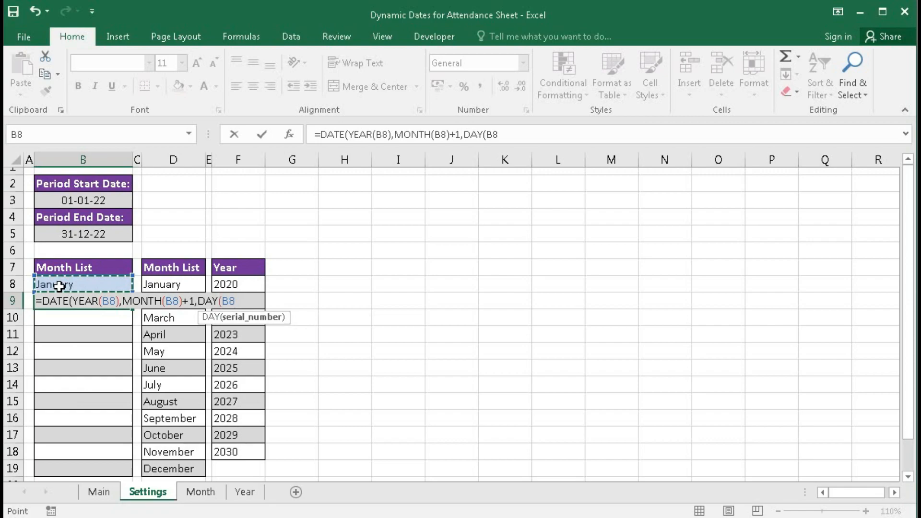
type(")")
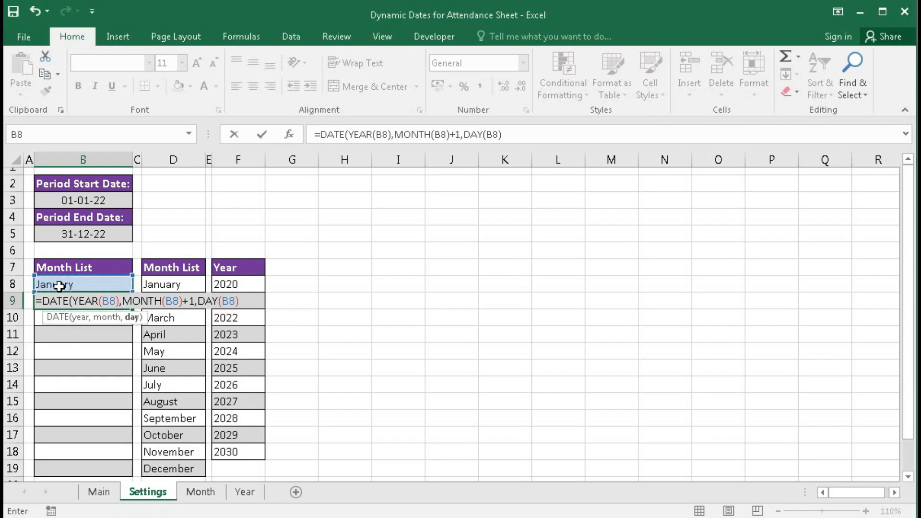
type(")")
key("Return")
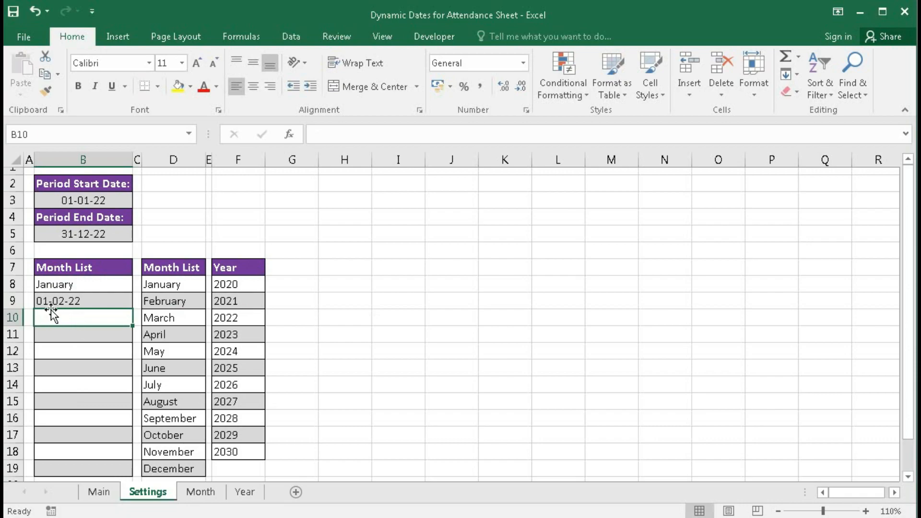
left_click(119, 302)
left_click_drag(133, 309, 110, 473)
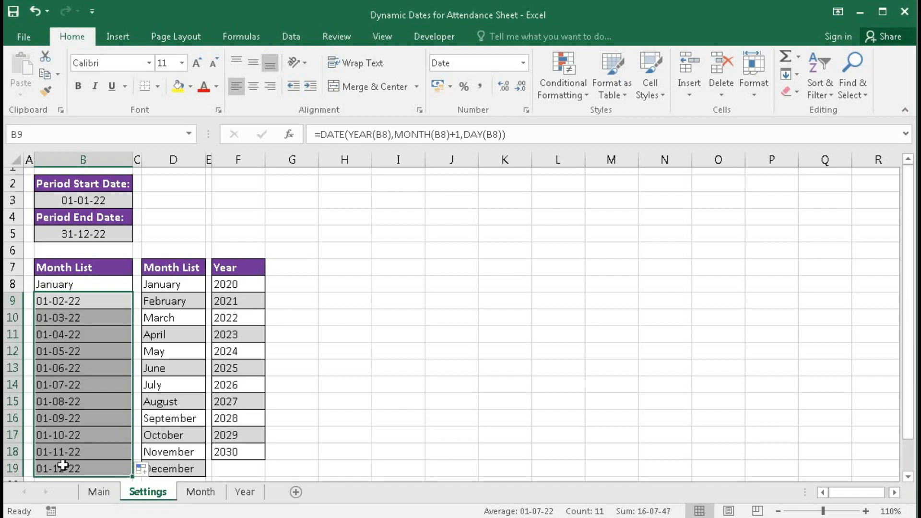
- Set the Period Start Date in B3 to 01-04-2022
double_click(79, 200)
key("BackSpace")
type("4")
key("Return")
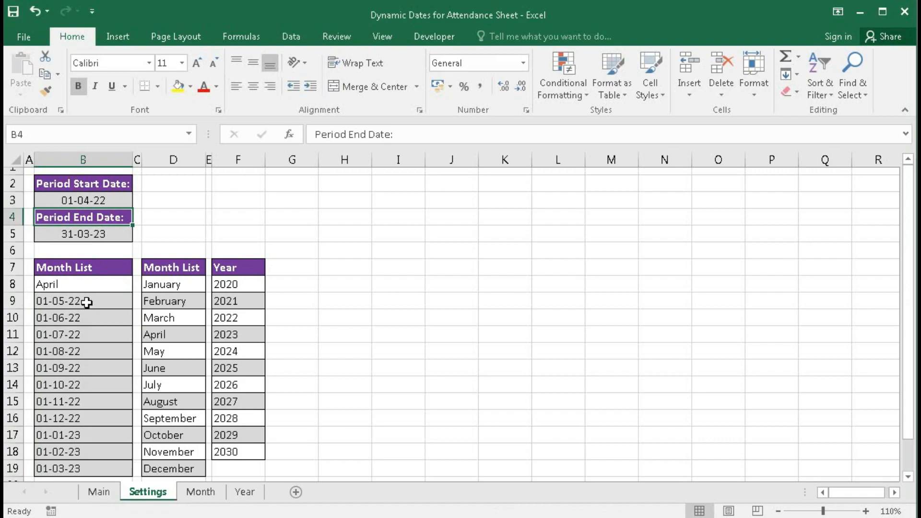
- Copy the formatting of B8 onto the remaining Month List cells B9:B19 with Format Painter
left_click(96, 287)
left_click(45, 90)
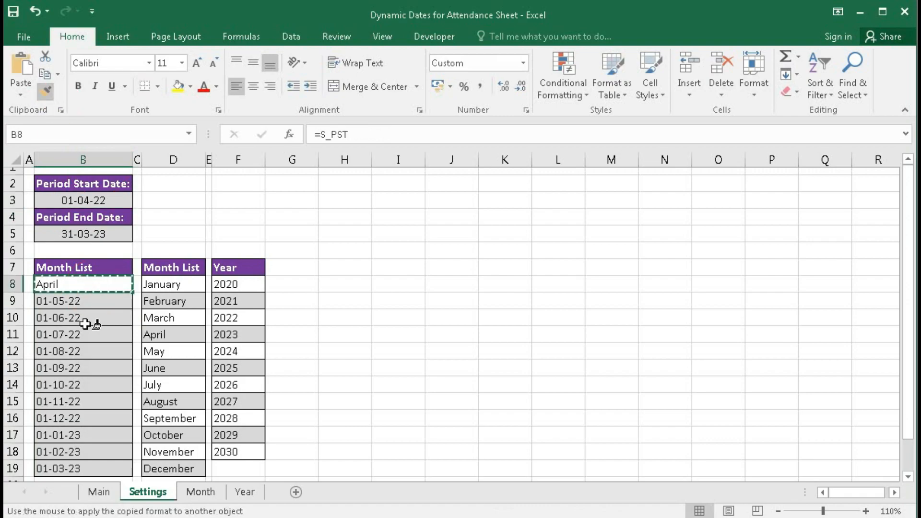
left_click_drag(86, 300, 80, 464)
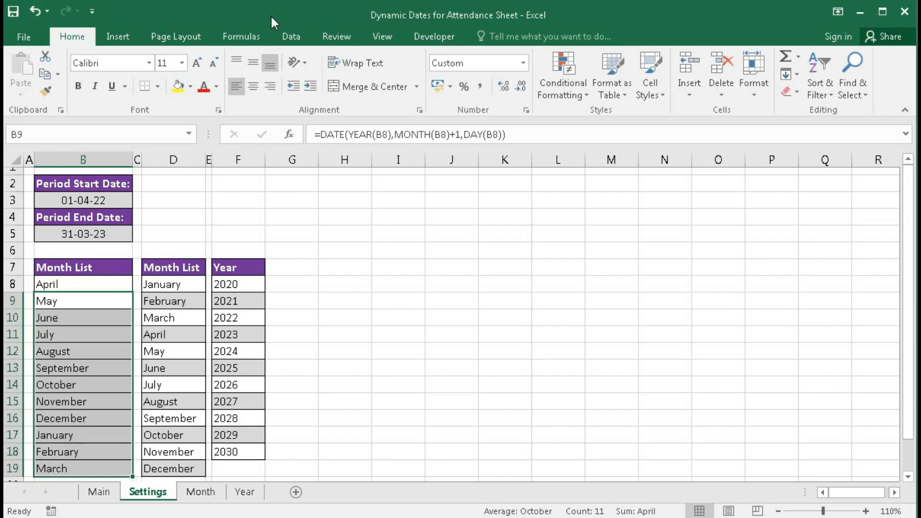
- Delete the existing defined names Month_List and Year from the workbook
left_click(242, 36)
left_click(429, 78)
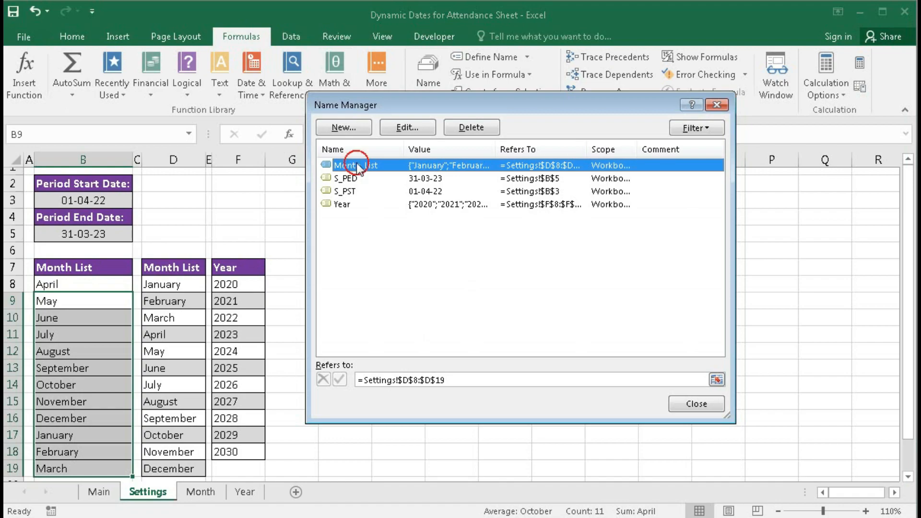
left_click(471, 127)
left_click(440, 311)
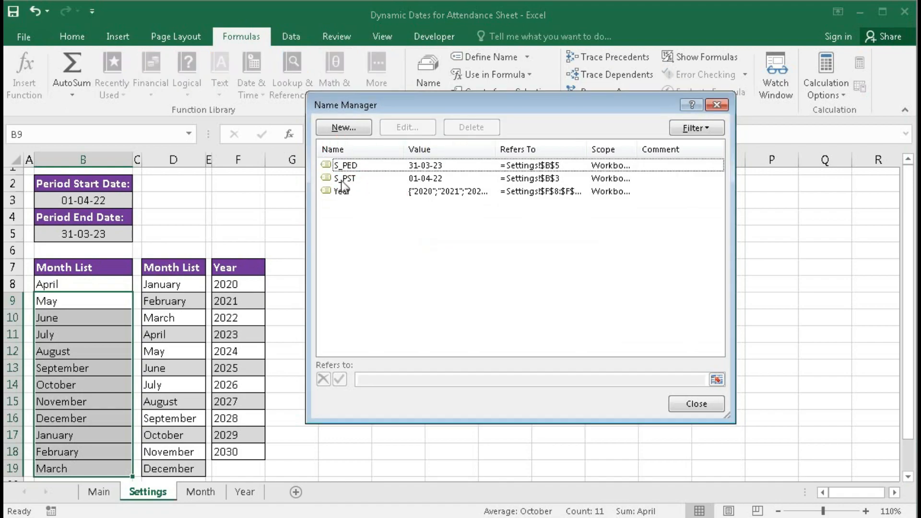
left_click(342, 191)
left_click(471, 128)
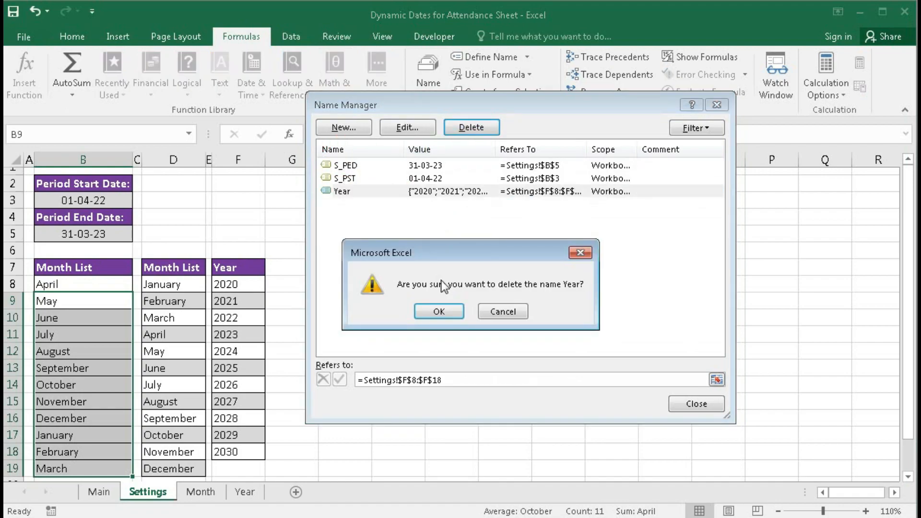
left_click(423, 311)
left_click(681, 406)
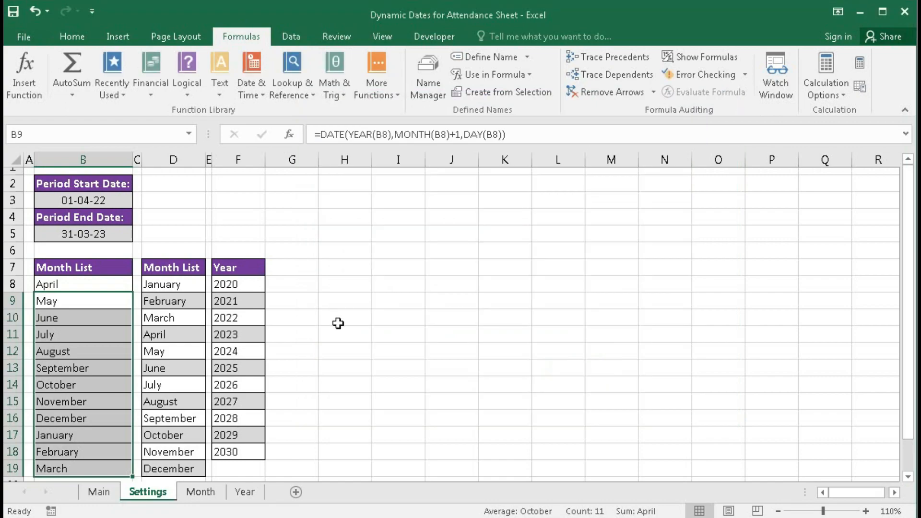
- Create the defined name Month_List from the selection B7:B19, using its header row, and review it in the Name Manager
left_click_drag(60, 272, 55, 462)
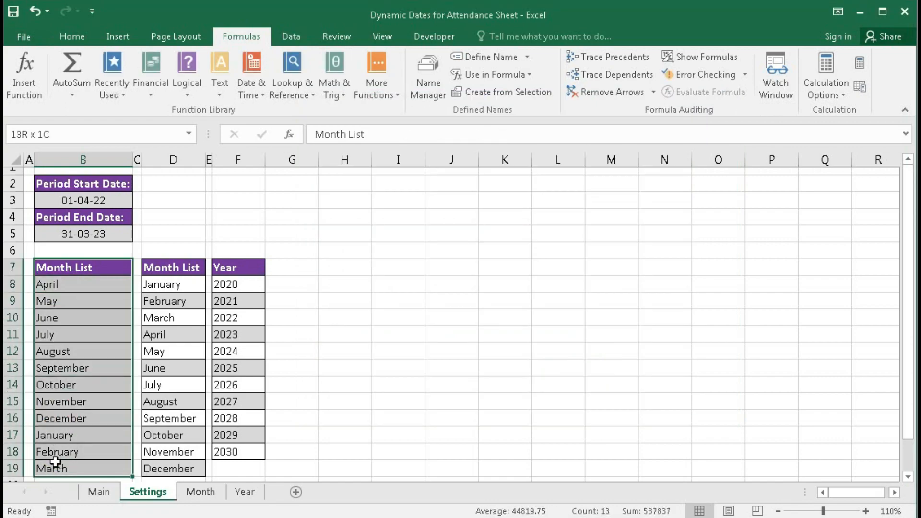
left_click(482, 94)
left_click(506, 305)
left_click(424, 72)
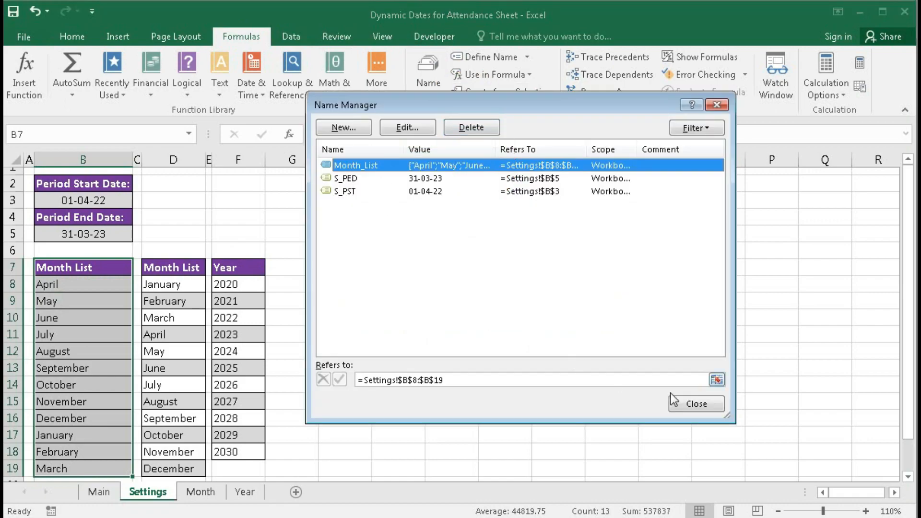
left_click(690, 404)
- On the Month sheet, add list data validation to merged cell S1 with the defined name Month_List as its source
left_click(201, 492)
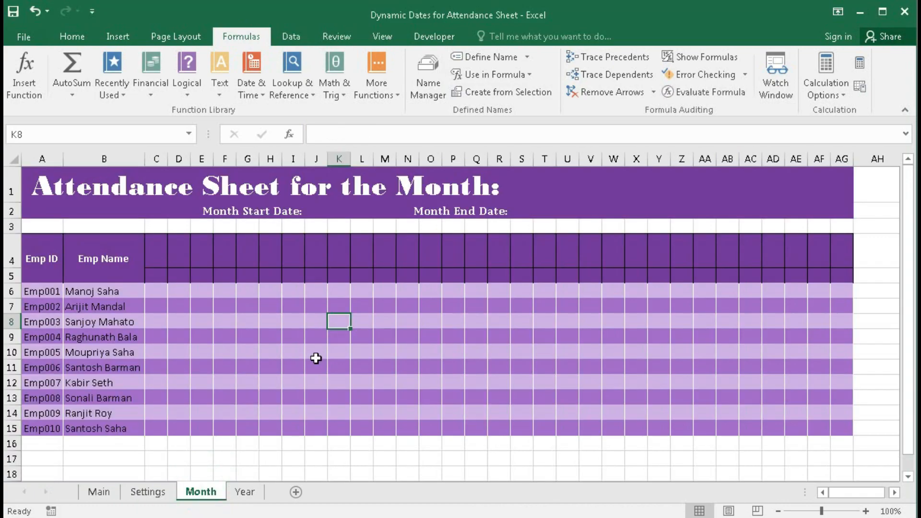
left_click(564, 186)
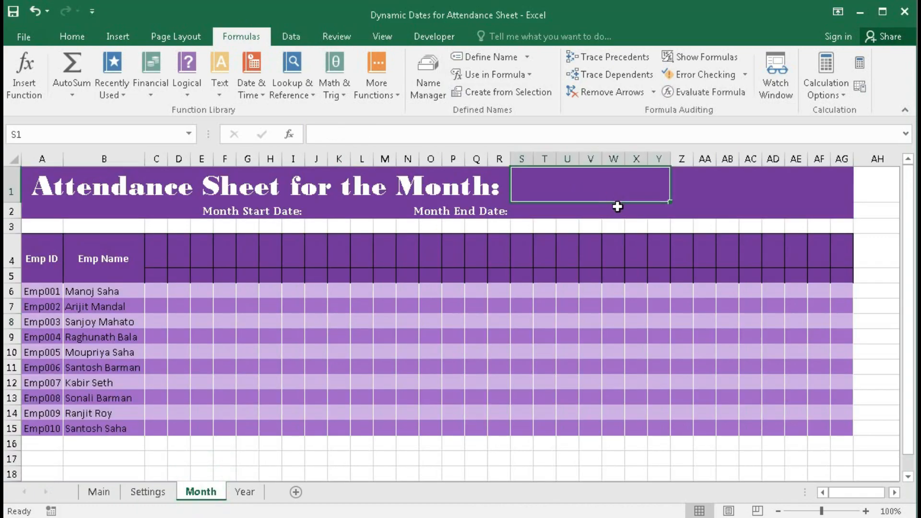
left_click(290, 36)
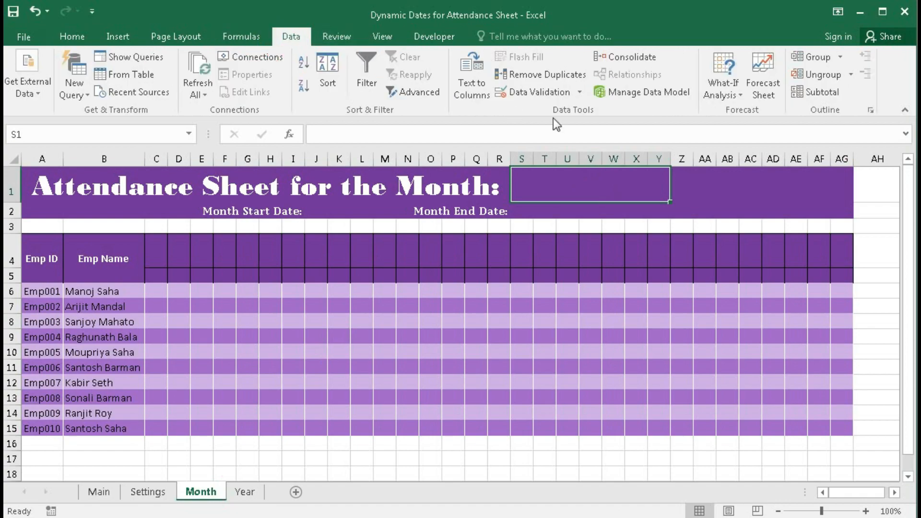
left_click(548, 102)
left_click(501, 224)
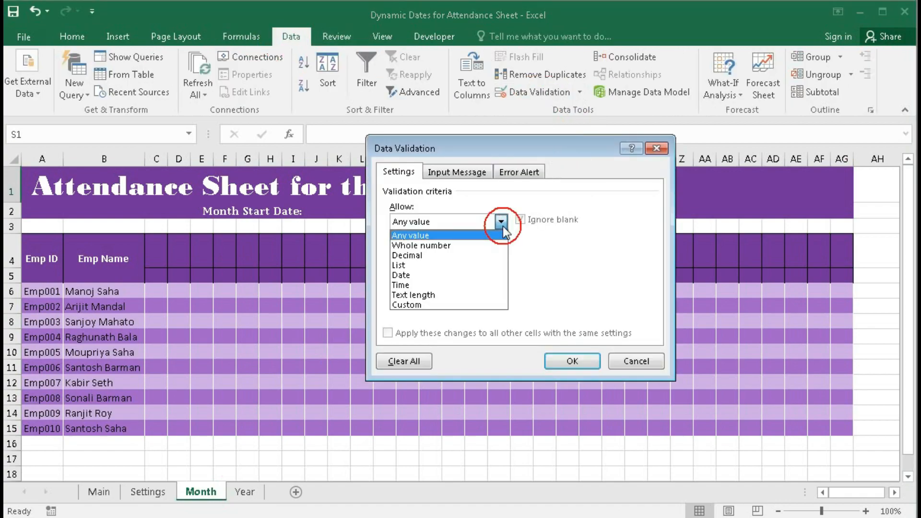
left_click(430, 264)
left_click(427, 281)
key("F3")
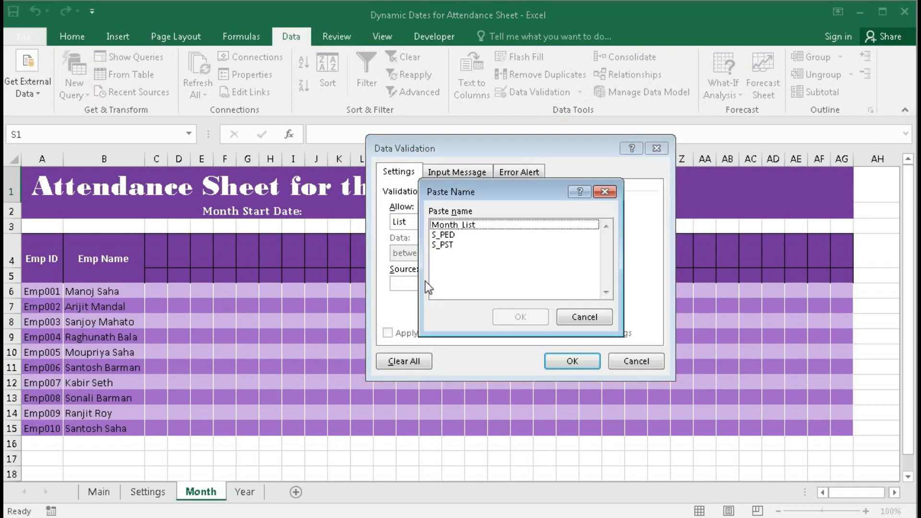
left_click(451, 225)
left_click(521, 316)
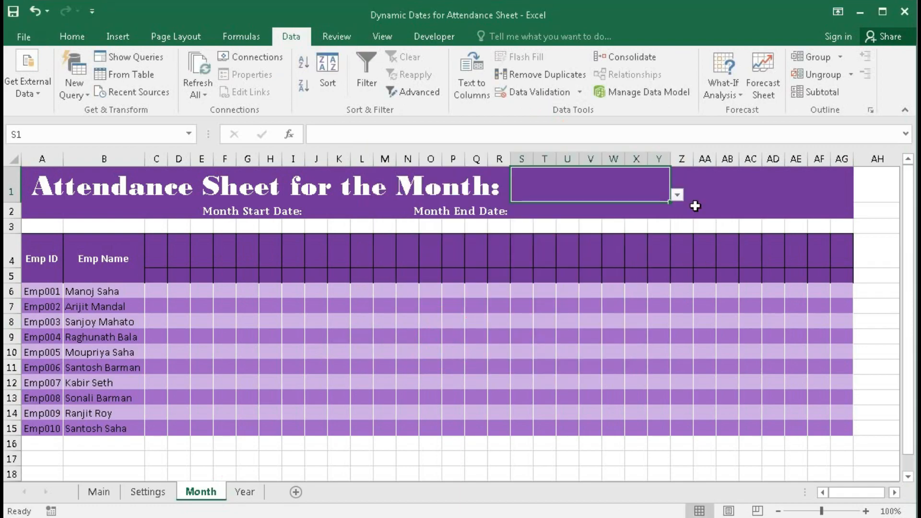
- Choose April from the list in S1 and apply the custom number format mmmm to the cell
left_click(677, 196)
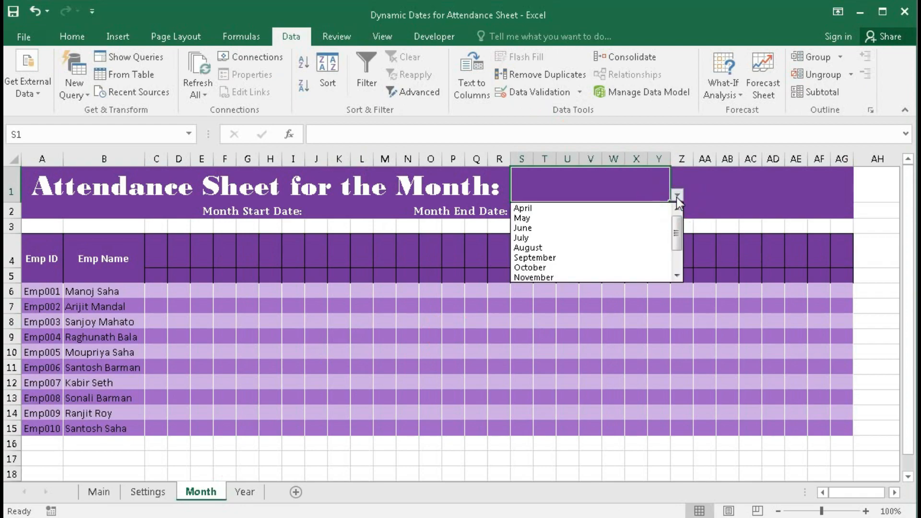
left_click(582, 209)
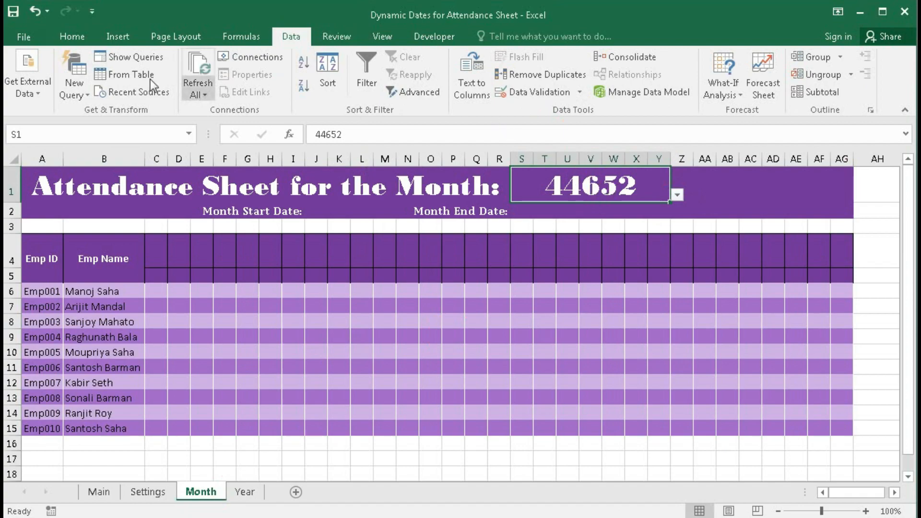
left_click(83, 38)
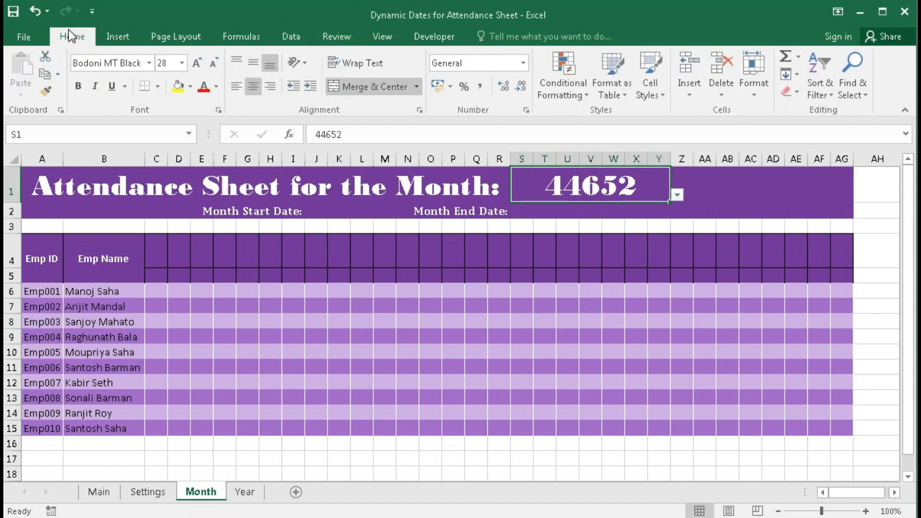
left_click(523, 64)
left_click(523, 65)
left_click(526, 109)
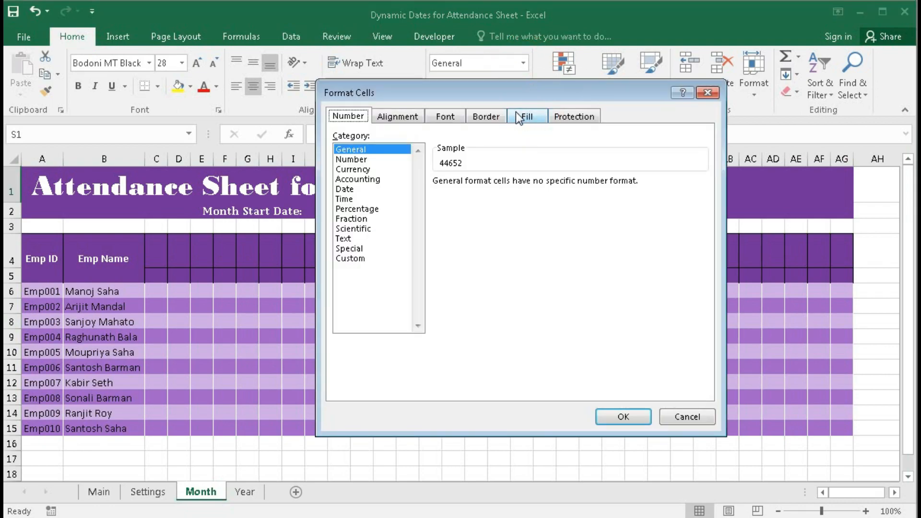
left_click(350, 259)
double_click(478, 193)
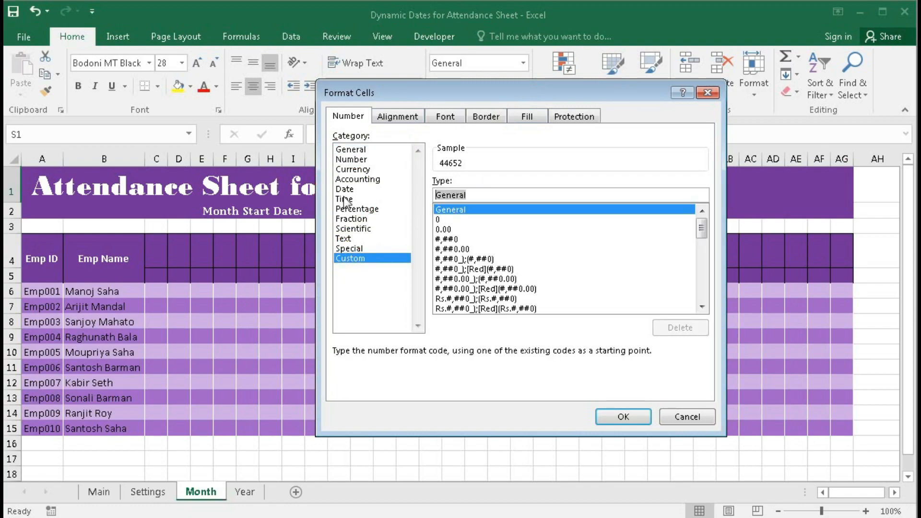
type("mmmm")
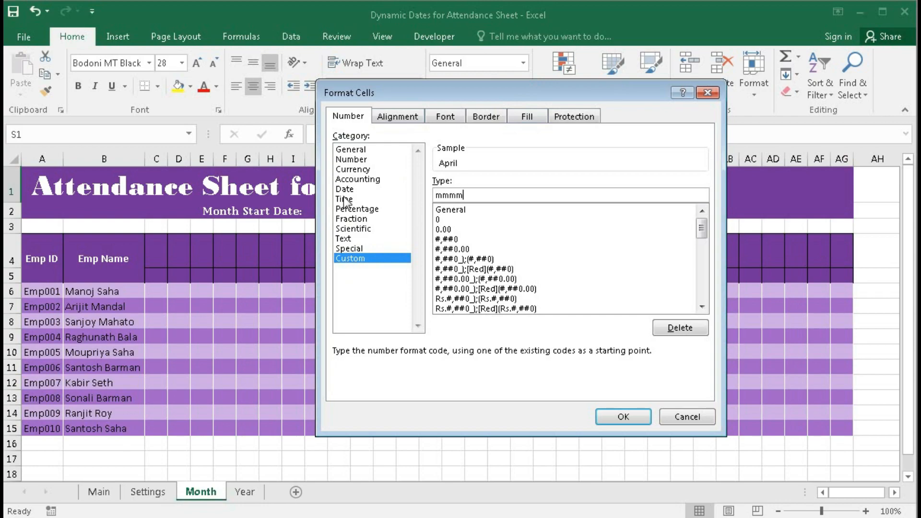
left_click(609, 416)
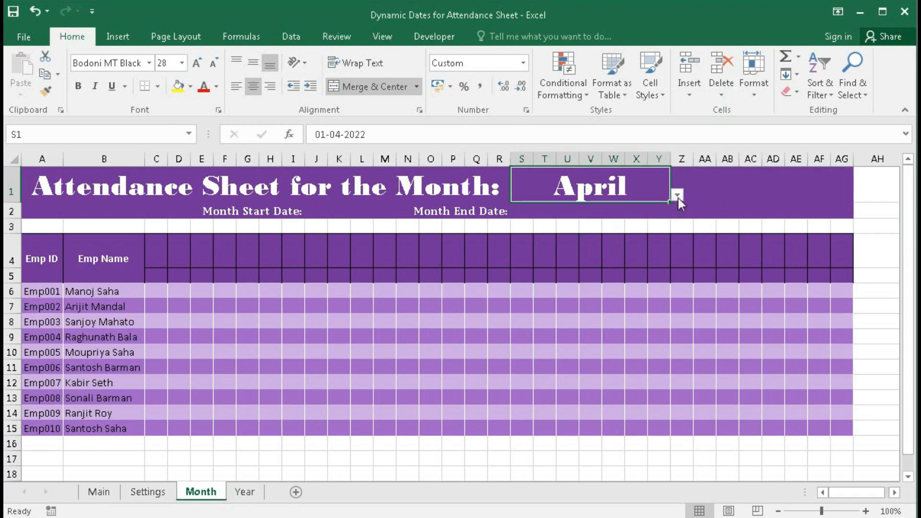
- Enter the formula =S1 in merged cell Z1, beside the month in the title row
left_click(708, 188)
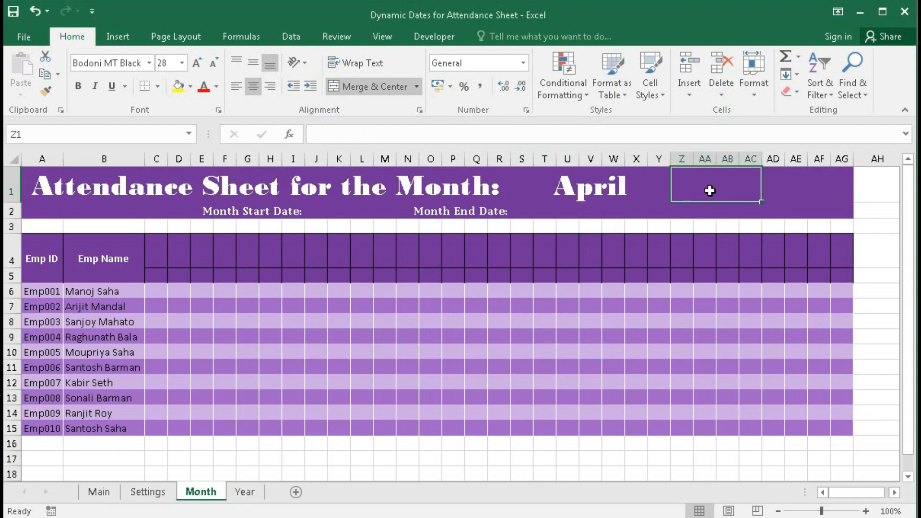
type("=")
left_click(607, 196)
key("Return")
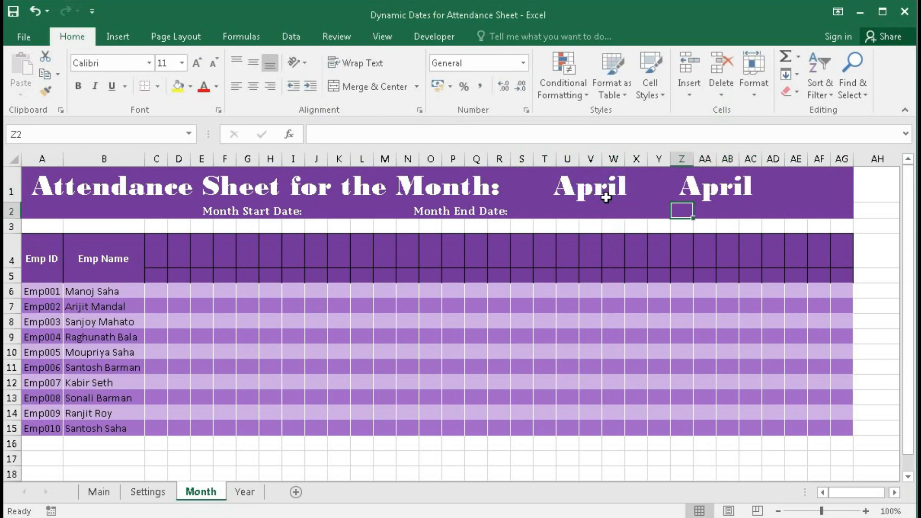
- Apply the custom number format yyyy to cell Z1
left_click(705, 192)
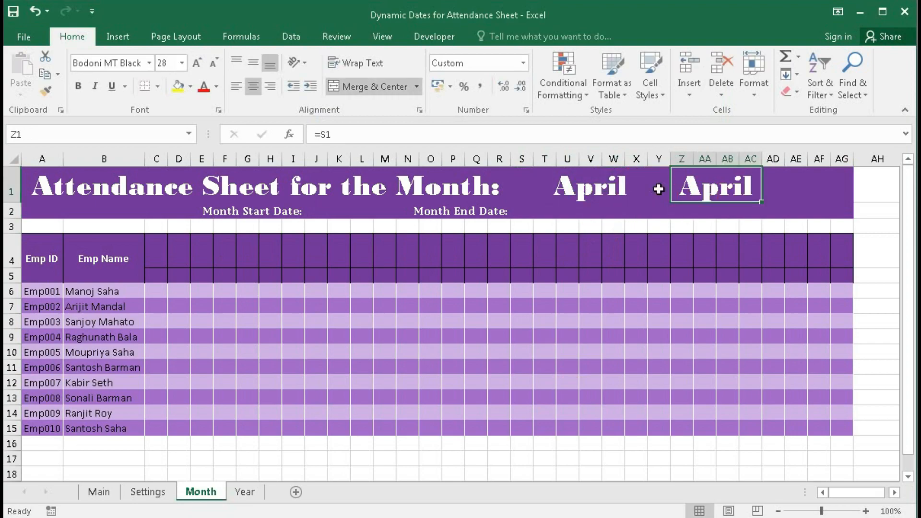
left_click(523, 63)
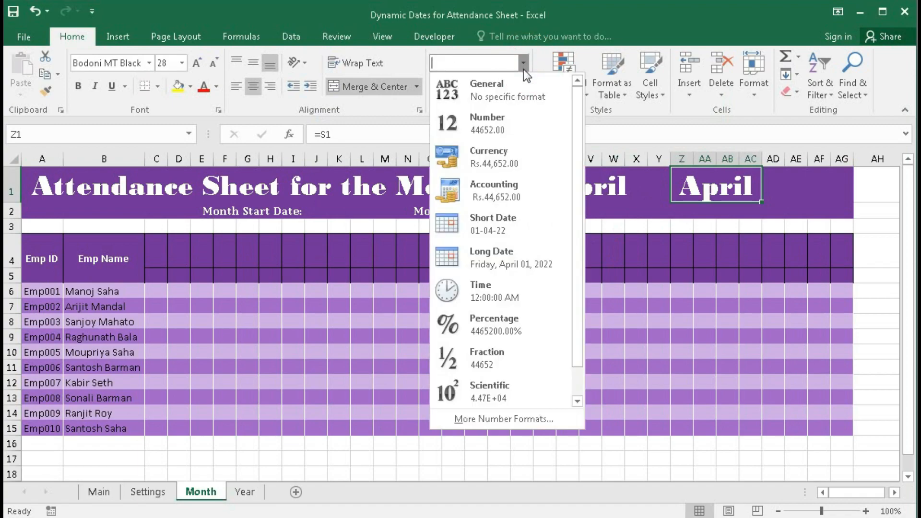
left_click(551, 45)
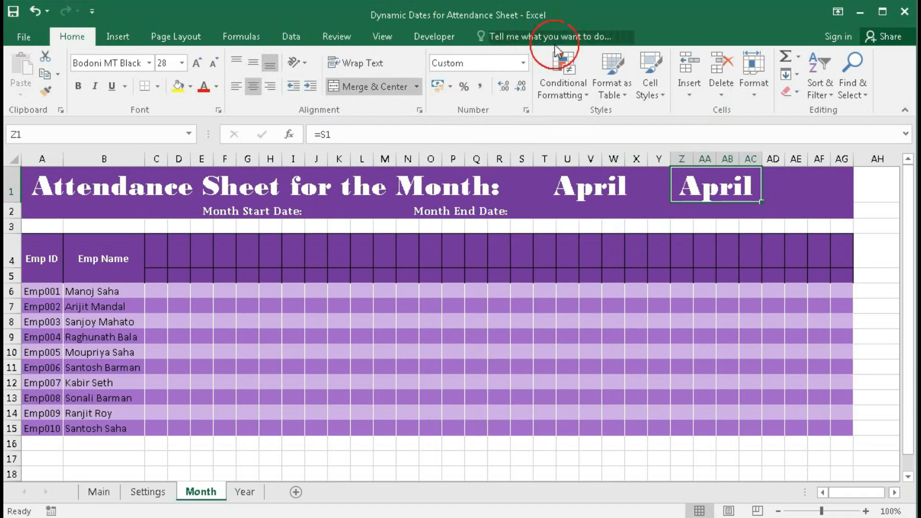
left_click(527, 111)
left_click_drag(495, 86, 376, 95)
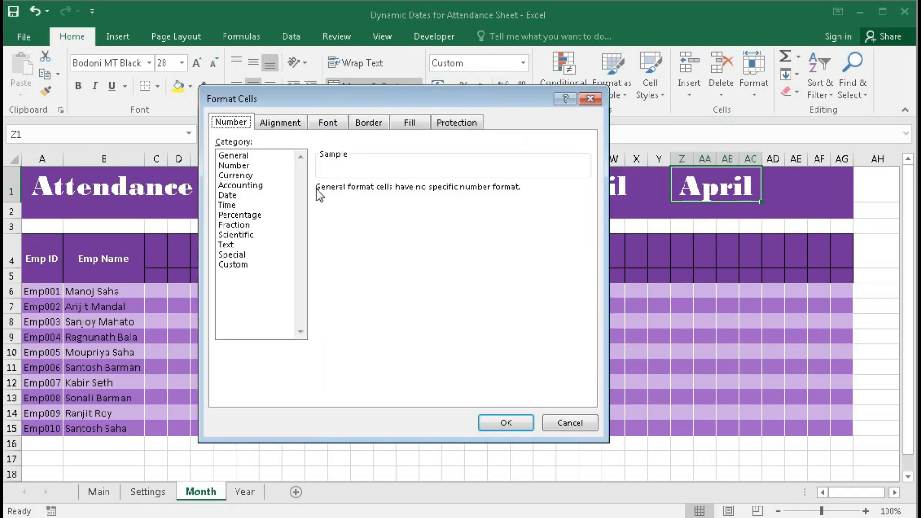
left_click(230, 265)
left_click_drag(365, 201, 183, 197)
type("yyyy")
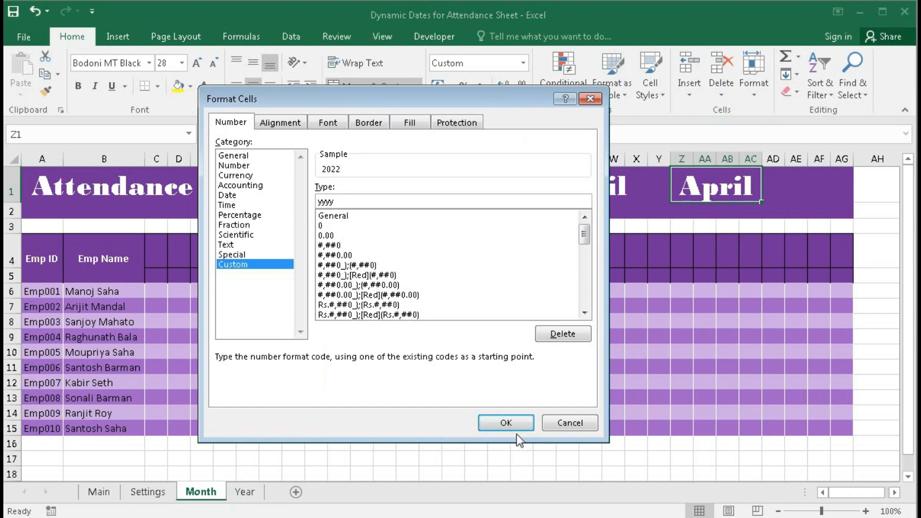
left_click(509, 424)
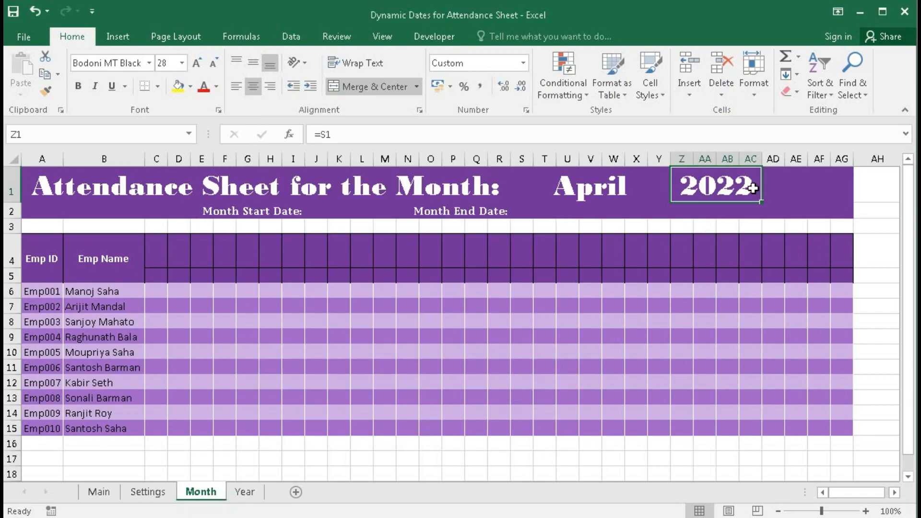
left_click(605, 188)
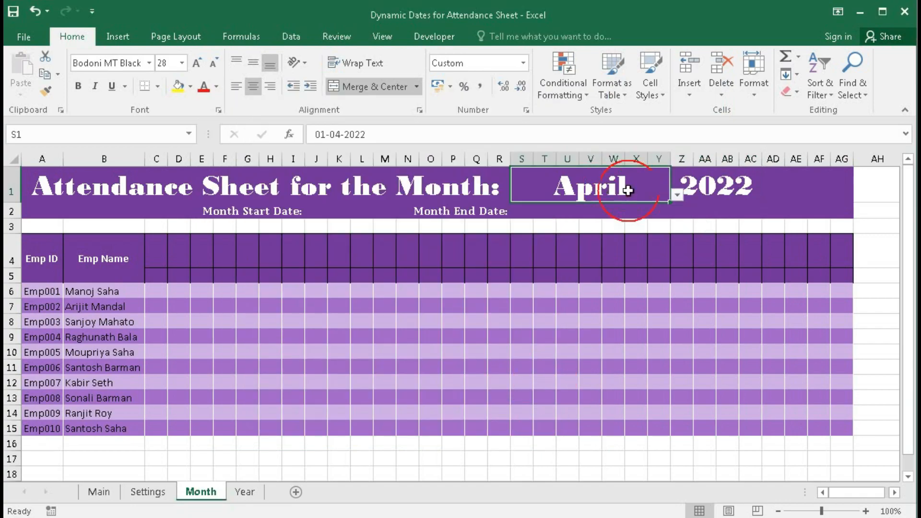
left_click(706, 191)
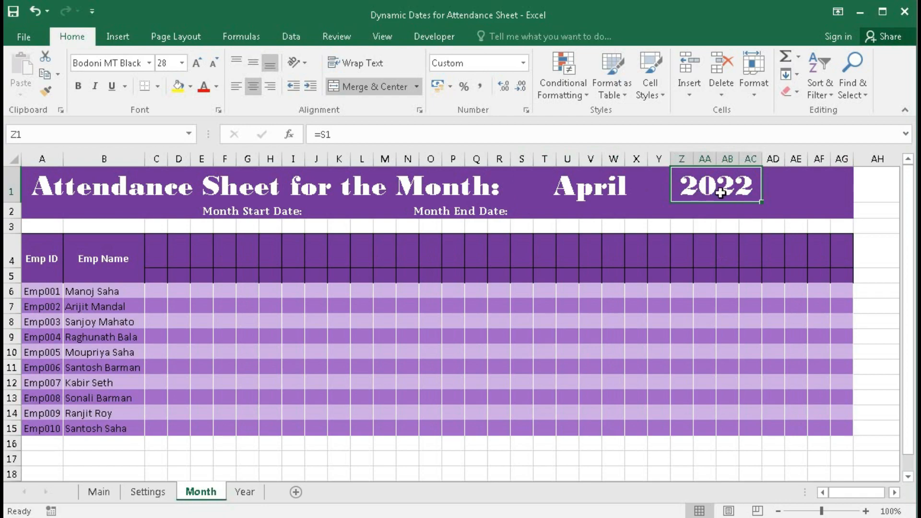
- Enter the formula =S1 in J2 as the Month Start Date
left_click(331, 213)
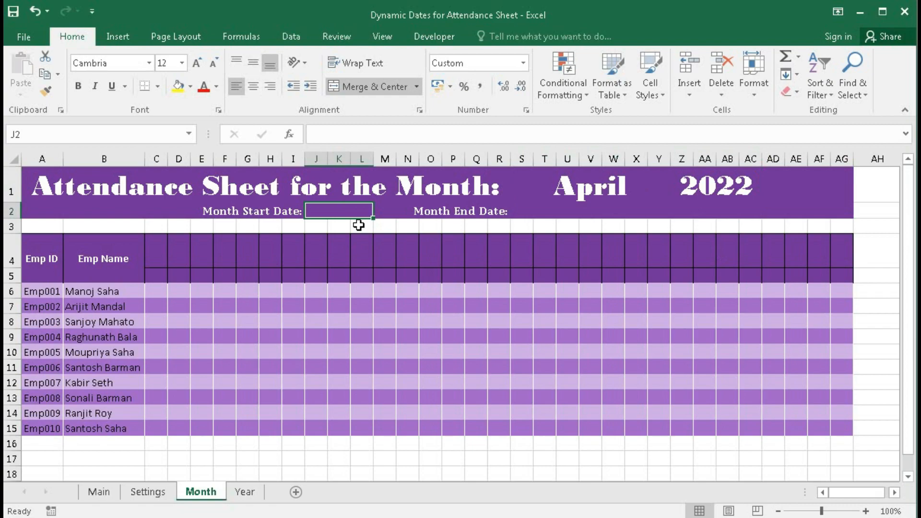
type("=")
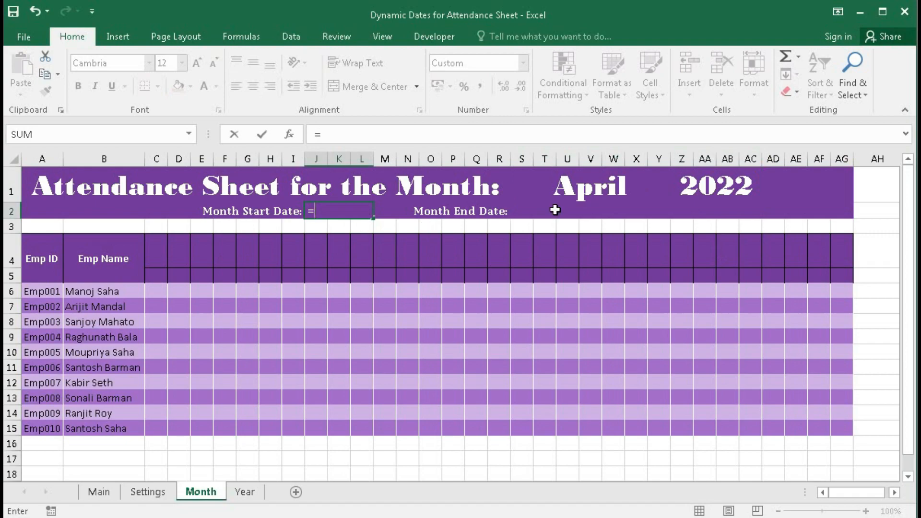
left_click(584, 189)
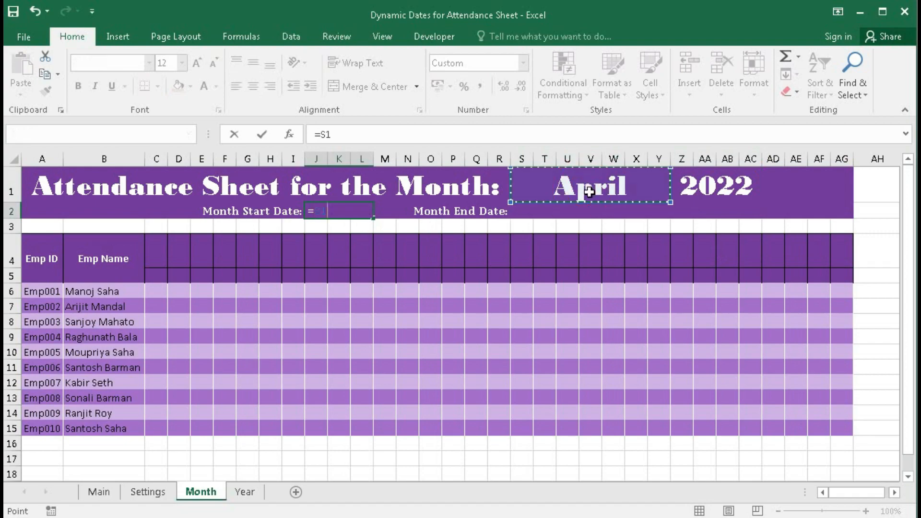
key("Return")
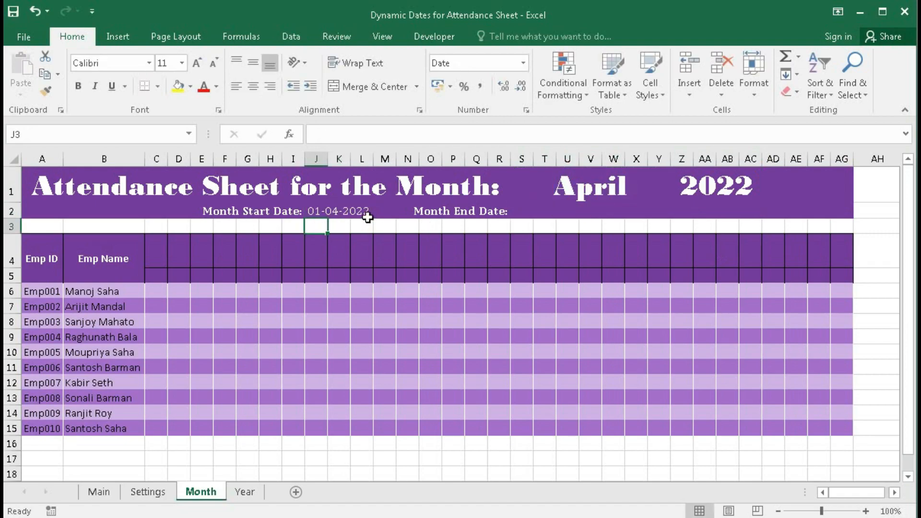
- Switch the month in S1 to May and select the Month End Date cell S2
left_click(663, 190)
left_click(676, 195)
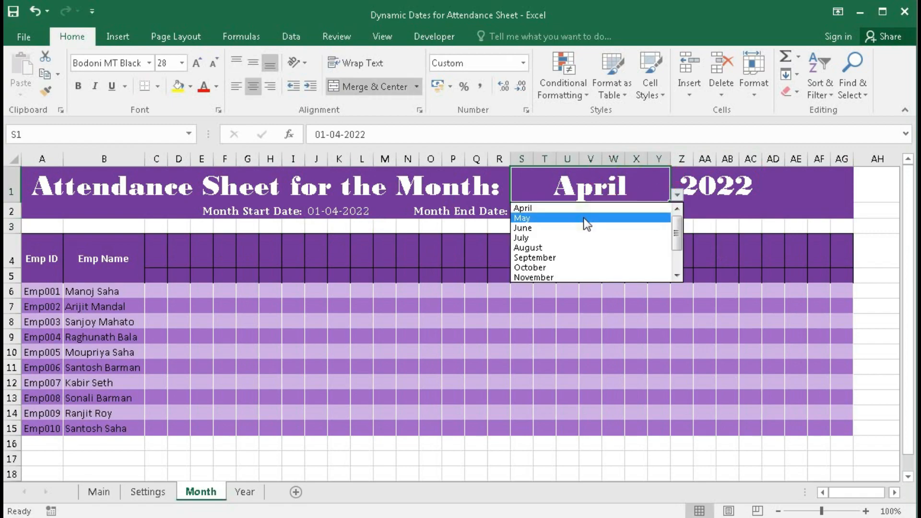
left_click(584, 218)
left_click(566, 215)
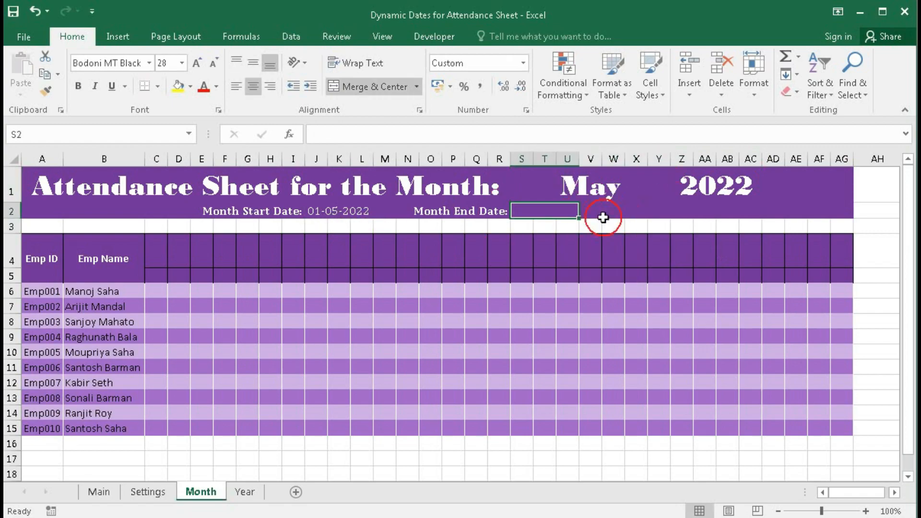
- Enter the formula =EOMONTH(J2,0) in S2 as the Month End Date
type("=")
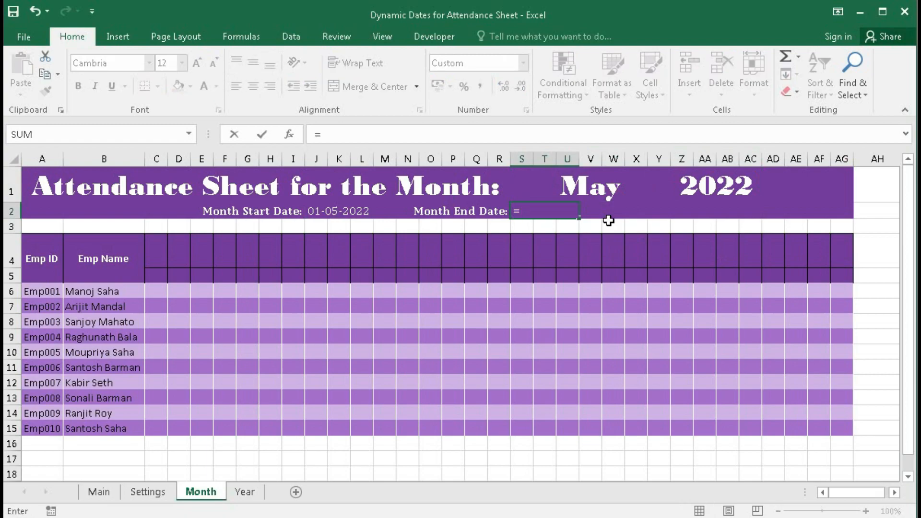
type("eo")
key("Tab")
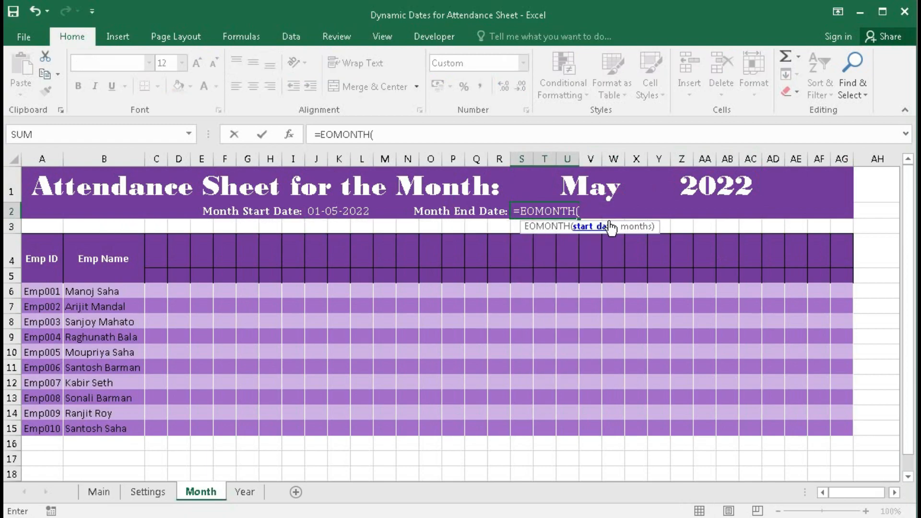
left_click(342, 210)
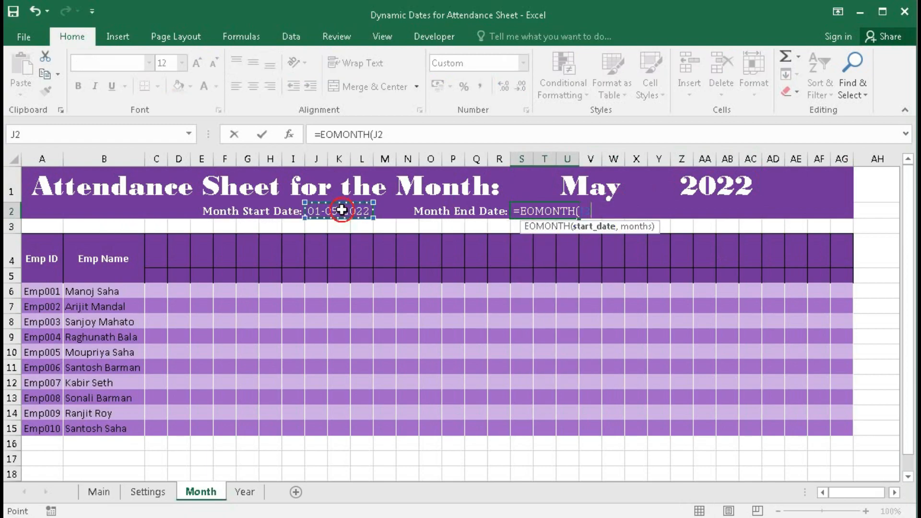
type(",")
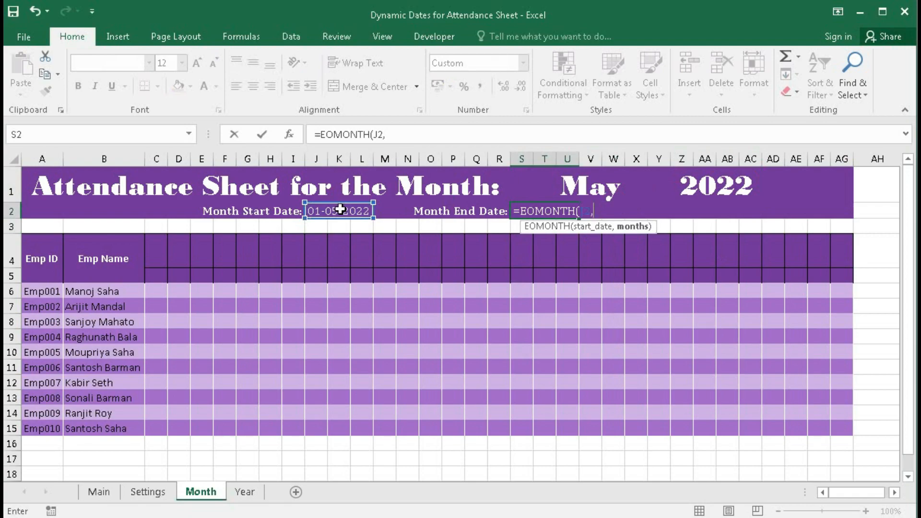
type("0")
key("Return")
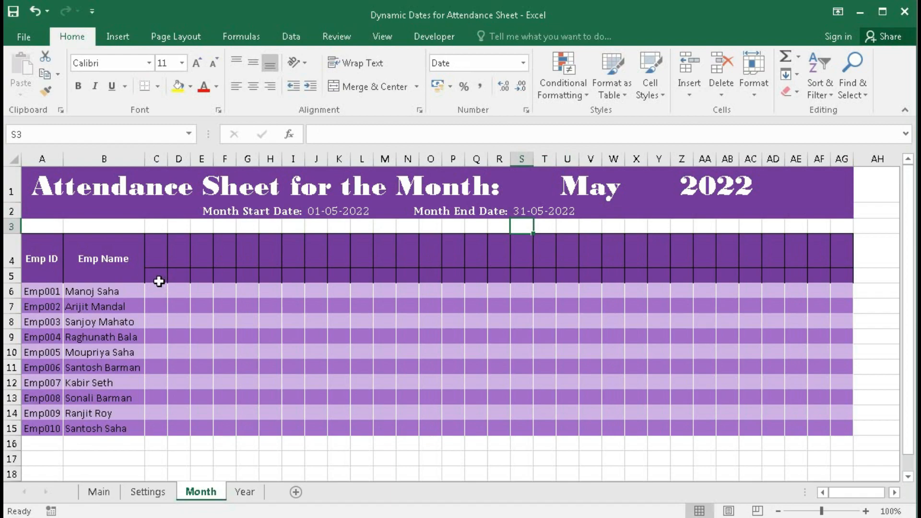
- Enter the formula =J2 in C5 as the first day number of the attendance grid
left_click(159, 280)
type("=")
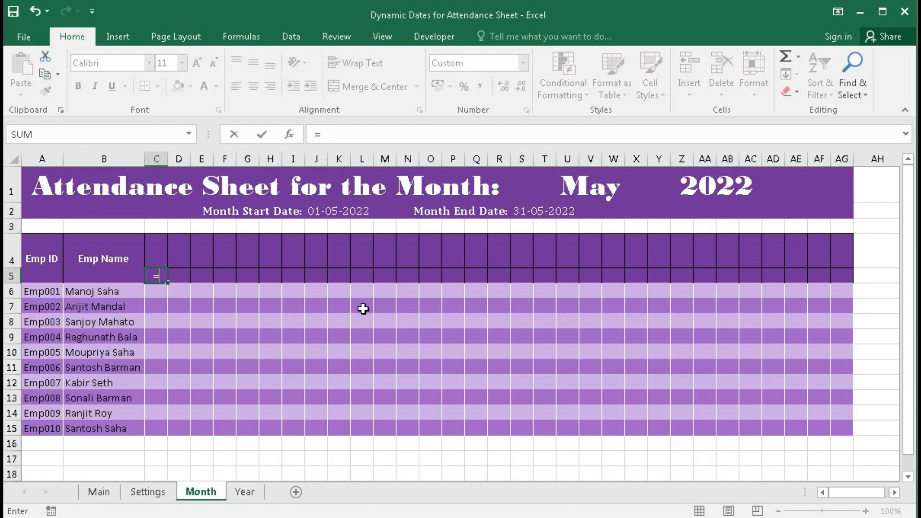
left_click(347, 214)
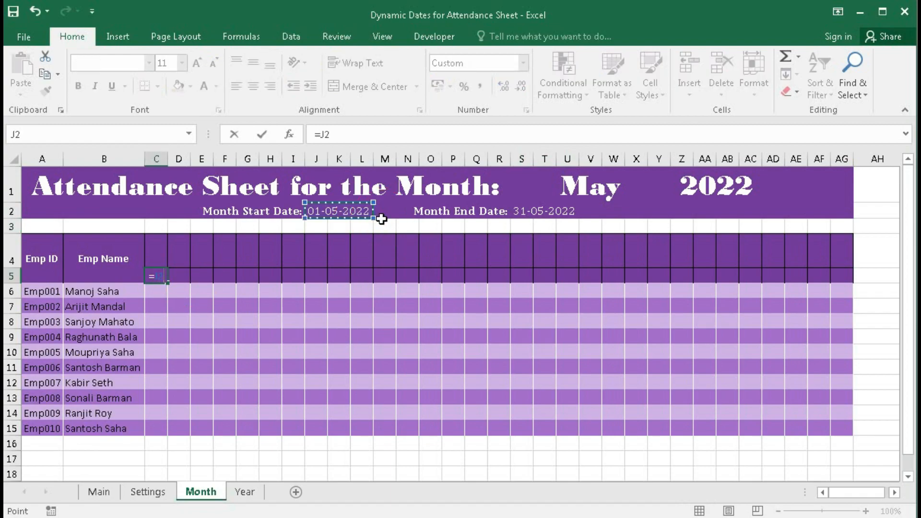
key("Return")
- Enter =IF(C5<$S$2,C5+1,"") in D5 and fill it across row 5 to AG5
left_click(177, 276)
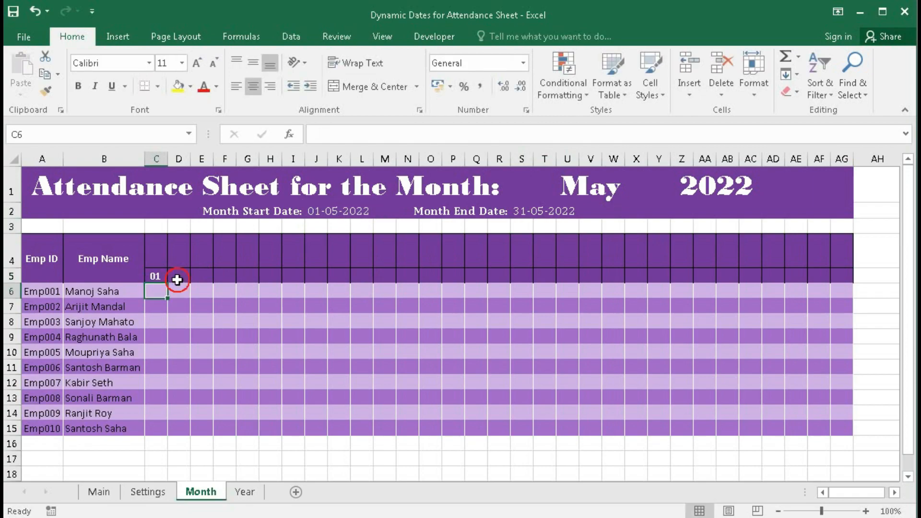
type("=if")
key("Tab")
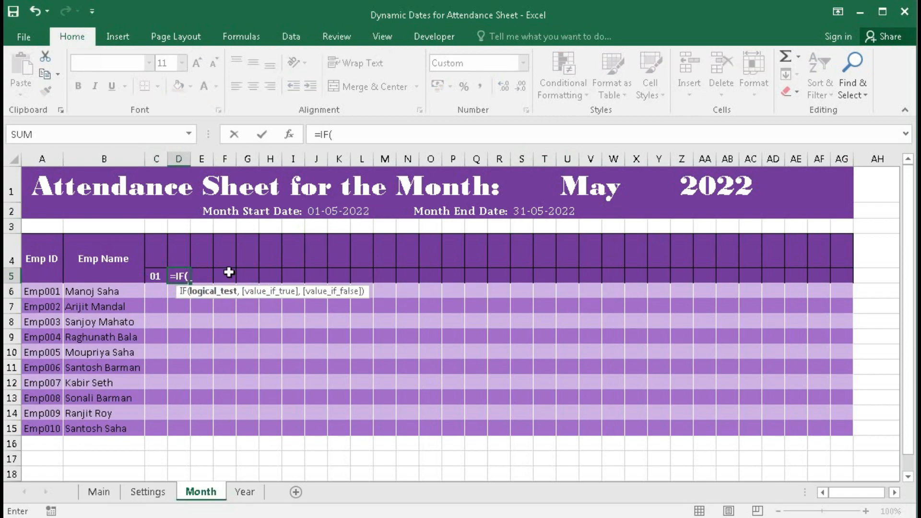
left_click(154, 275)
type("<")
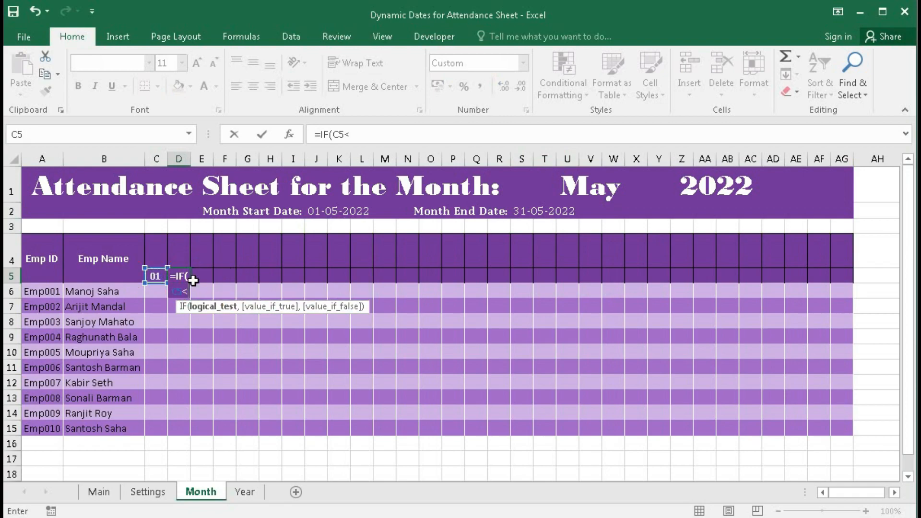
left_click(526, 210)
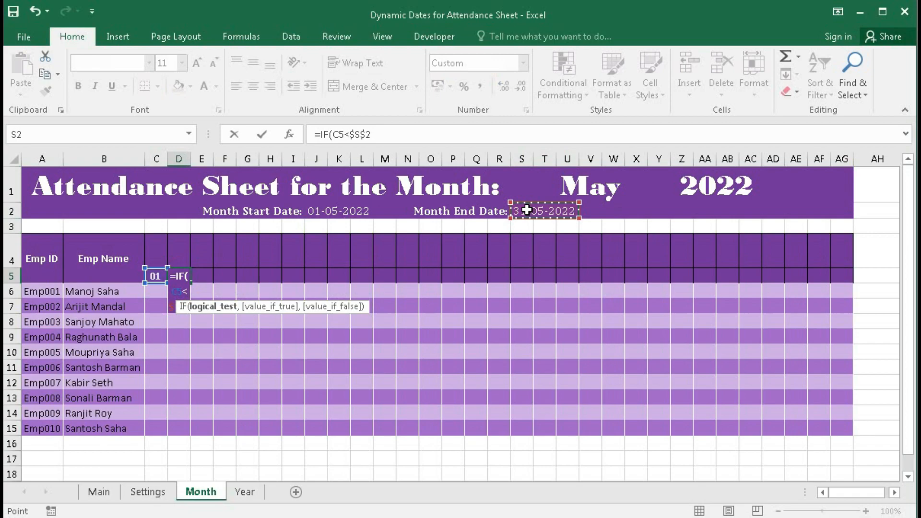
type(",")
left_click(156, 275)
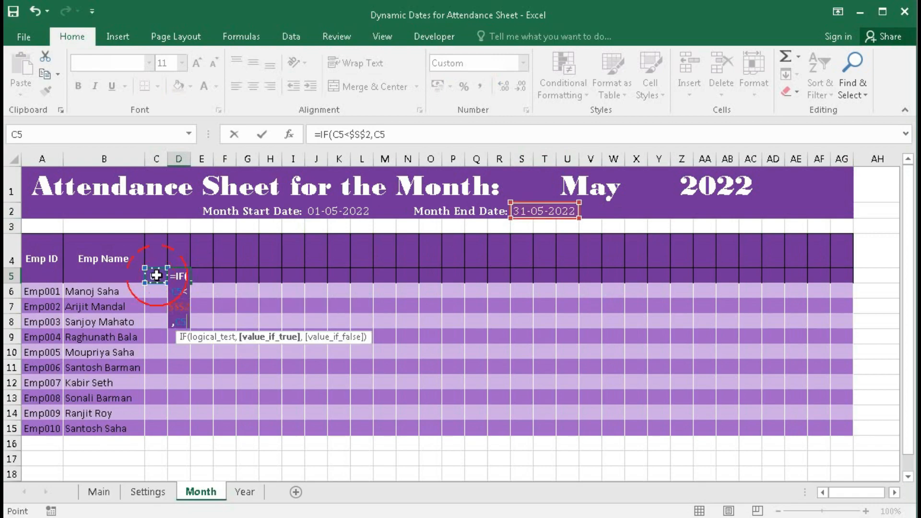
type("+1,\"\")")
key("Return")
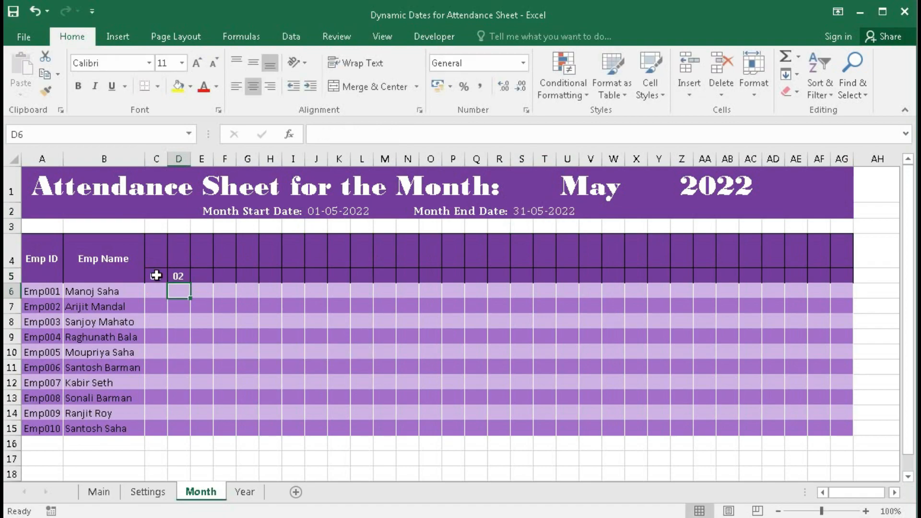
left_click(184, 280)
left_click_drag(191, 283, 853, 283)
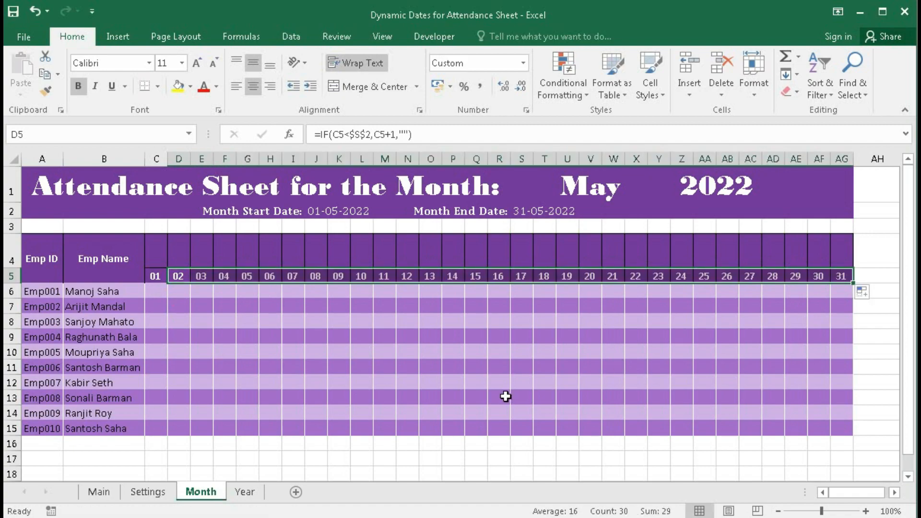
- Switch the month in S1 to February to test the day numbers
left_click(630, 194)
left_click(677, 194)
scroll(678, 236, "down", 1)
left_click(567, 264)
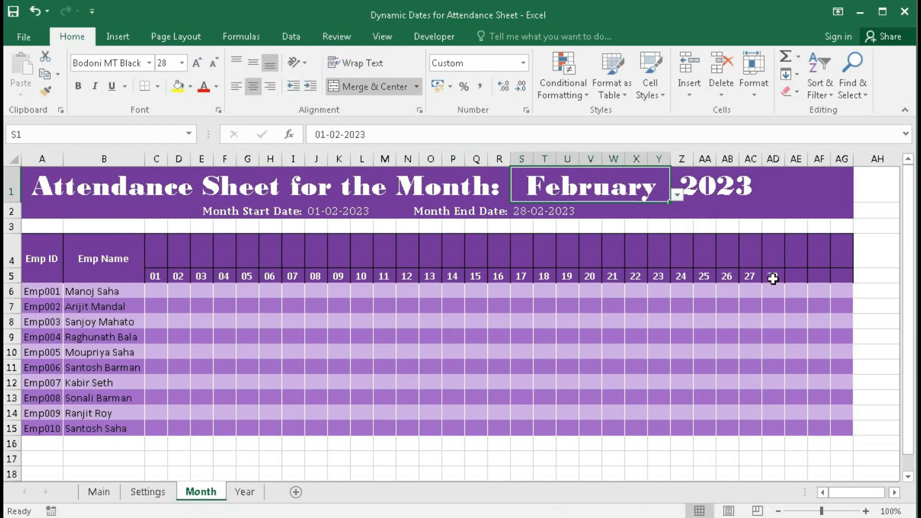
- Set the Period Start Date in B3 of the Settings sheet to 01-04-2023
left_click(153, 493)
left_click(82, 202)
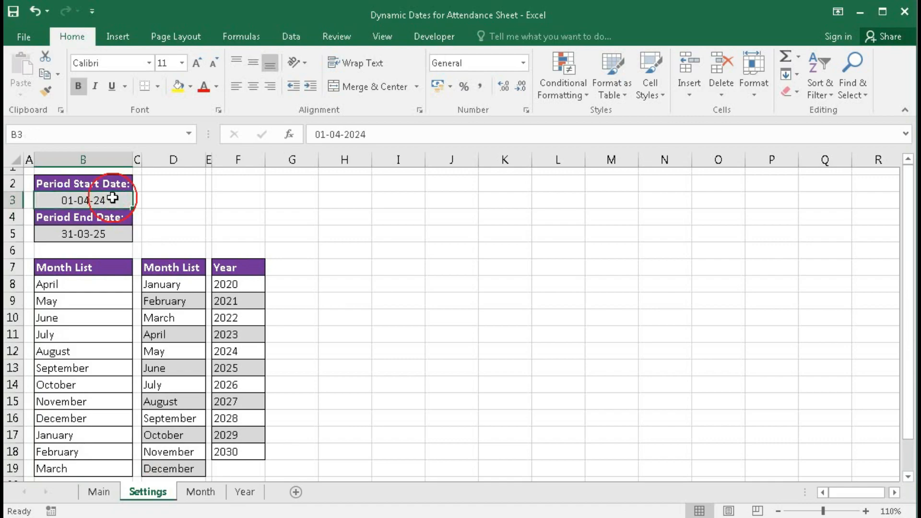
double_click(117, 201)
key("BackSpace")
type("3")
key("Return")
- Choose February again in S1 of the Month sheet and check the day formula in AE5
left_click(200, 492)
left_click(677, 194)
left_click(676, 229)
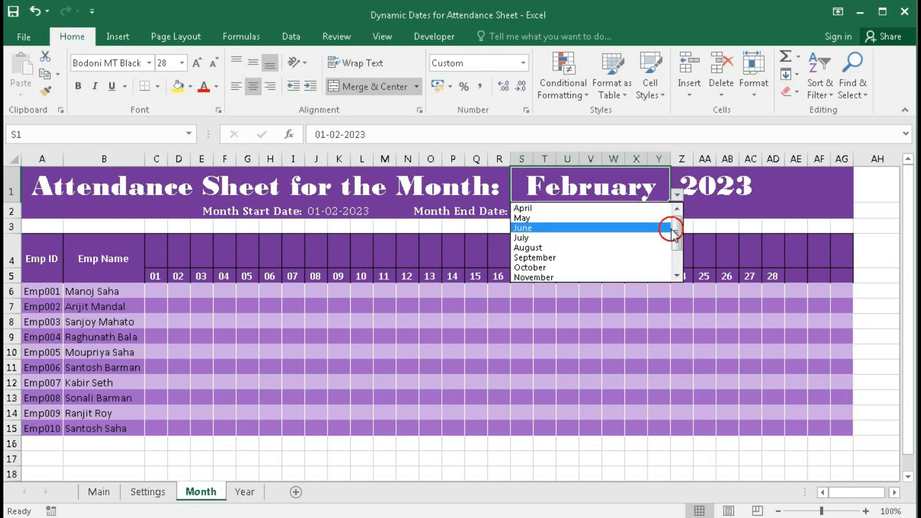
left_click_drag(674, 234, 674, 244)
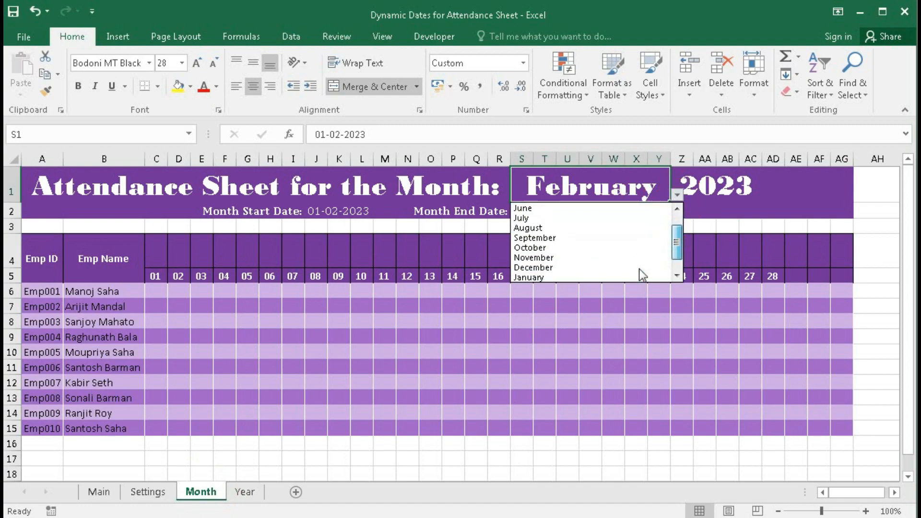
left_click(539, 278)
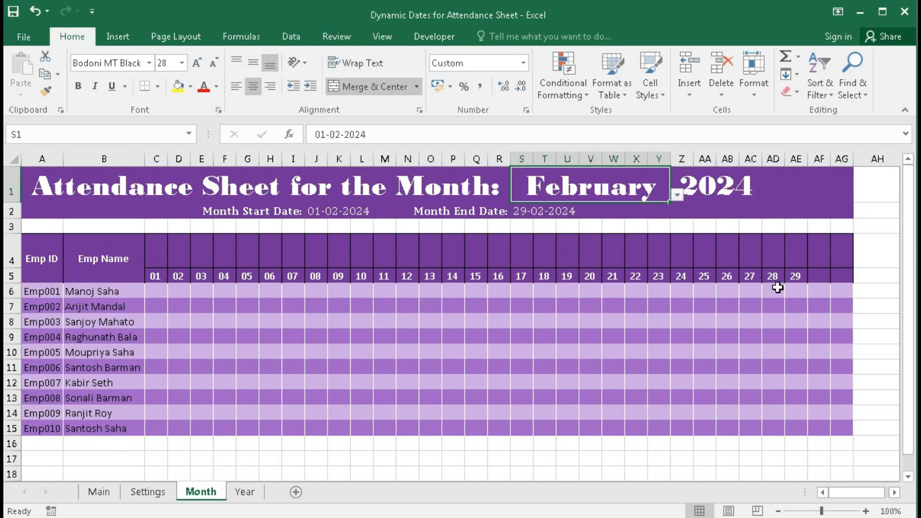
left_click(796, 276)
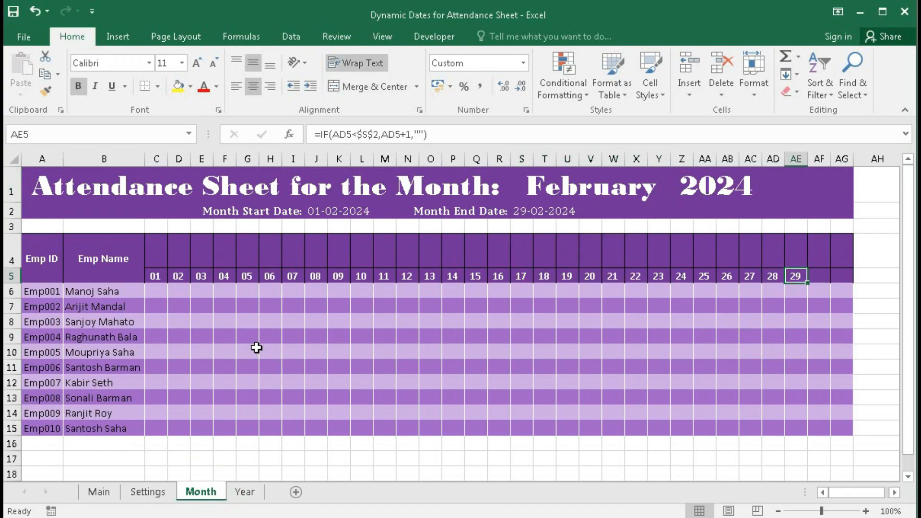
- Enter =TEXT(C5,"ddd") in C4 for the weekday name and fill it across row 4 to AG4
left_click(160, 248)
type("=")
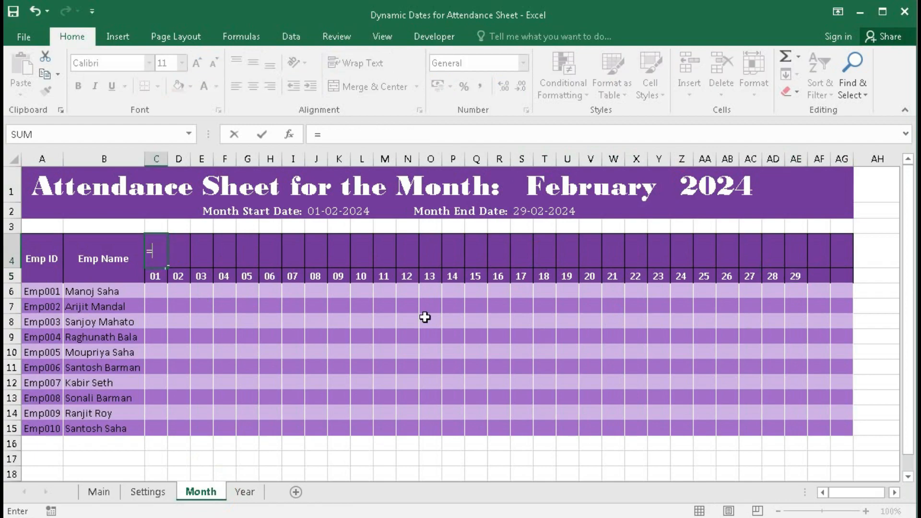
type("text")
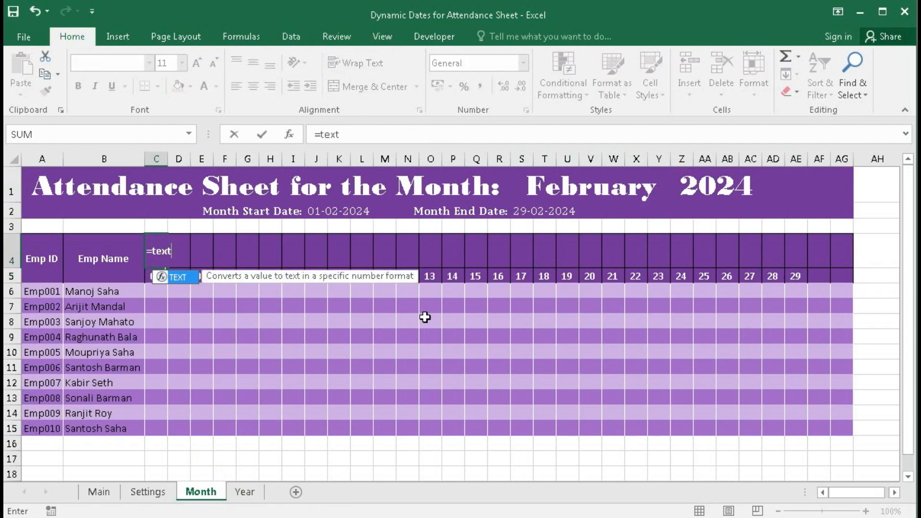
type("(")
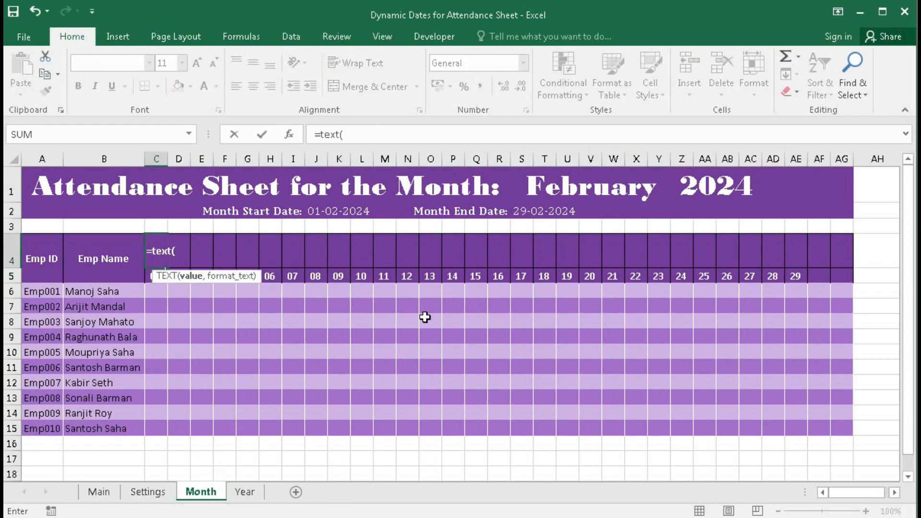
left_click_drag(167, 282, 237, 282)
left_click(163, 278)
type(",")
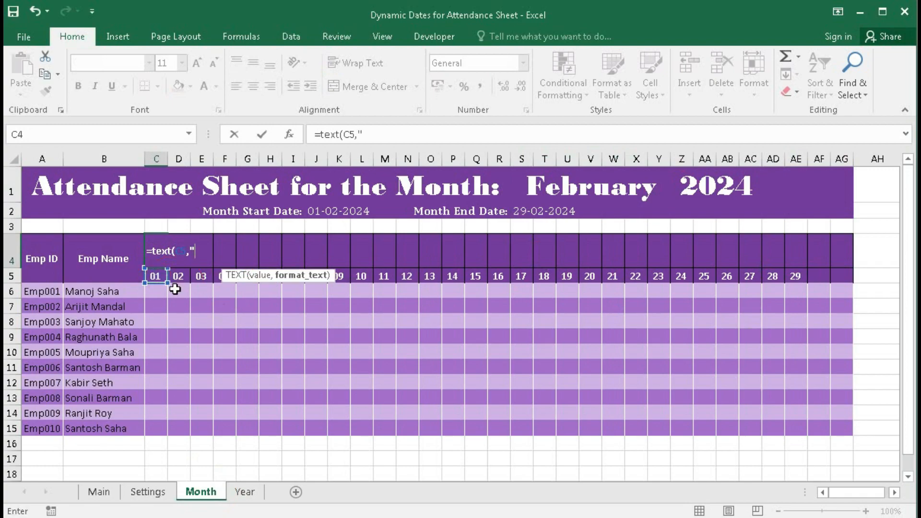
type("\"ddd\"")
key("Return")
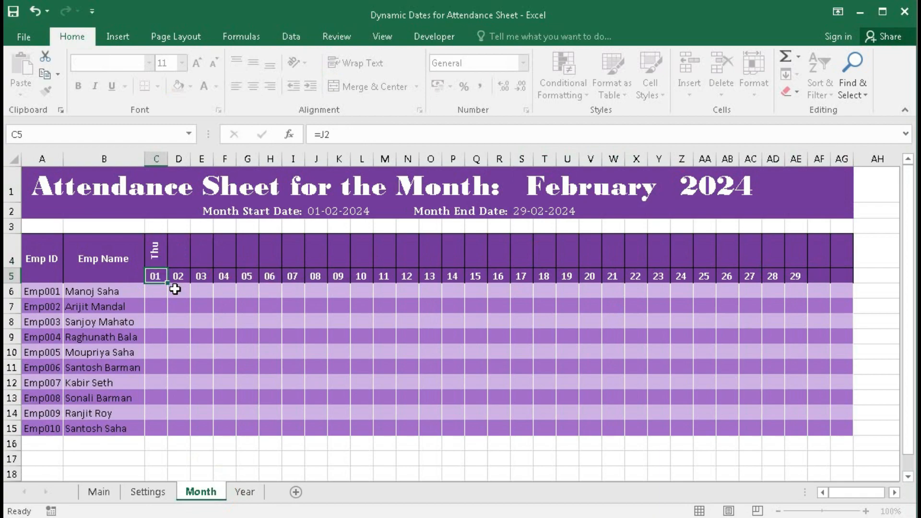
left_click(158, 260)
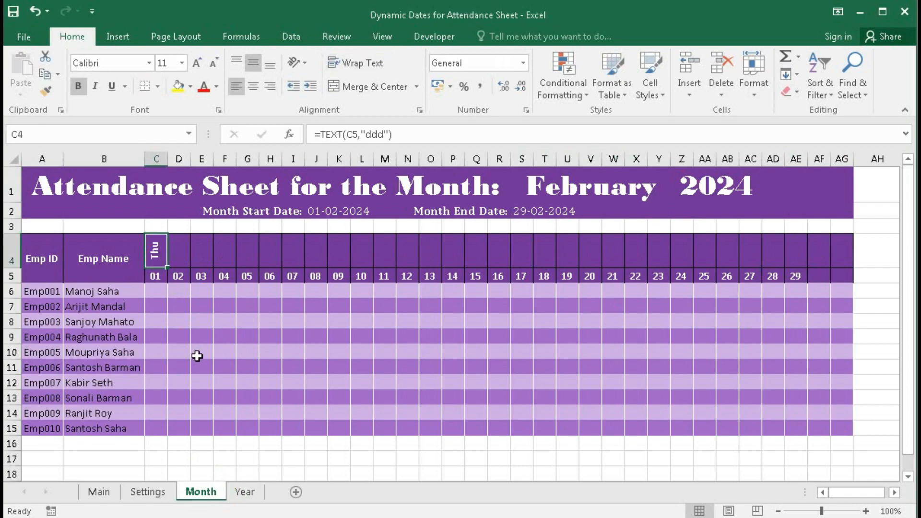
left_click_drag(167, 267, 846, 272)
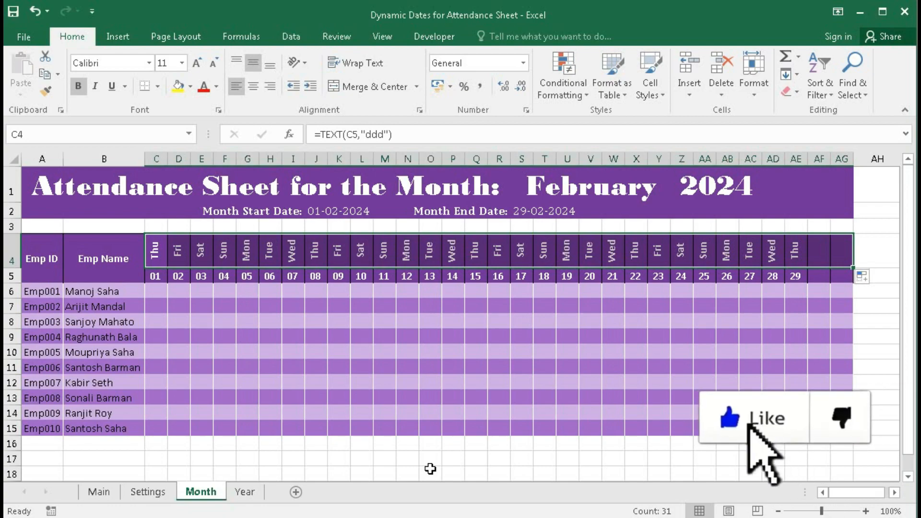
- On the Year sheet, look up the period start name in the Name Manager and enter =S_PST in the year's Start Date cell B4
left_click(244, 493)
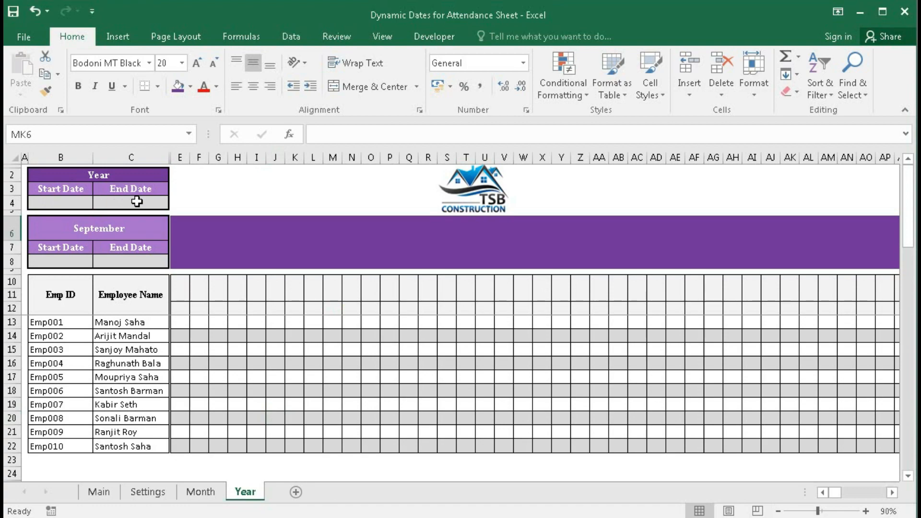
left_click(66, 201)
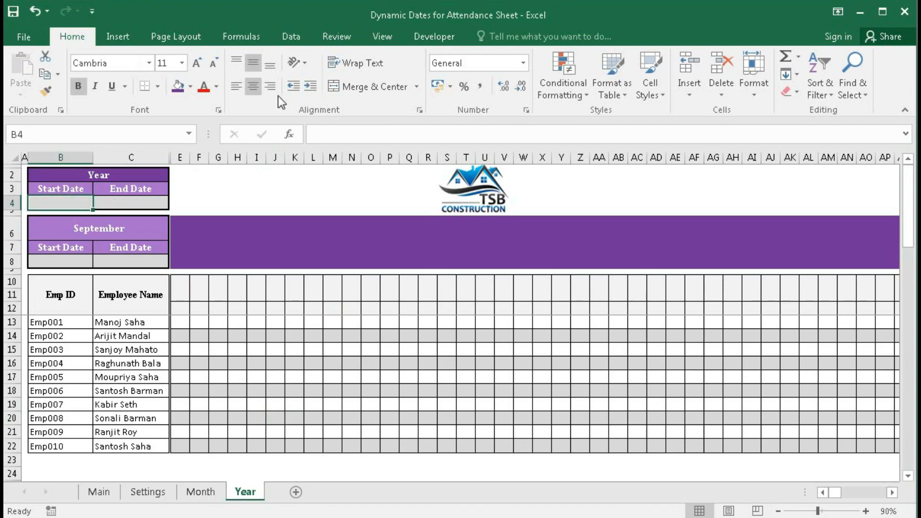
left_click(242, 36)
left_click(432, 86)
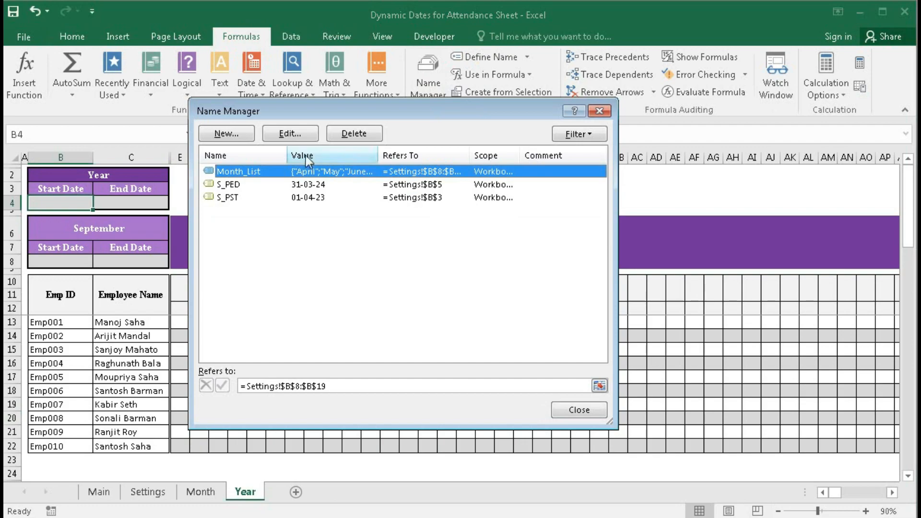
left_click_drag(411, 111, 532, 106)
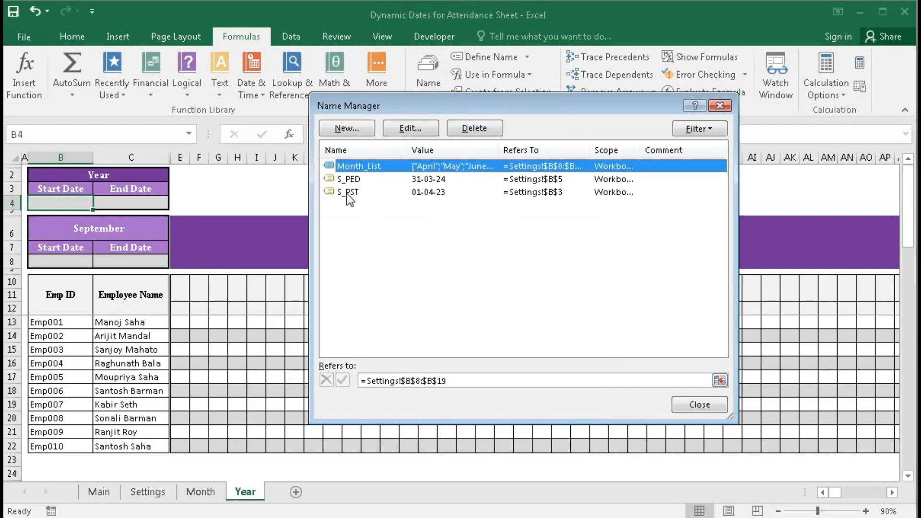
left_click(348, 194)
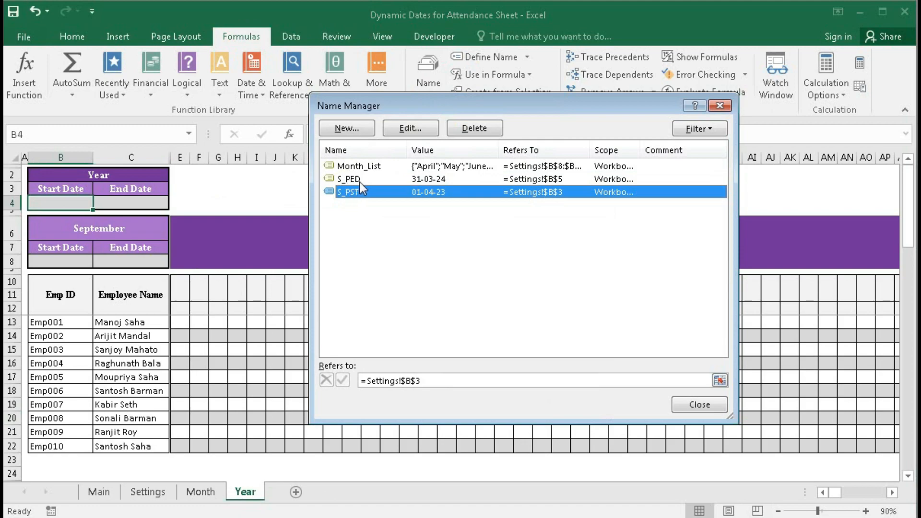
left_click(688, 404)
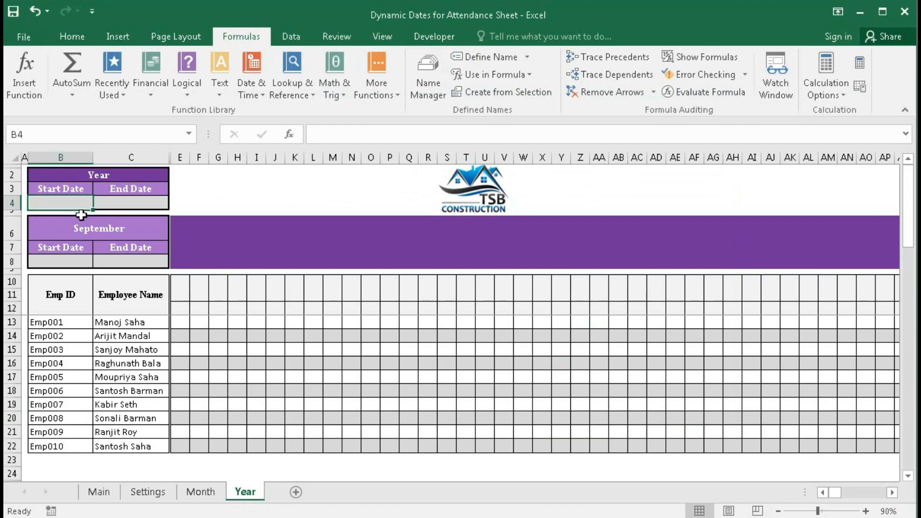
type("=s_p")
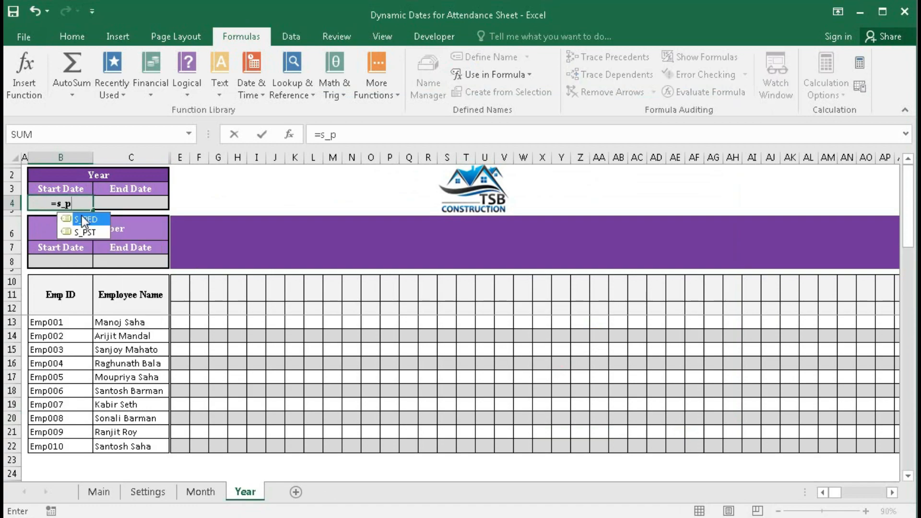
key("Down")
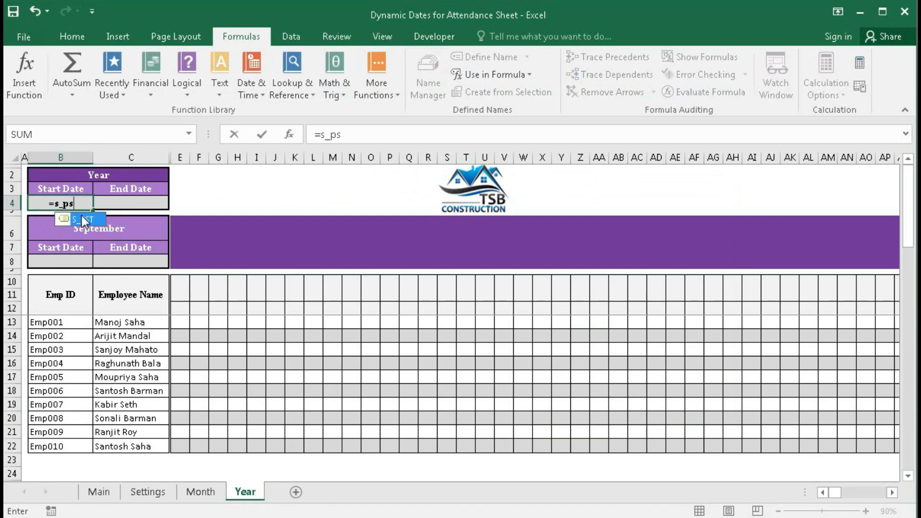
key("Tab")
key("Return")
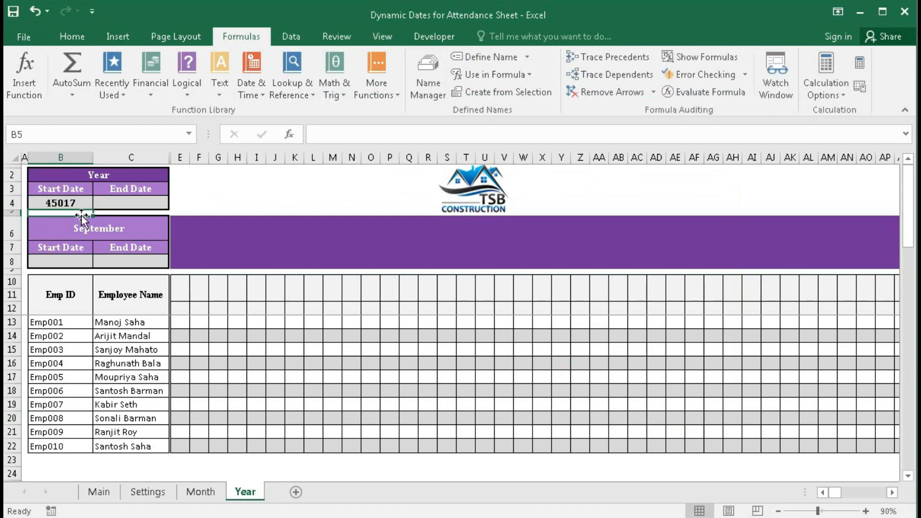
- Format the year's Start Date in B4 with the custom date format dd-mm-yyyy
left_click(53, 204)
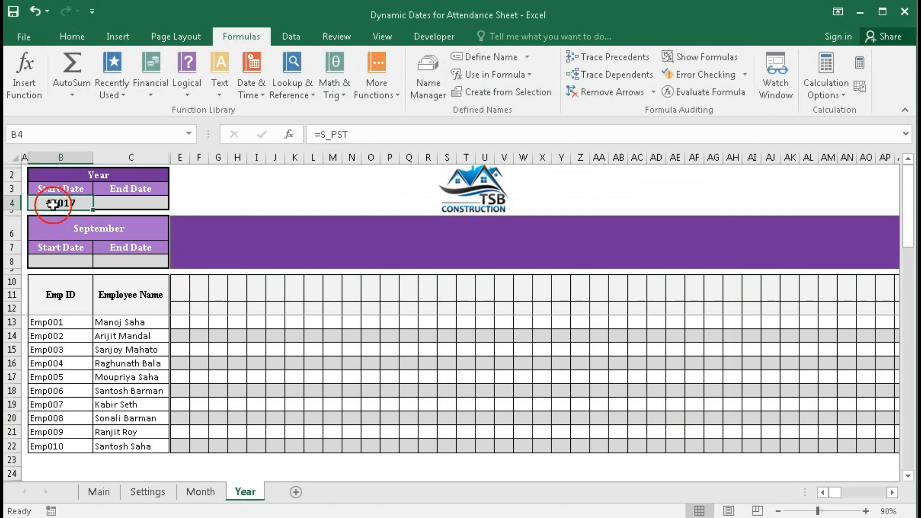
left_click(82, 37)
left_click(523, 62)
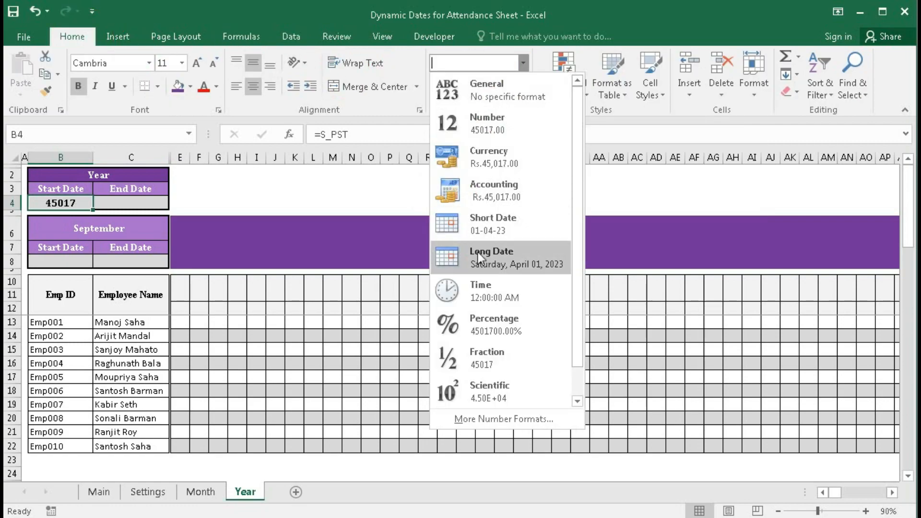
left_click(488, 220)
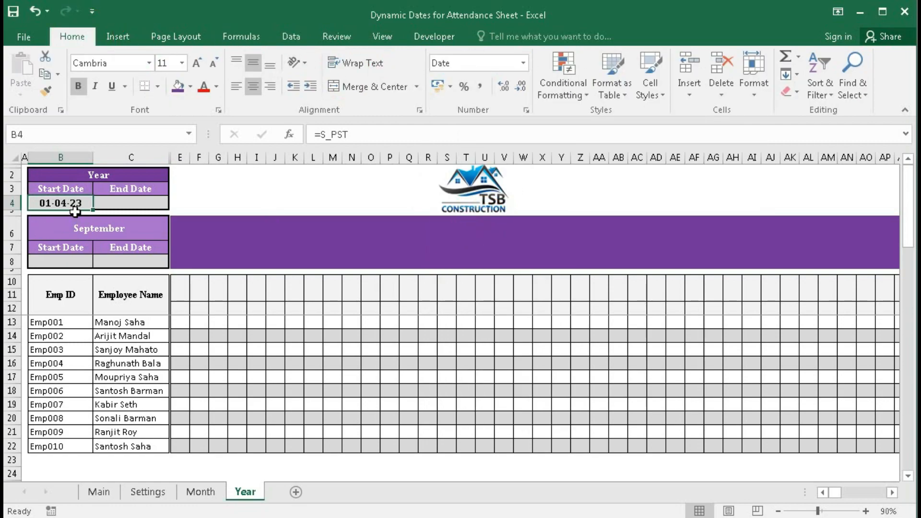
left_click(514, 113)
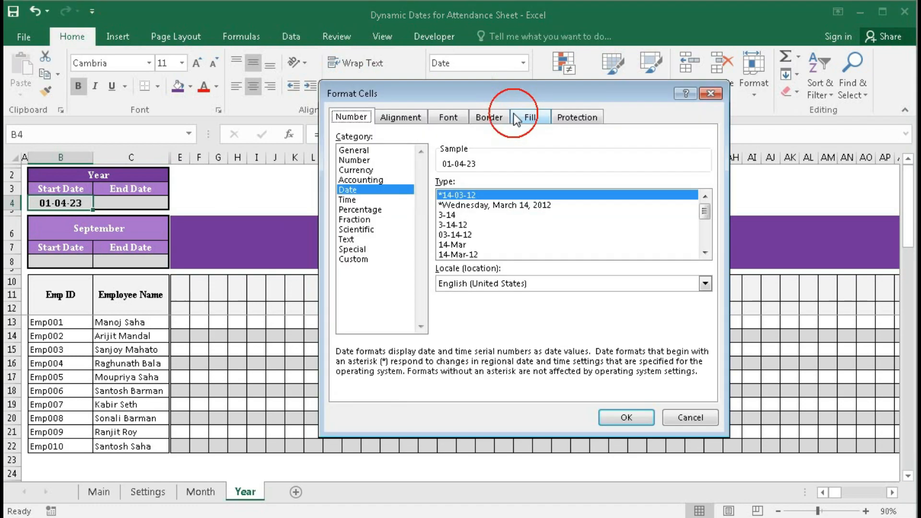
left_click(352, 260)
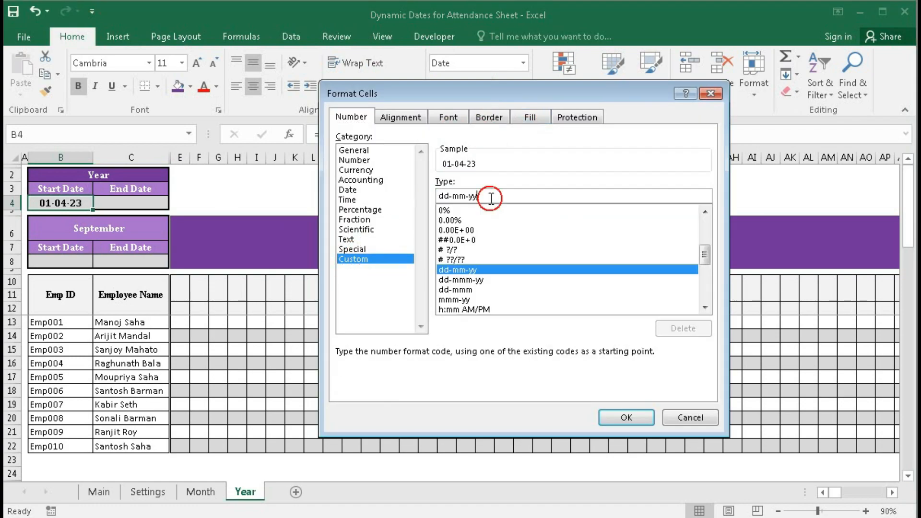
type("yy")
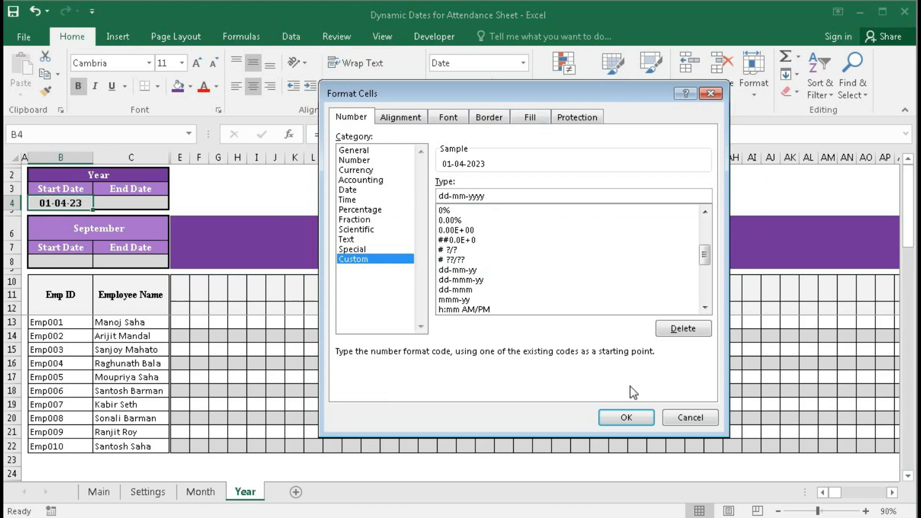
left_click(631, 417)
- Enter =S_PED in C4 as the year's End Date
left_click(128, 203)
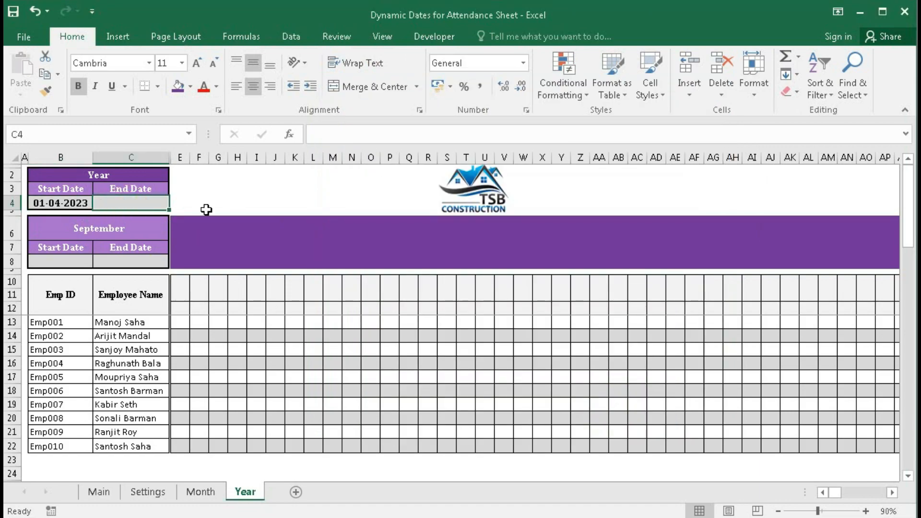
type("=")
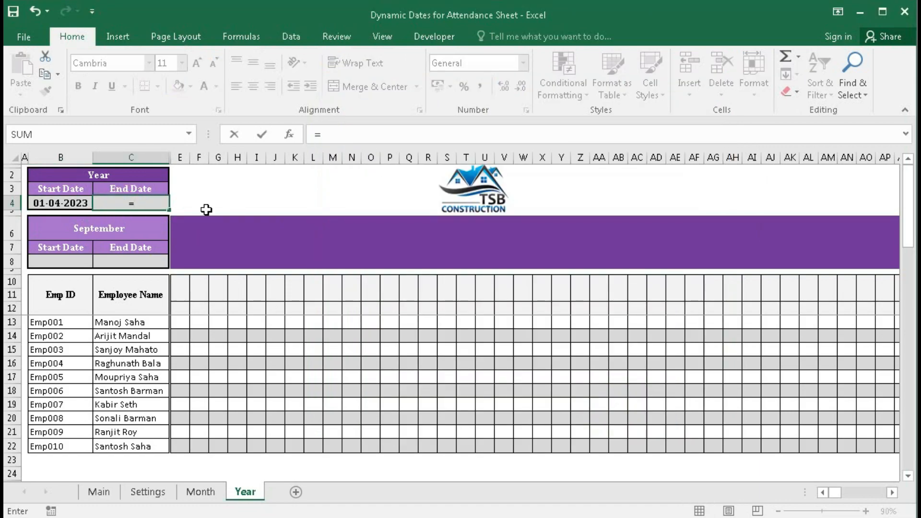
type("s")
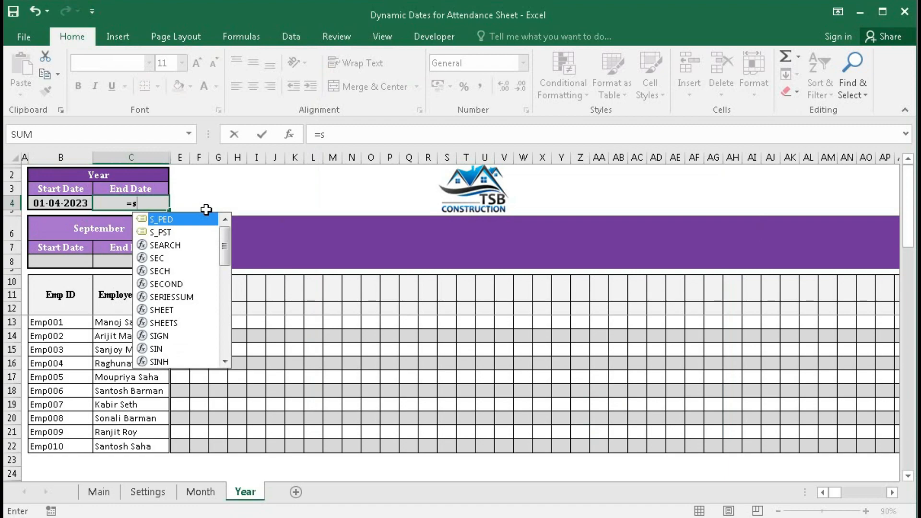
double_click(167, 219)
key("Return")
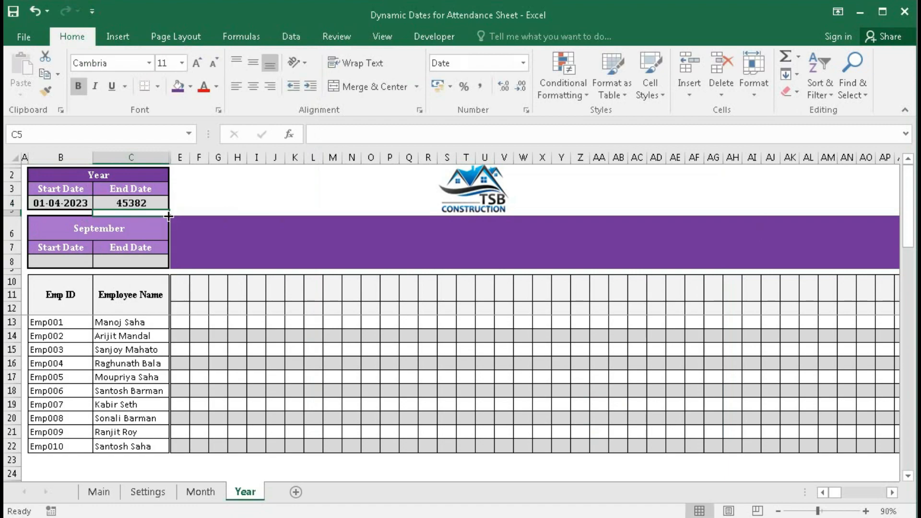
- Copy the date format of B4 onto the End Date in C4 with Format Painter
left_click(72, 202)
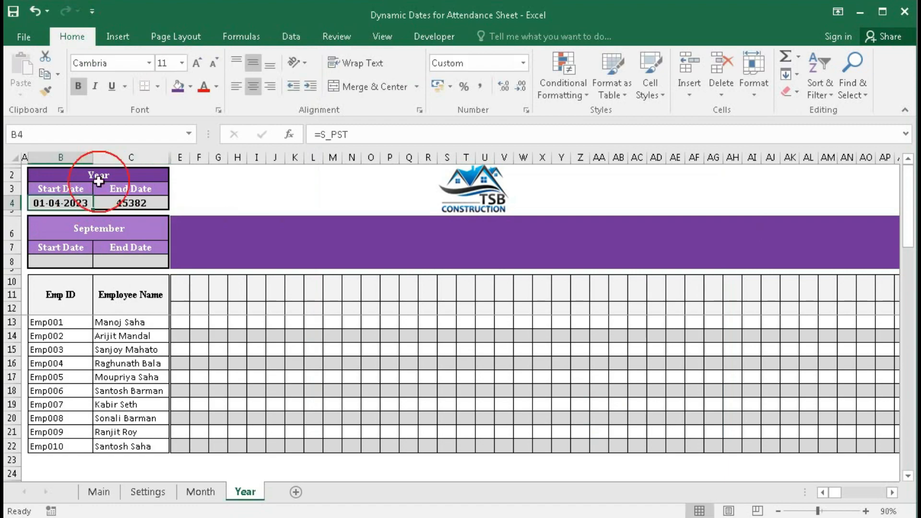
left_click(45, 93)
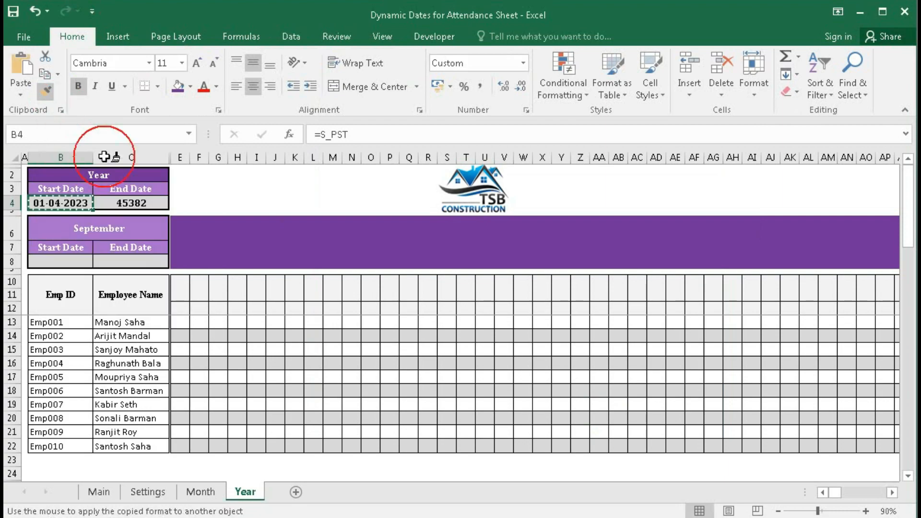
left_click(138, 202)
left_click(370, 321)
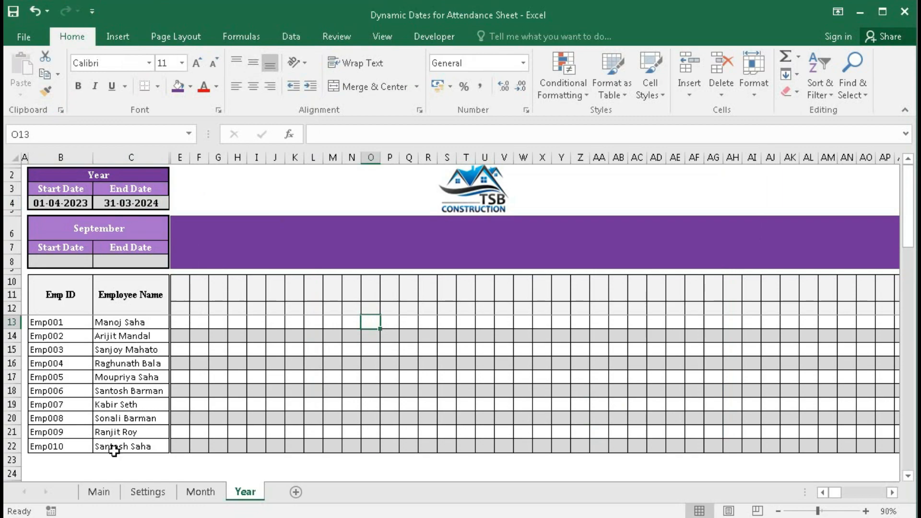
- Check the month list on the Settings sheet and add a List data validation with source =Month_List to B6 of the Year sheet
left_click(148, 492)
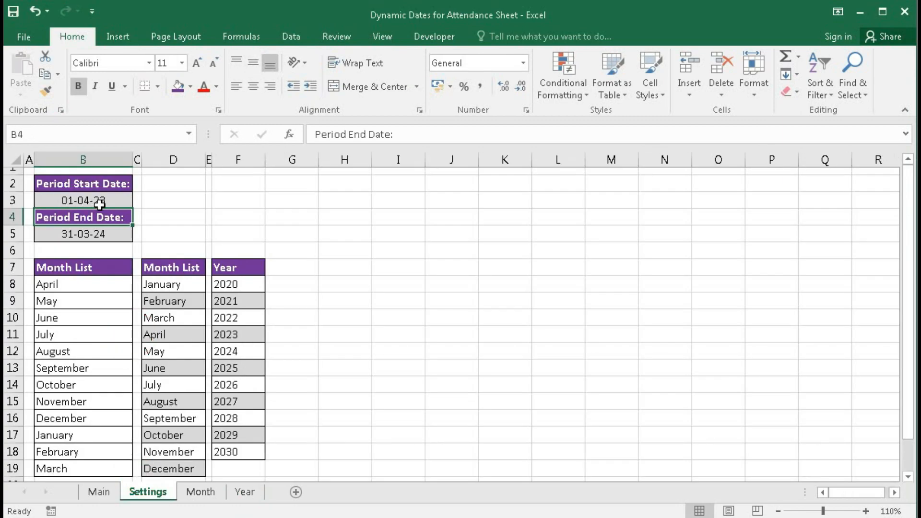
left_click(243, 493)
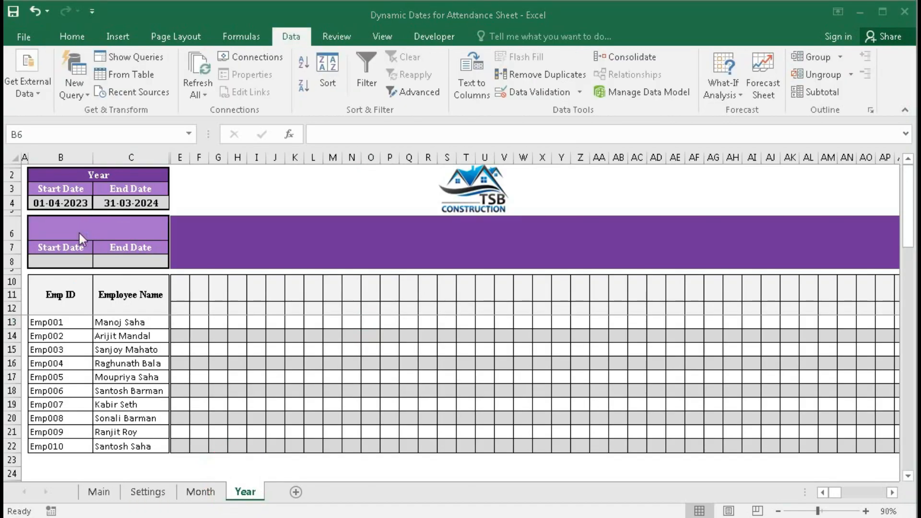
left_click(80, 233)
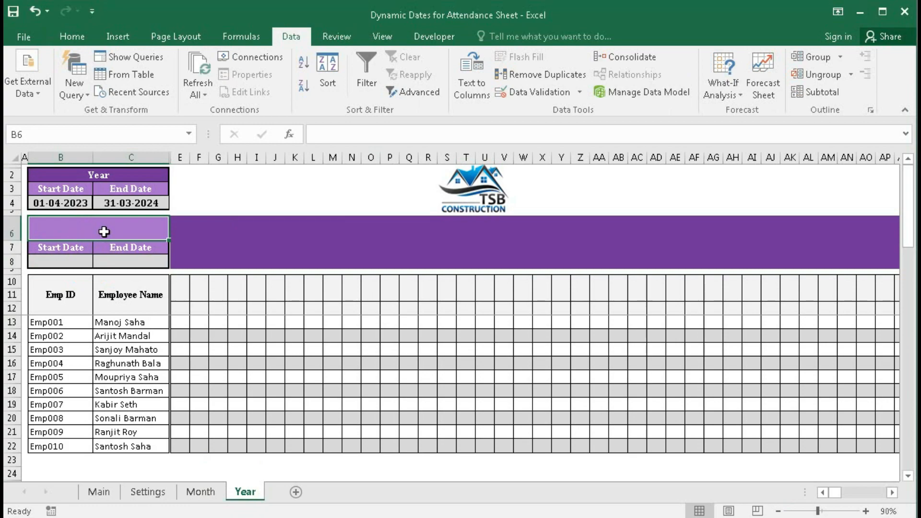
left_click(148, 492)
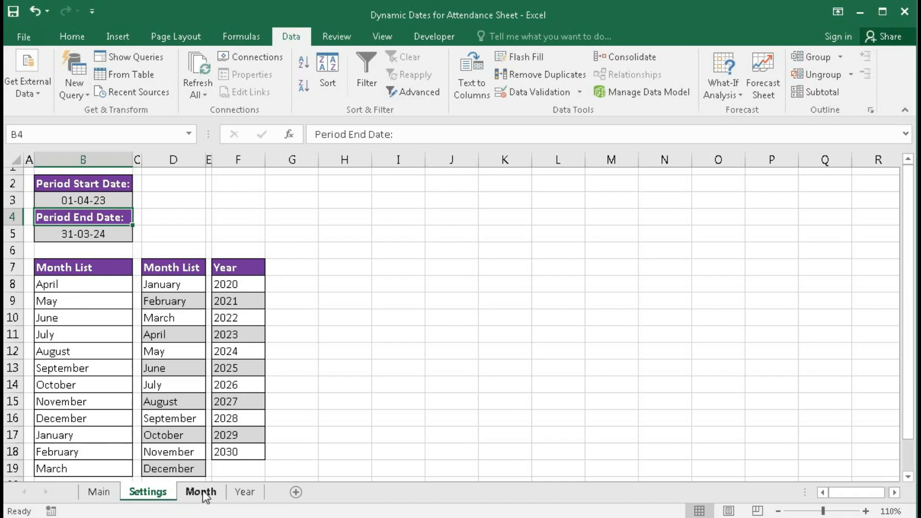
left_click(236, 496)
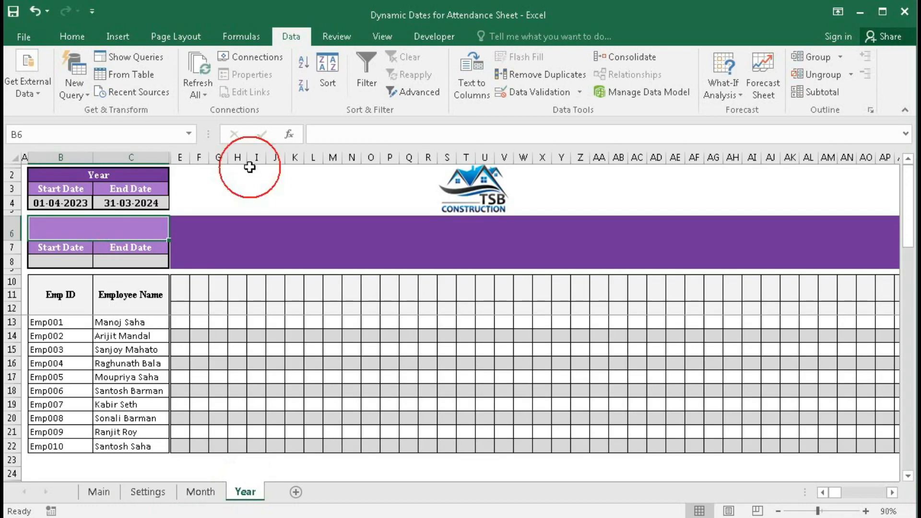
left_click(528, 90)
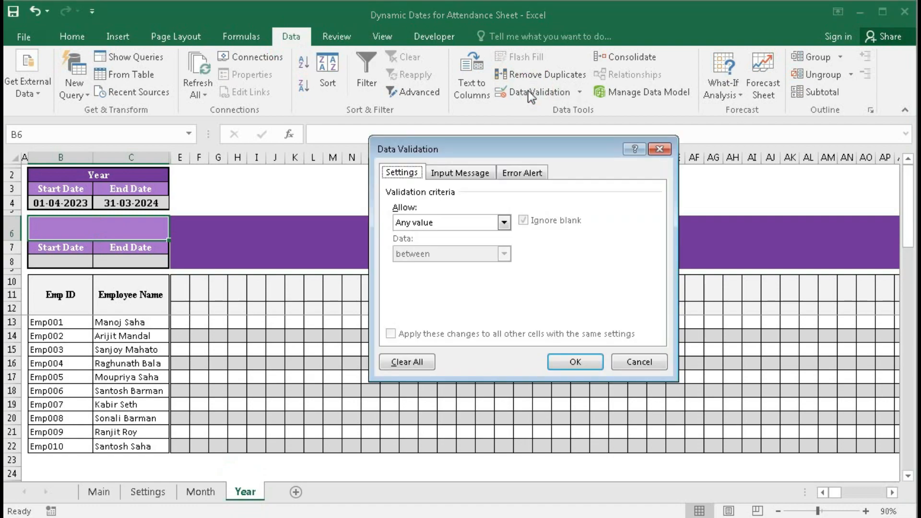
left_click(485, 226)
left_click(413, 264)
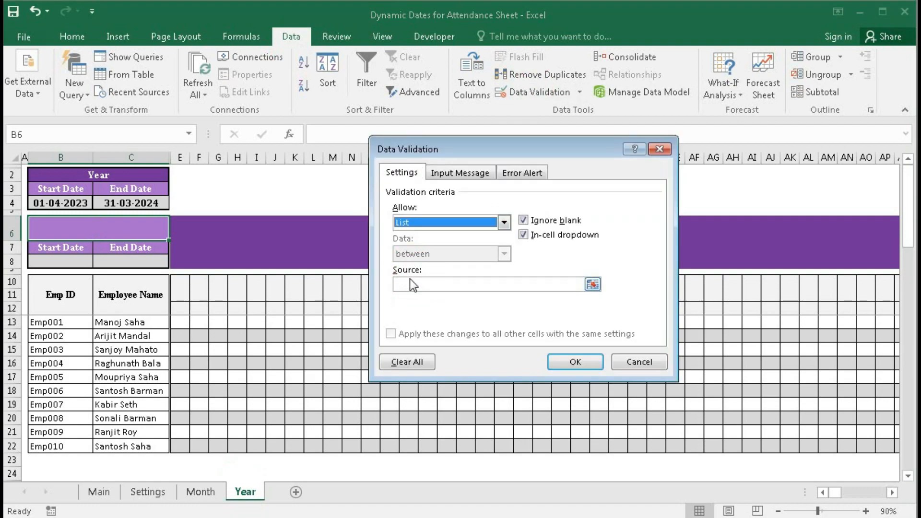
left_click(409, 283)
key("F3")
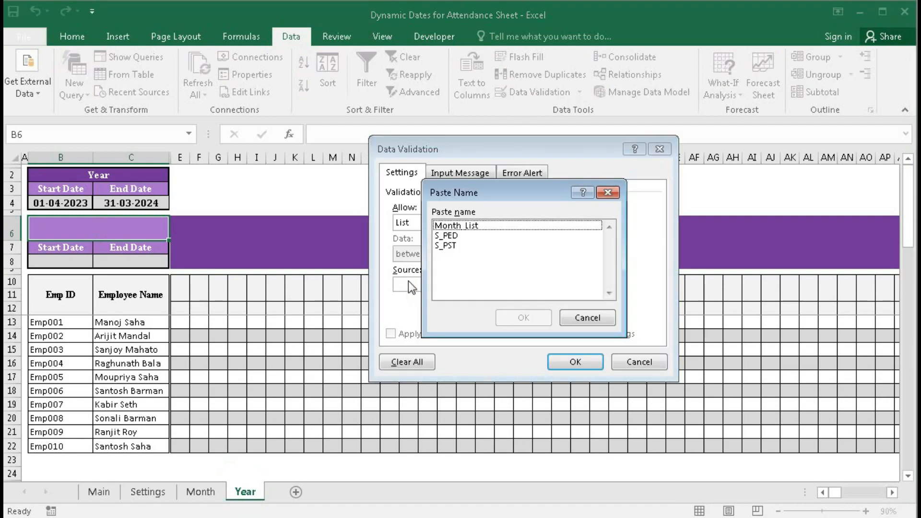
left_click(526, 316)
left_click(575, 362)
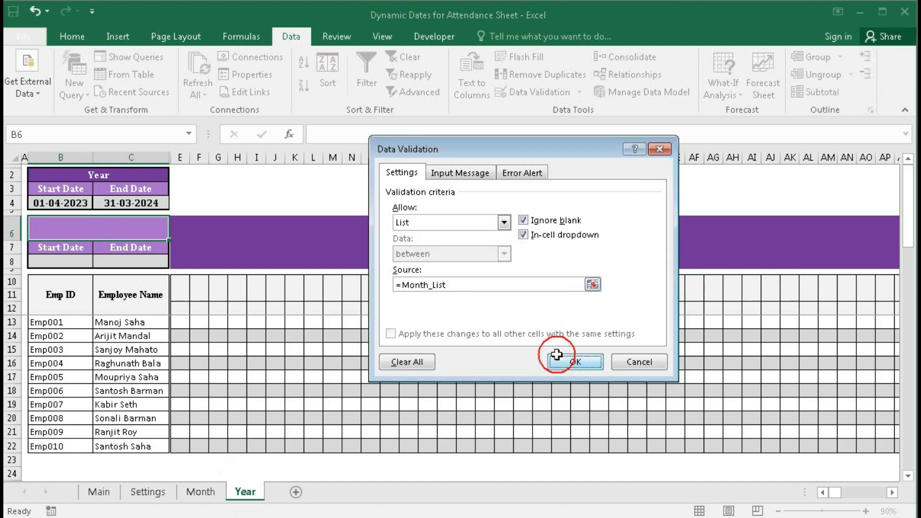
- Choose April from the month list in B6 and select the month's Start Date cell B8
left_click(176, 233)
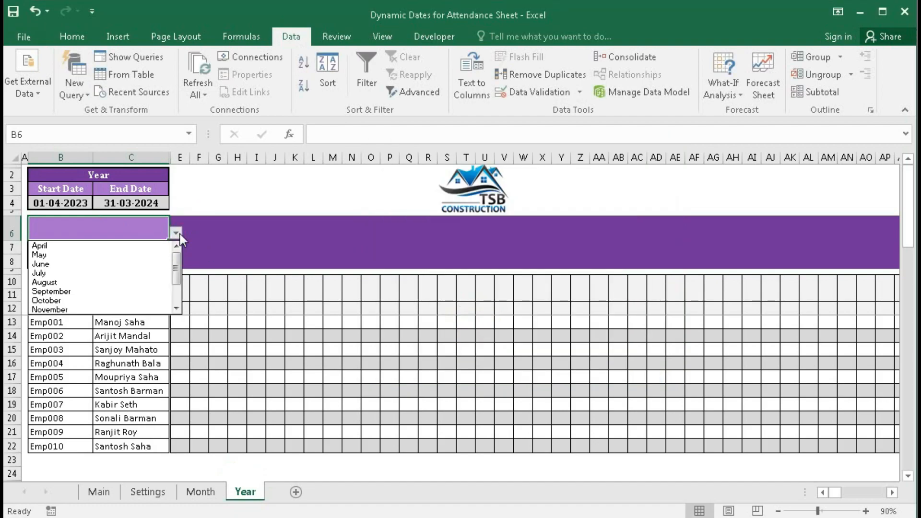
left_click(123, 247)
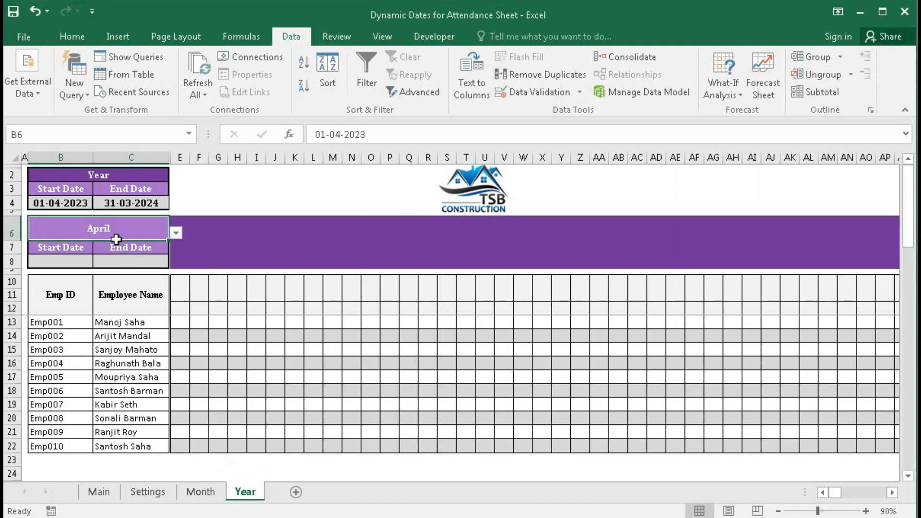
left_click(79, 262)
left_click(121, 262)
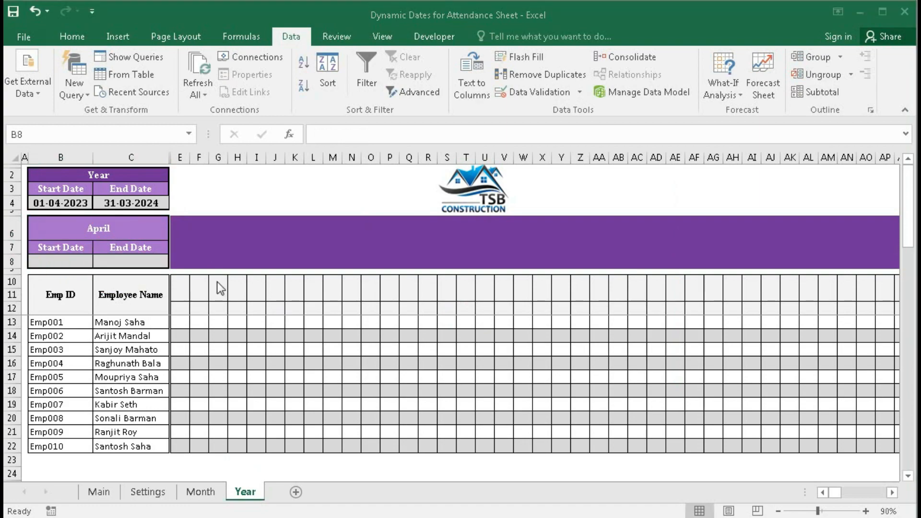
left_click(70, 262)
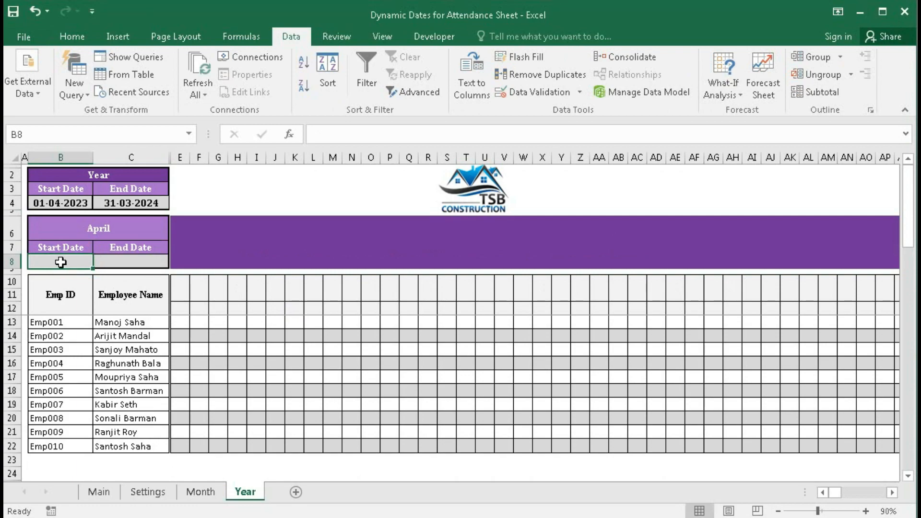
- Enter =DATEVALUE(A8&TEXT(B6,"mmm")&YEAR(B6)) in B8 as the chosen month's Start Date
left_click(72, 36)
type("=")
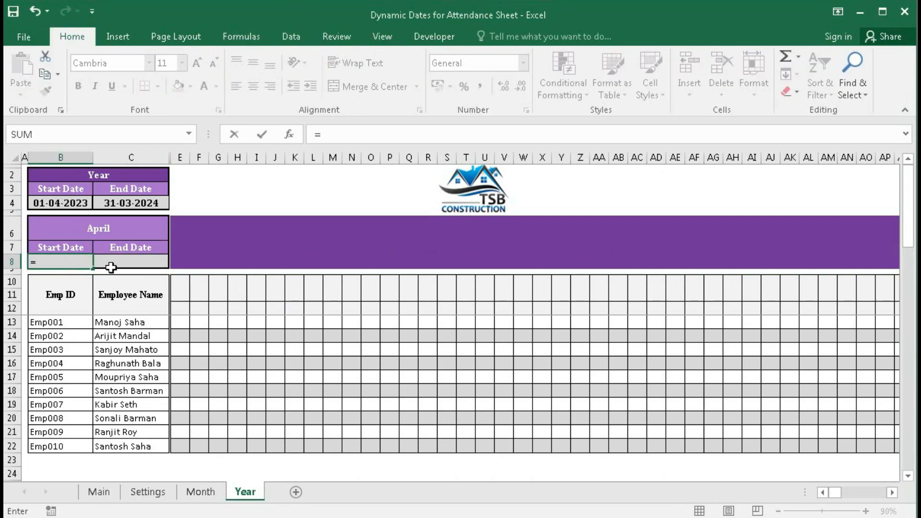
type("datev")
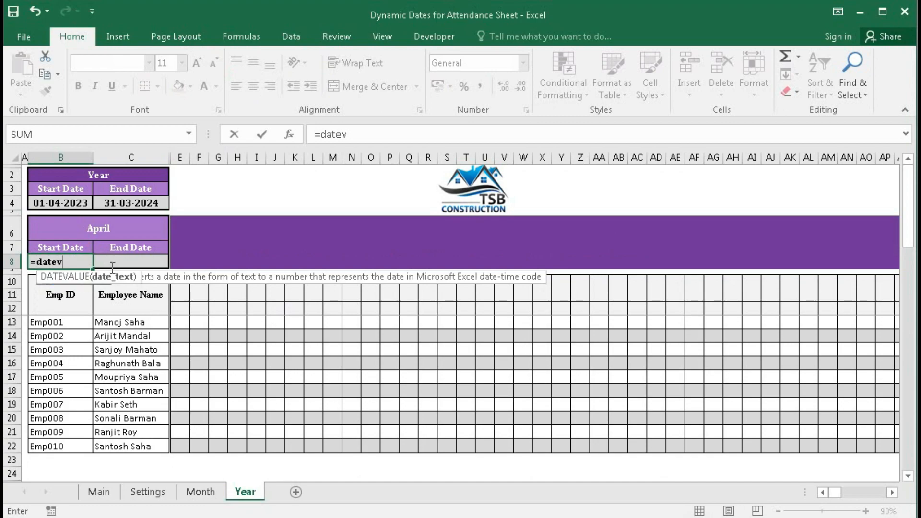
key("Tab")
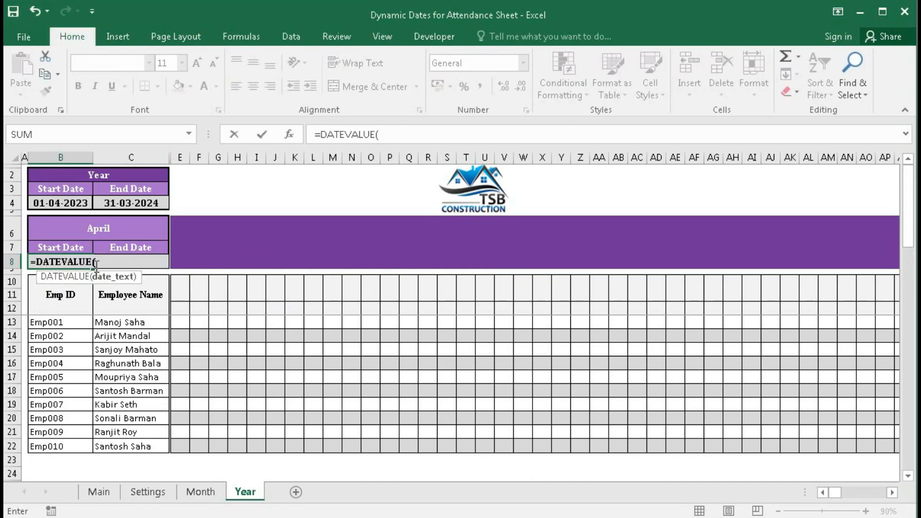
left_click(24, 262)
type("&")
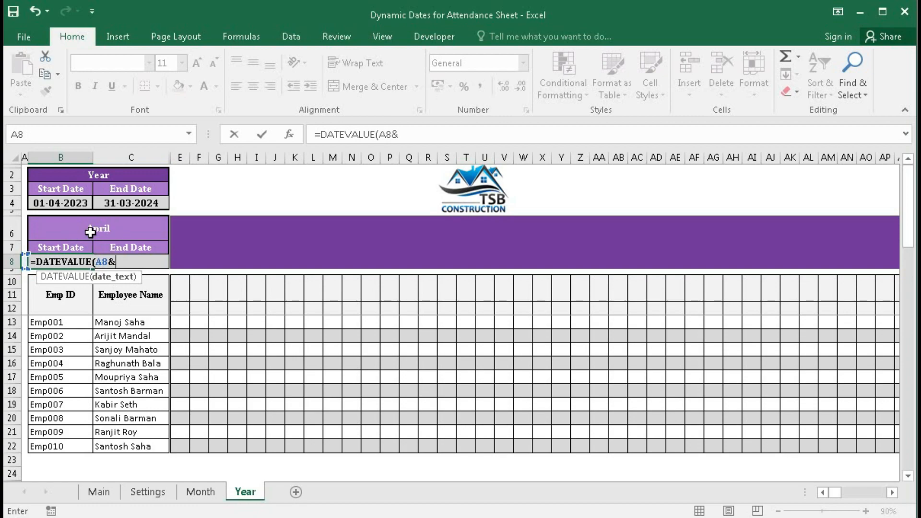
type("text(")
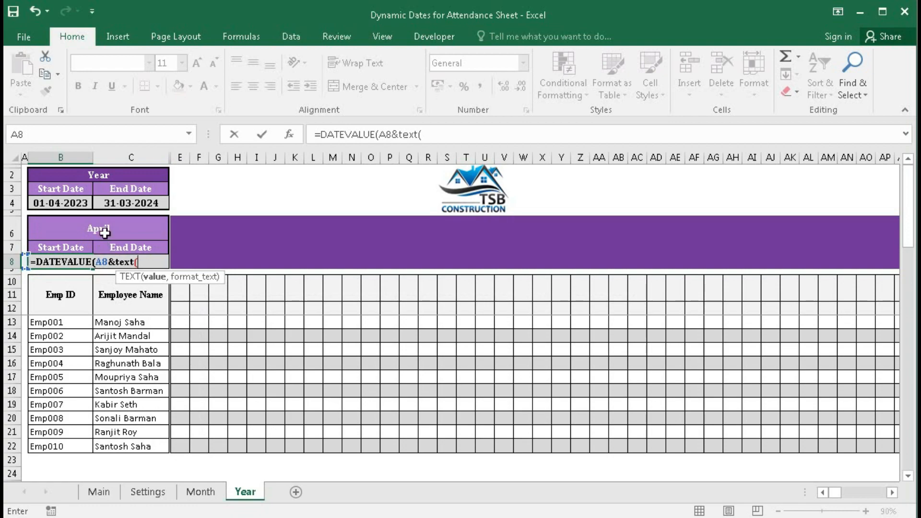
left_click(102, 227)
type(",")
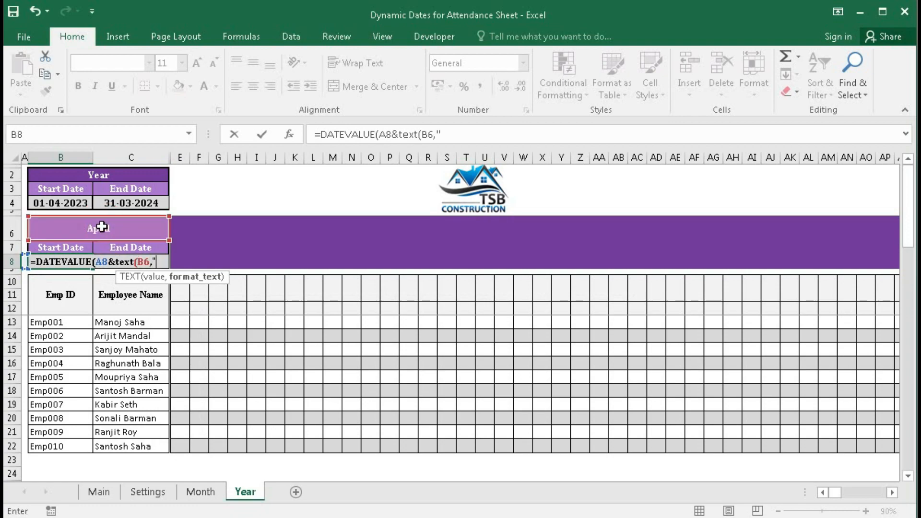
type("\"mmm")
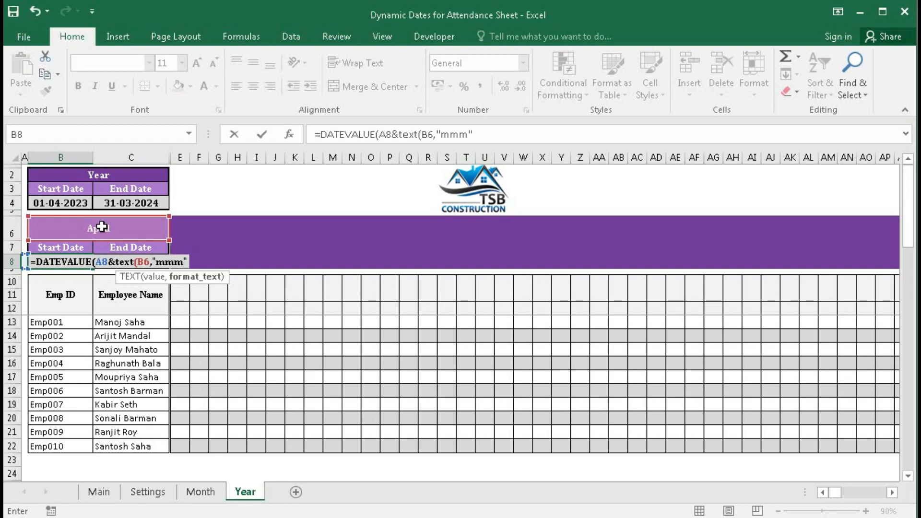
type("\")")
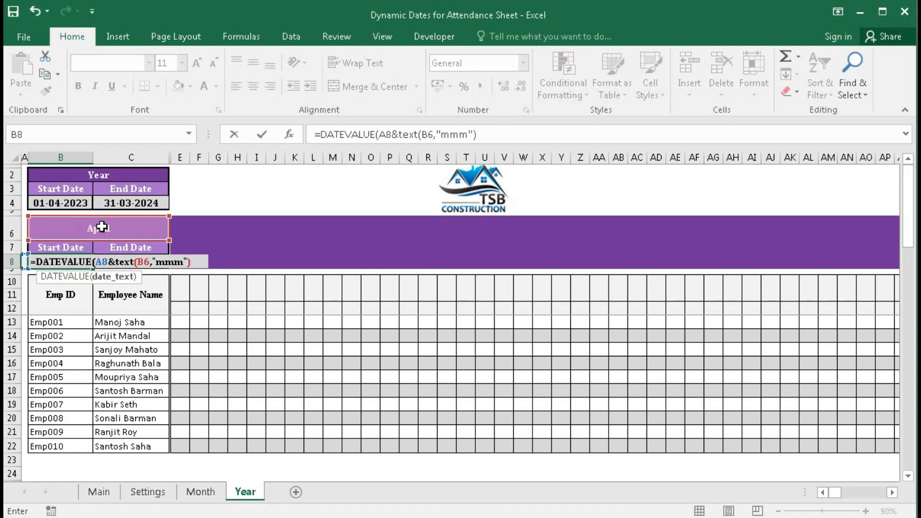
type("&year")
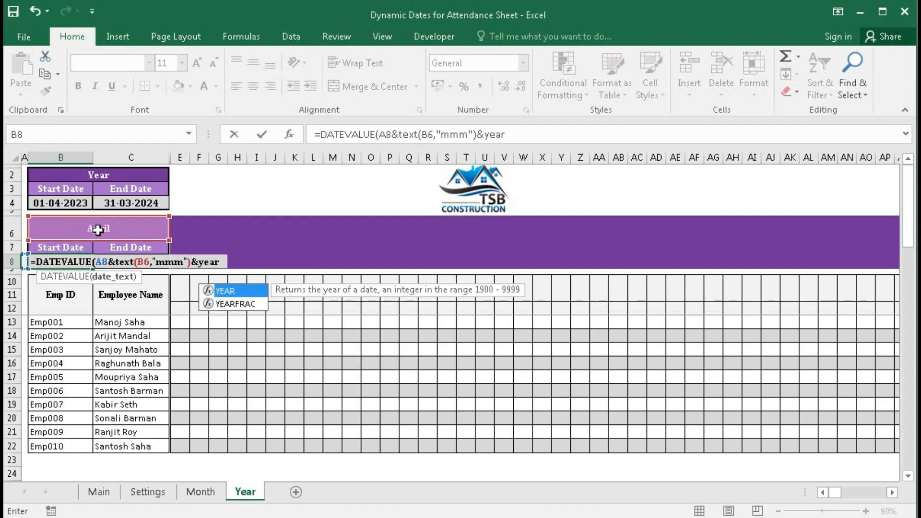
type("(")
left_click(80, 222)
type(")")
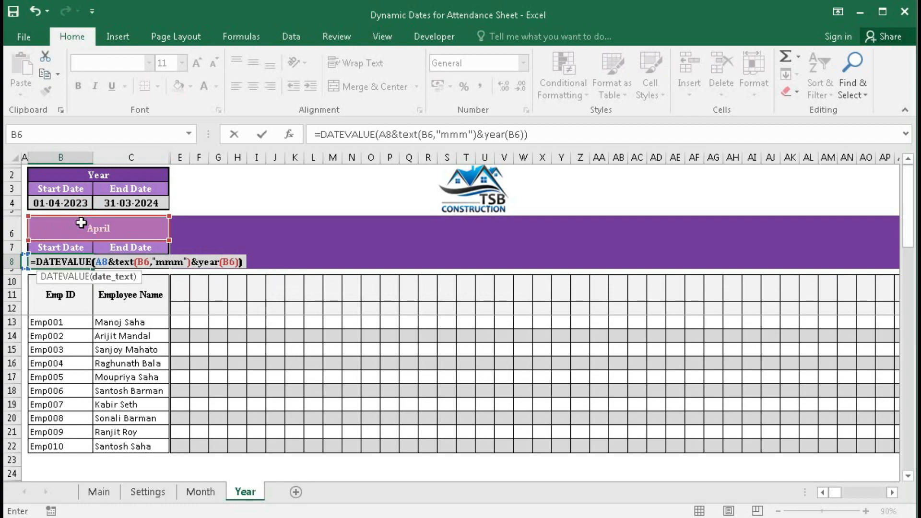
key("Return")
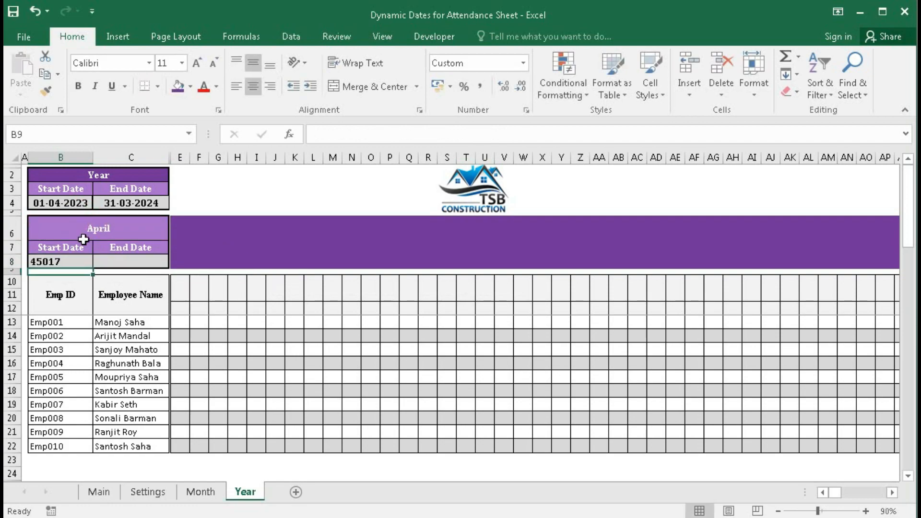
- Apply the custom number format dd-mm-yyyy to the month's Start Date in B8
left_click(54, 262)
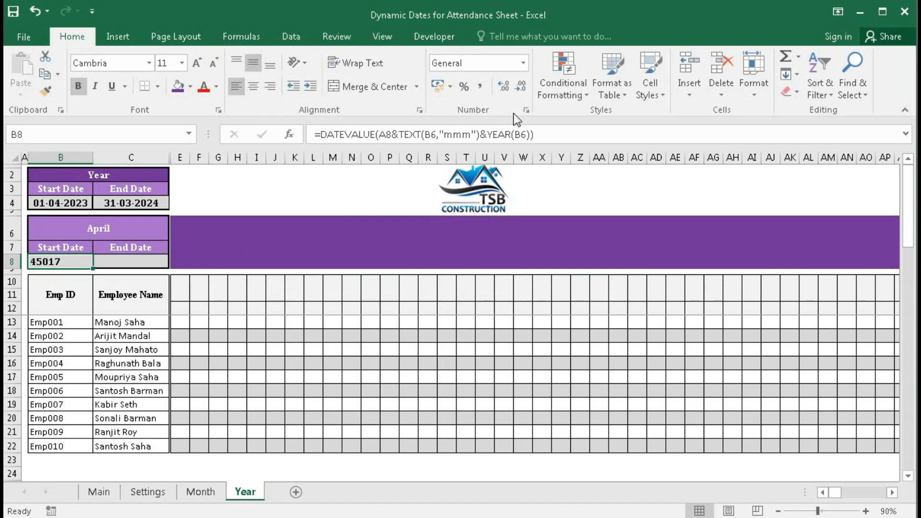
left_click(528, 110)
left_click(353, 259)
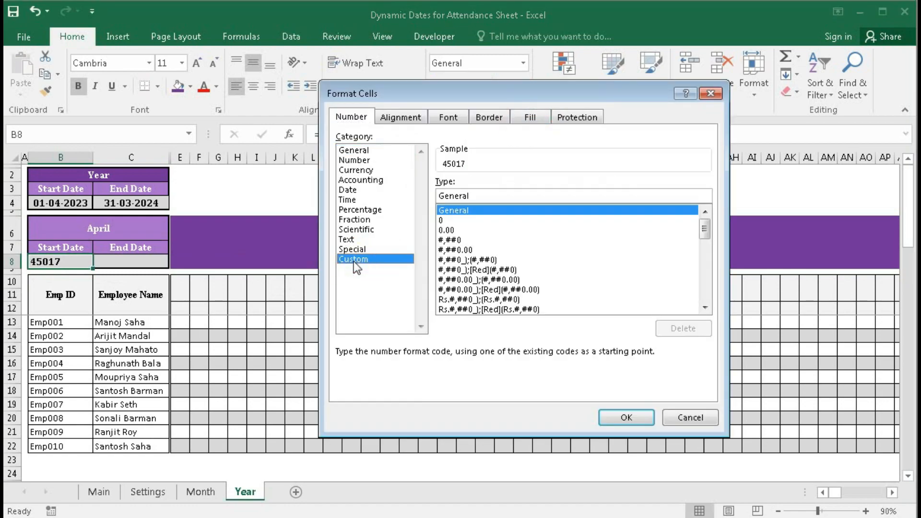
double_click(471, 191)
type("dd-mm-")
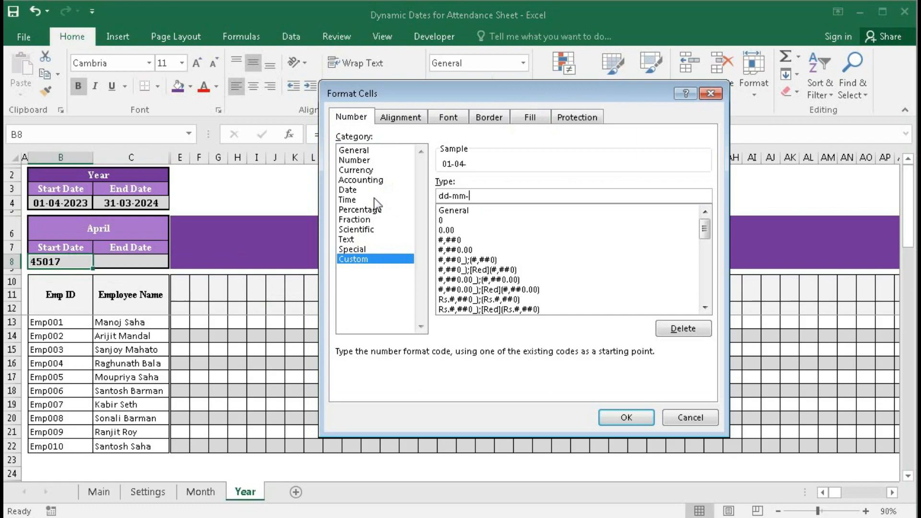
type("yyyy")
left_click(626, 417)
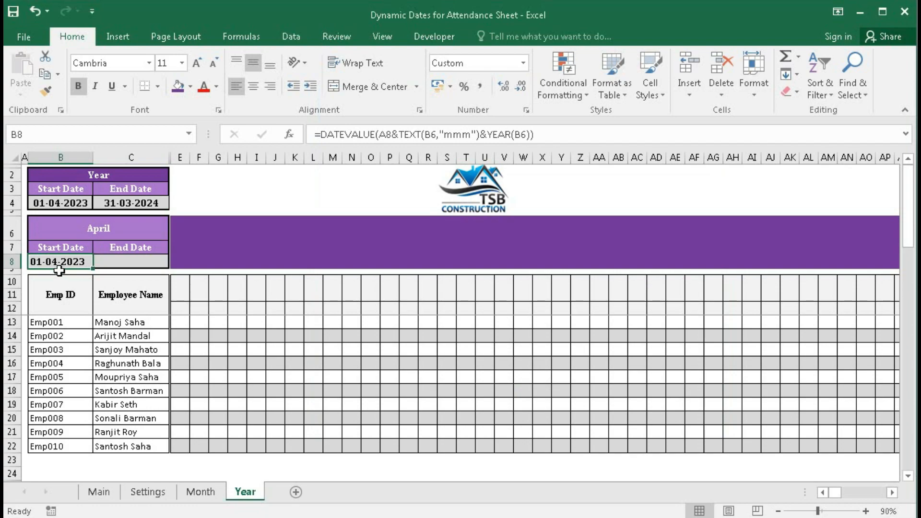
- Enter =EOMONTH(B8,0) in C8 as the chosen month's End Date
left_click(144, 263)
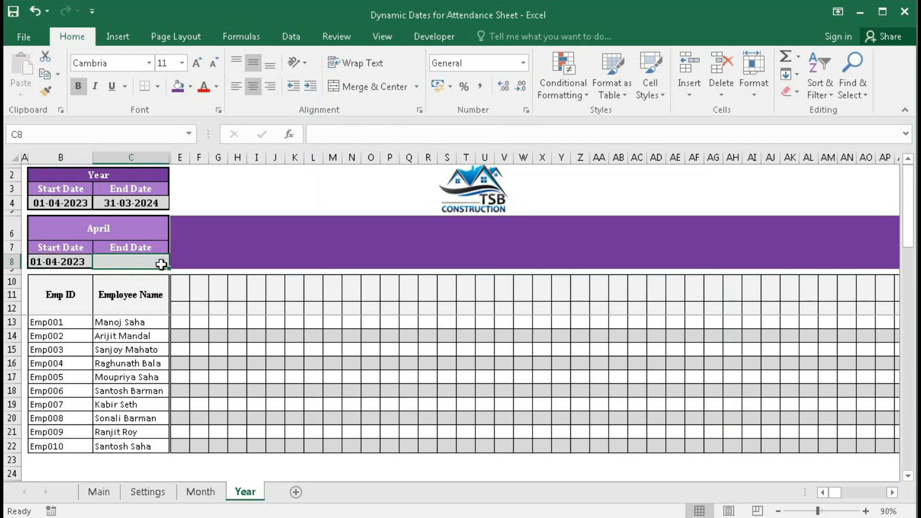
type("=")
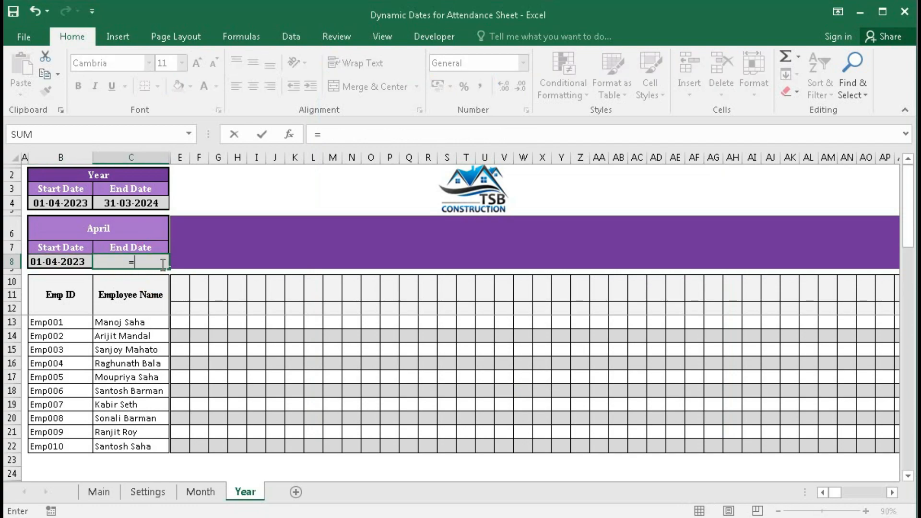
type("eom")
key("Tab")
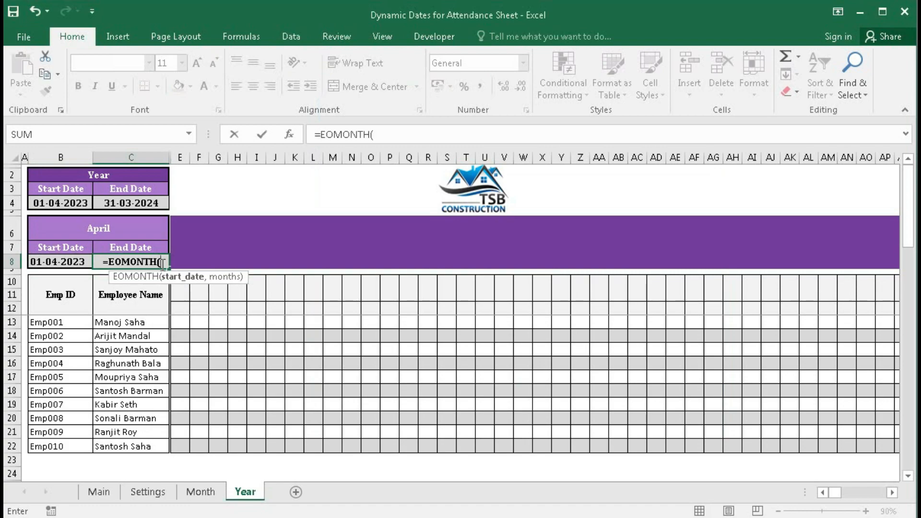
left_click(55, 262)
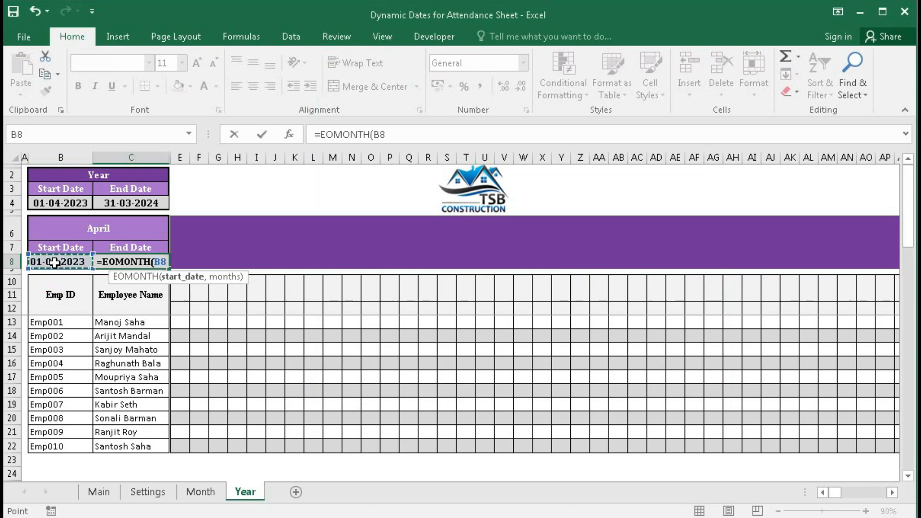
type(",0")
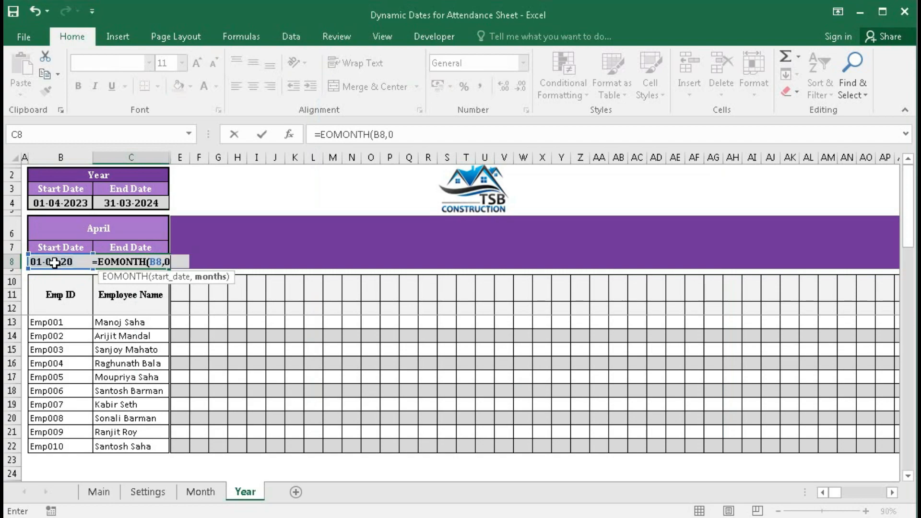
type(")")
key("Return")
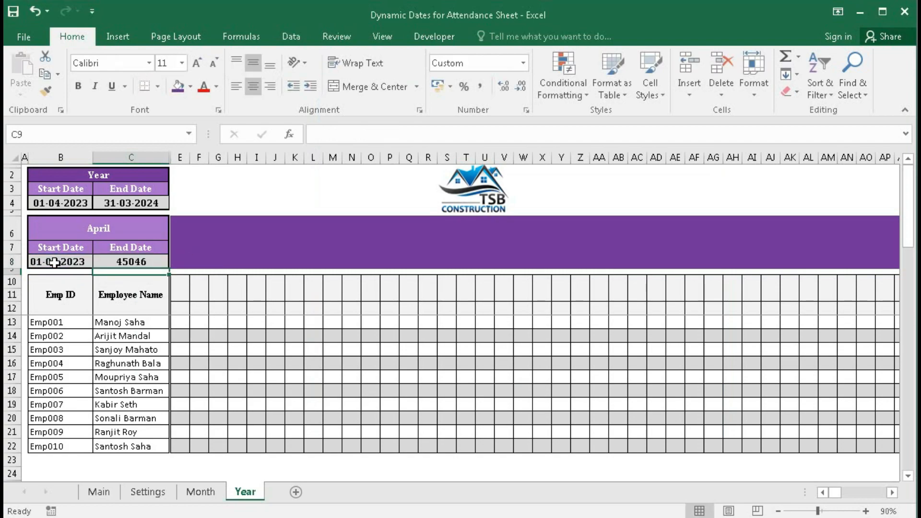
- Apply the custom number format dd-mm-yyyy to the month's End Date in C8
left_click(65, 266)
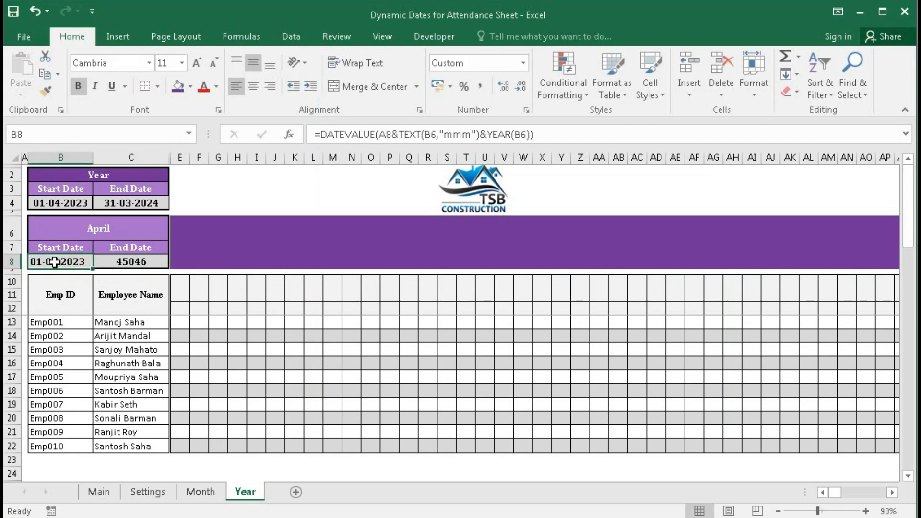
left_click(127, 265)
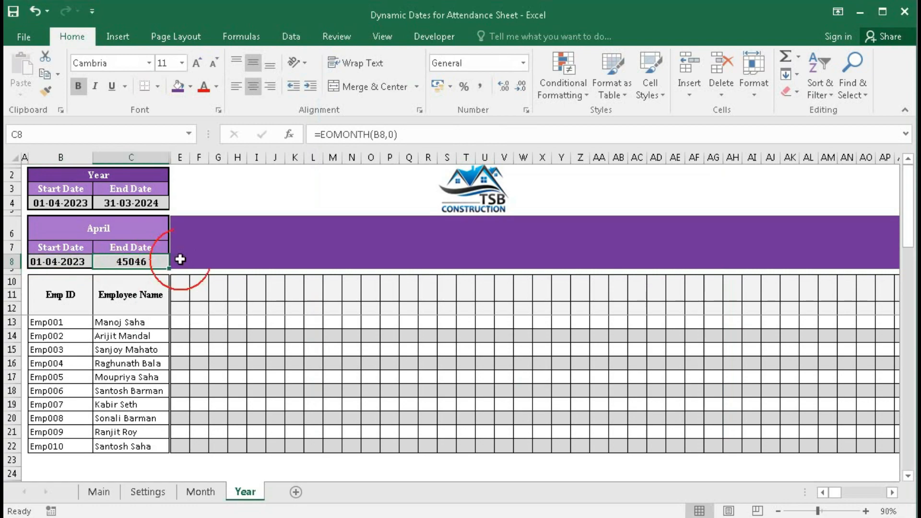
left_click(527, 111)
left_click(353, 260)
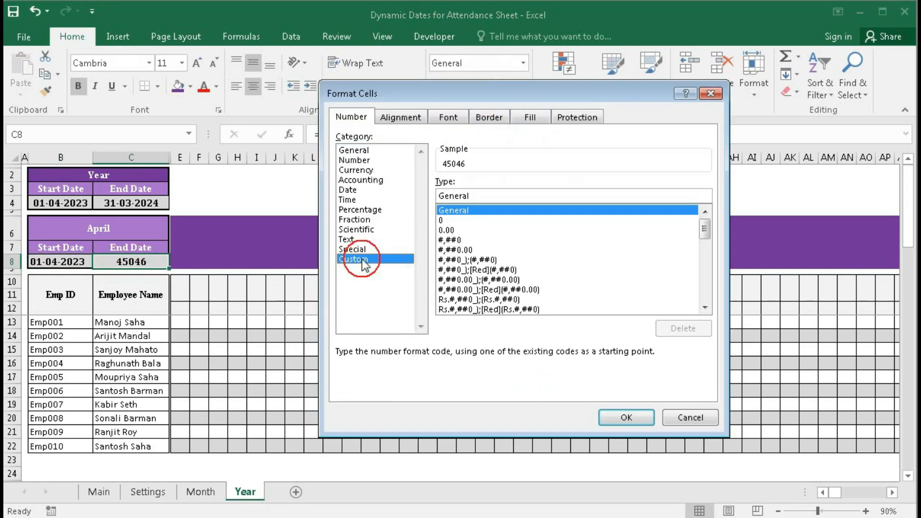
double_click(483, 199)
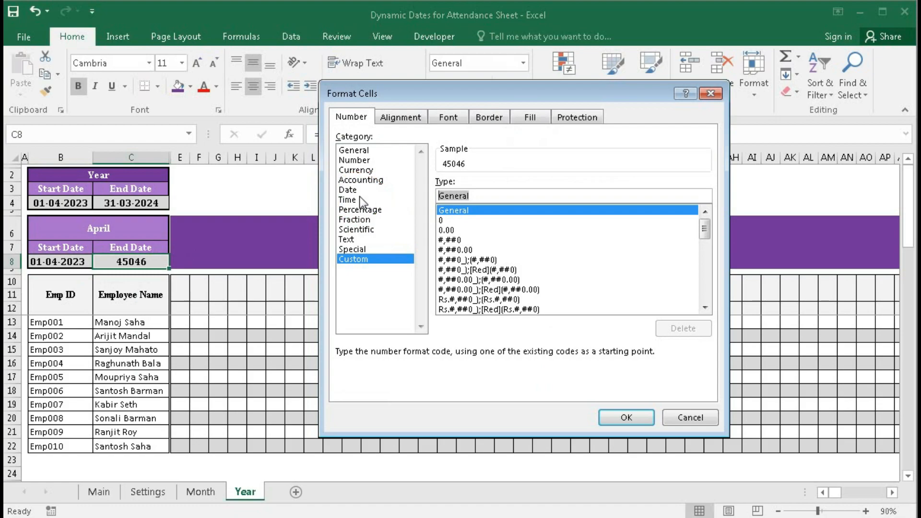
type("dd-mm")
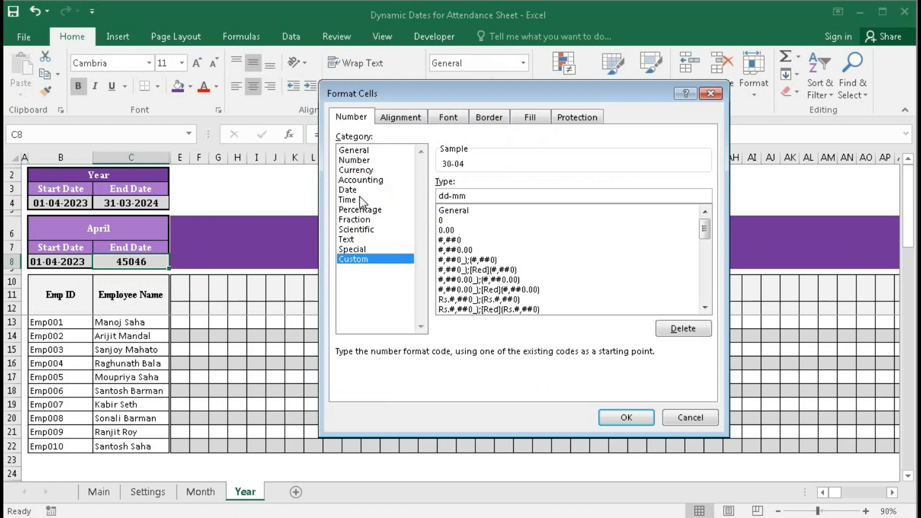
type("-yyyy")
left_click(619, 417)
left_click(74, 263)
left_click(126, 265)
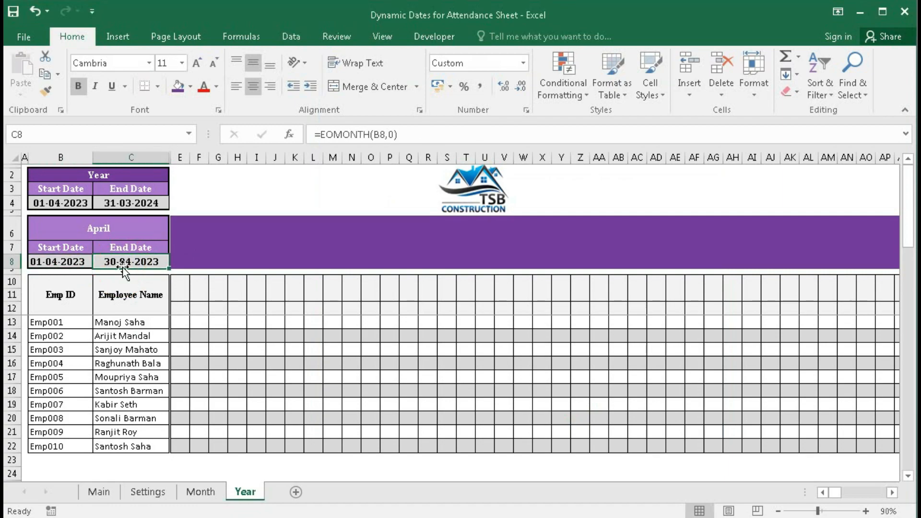
- Enter =B4 in E12 so the first day column takes the year's Start Date
left_click_drag(178, 307, 384, 311)
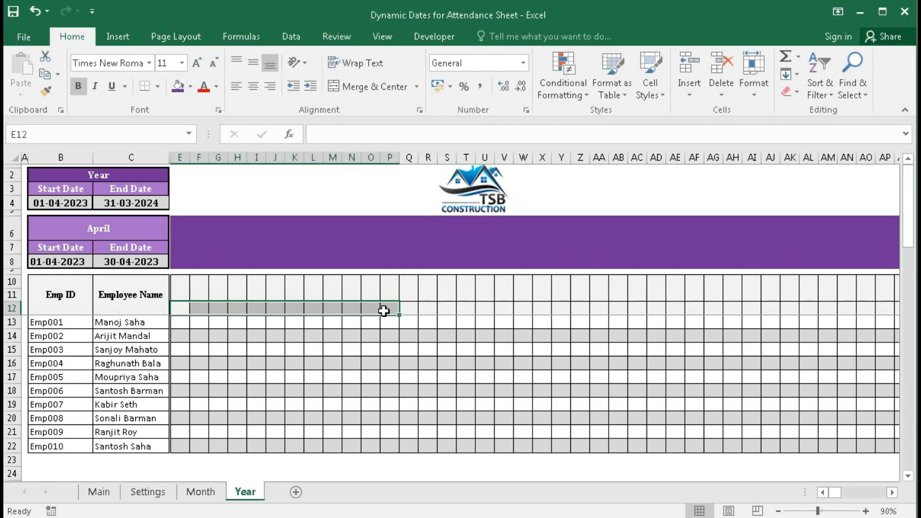
left_click(177, 308)
type("=")
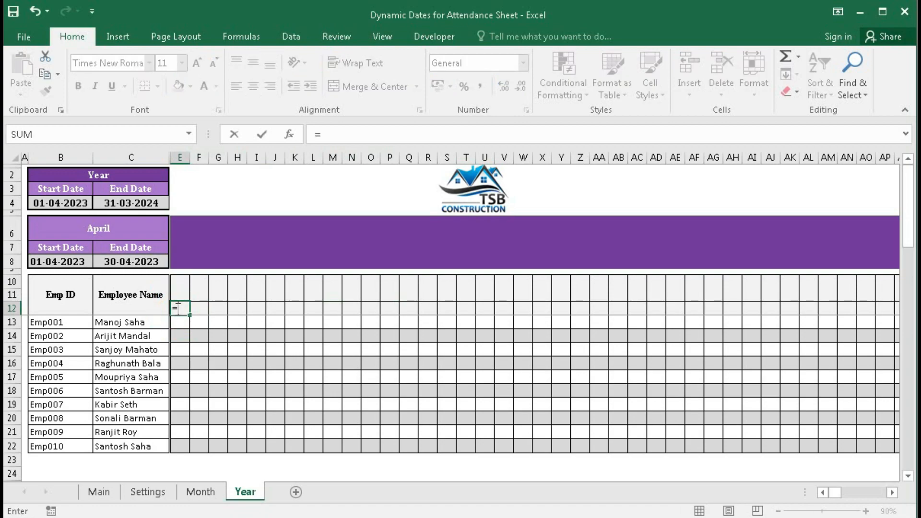
left_click(59, 203)
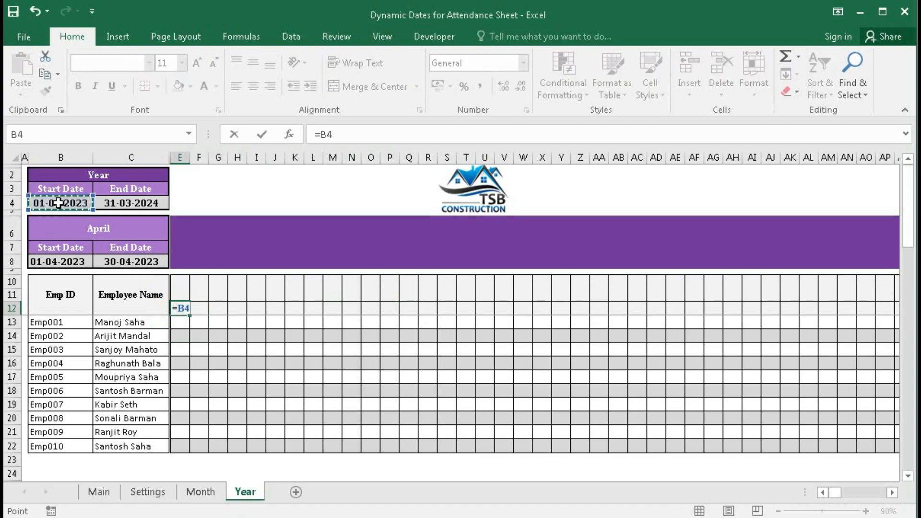
key("Return")
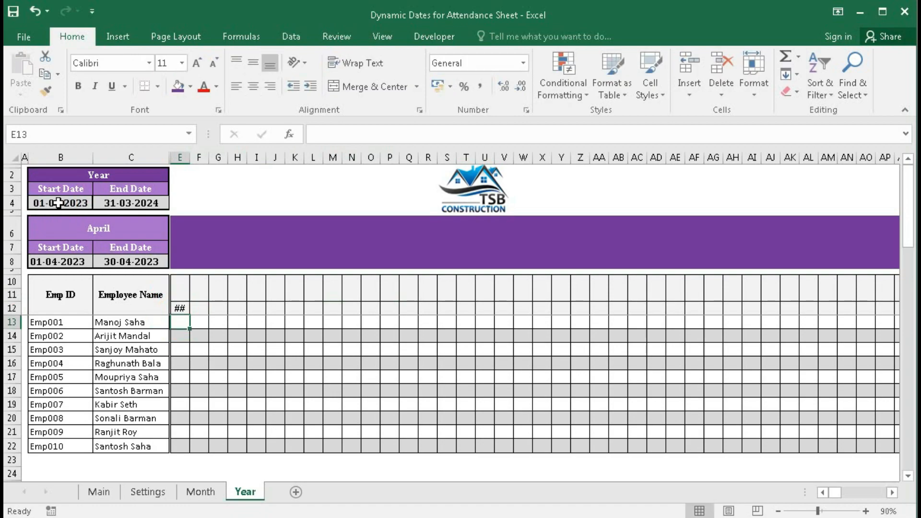
- Shorten the custom number format of E12 to dd and select the next day cell, F12
left_click(179, 308)
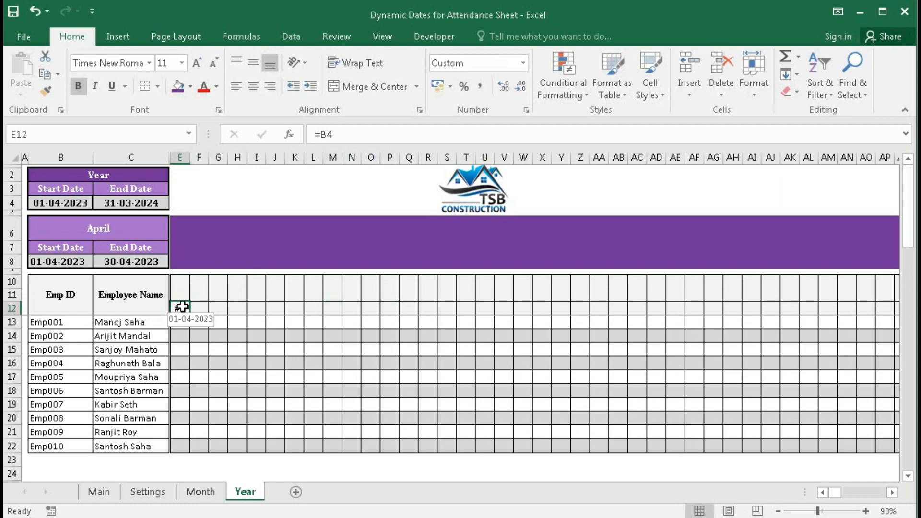
left_click(525, 111)
left_click(449, 195)
key("shift+End")
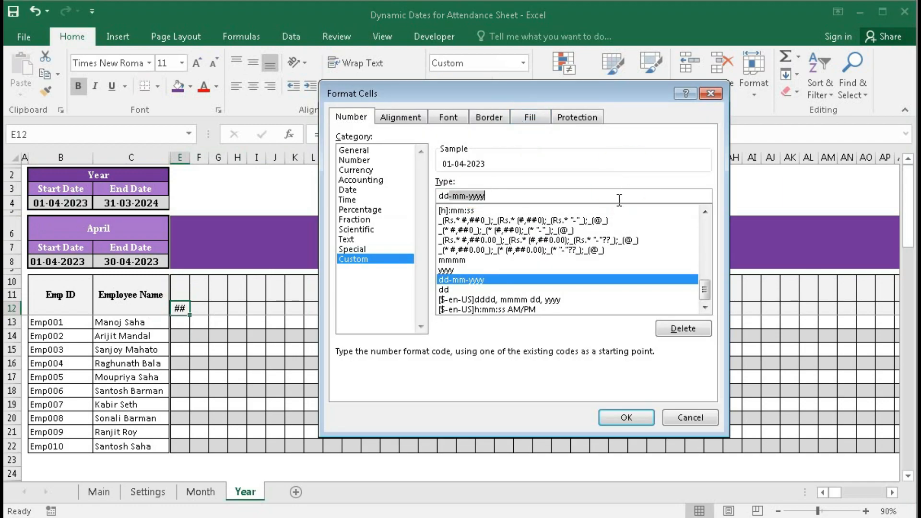
key("BackSpace")
left_click(626, 416)
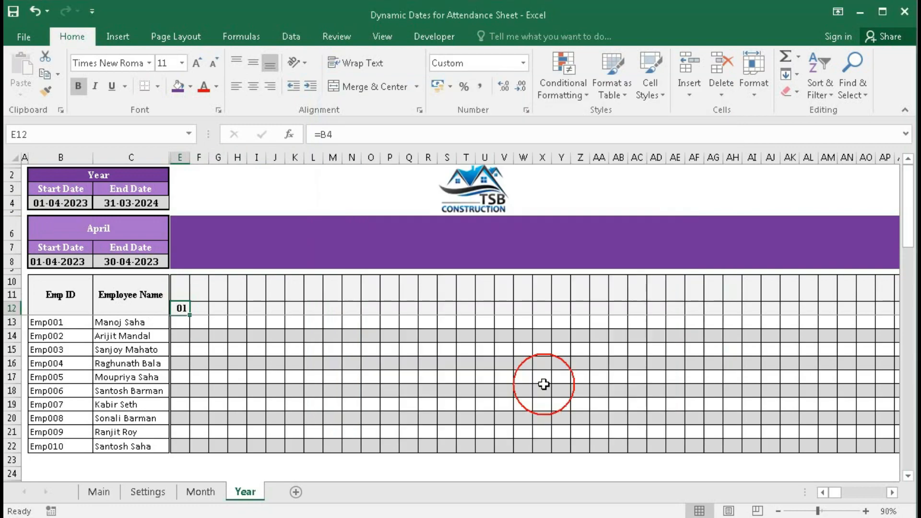
left_click(197, 308)
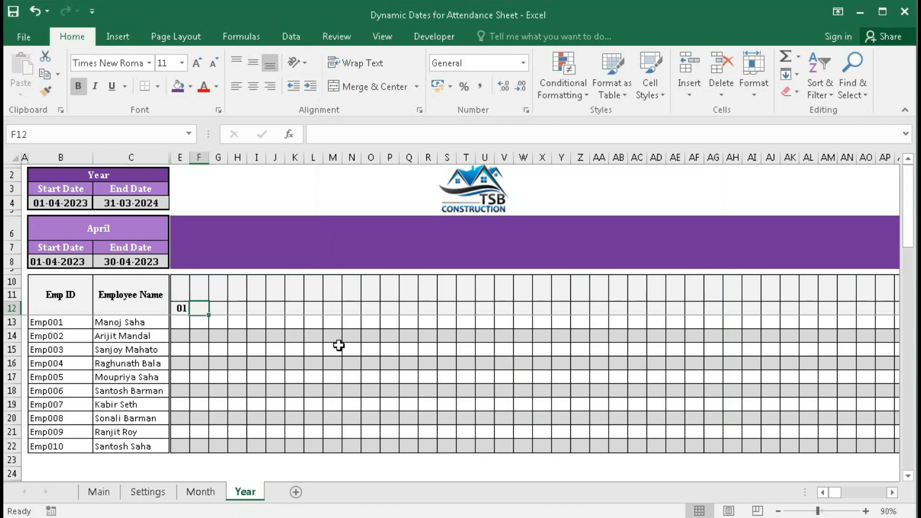
- Enter =IF(E12<$C$4,E12+1,"") in F12 so the day advances by one until the year's End Date
type("=if(")
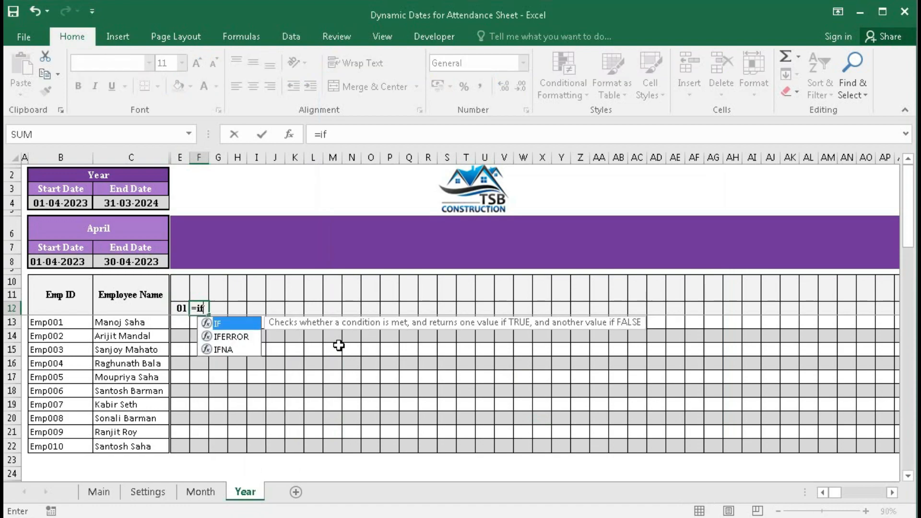
left_click(184, 310)
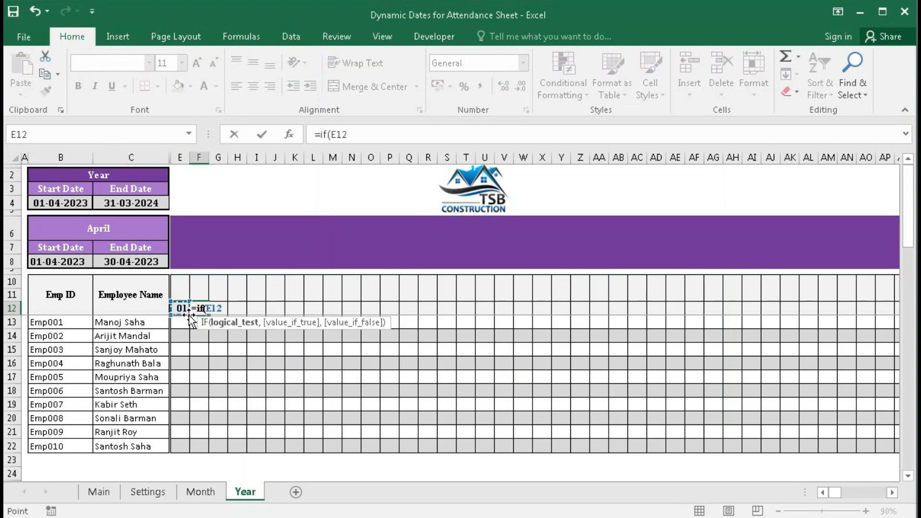
type("<")
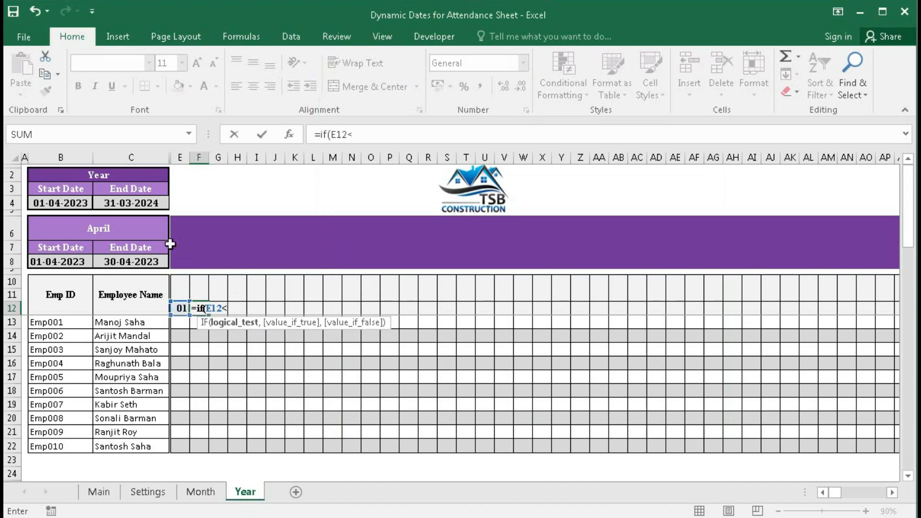
left_click(137, 202)
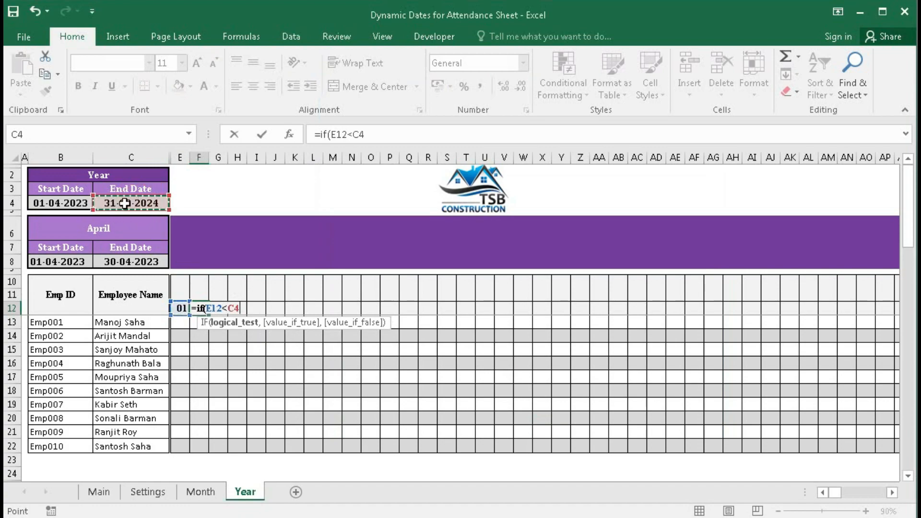
key("F4")
type(",")
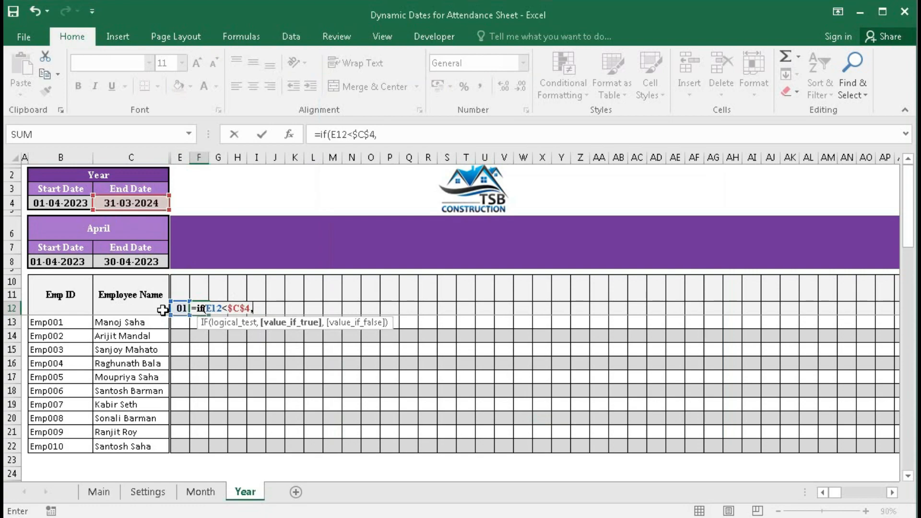
left_click(182, 308)
type("+")
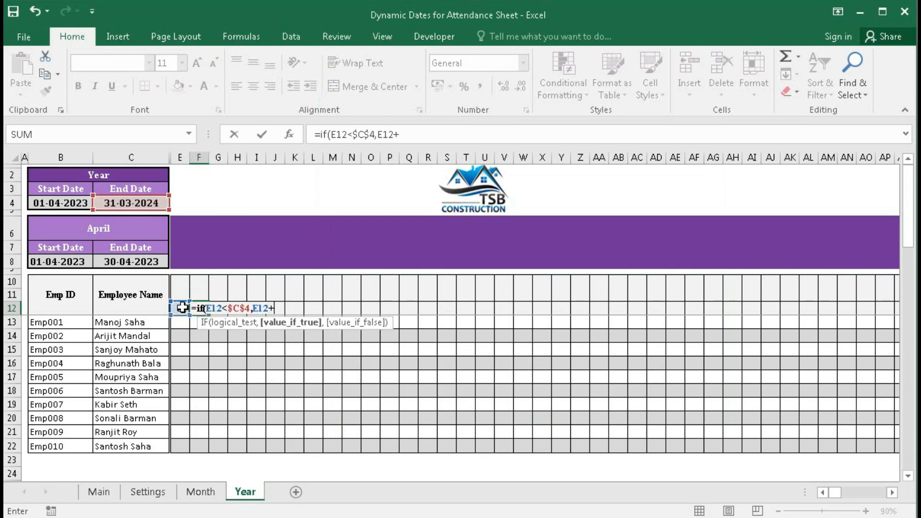
type("1,")
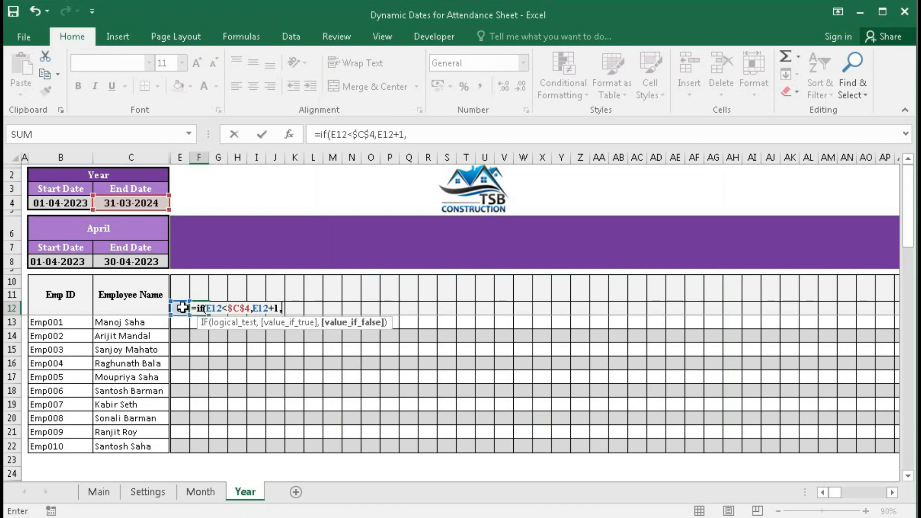
type("\"\"")
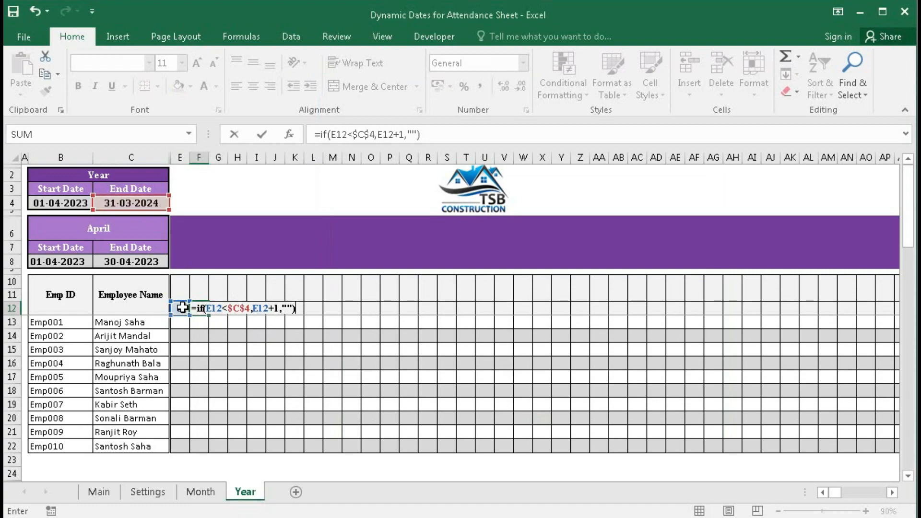
key("Return")
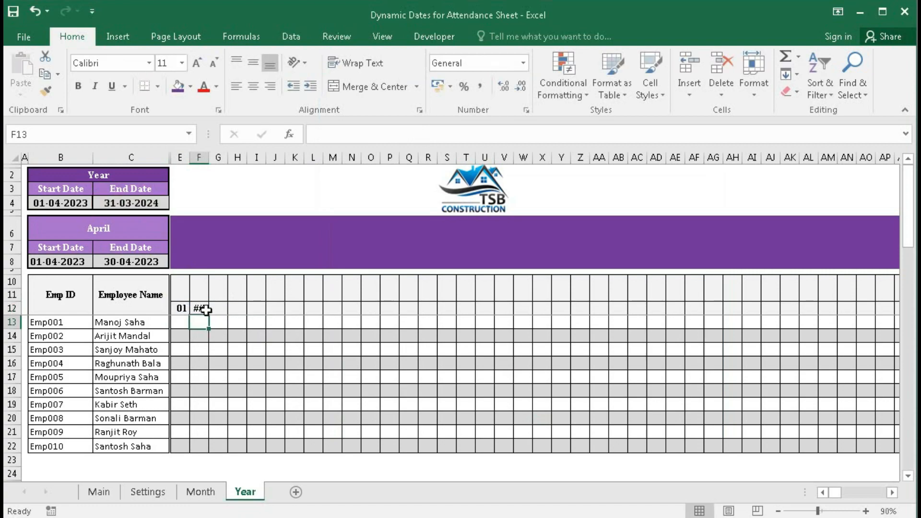
- Copy the formatting of E12 onto F12 and fill the day formula across row 12 through NF12
mouse_move(206, 308)
left_click(182, 308)
left_click(45, 90)
left_click(200, 308)
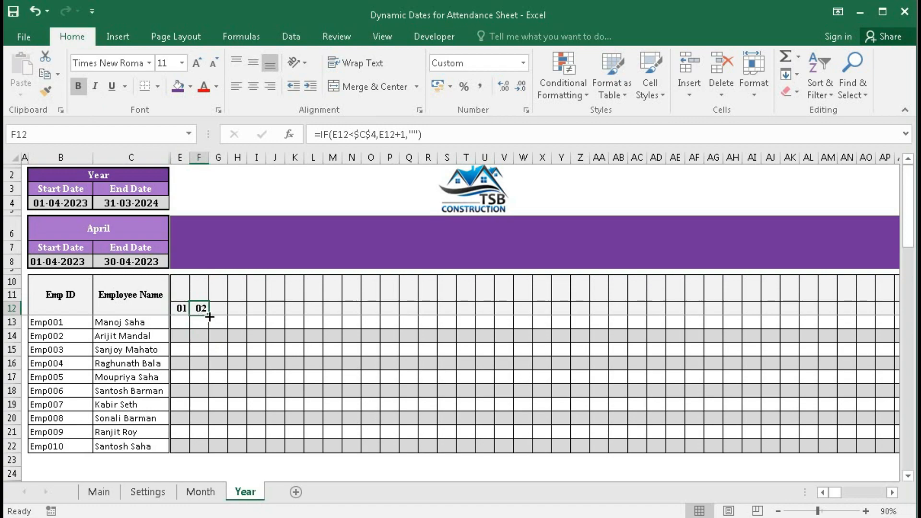
left_click_drag(208, 315, 850, 331)
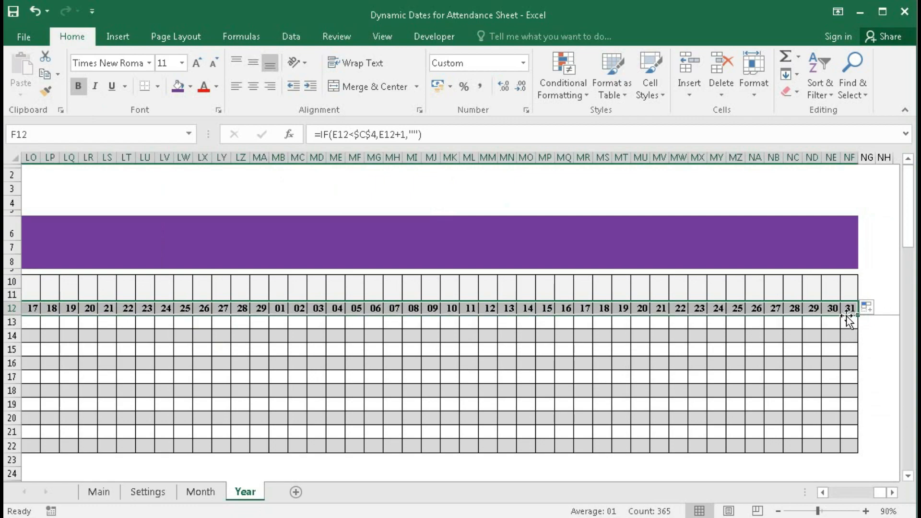
left_click_drag(881, 492, 822, 489)
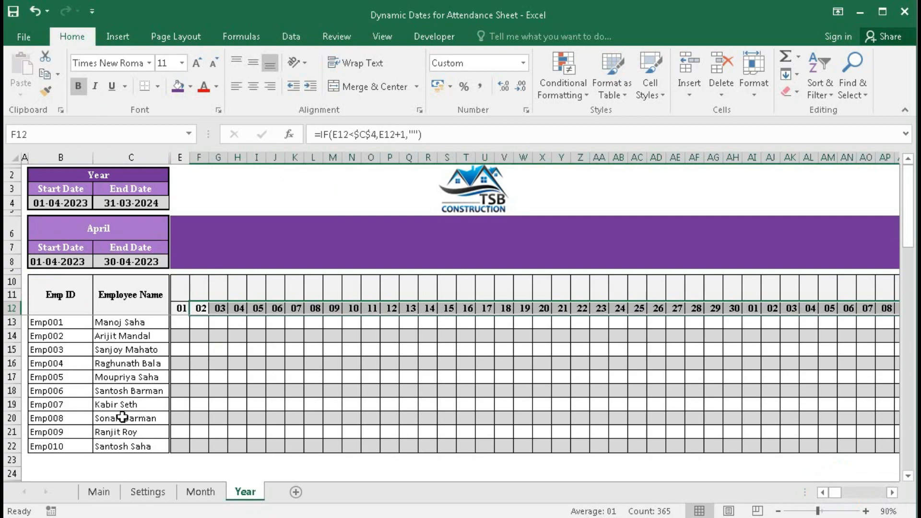
- Set the Period Start Date on the Settings sheet to 01-04-2021 and check the last day cell, NF12, on the Year sheet
left_click(147, 492)
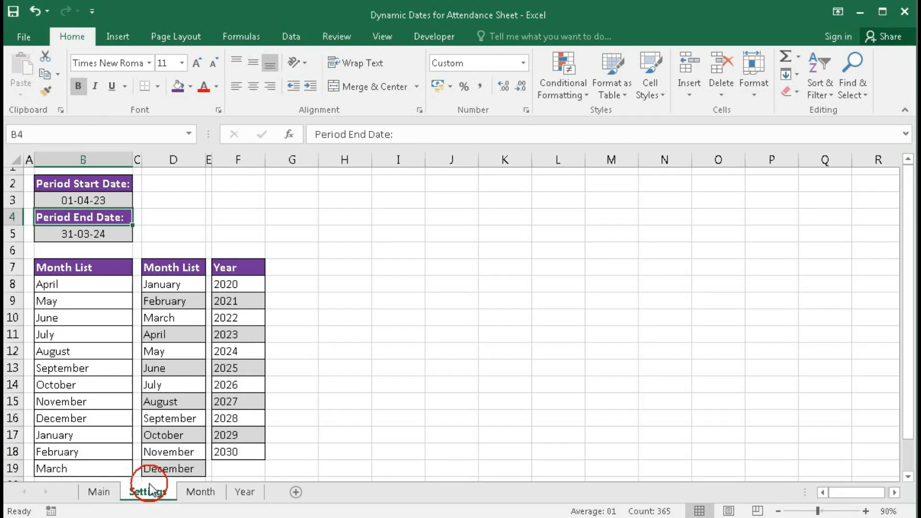
double_click(104, 200)
key("BackSpace")
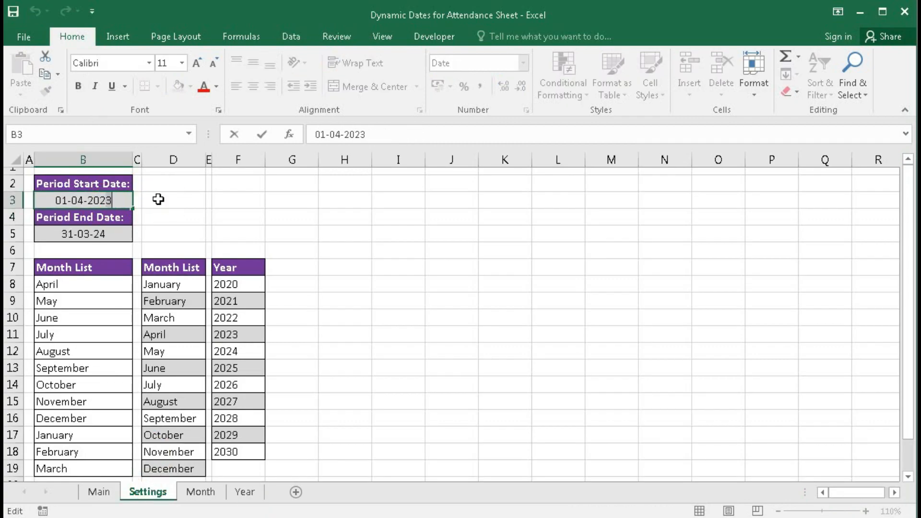
type("1")
key("Return")
left_click(245, 492)
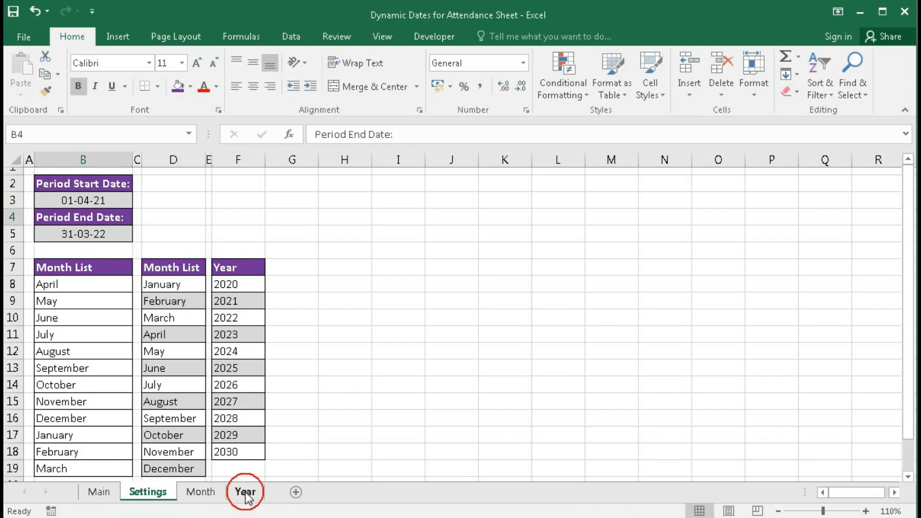
left_click_drag(834, 493, 887, 492)
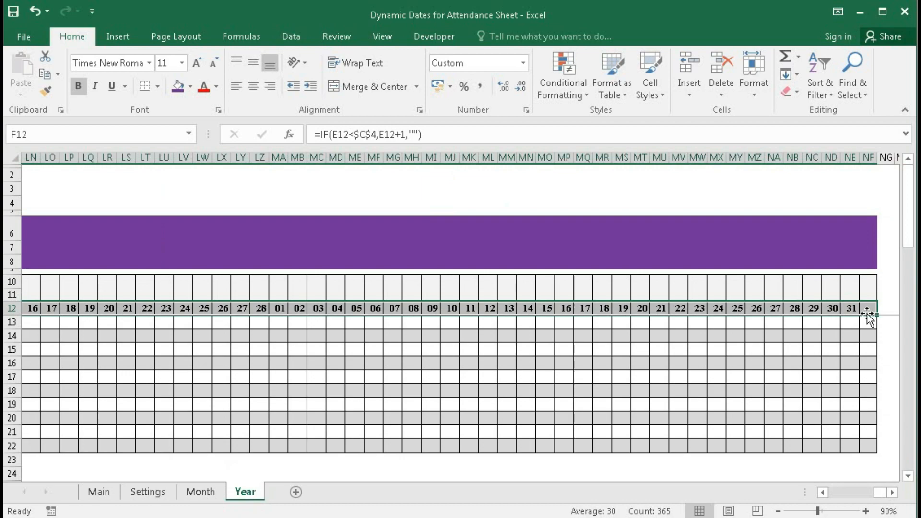
left_click(869, 309)
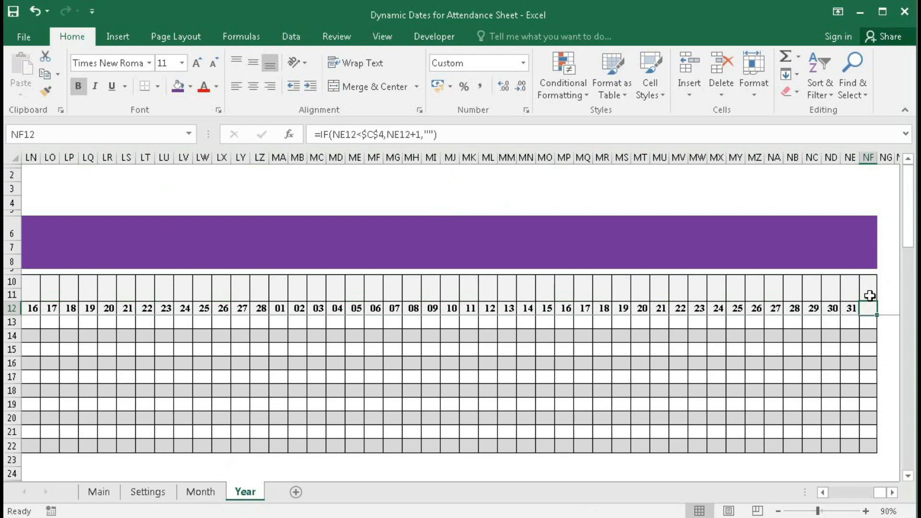
left_click_drag(880, 493, 802, 502)
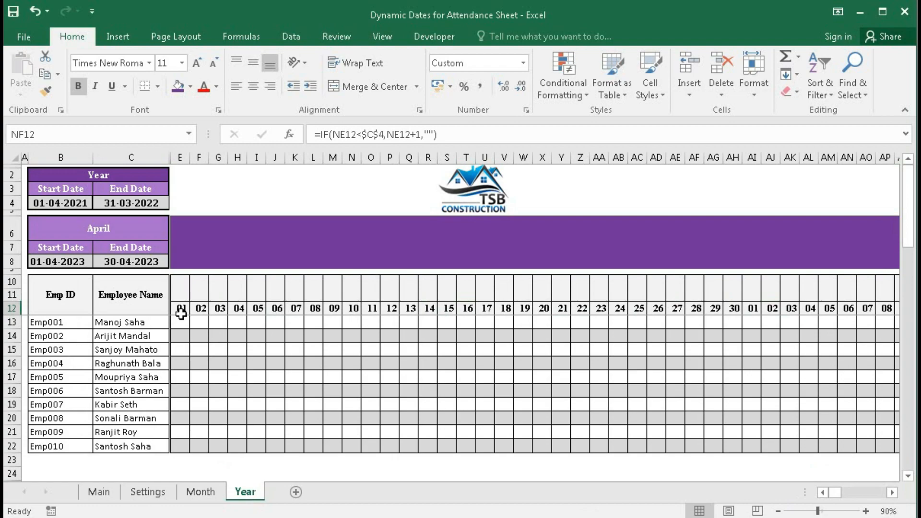
- Set the month's starting day number in A8 to 15
left_click(129, 262)
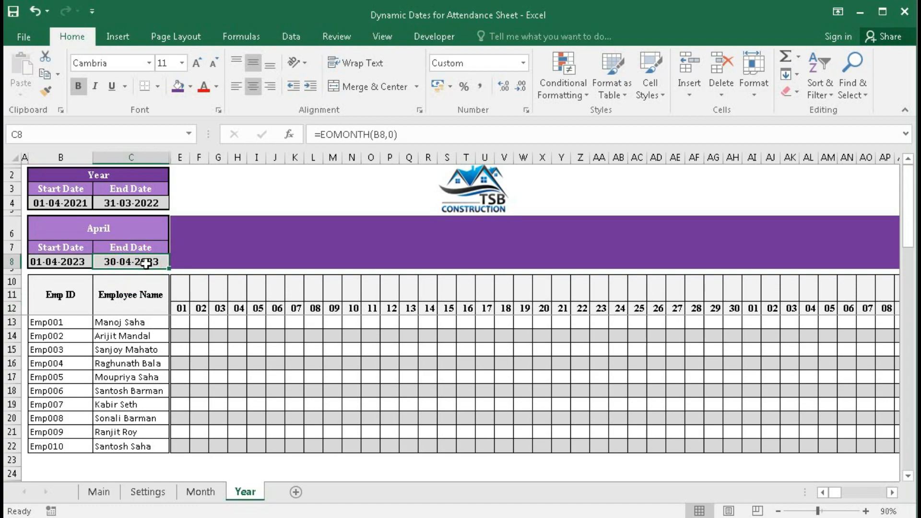
left_click(48, 263)
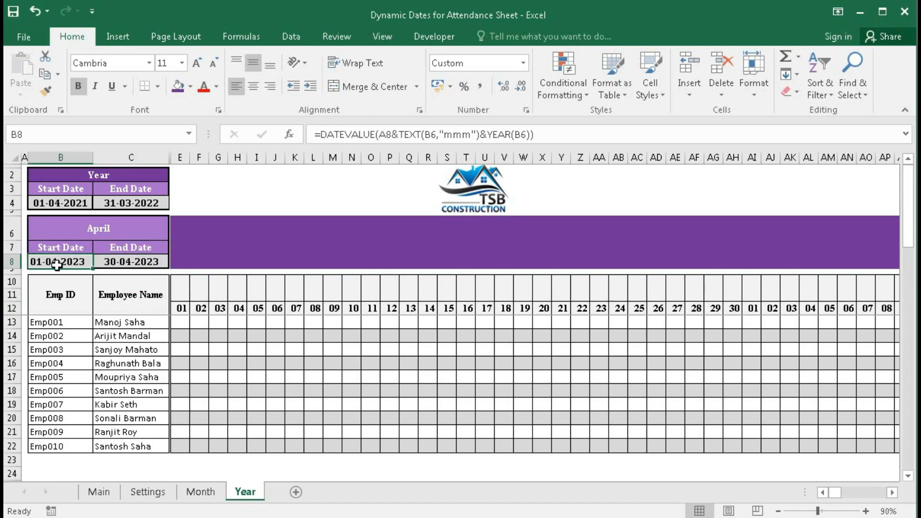
left_click(24, 263)
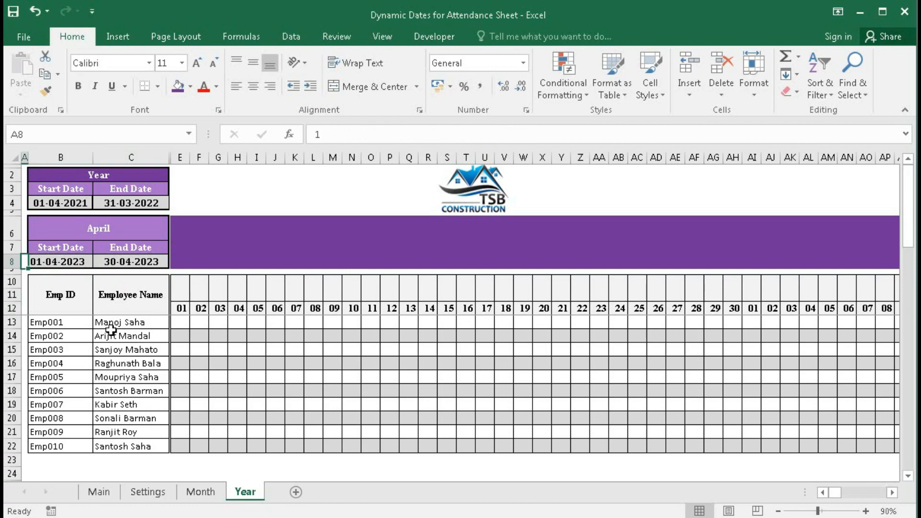
type("15")
key("Return")
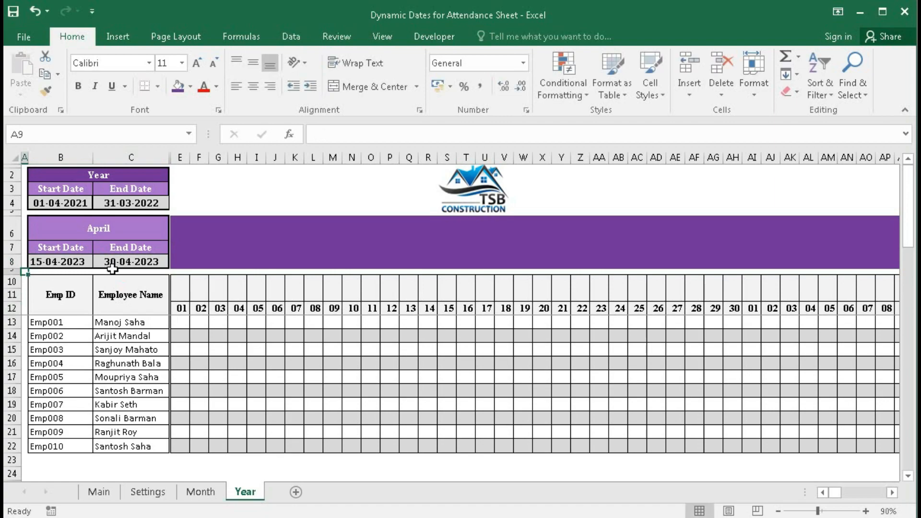
- Extend the month's End Date formula in C8 to =EOMONTH(B8,0)+A8-1
left_click(143, 264)
double_click(143, 264)
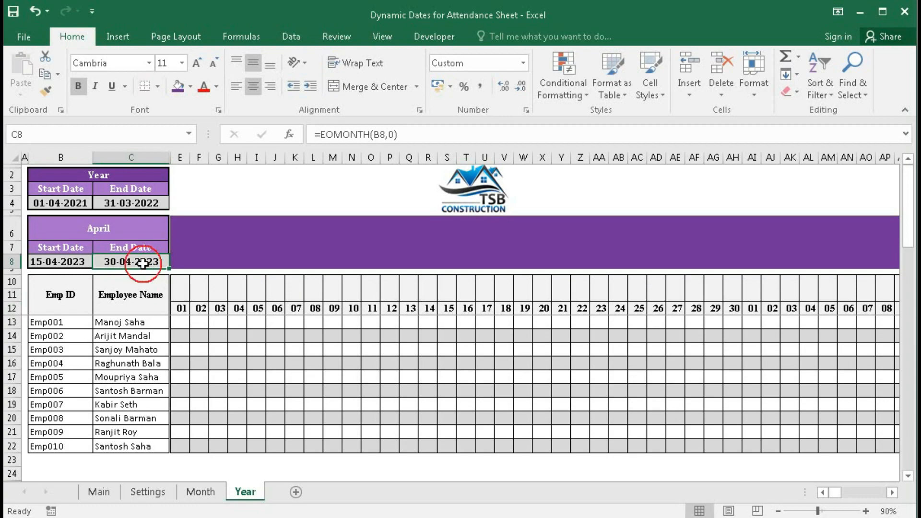
left_click(177, 260)
type("+")
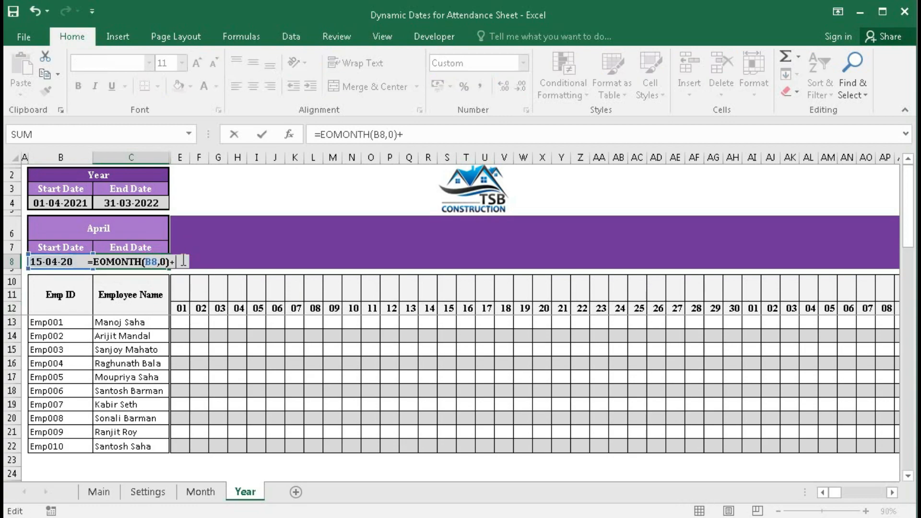
left_click(26, 263)
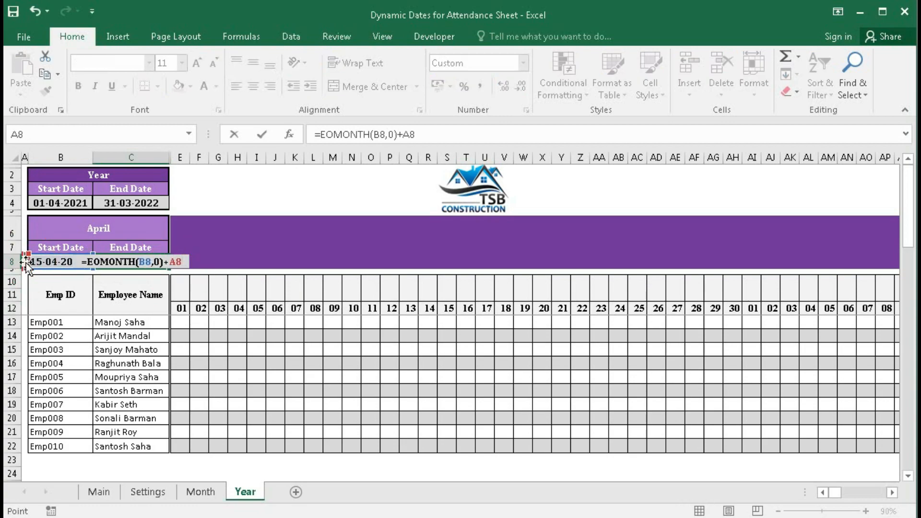
type("-1")
key("Return")
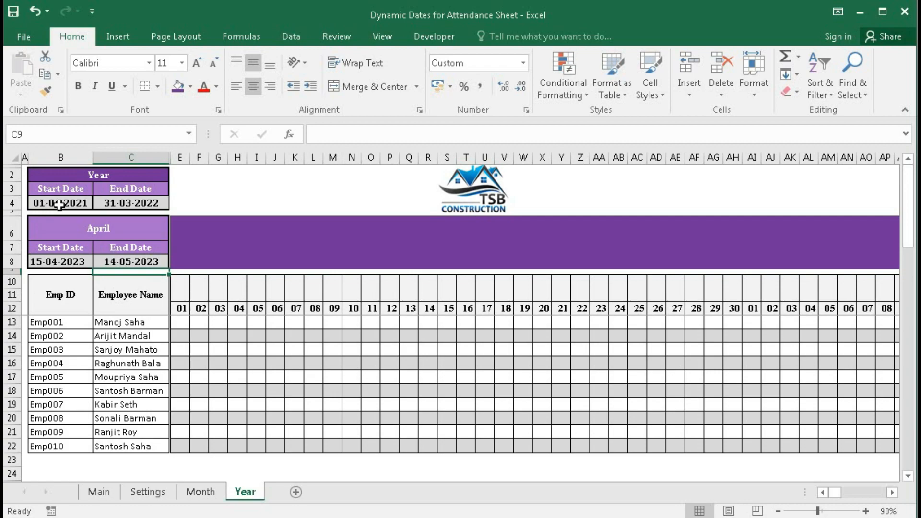
left_click(147, 492)
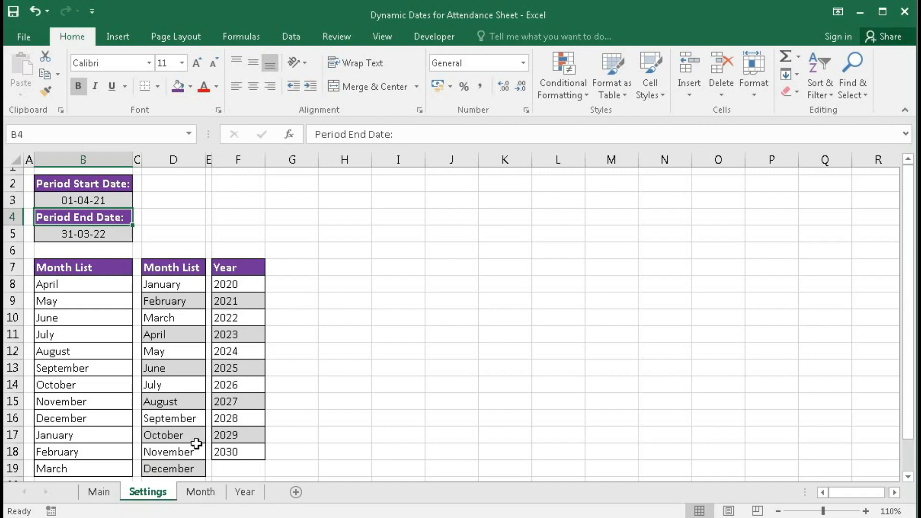
key("ctrl+Page_Down")
key("ctrl+Page_Down")
- Enter =TEXT(E12,"ddd") in E10 of the Year sheet to give the first day's weekday name
left_click(178, 287)
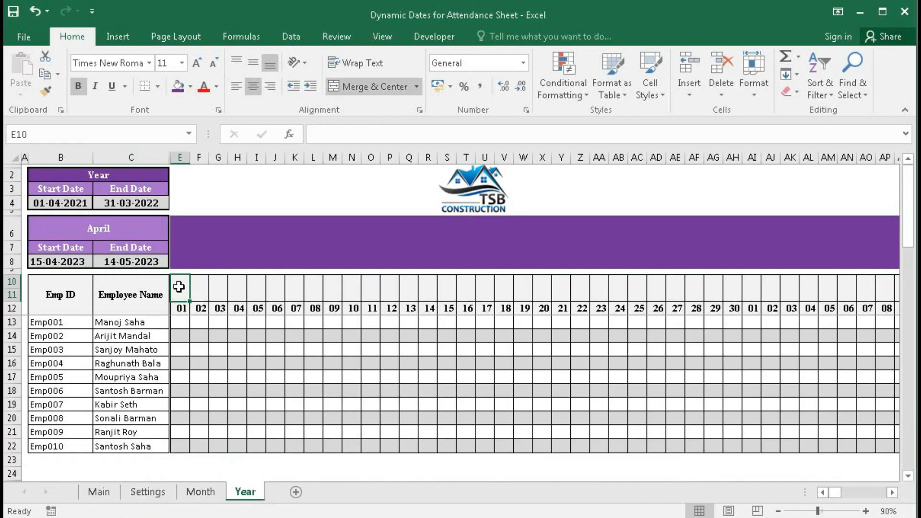
type("=")
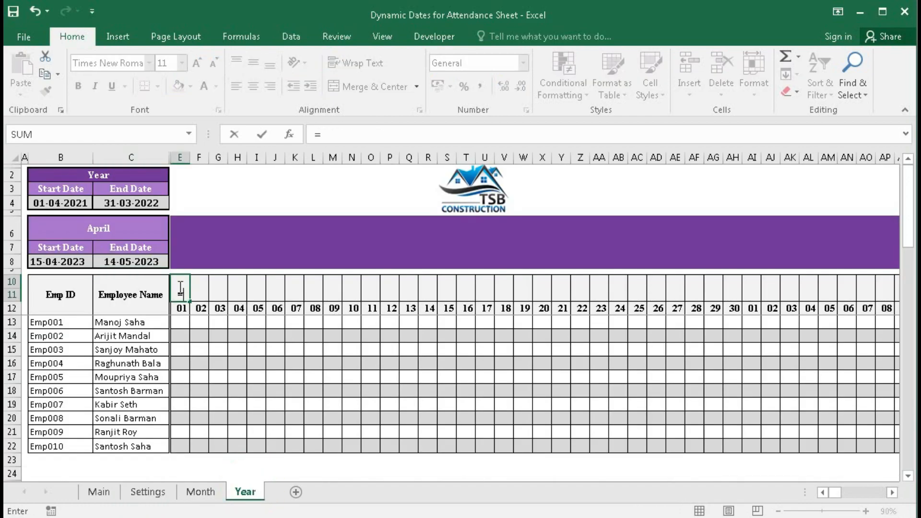
type("text(")
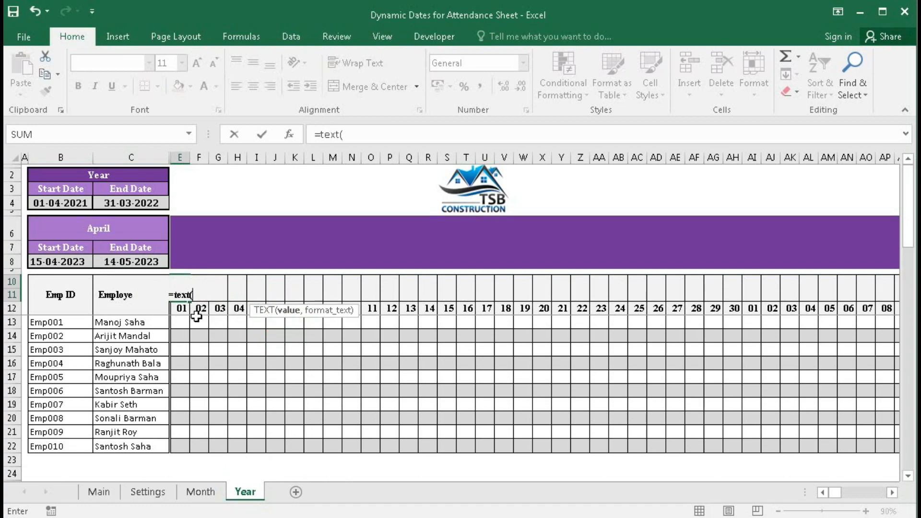
left_click(178, 308)
type(",\"")
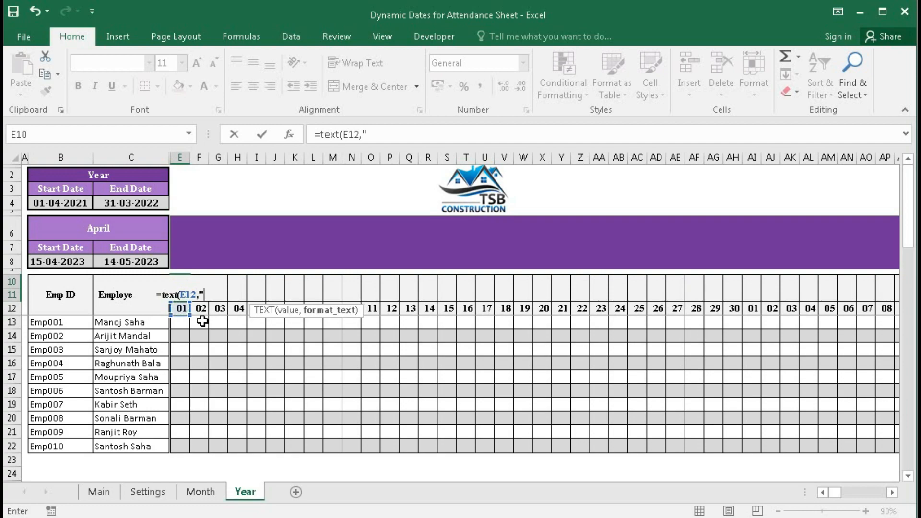
type("ddd")
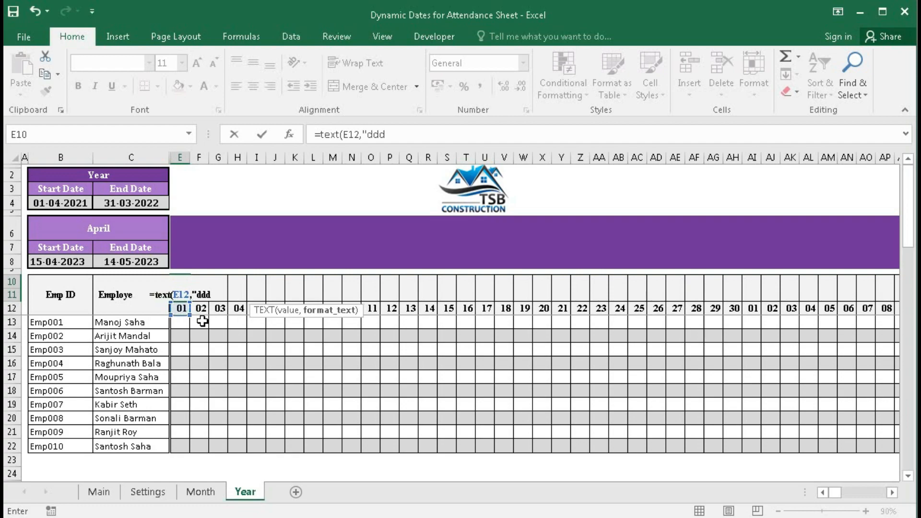
type("\")")
key("Return")
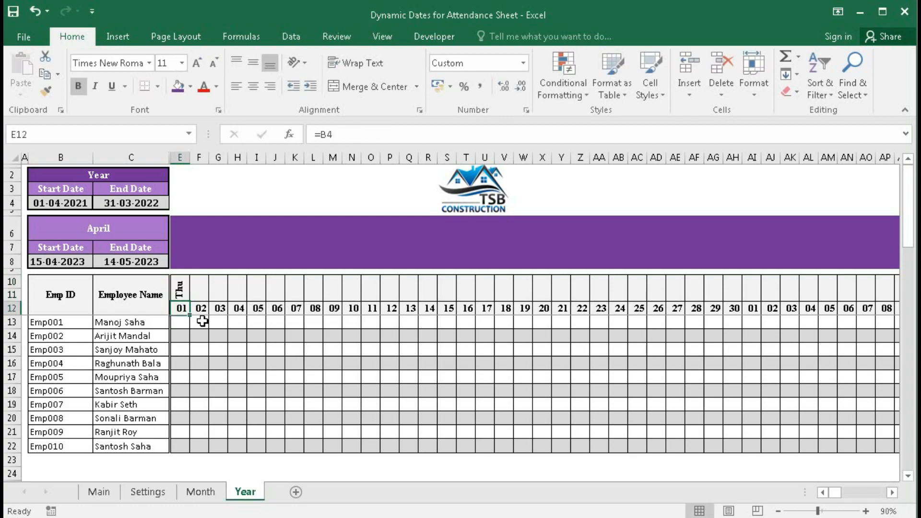
- Fill the weekday formula from E10 across the merged header cells through column NF
left_click(181, 290)
left_click_drag(190, 301, 851, 285)
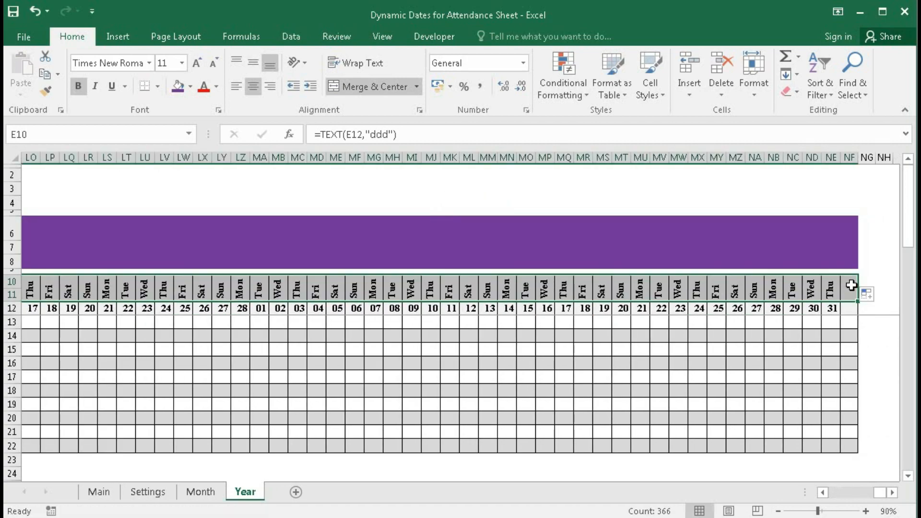
left_click_drag(879, 493, 818, 497)
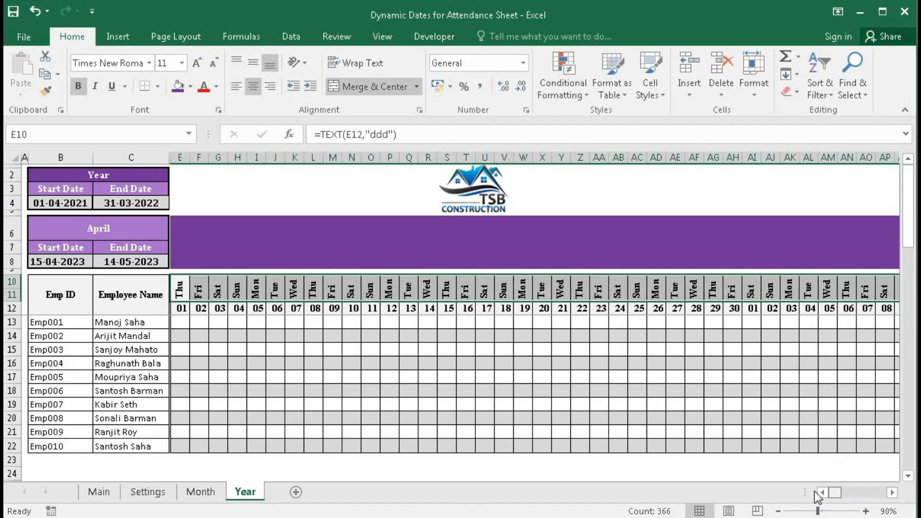
- Merge and center cells G6:AF8 in the Year sheet's purple banner to hold the first month's title
left_click(201, 295)
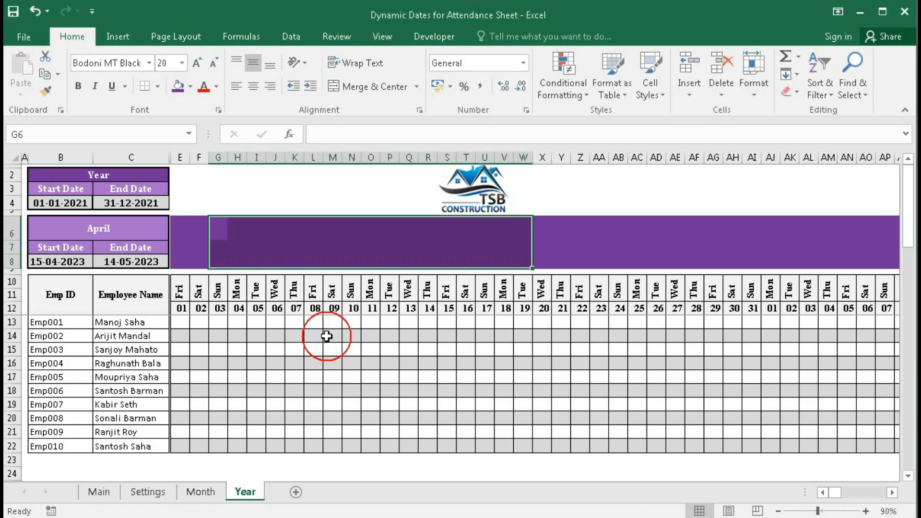
left_click_drag(216, 226, 686, 273)
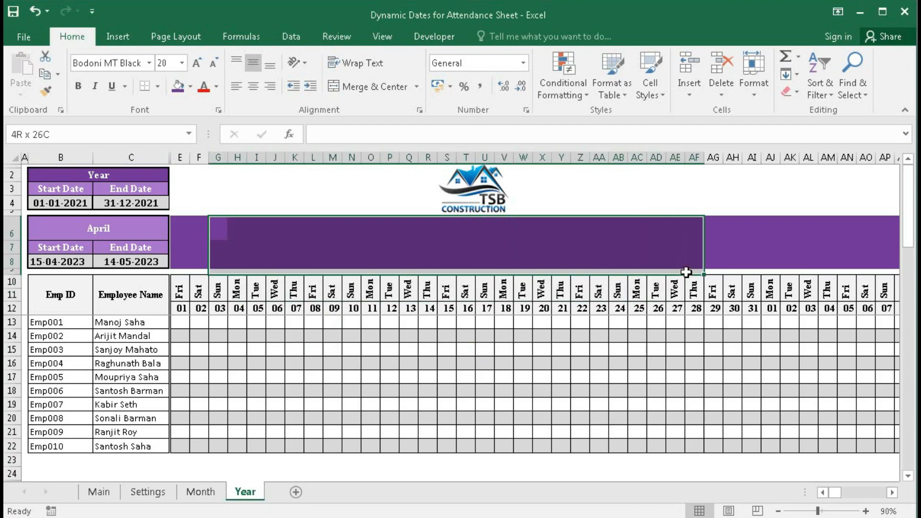
left_click(273, 247)
left_click_drag(273, 247, 698, 257)
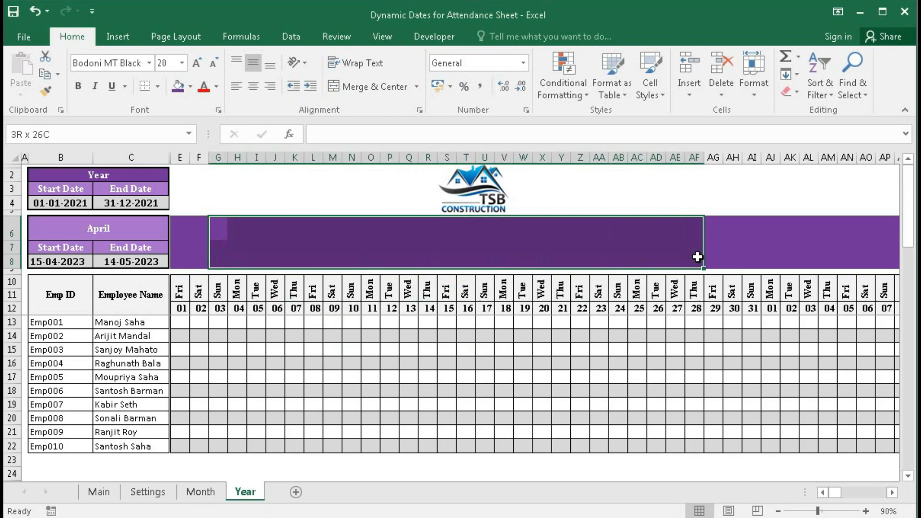
left_click(370, 86)
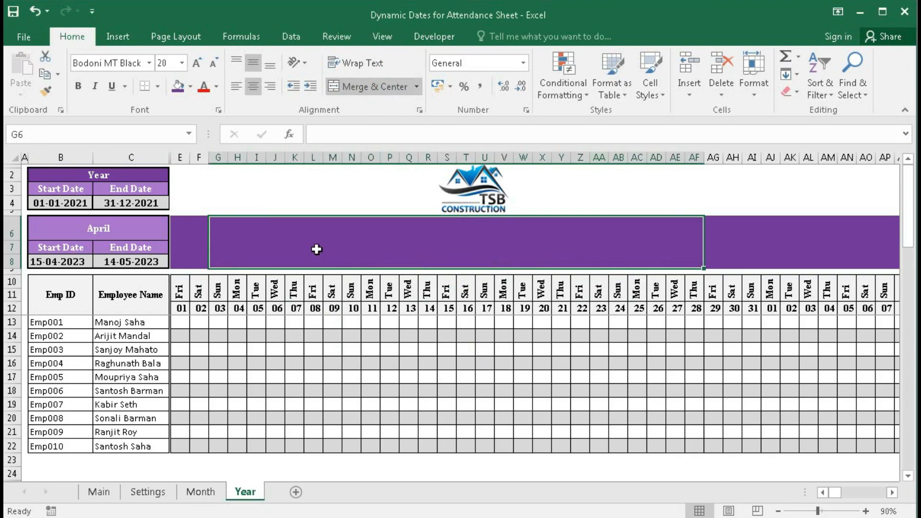
- Begin a title formula in G6 with ="Attendance for the month of "&TEXT(B4,"mmmm")
type("=")
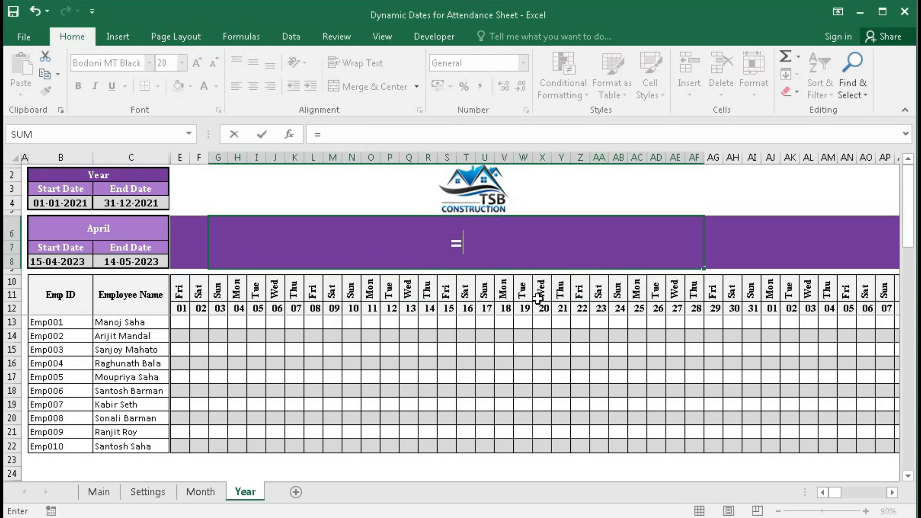
type("\"Att")
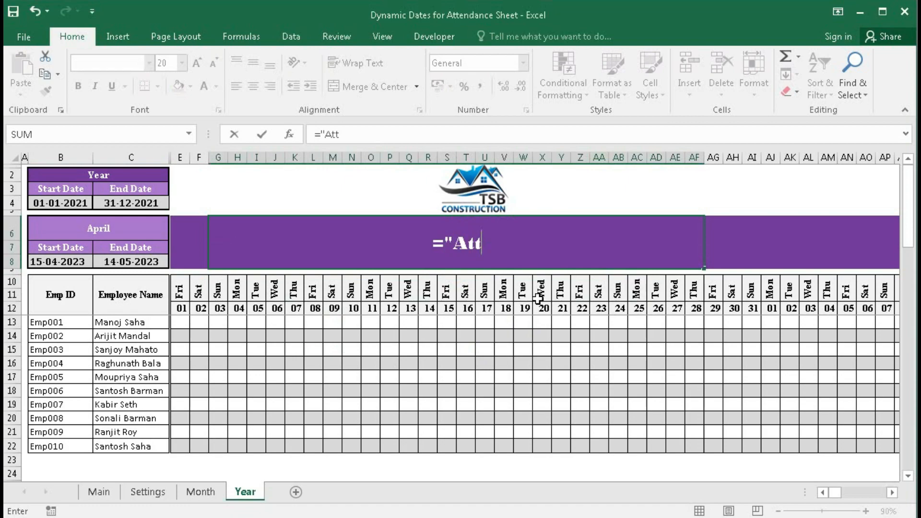
type("endance for the month of \"")
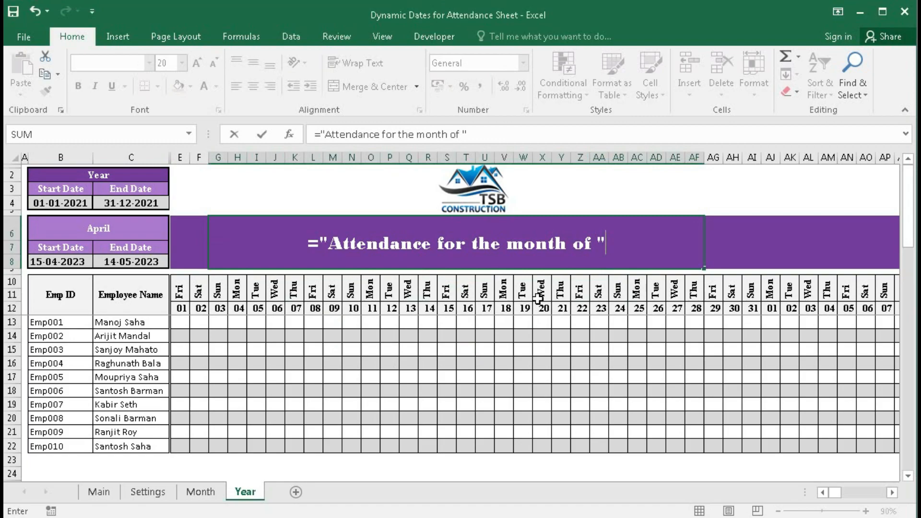
type("&")
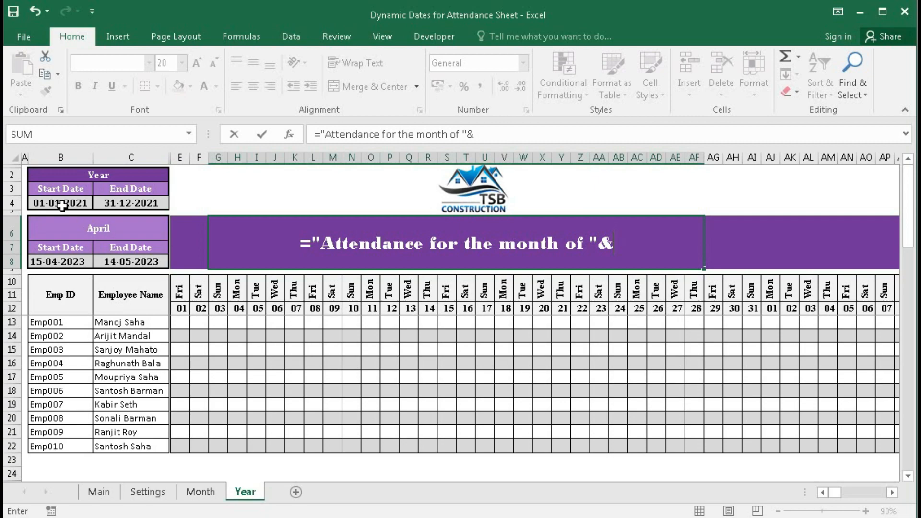
type("te")
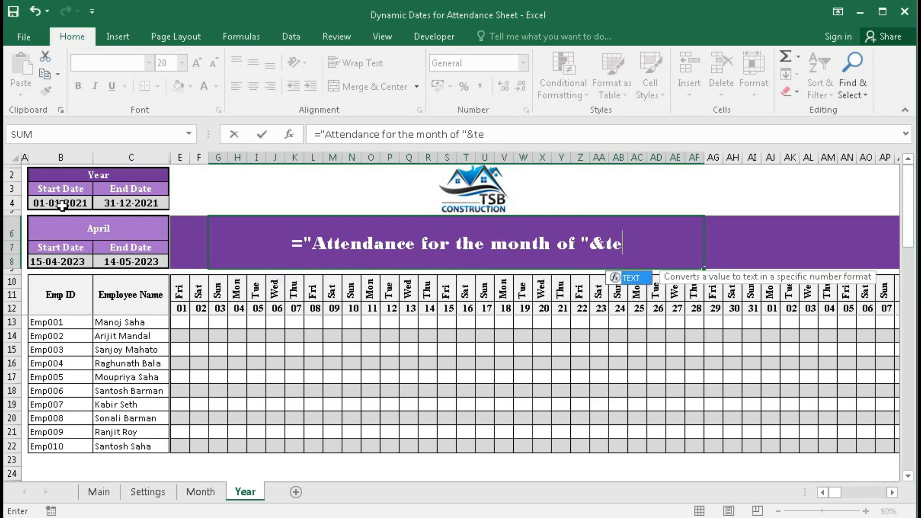
type("xt(")
left_click(62, 206)
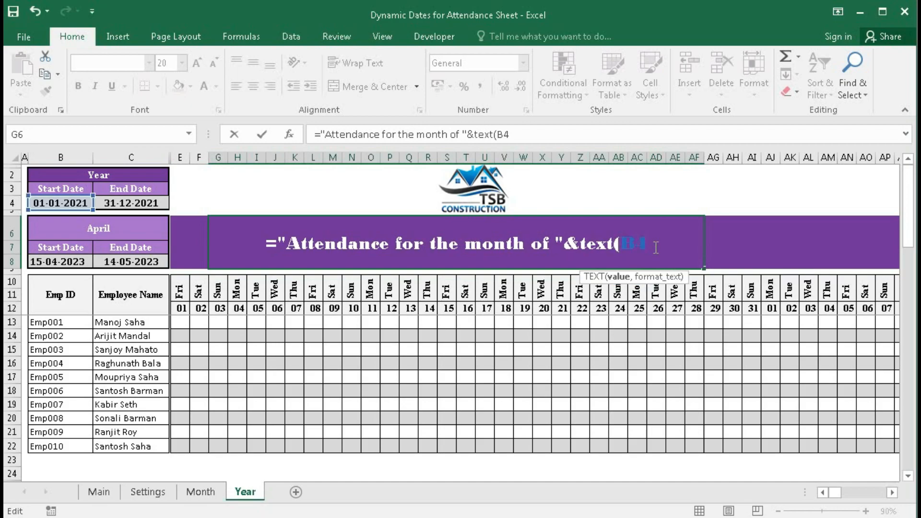
type(",\"\"")
key("BackSpace")
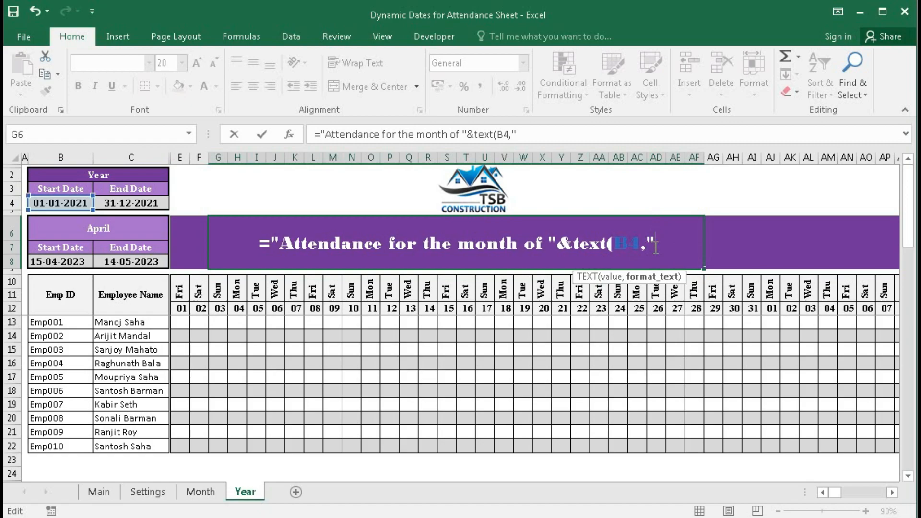
type("mmmm")
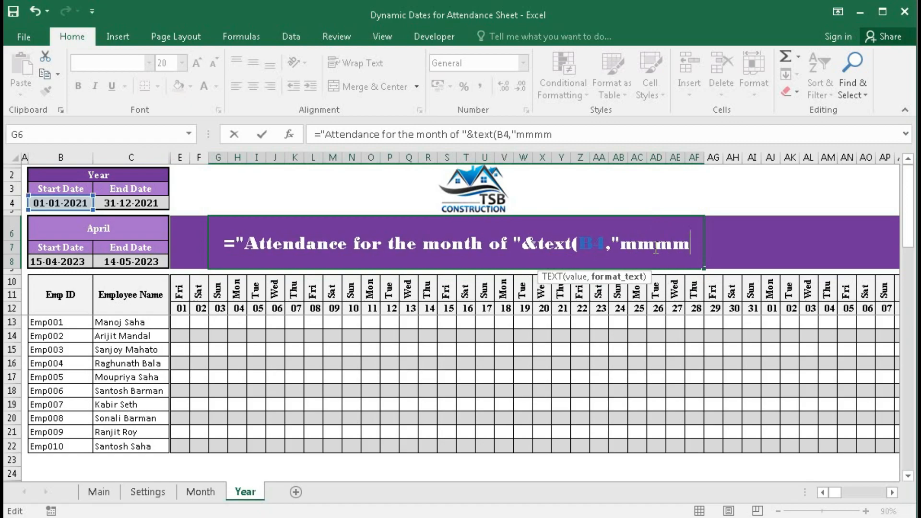
type("\"")
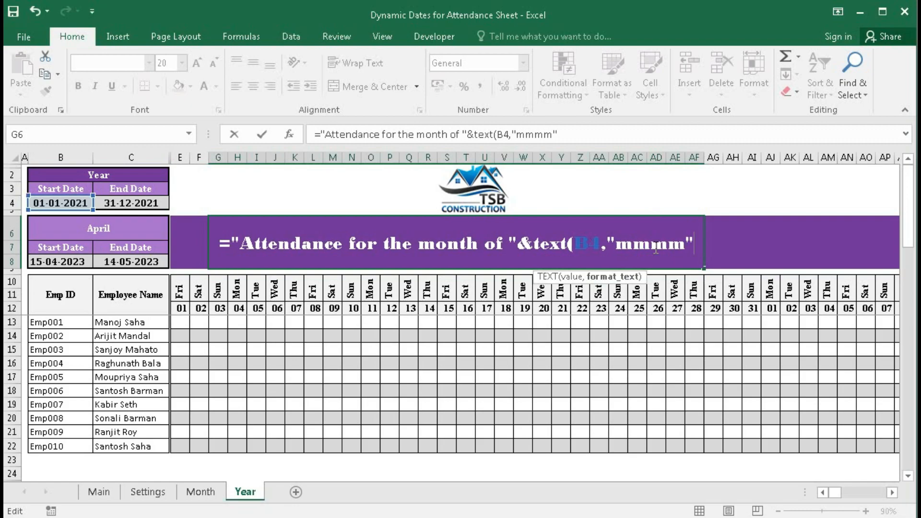
type(")")
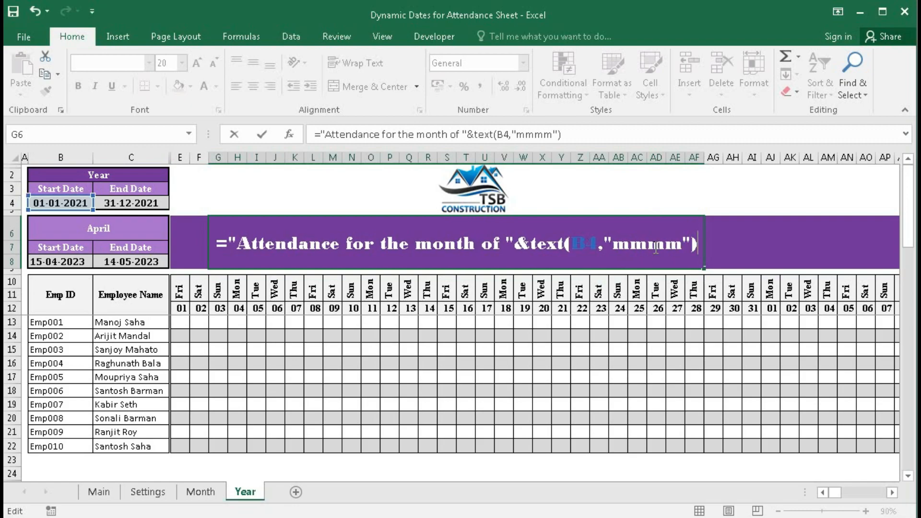
- Append &" "&YEAR(B4) to the title formula to add a space and the year
type("&")
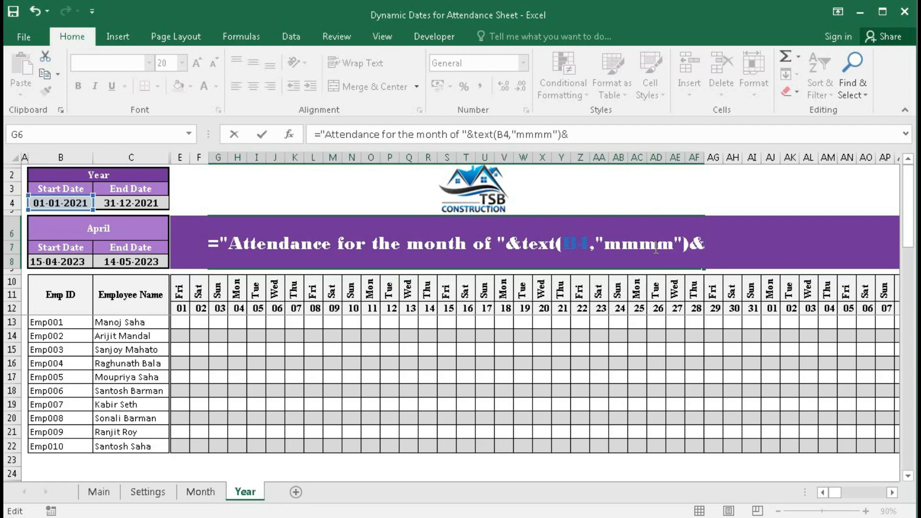
type("\"\" \"")
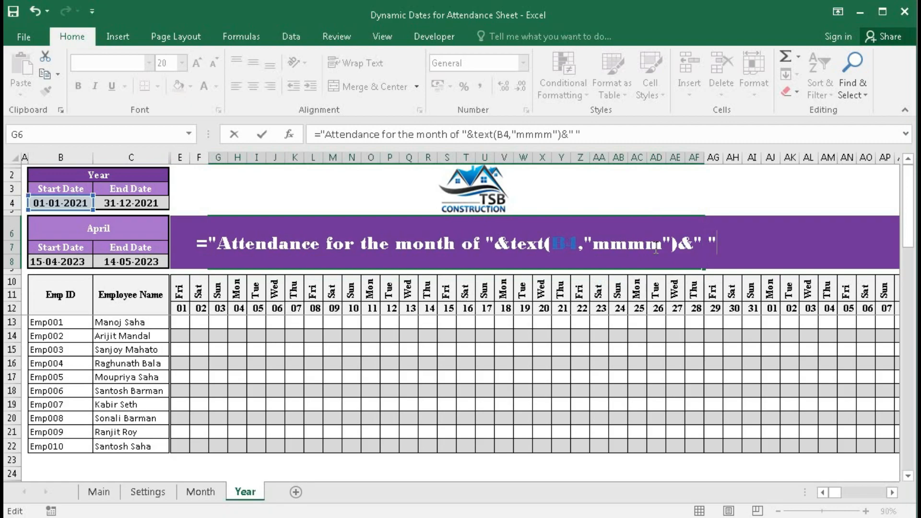
type("&")
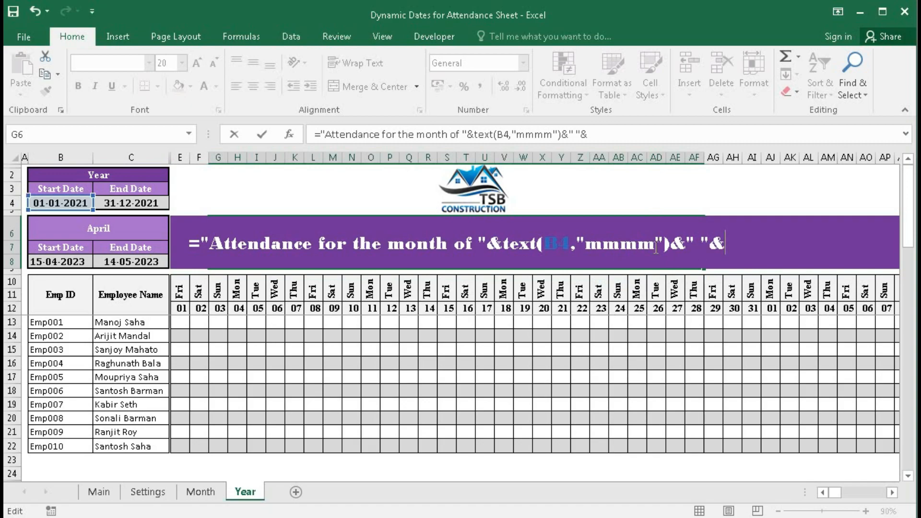
type("year(")
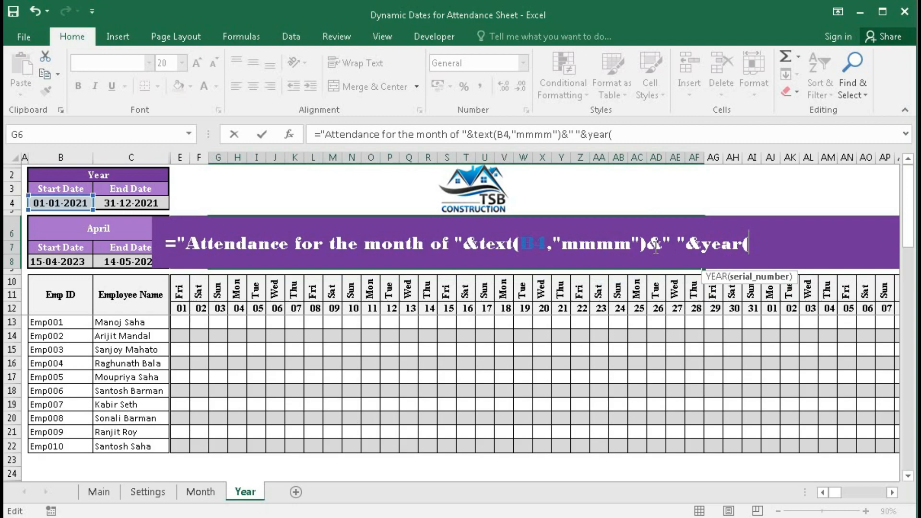
left_click(64, 201)
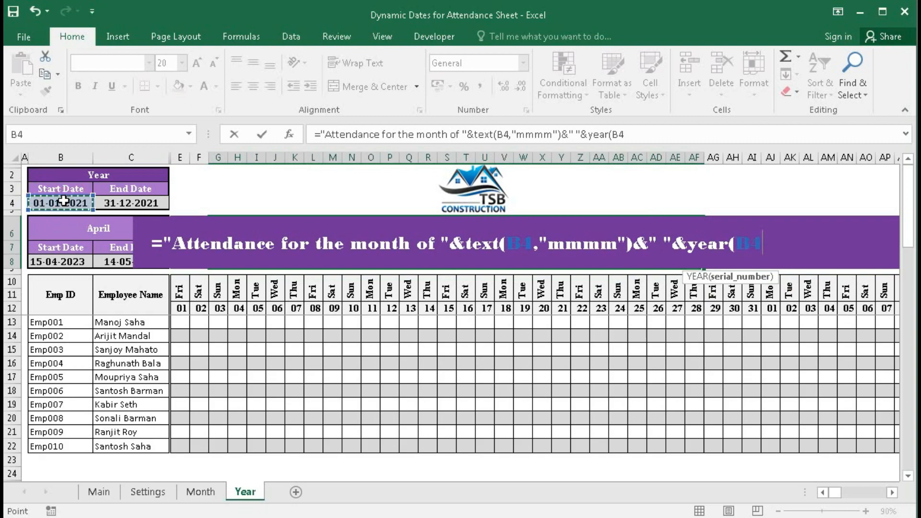
type(")")
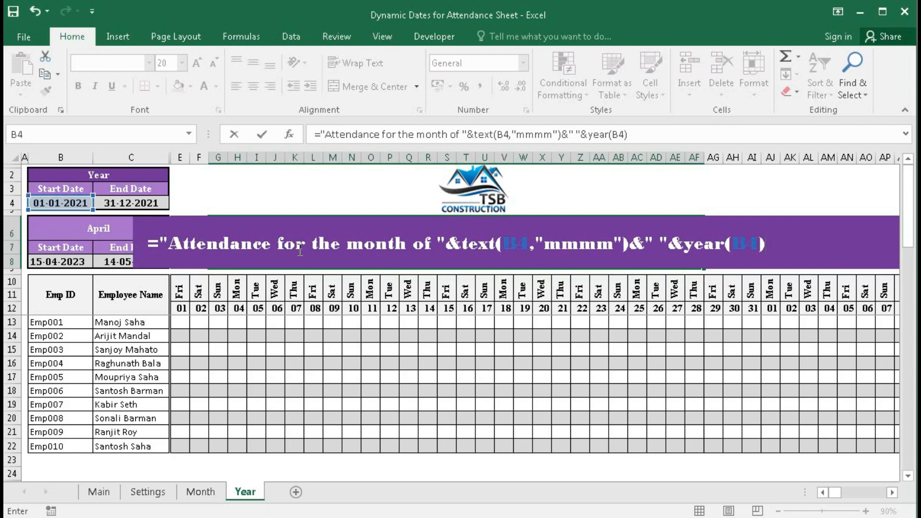
- Make both B4 references in the G6 title formula absolute as $B$4 and commit the formula
left_click_drag(513, 246, 526, 247)
key("F4")
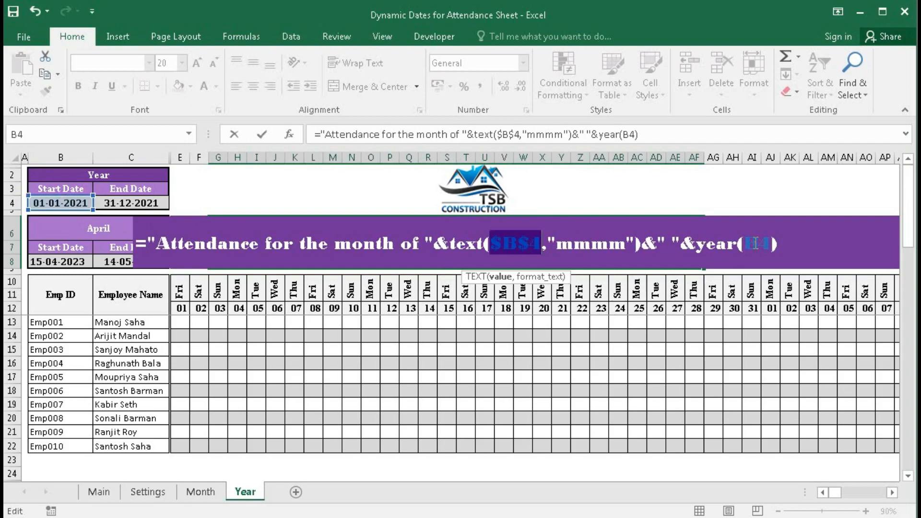
left_click_drag(746, 243, 768, 245)
key("F4")
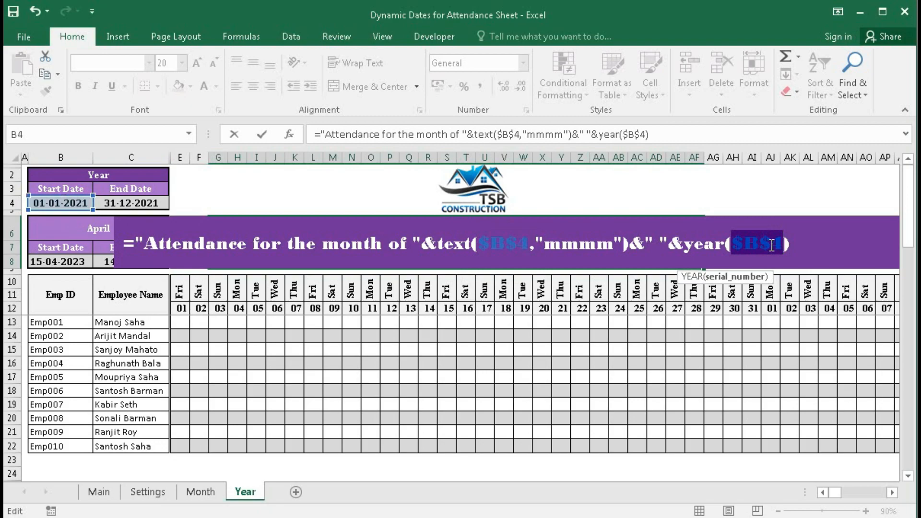
key("Return")
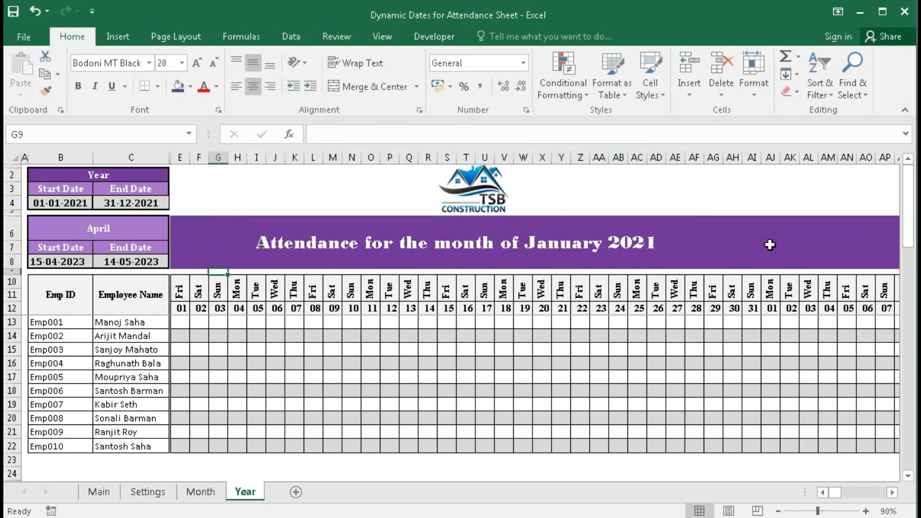
- Copy the merged title from G6 to AL6, above the second month's columns
left_click(481, 260)
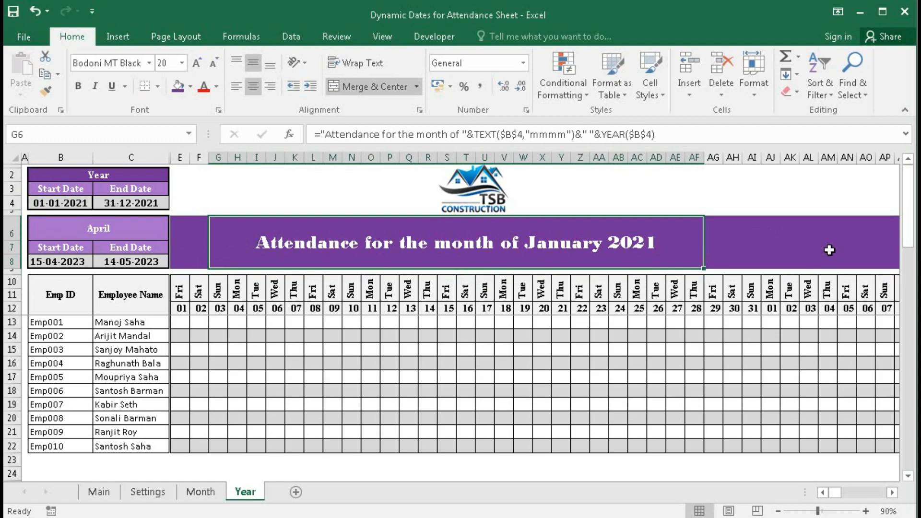
key("ctrl+c")
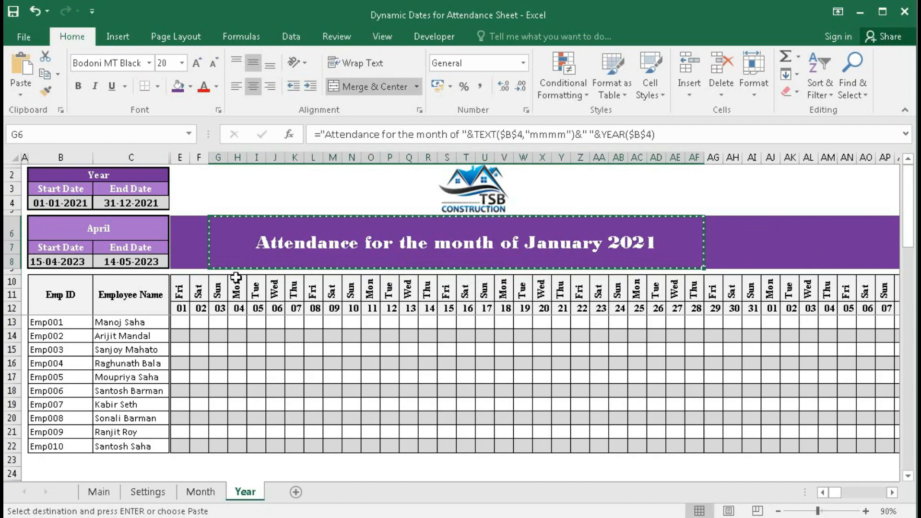
left_click(812, 244)
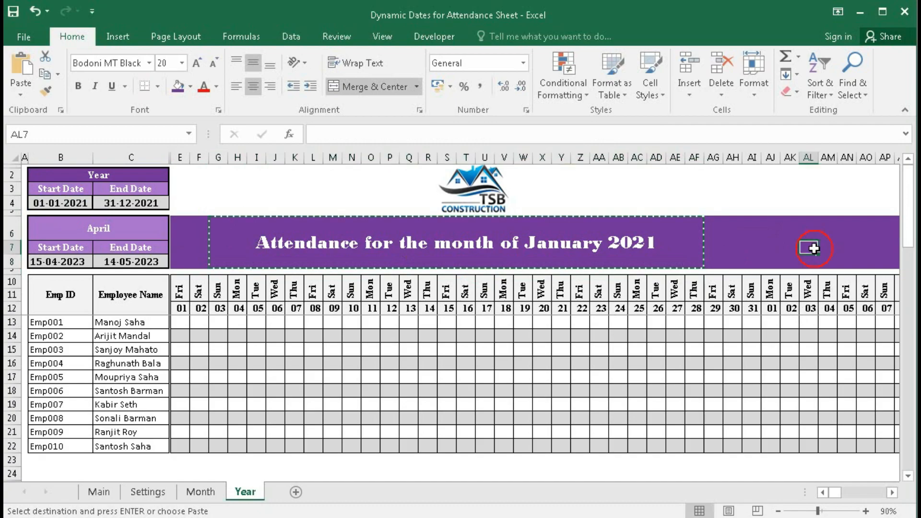
left_click(812, 227)
key("ctrl+v")
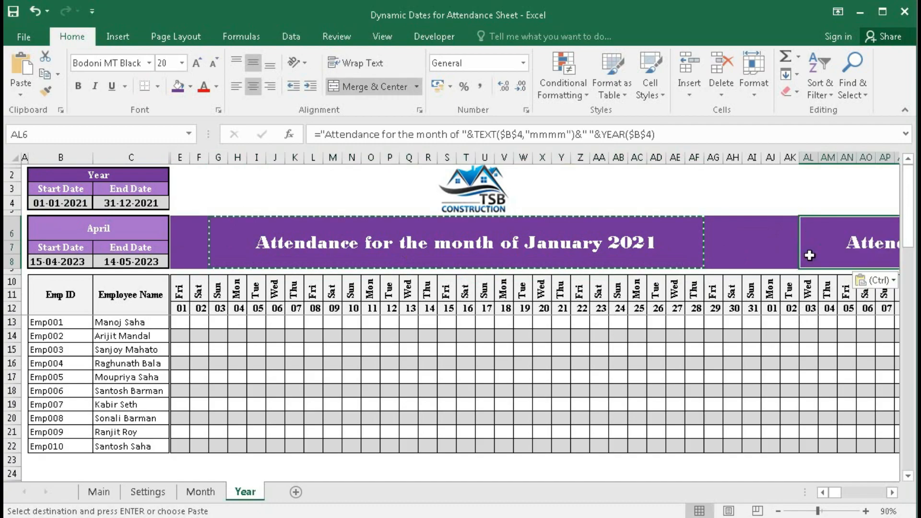
- In the AL6 title formula, replace the date inside TEXT with EOMONTH($B$4,0)+1 and commit the formula
left_click(892, 493)
left_click_drag(892, 494, 892, 494)
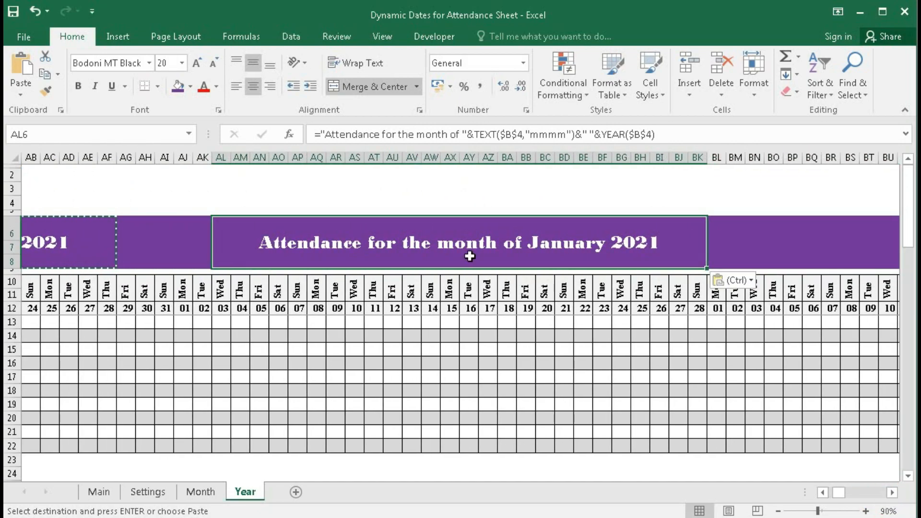
double_click(472, 256)
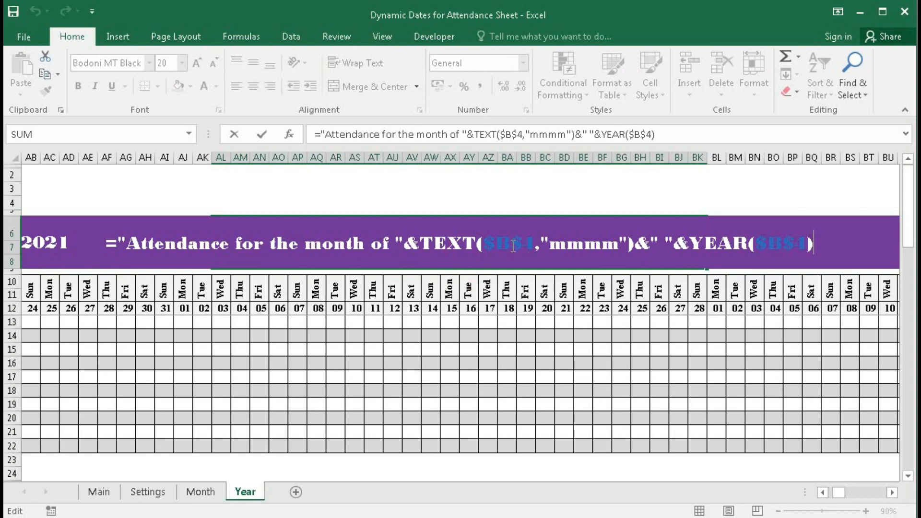
left_click(488, 246)
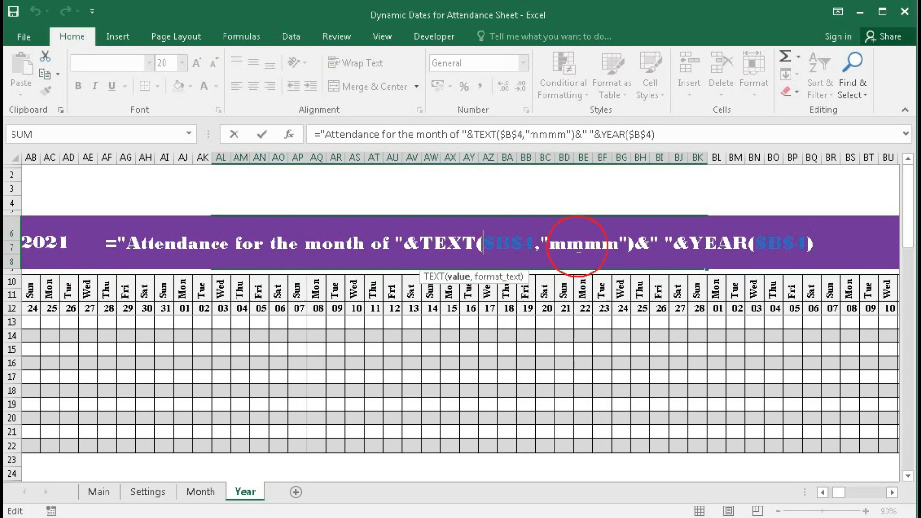
type("eomont")
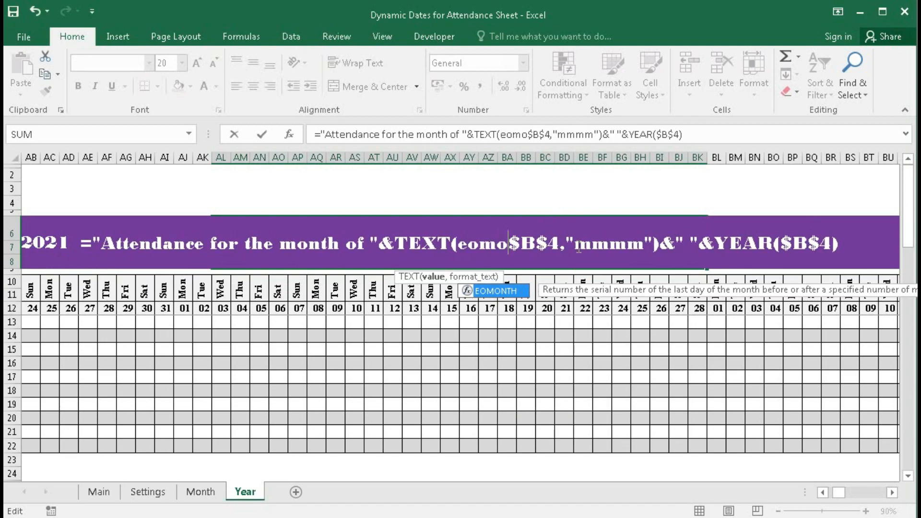
key("Tab")
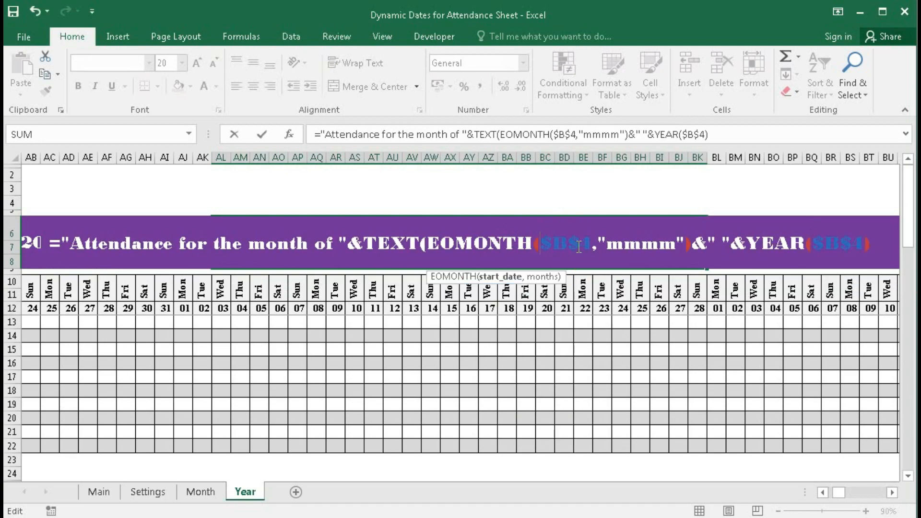
type(",")
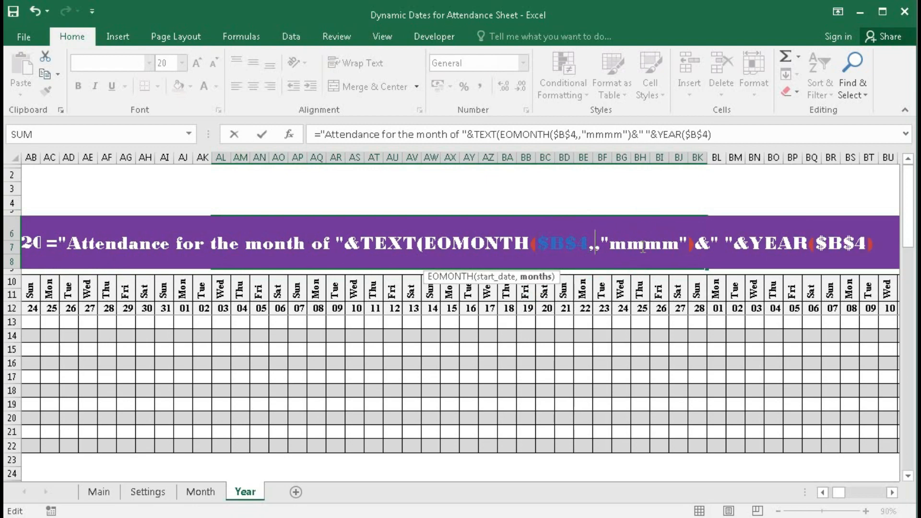
type("0")
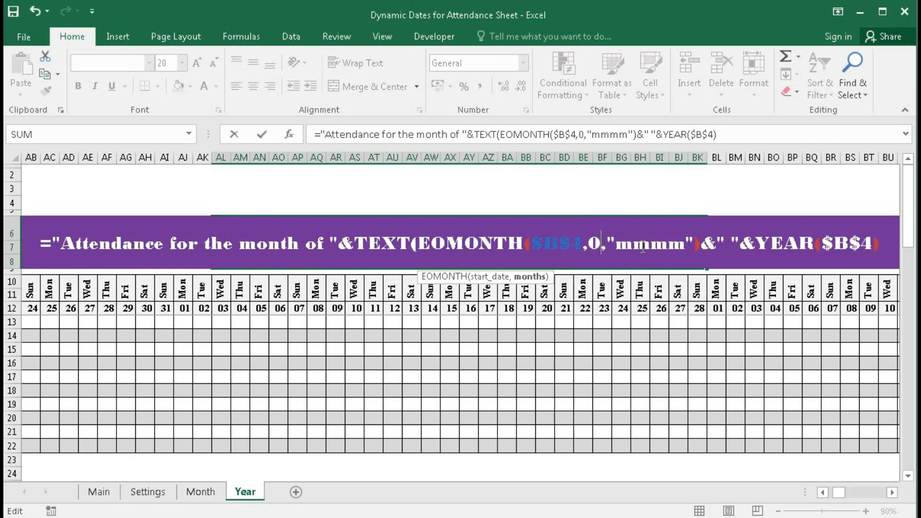
type(")+1")
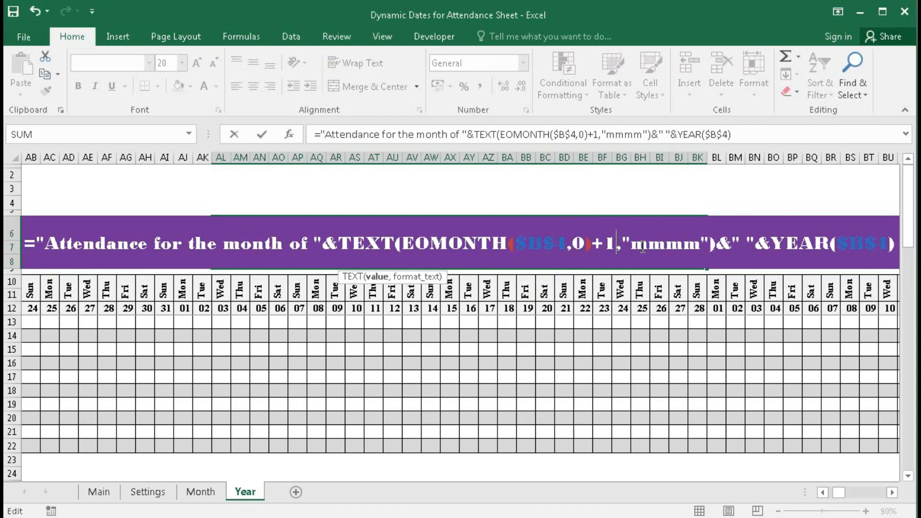
left_click_drag(401, 243, 613, 251)
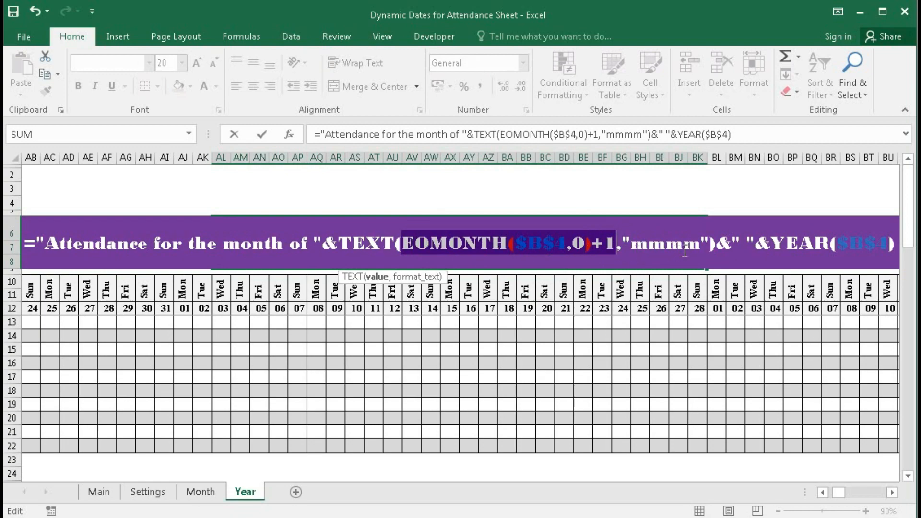
key("Return")
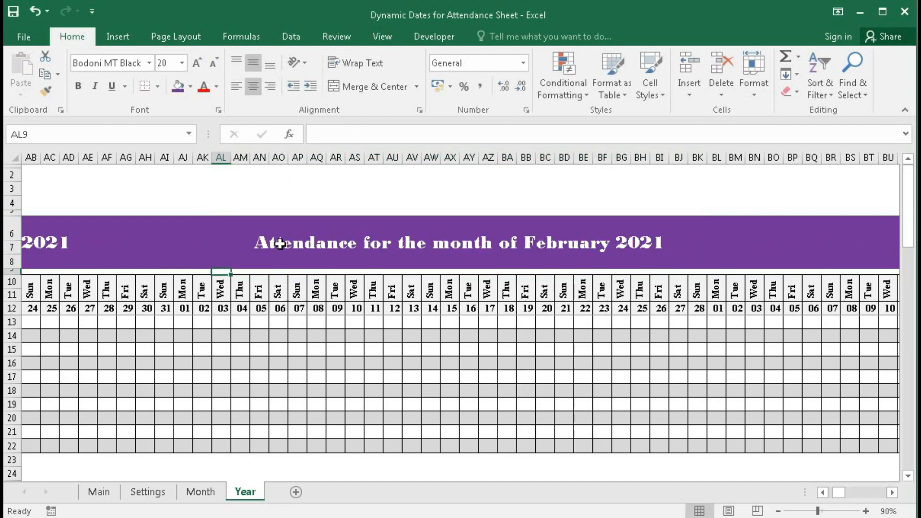
- Copy the merged title from AL6 to BL6, above the third month's columns
left_click(262, 238)
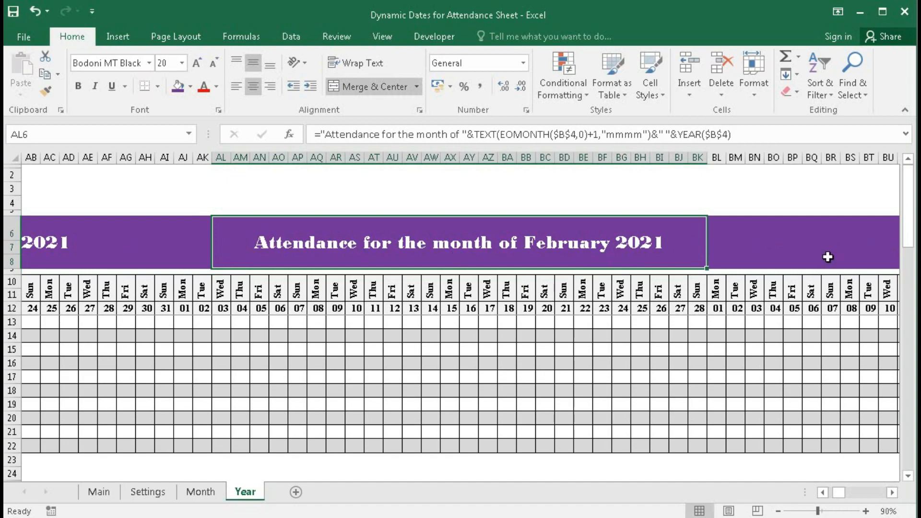
key("ctrl+c")
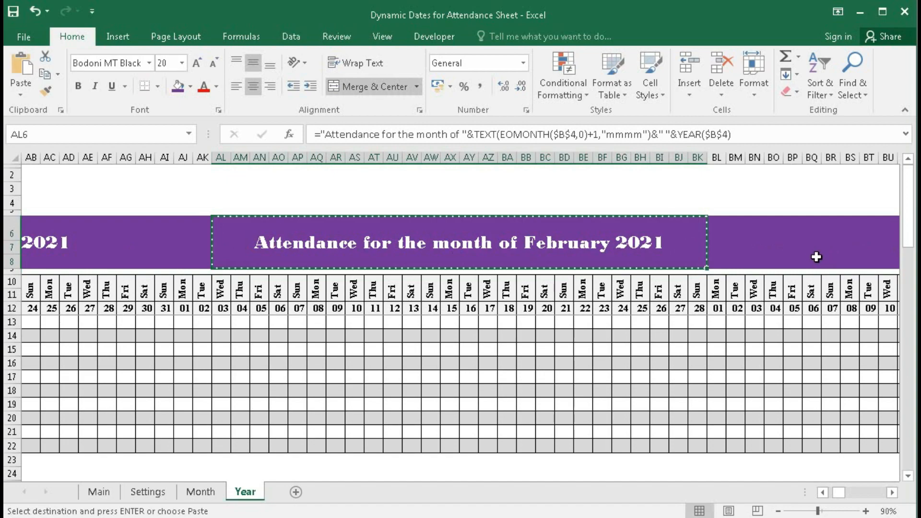
left_click(716, 226)
key("ctrl+v")
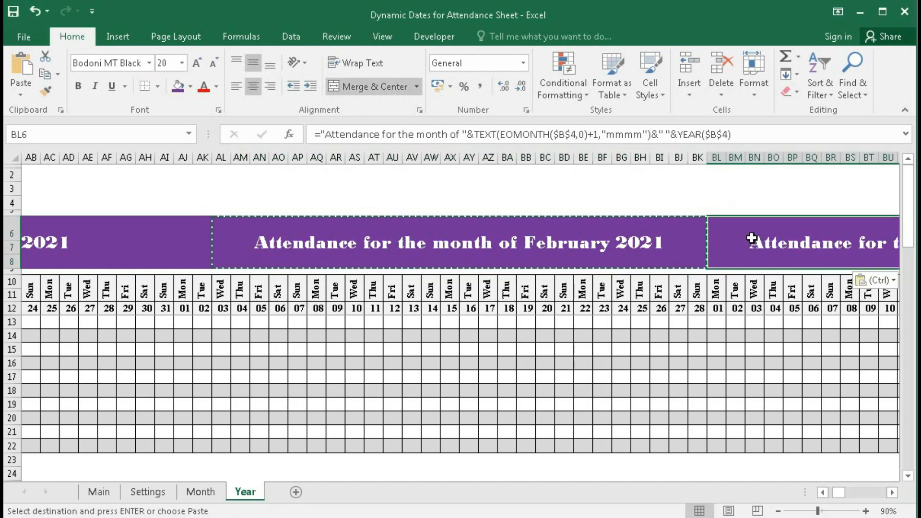
- Set the EOMONTH months argument in the BL6 title formula to 1
left_click(892, 493)
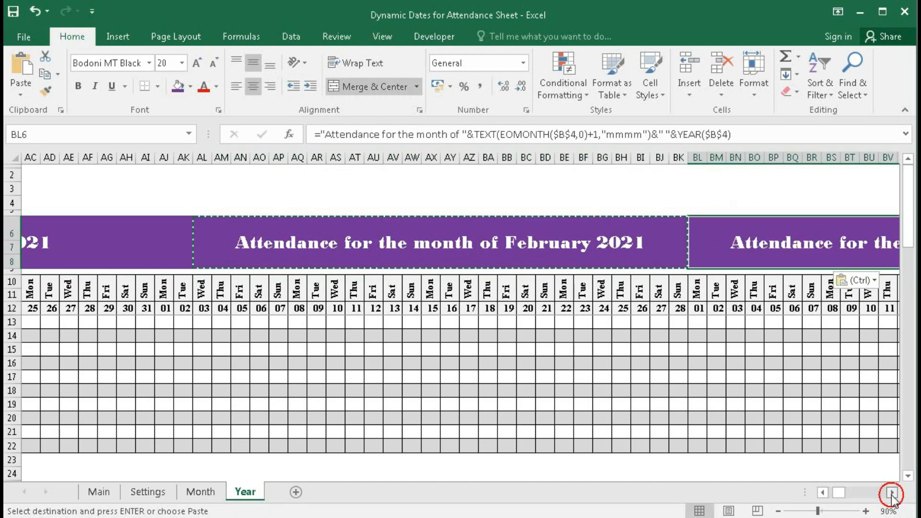
scroll(892, 493, "right", 6)
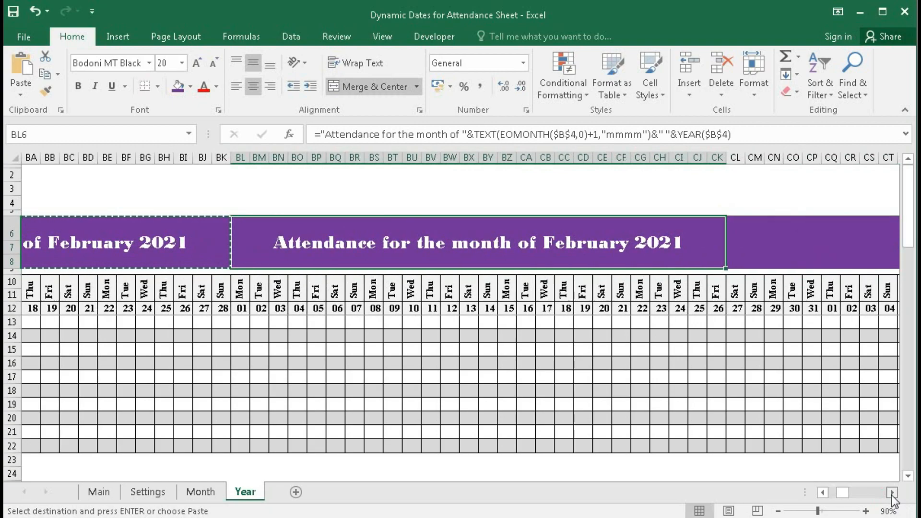
left_click(526, 238)
double_click(526, 238)
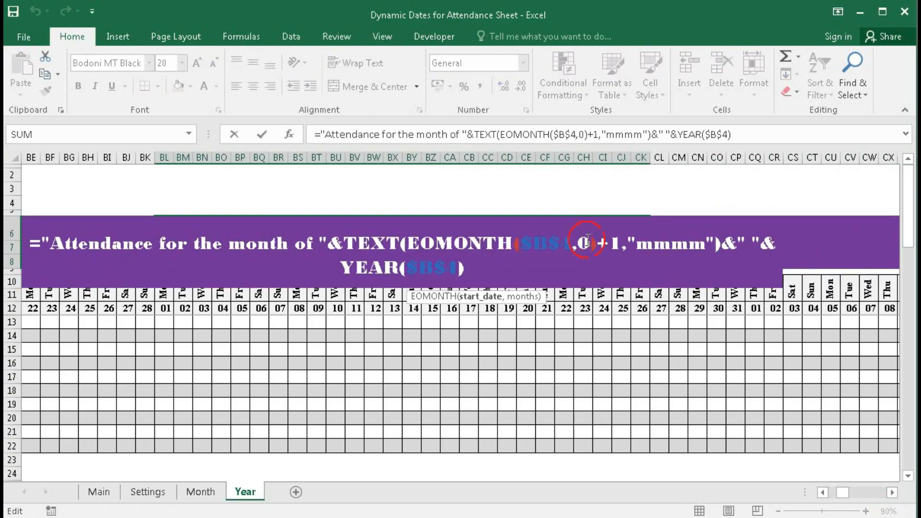
key("BackSpace")
type("1")
key("Return")
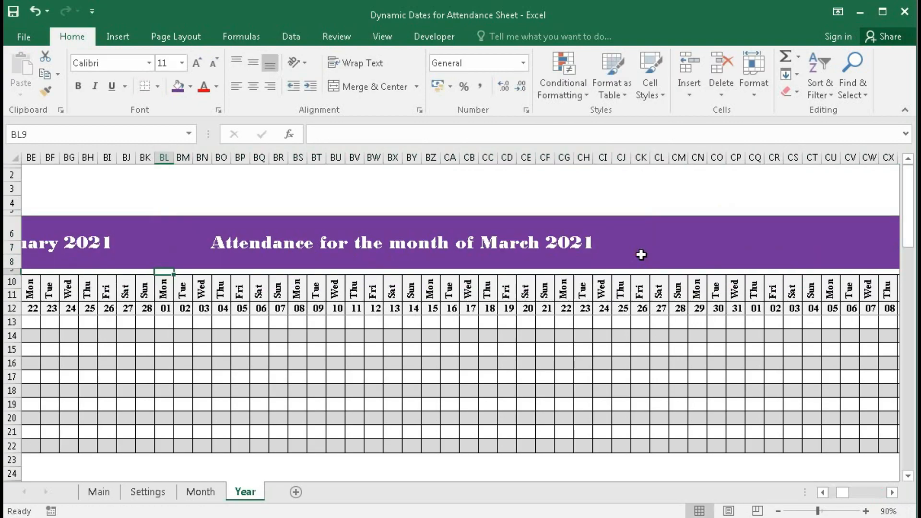
- Copy the BL6 title to CS6 and advance its EOMONTH months argument by one for the April title
left_click(250, 229)
key("ctrl+c")
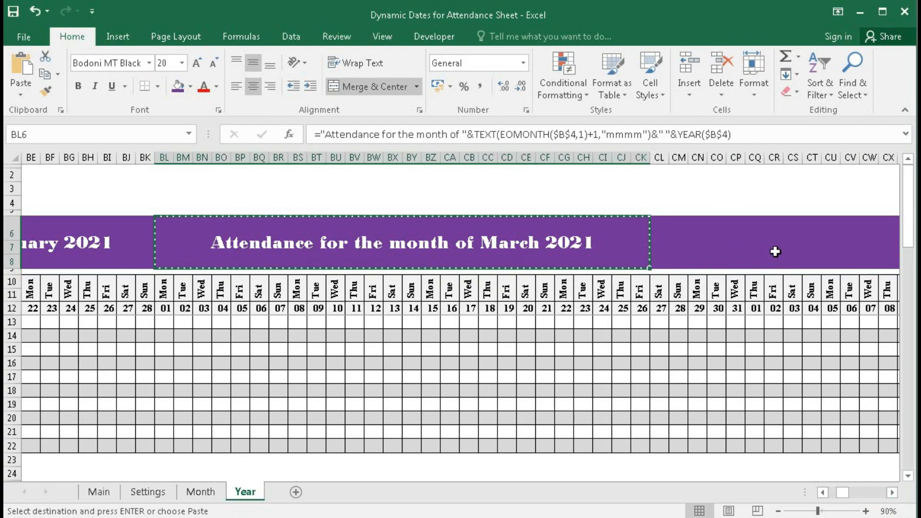
left_click(789, 231)
key("ctrl+v")
scroll(720, 254, "right", 10)
double_click(643, 254)
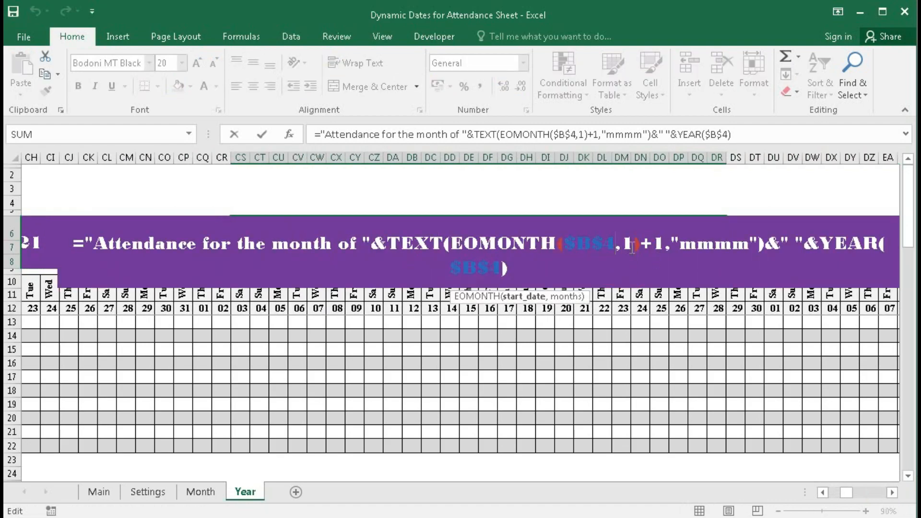
left_click(734, 226)
- Copy the CS6 title to DW6 and set its EOMONTH months argument to 3
left_click(311, 226)
key("ctrl+c")
left_click(816, 230)
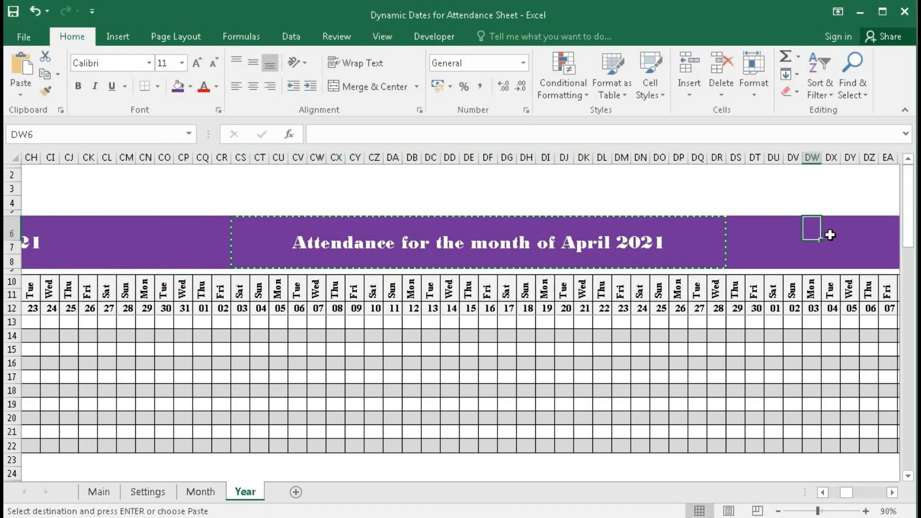
key("ctrl+v")
left_click(893, 493)
double_click(668, 261)
left_click_drag(601, 244, 585, 243)
type("3")
key("Return")
- Copy the DW6 title to FB6 and set its EOMONTH months argument to 4
left_click(404, 243)
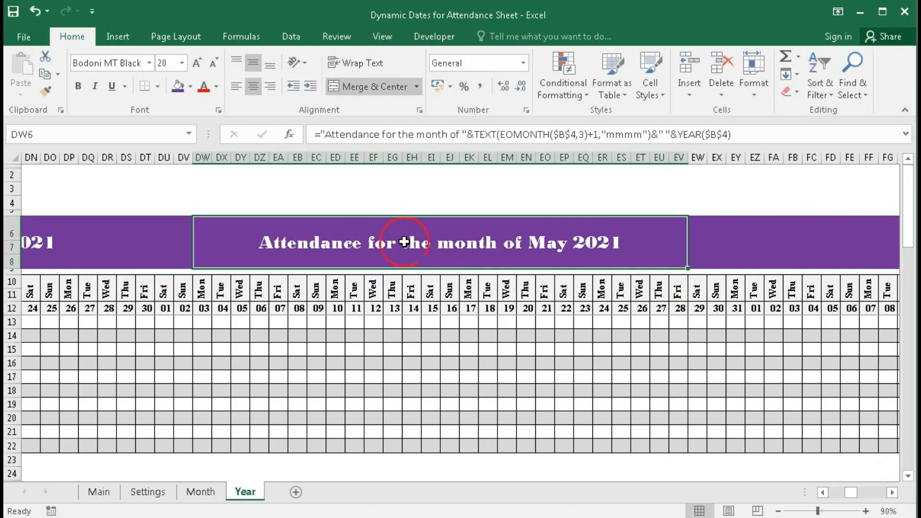
key("ctrl+c")
left_click(755, 226)
left_click(793, 230)
key("ctrl+v")
left_click(893, 493)
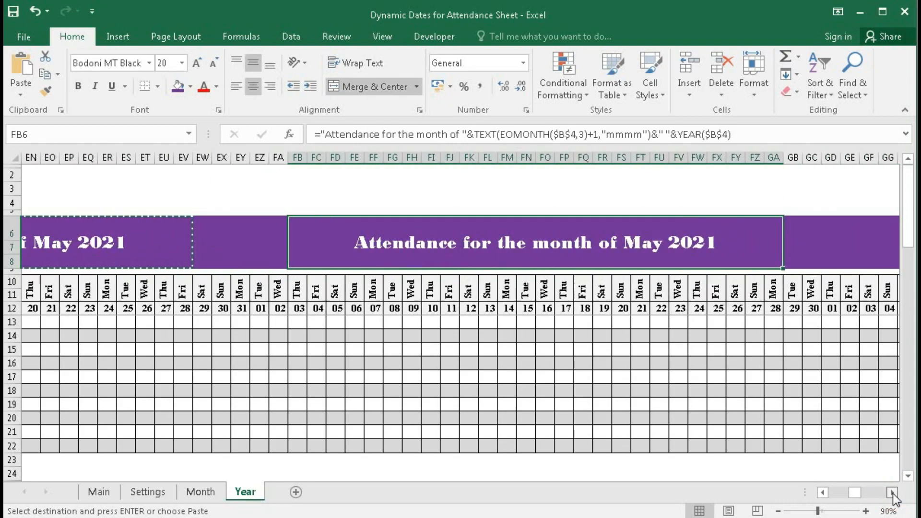
double_click(596, 246)
type("4")
key("Return")
- Copy the FB6 title to GF6 and set its EOMONTH months argument to 5
left_click(562, 233)
key("ctrl+c")
left_click(792, 257)
key("ctrl+v")
left_click(892, 493)
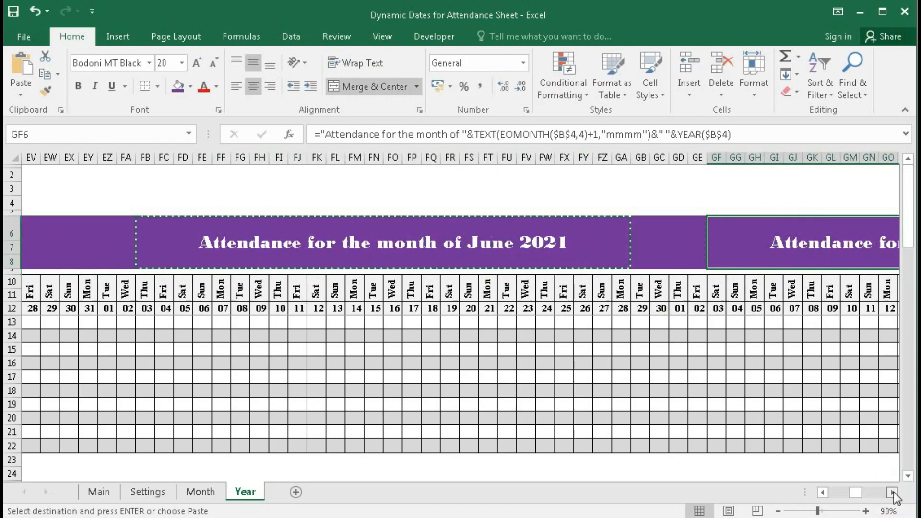
left_click(892, 493)
double_click(411, 246)
left_click_drag(595, 243, 607, 242)
type("5")
key("Return")
- Copy the GF6 title to HI6 and set its EOMONTH months argument to 6
left_click(363, 243)
key("ctrl+c")
left_click(660, 230)
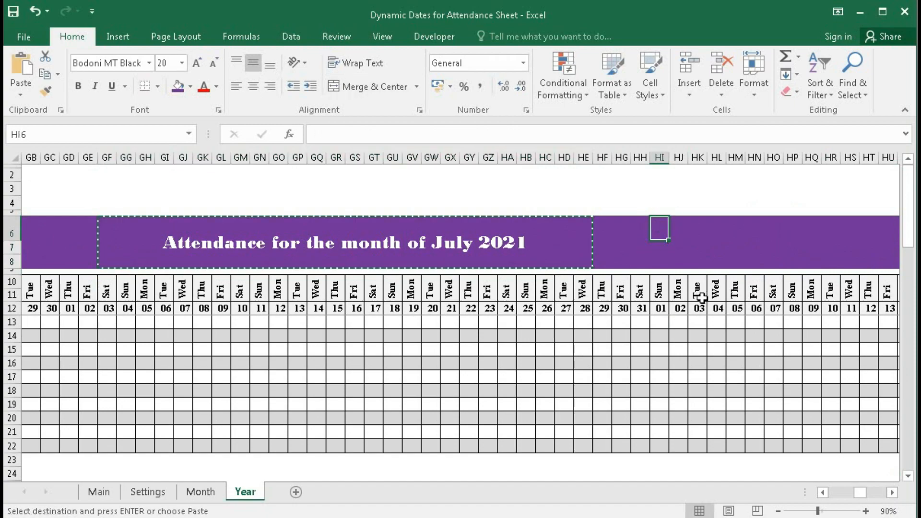
key("ctrl+v")
left_click(893, 493)
double_click(621, 242)
type("6")
key("Return")
- Copy the HI6 title above the ninth month's columns and set its EOMONTH months argument to 7
left_click(599, 243)
key("ctrl+c")
left_click(893, 492)
left_click(221, 230)
key("ctrl+v")
double_click(547, 240)
type("7")
key("Return")
- Copy the ninth month's title above the tenth month's columns and set its EOMONTH months argument to 8
left_click(595, 242)
key("ctrl+c")
left_click(794, 235)
key("ctrl+v")
left_click(892, 493)
double_click(595, 242)
type("8")
key("Return")
- Copy the tenth month's title to KY6 and set its EOMONTH months argument to 9
left_click(595, 243)
key("ctrl+c")
left_click(773, 235)
key("ctrl+v")
left_click(893, 493)
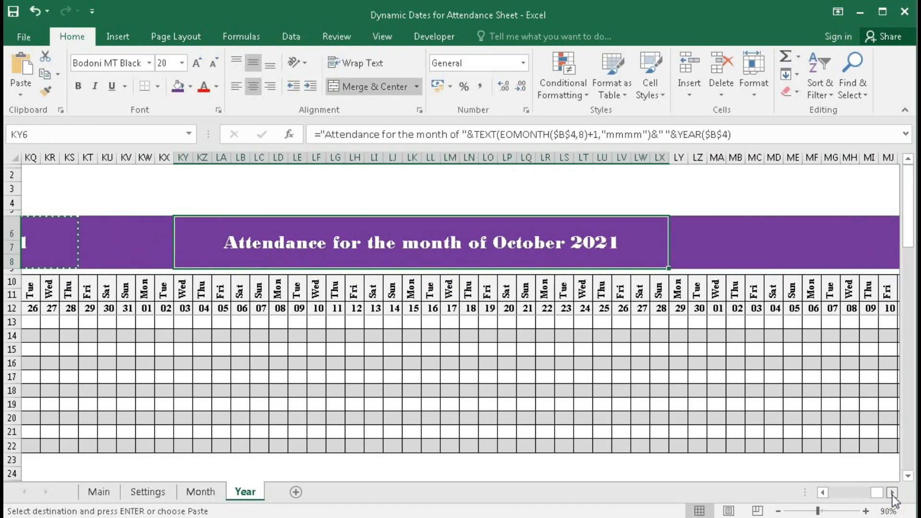
double_click(617, 241)
type("9")
key("Return")
- Copy the KY6 title to MC6, above the last month's columns, and set its EOMONTH months argument to 10
left_click(405, 240)
key("ctrl+c")
left_click(693, 220)
key("ctrl+v")
left_click(892, 493)
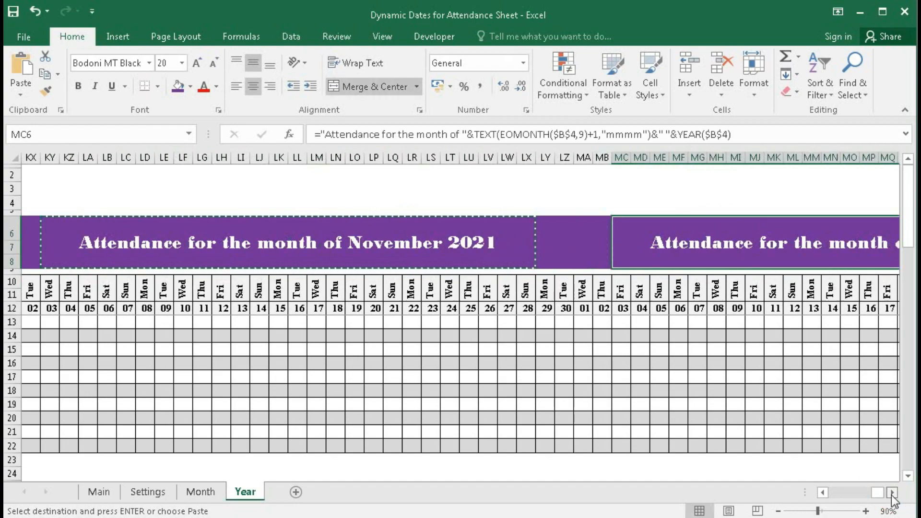
double_click(734, 242)
type("10")
key("Return")
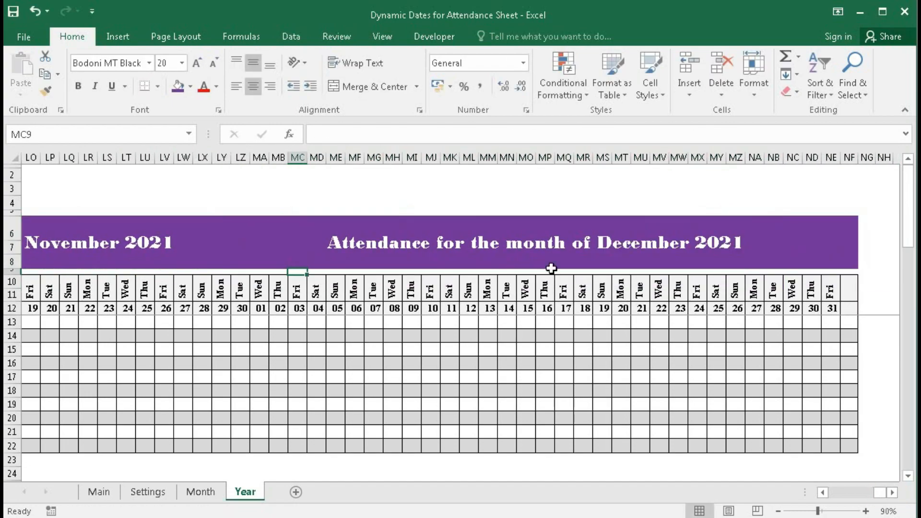
left_click(578, 246)
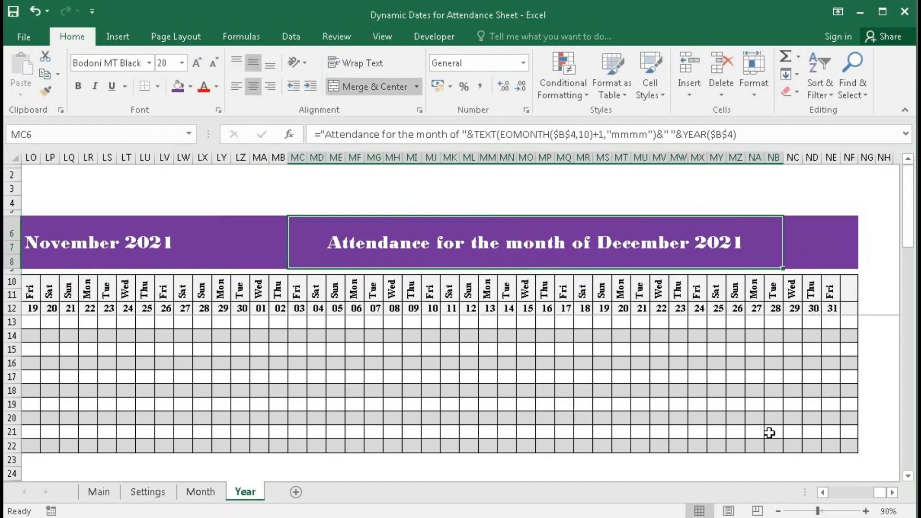
- Set the Period Start Date in B3 of the Settings sheet to 01-04-21
left_click_drag(879, 493, 824, 495)
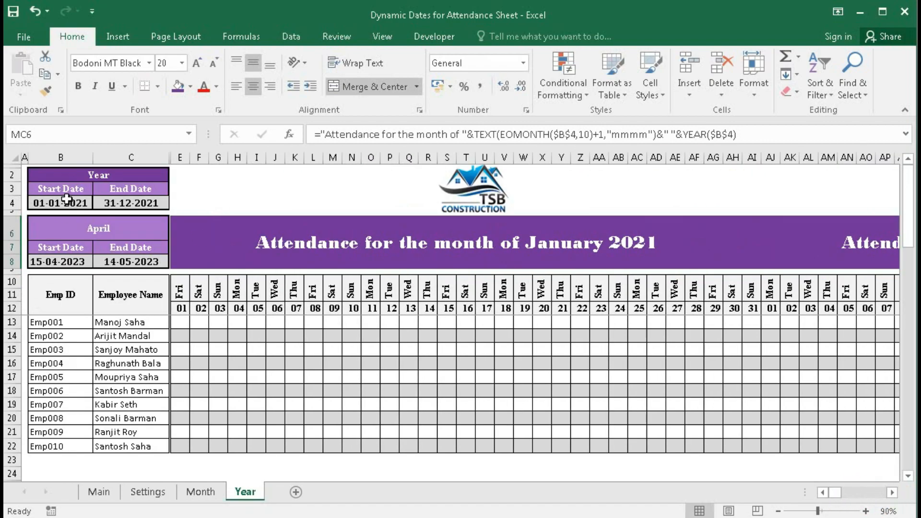
left_click(148, 491)
double_click(84, 200)
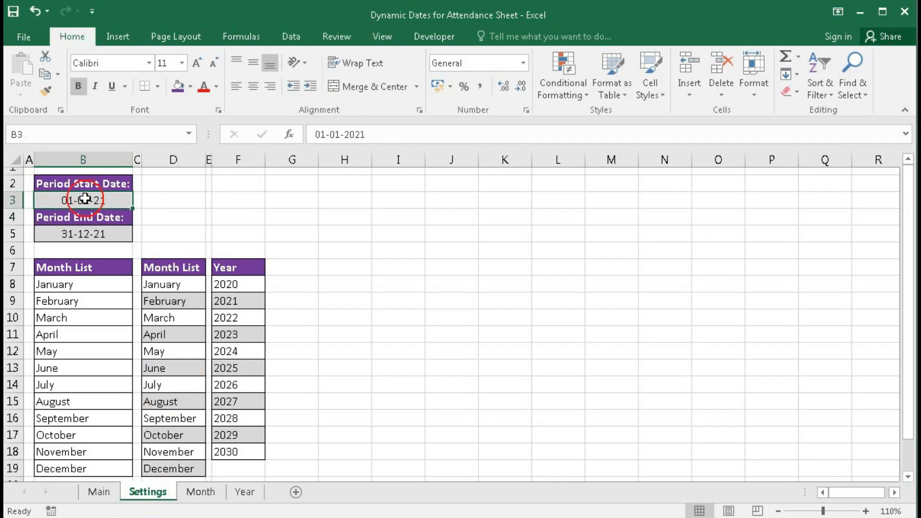
left_click(81, 200)
key("BackSpace")
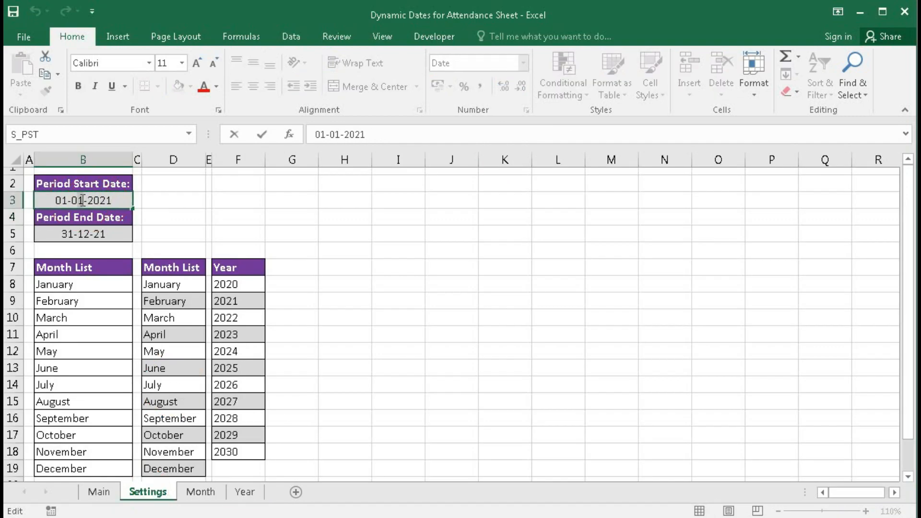
type("4")
key("Return")
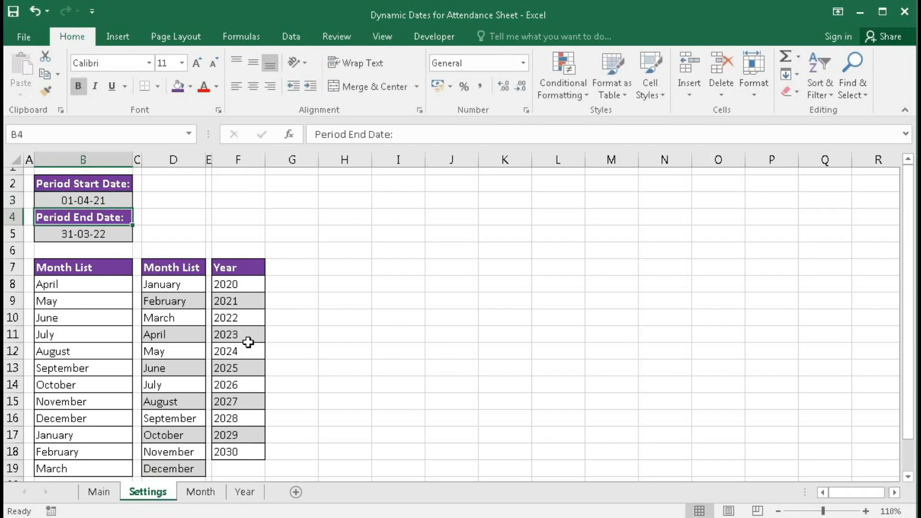
- Check on the Year sheet how the month titles and dates respond to the changed period start, beginning at G6
left_click(243, 492)
left_click(348, 252)
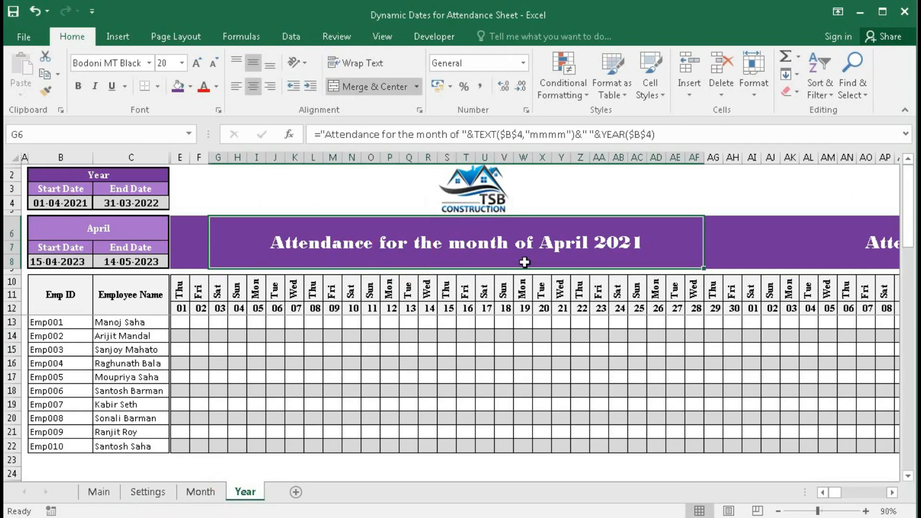
left_click(892, 492)
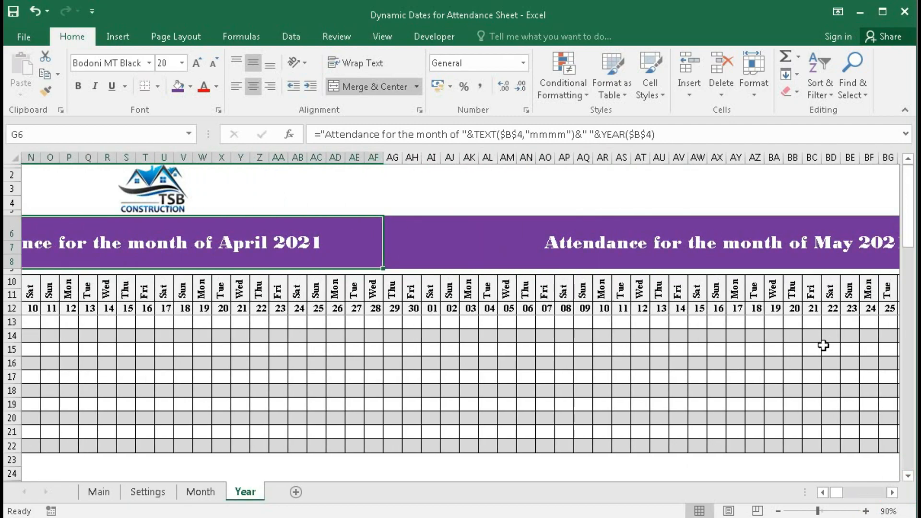
left_click_drag(839, 493, 828, 493)
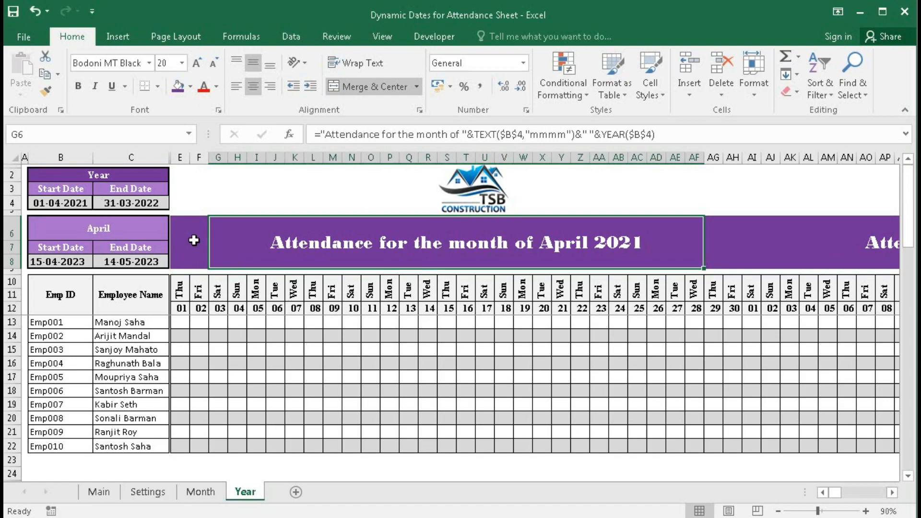
- Compare the Year sheet's column AH at the end of the first month with the spare day cells AF5:AG5 on the Month sheet
left_click(733, 157)
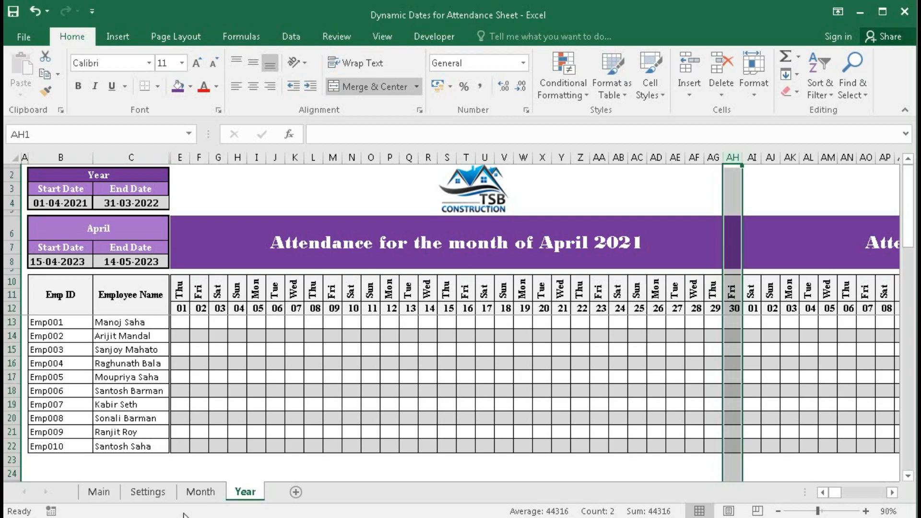
left_click(200, 491)
left_click(243, 492)
left_click(218, 493)
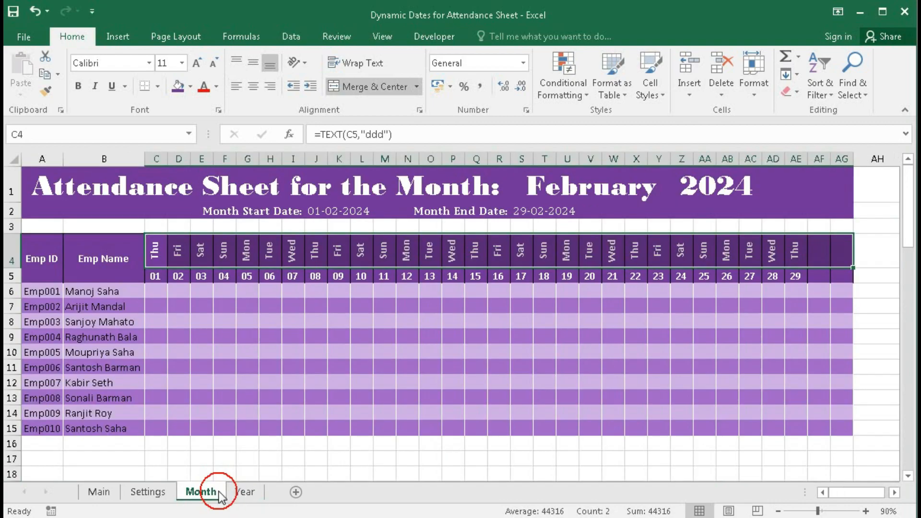
left_click(831, 278)
left_click_drag(831, 278, 833, 278)
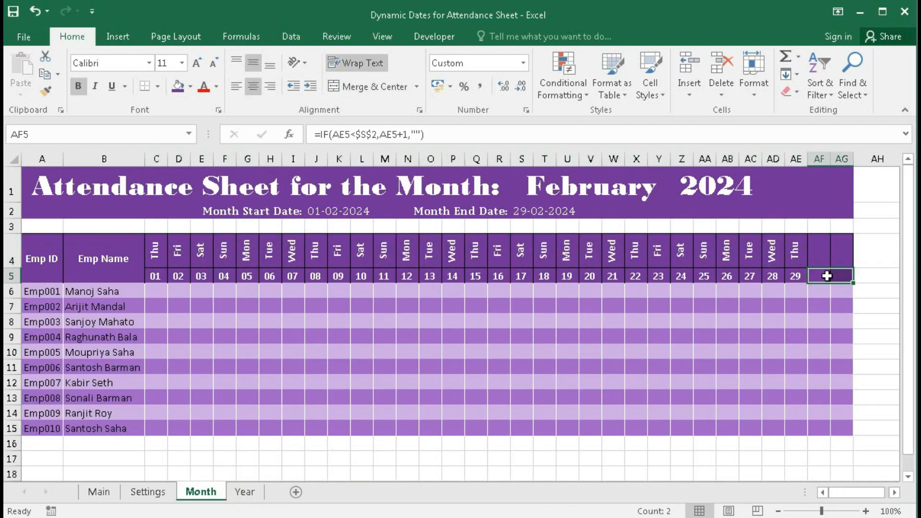
left_click(243, 492)
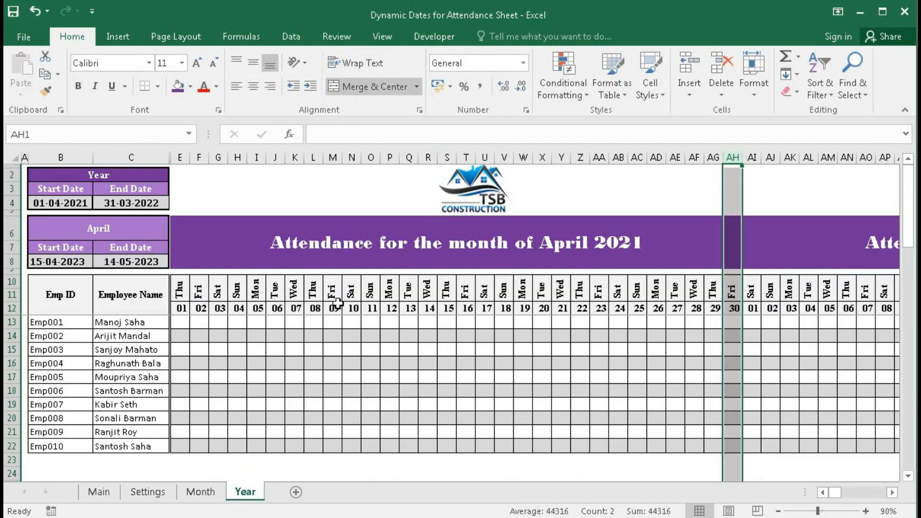